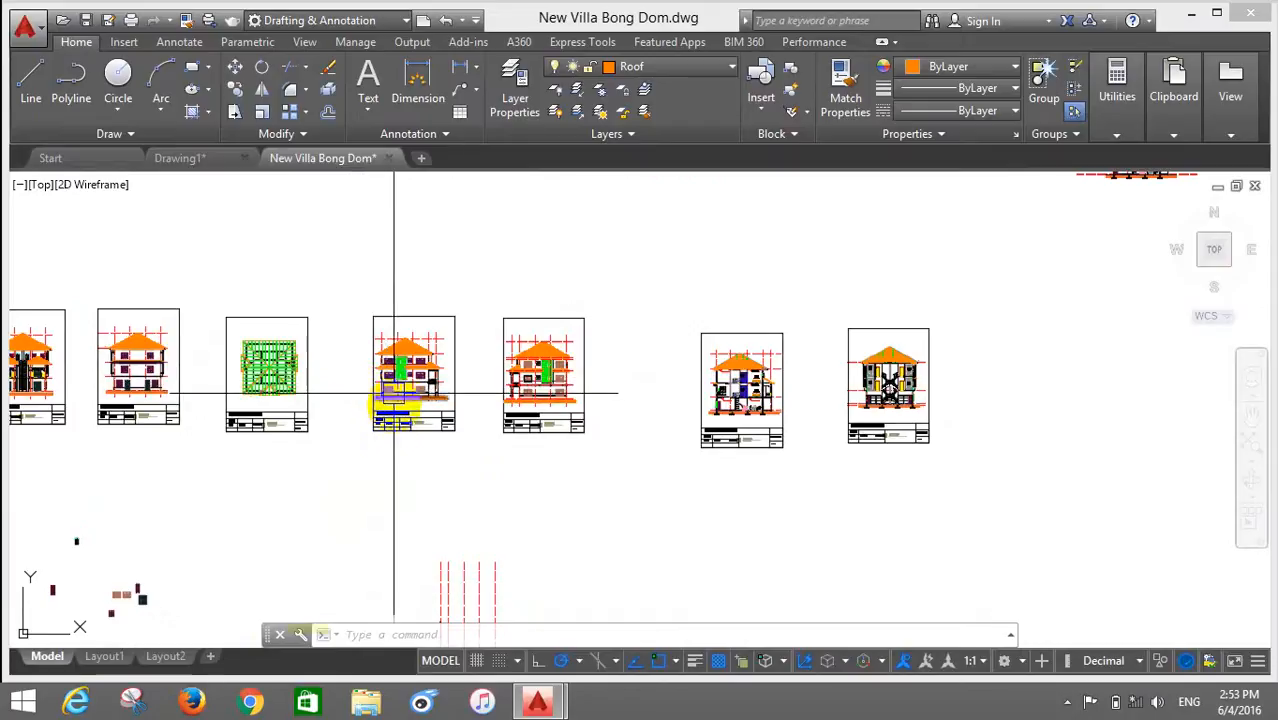
Step: Examine the roof plan and elevation sheets in model space, including their title blocks
scroll(391, 419, up, 8)
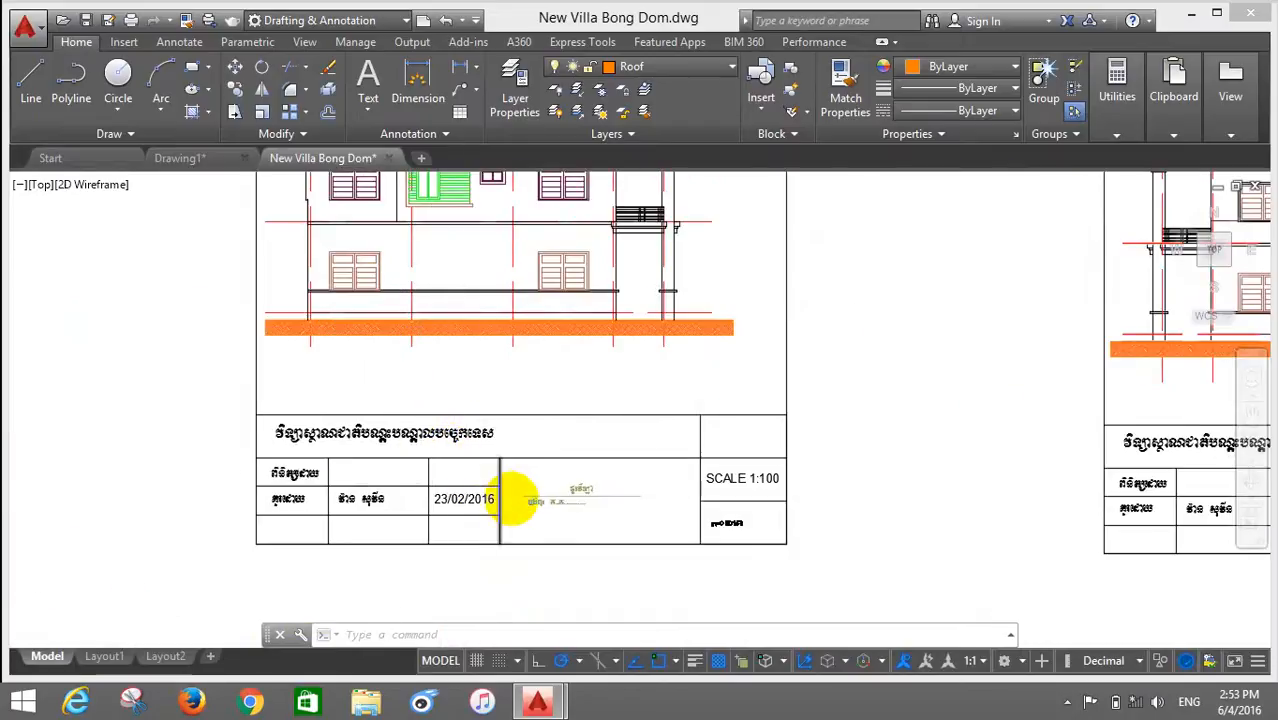
scroll(514, 491, up, 4)
scroll(516, 508, down, 6)
scroll(513, 500, down, 7)
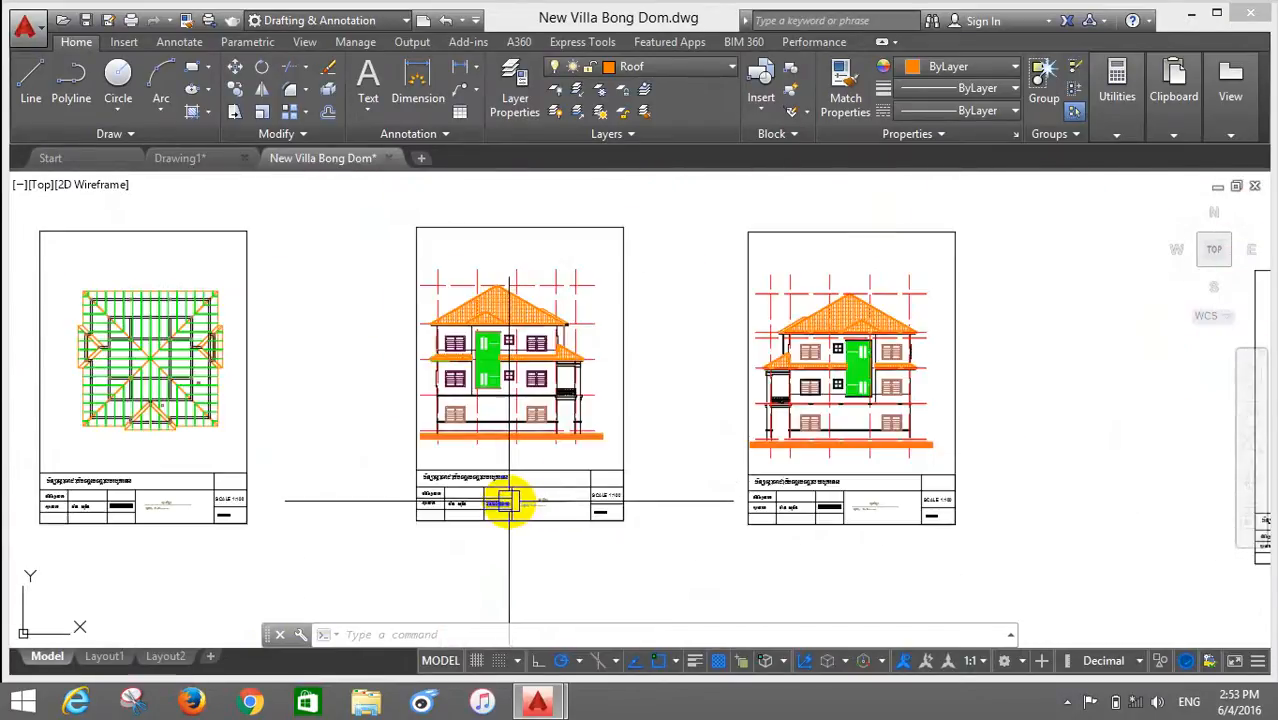
scroll(532, 500, up, 2)
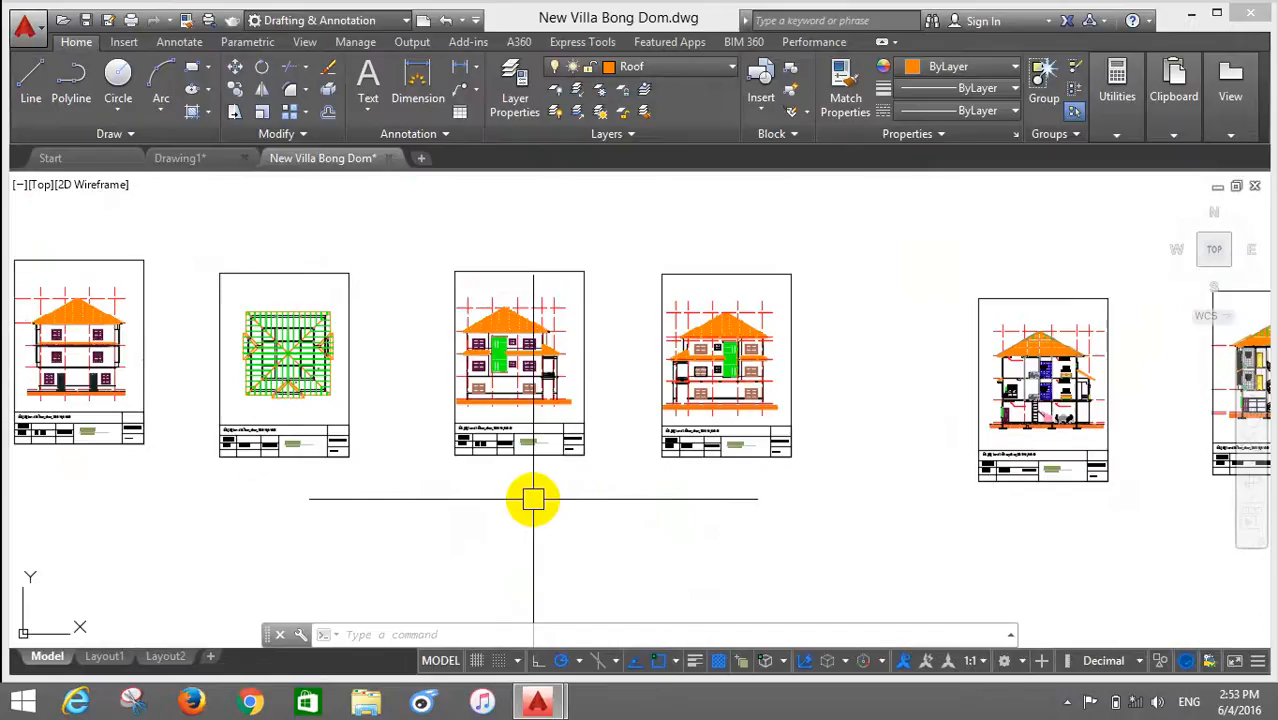
scroll(335, 400, up, 6)
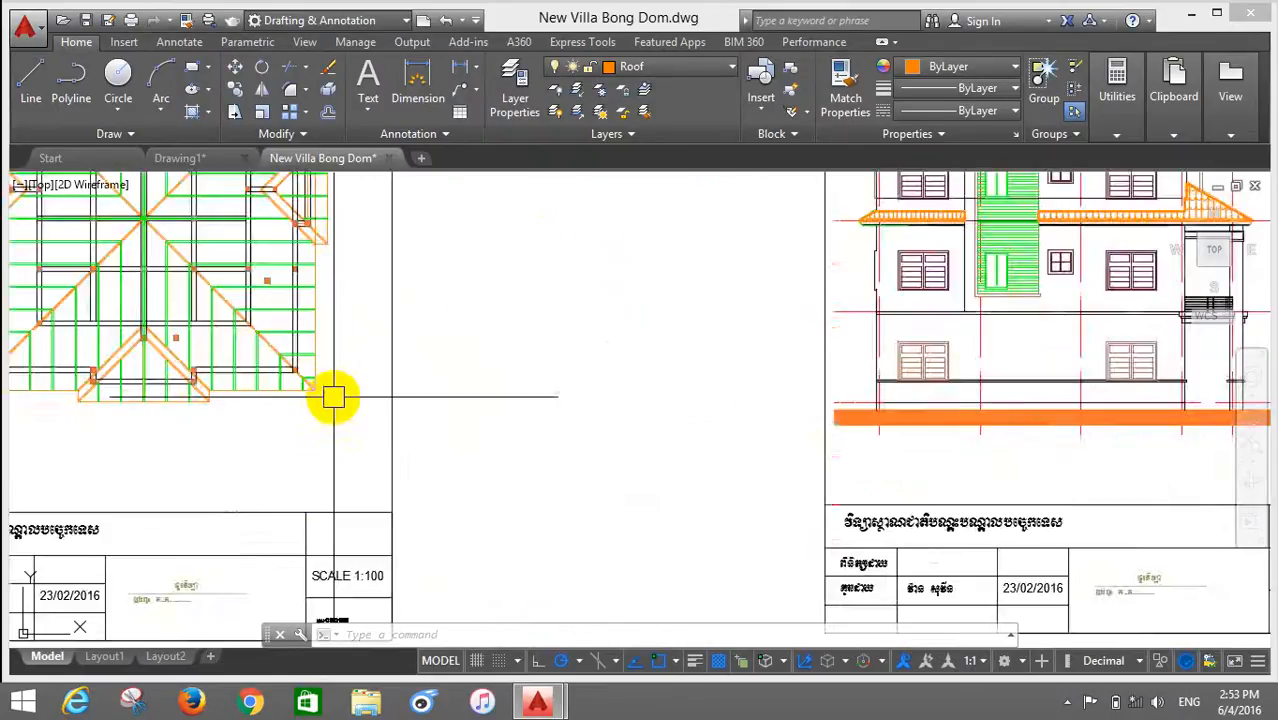
scroll(340, 360, down, 5)
scroll(260, 248, up, 4)
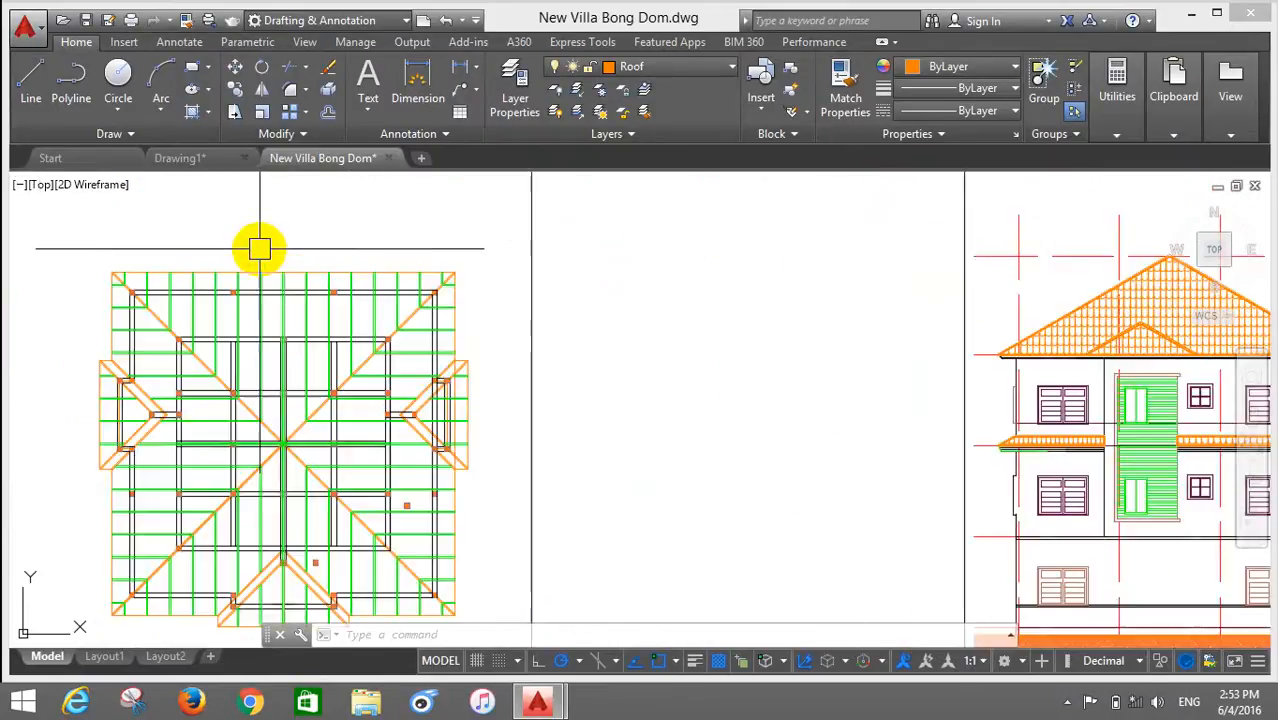
scroll(260, 248, down, 6)
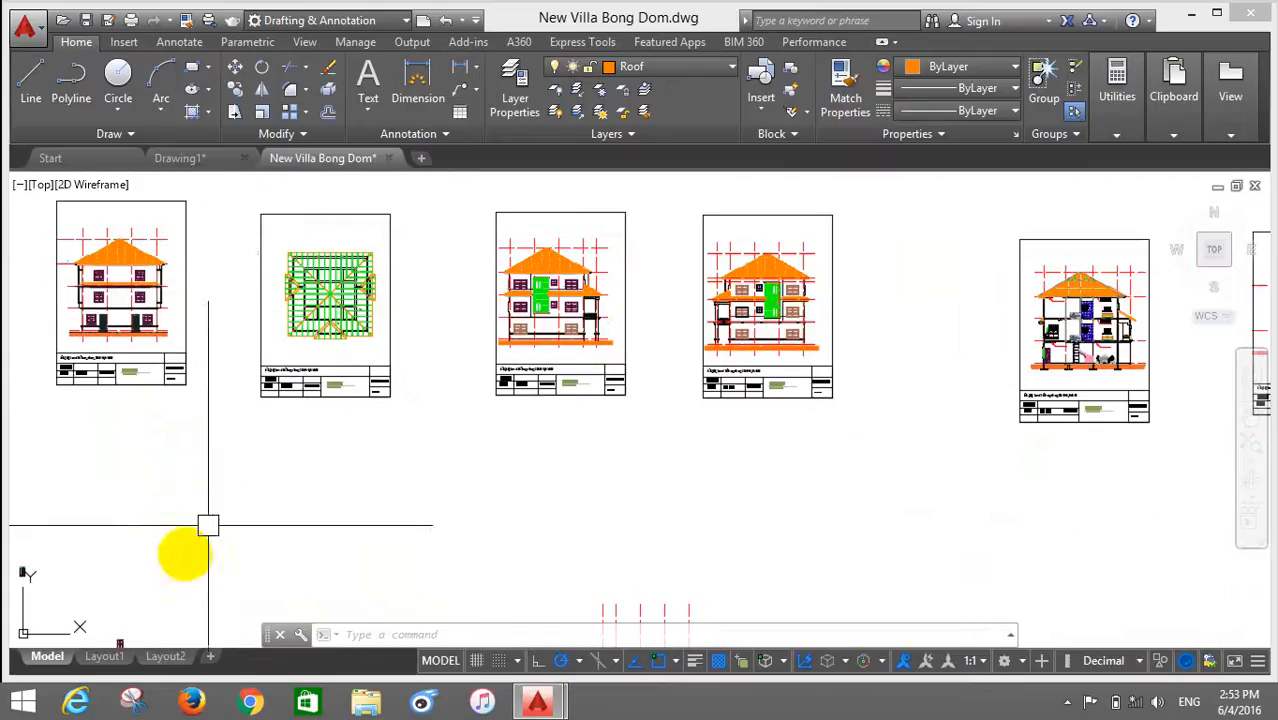
scroll(309, 372, up, 4)
scroll(313, 377, down, 4)
click(306, 400)
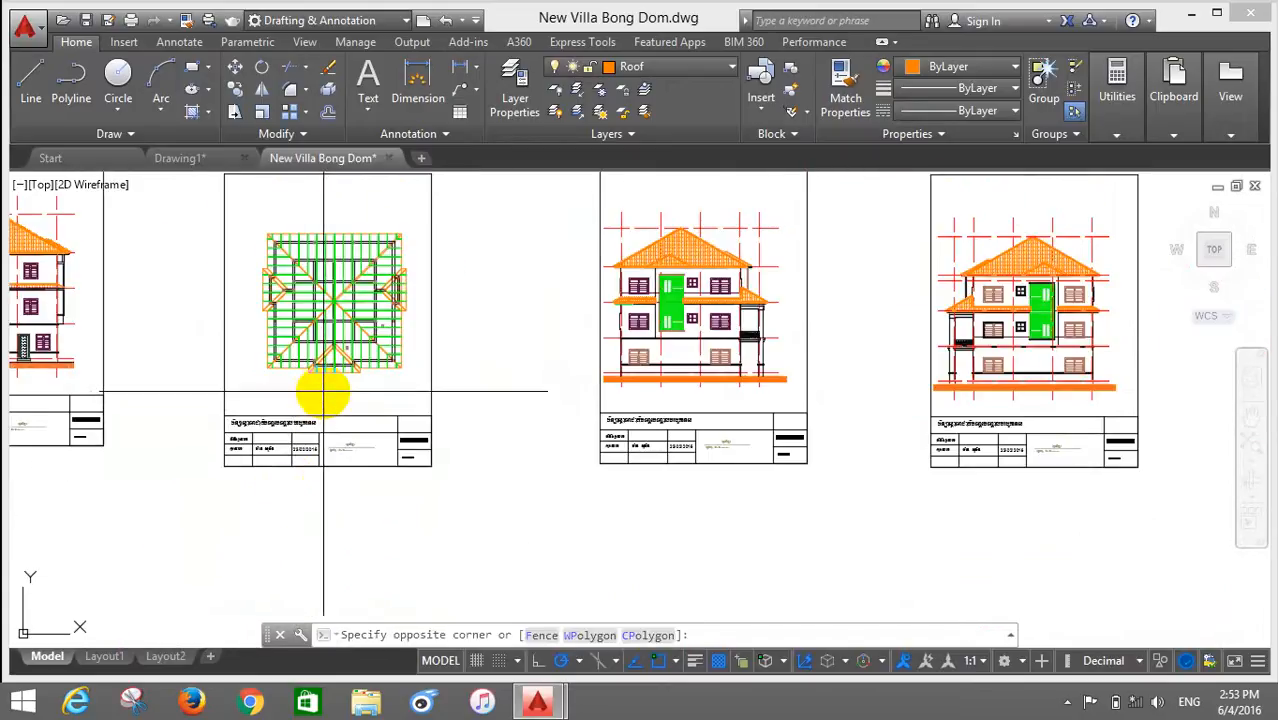
key(Escape)
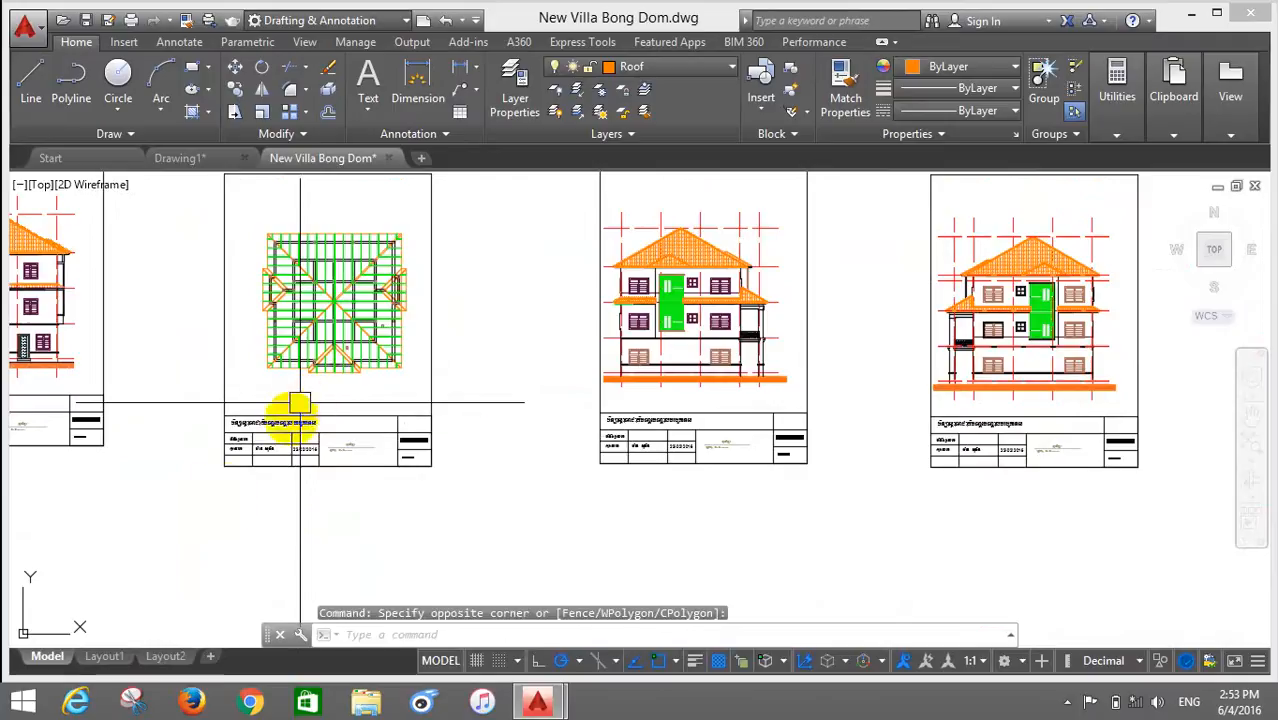
Step: Switch to Layout1 and erase the existing viewport from the sheet
click(118, 657)
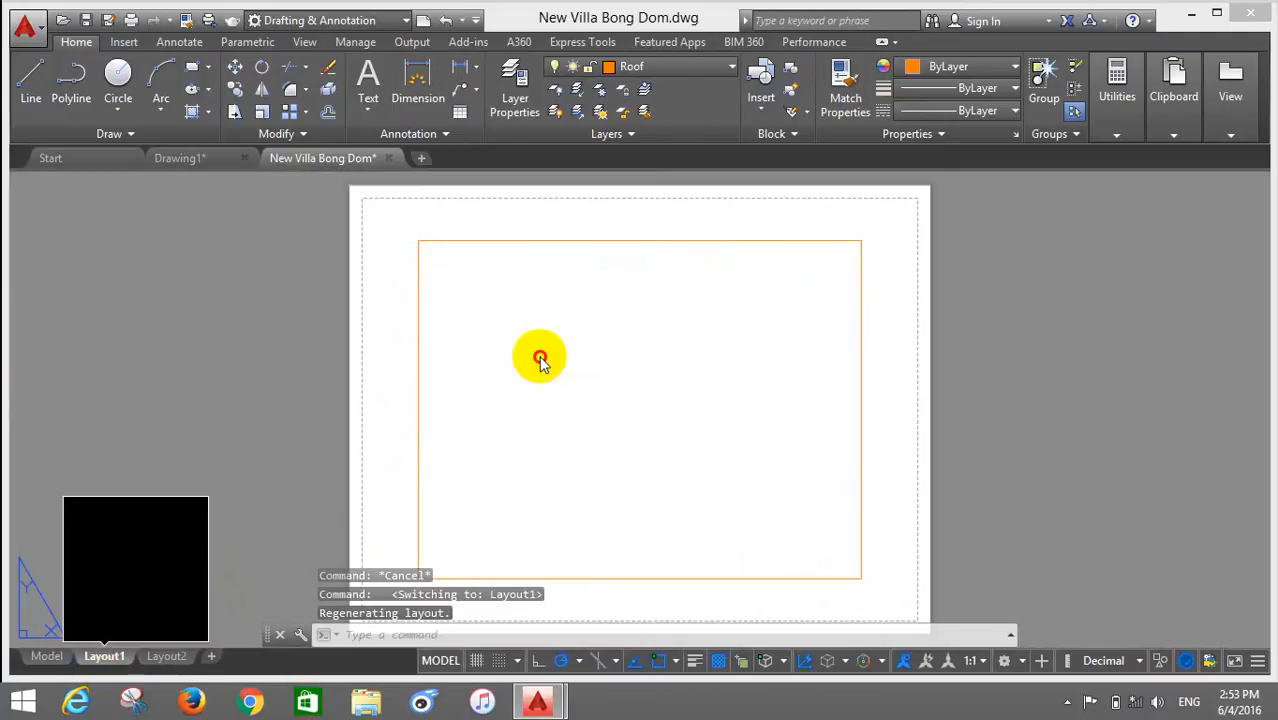
scroll(85, 590, down, 2)
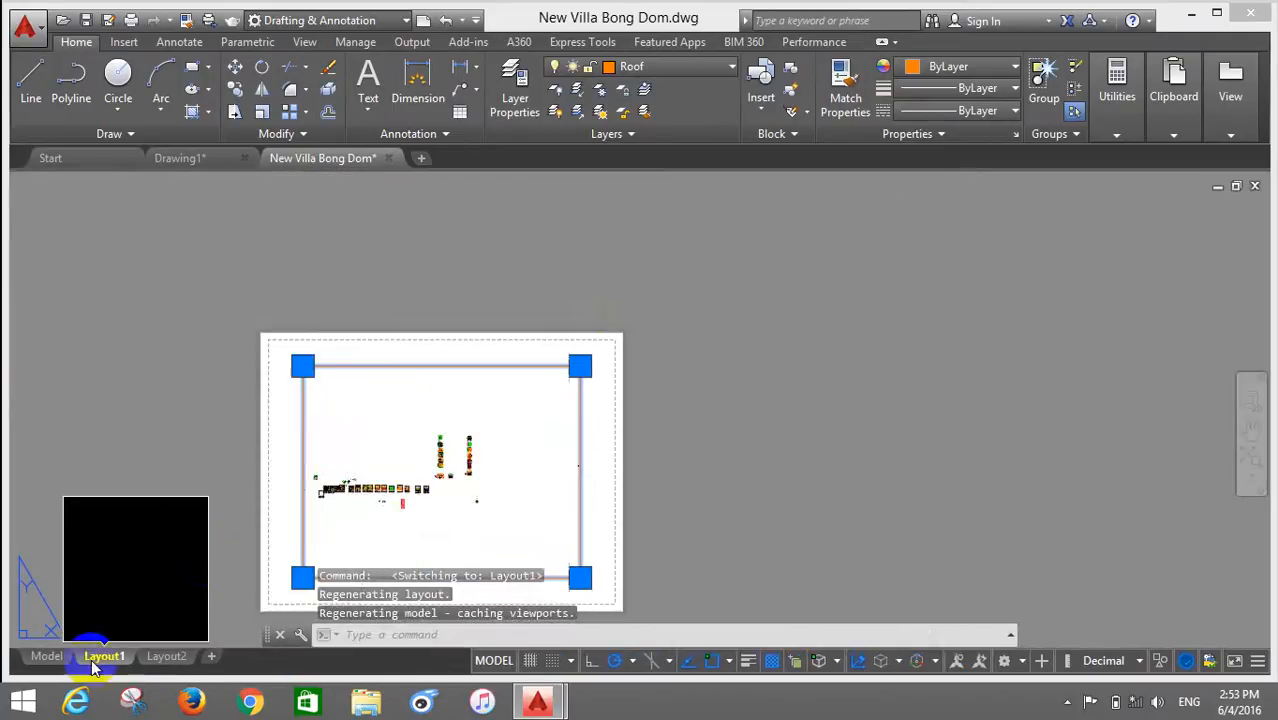
click(424, 380)
click(462, 265)
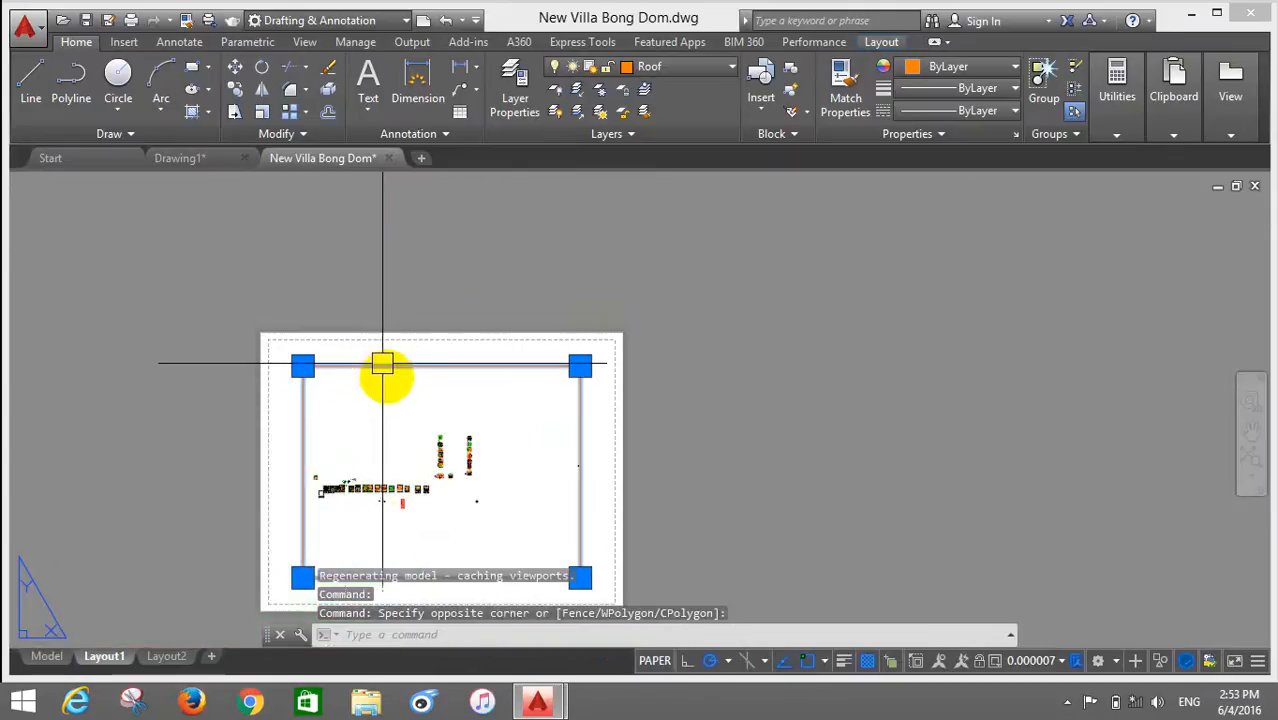
key(Return)
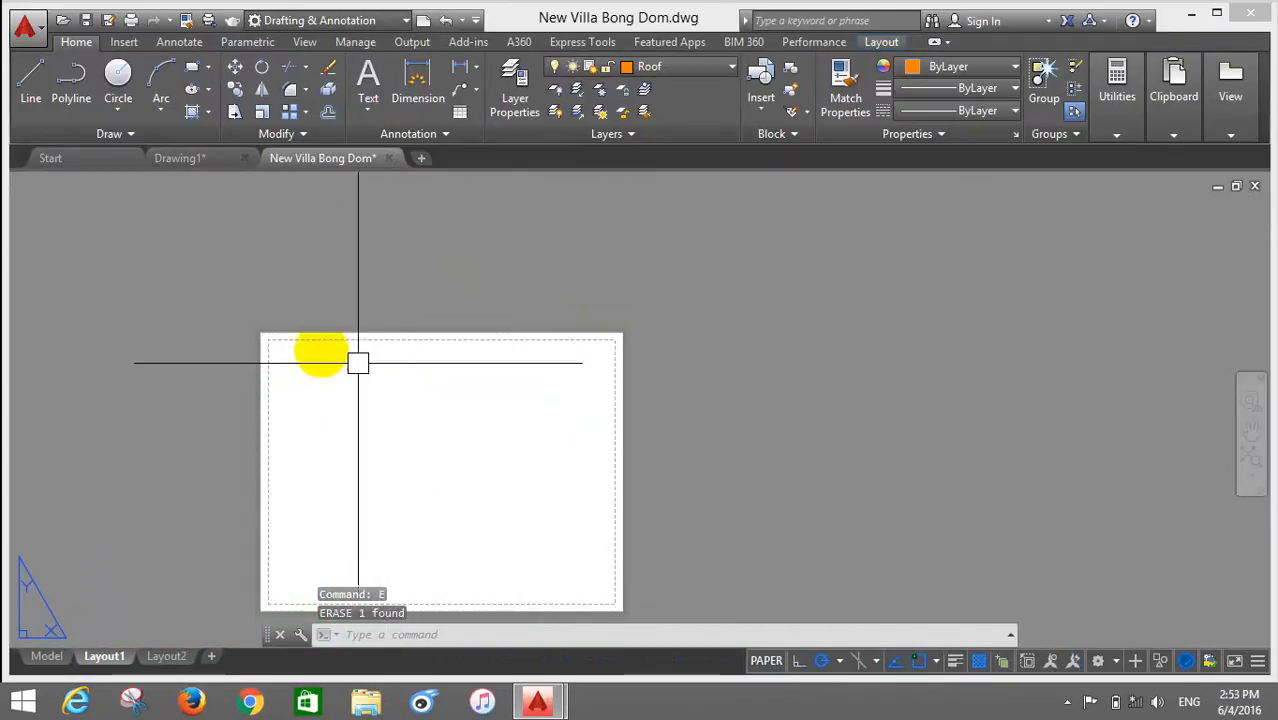
Step: Draw a 210 by 297 rectangle beside the paper sheet and regenerate the layout
scroll(356, 359, down, 5)
scroll(578, 455, up, 3)
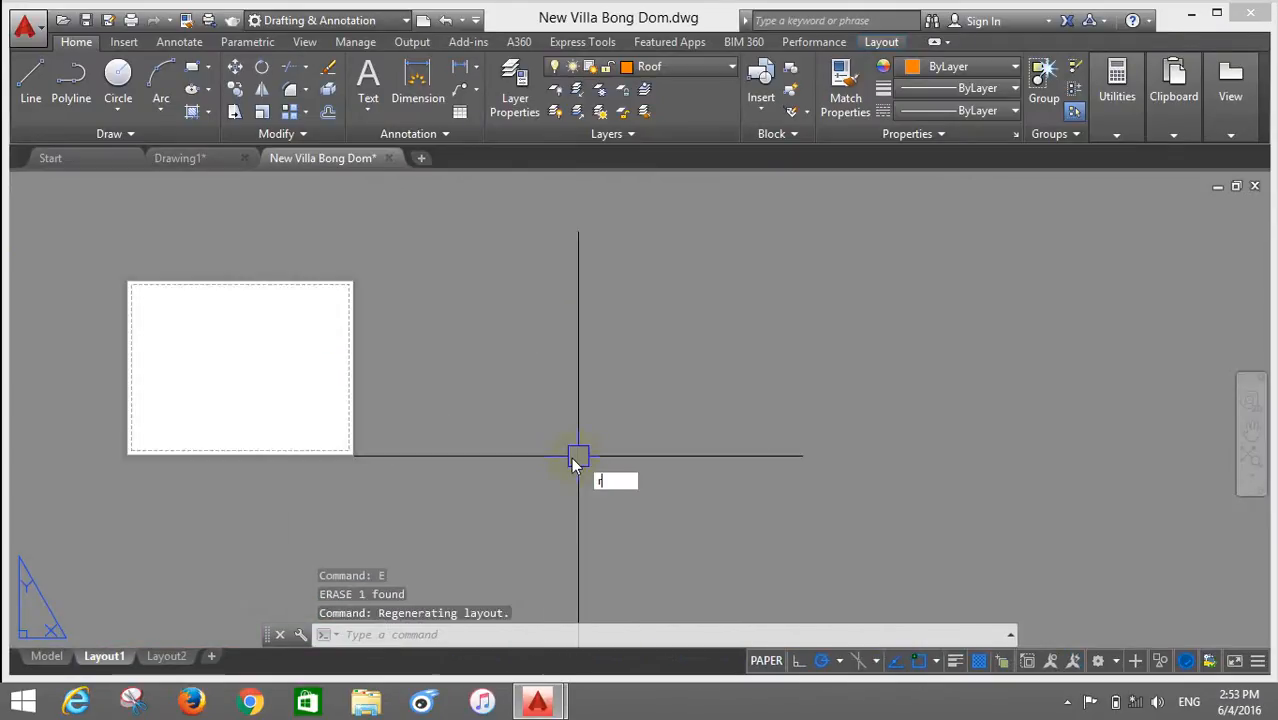
text(rec)
key(Return)
click(490, 462)
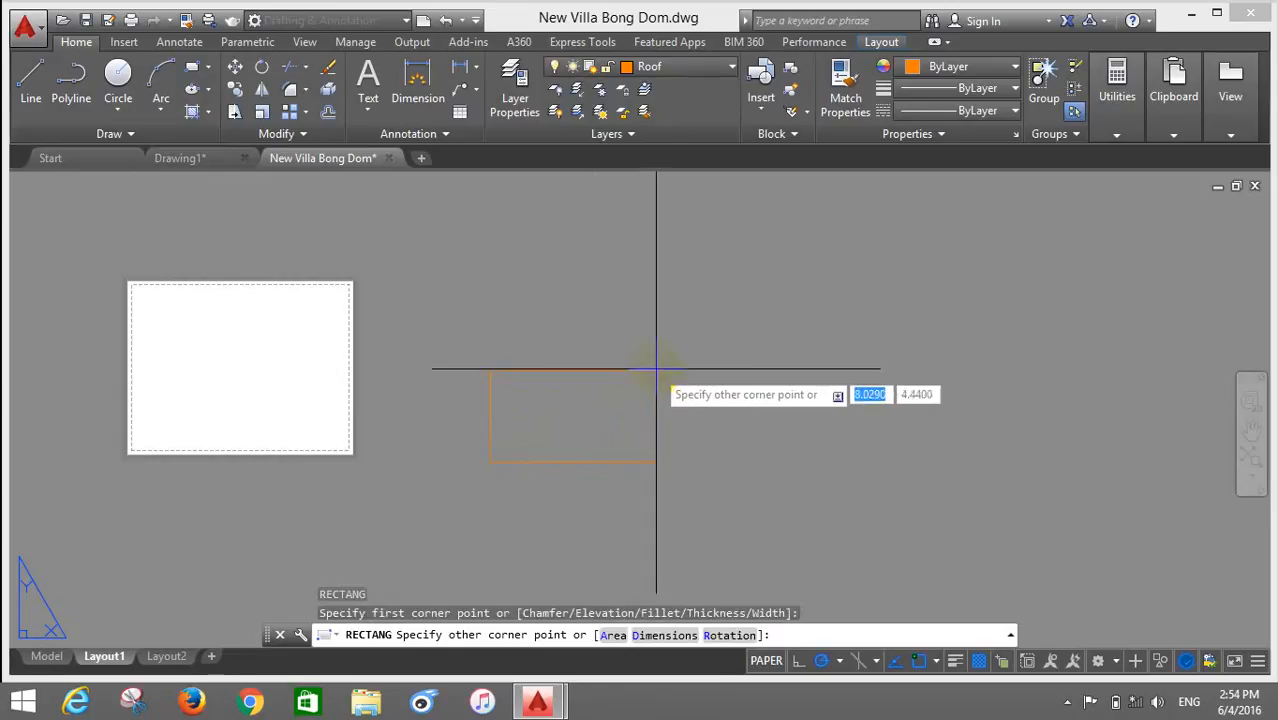
text(210)
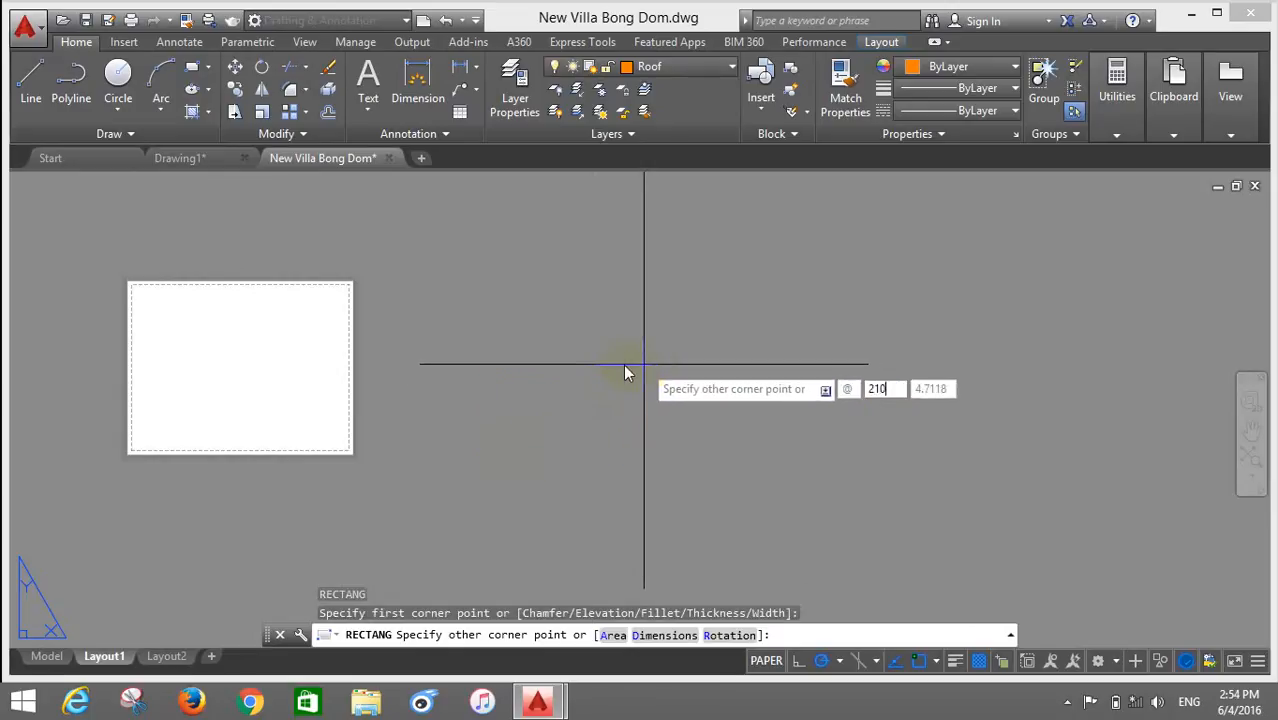
key(Tab)
text(2)
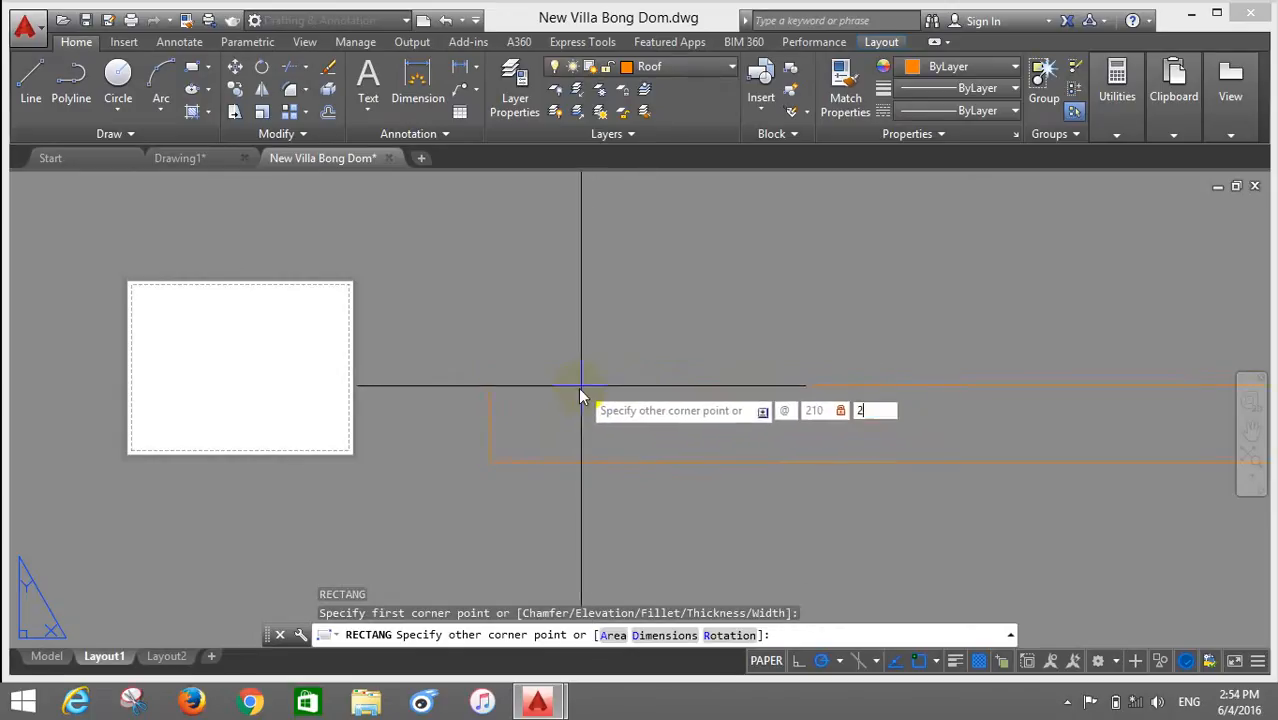
key(Return)
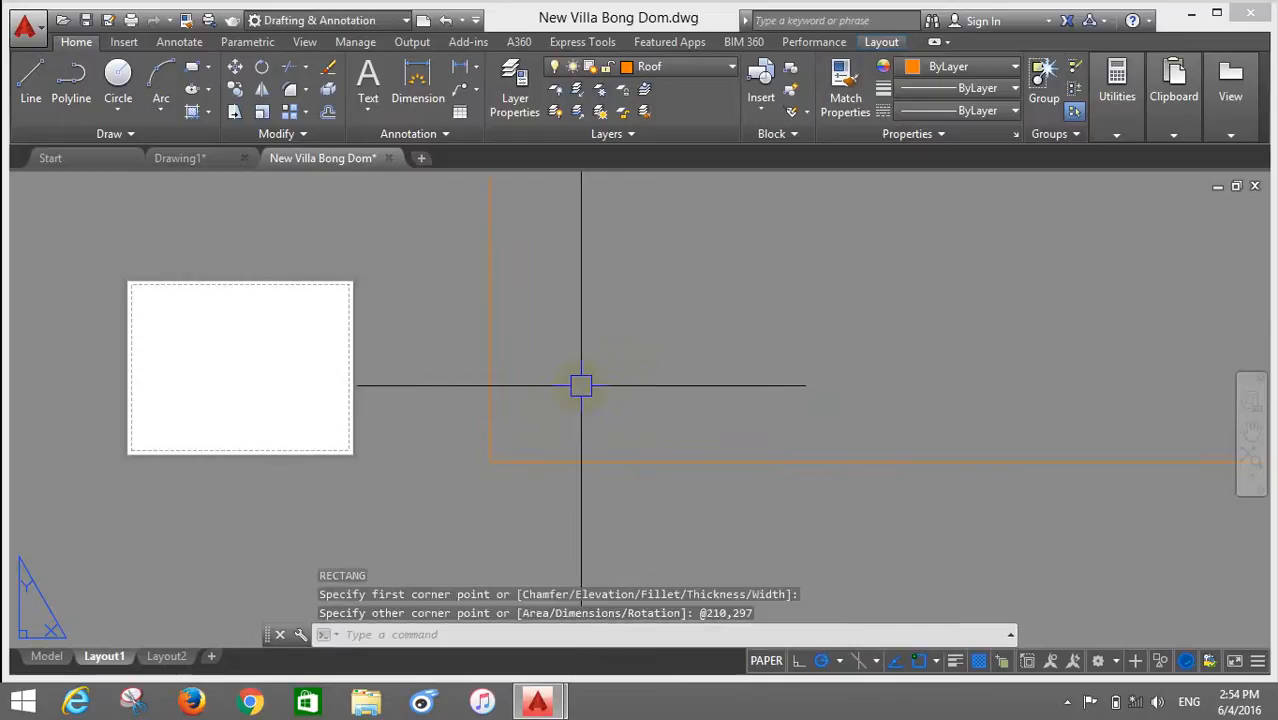
text(re)
key(Return)
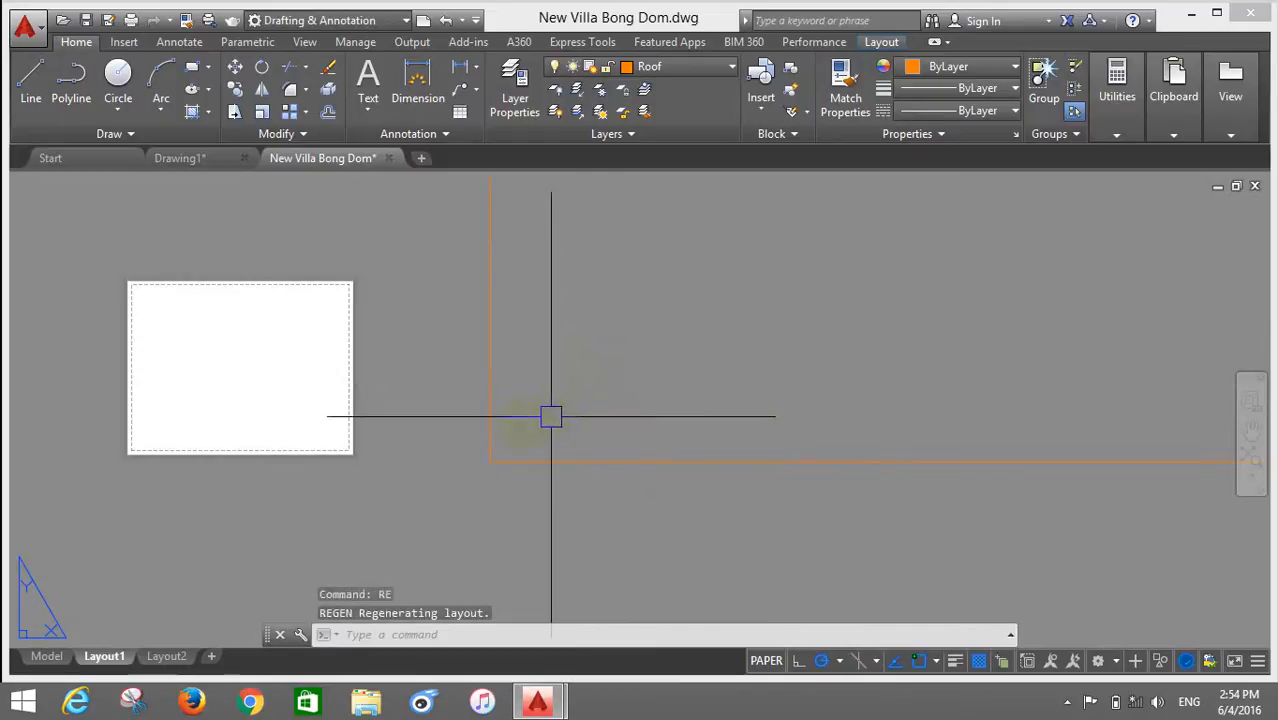
Step: Offset the rectangle inward by a distance of 5
scroll(430, 490, down, 3)
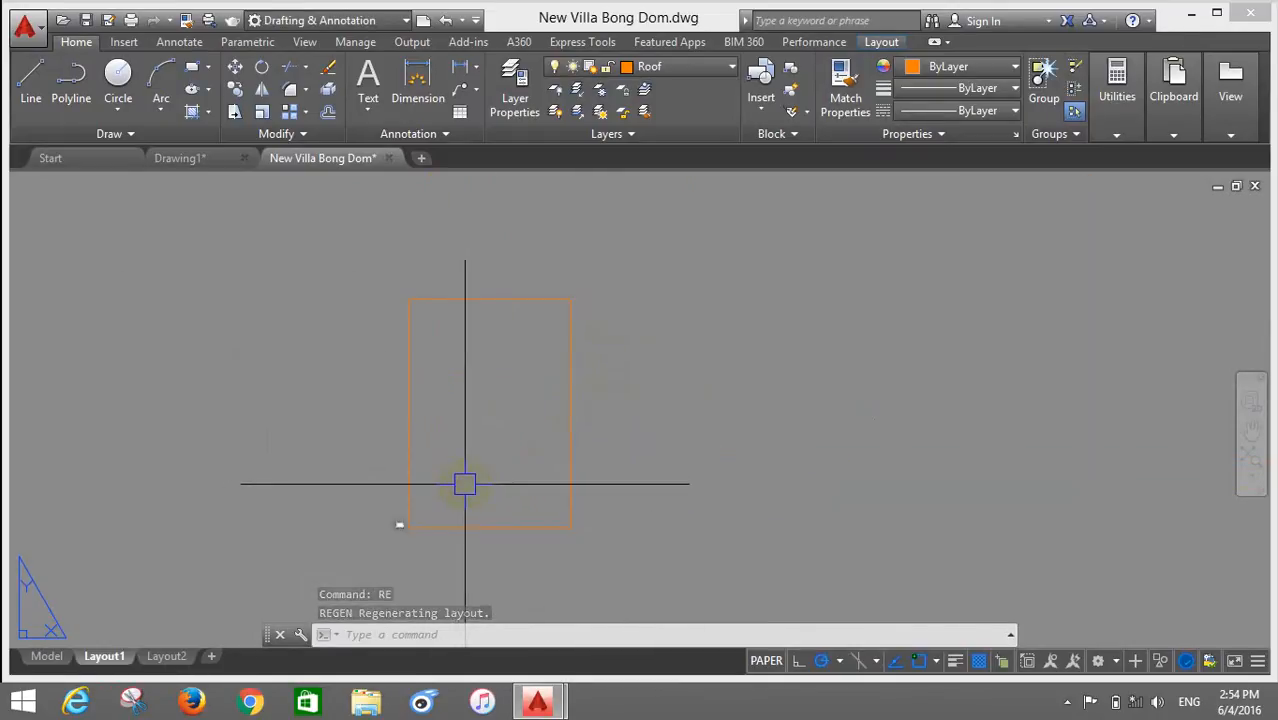
scroll(464, 484, down, 4)
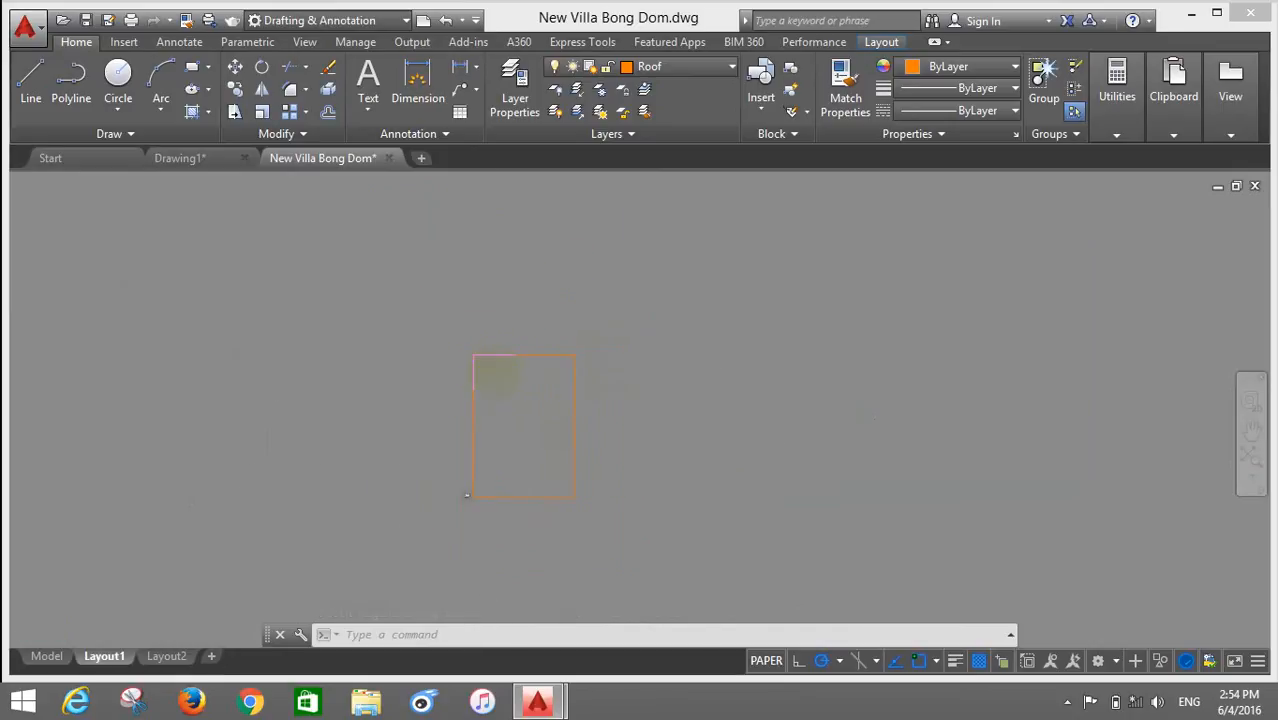
scroll(494, 365, up, 4)
scroll(490, 316, down, 2)
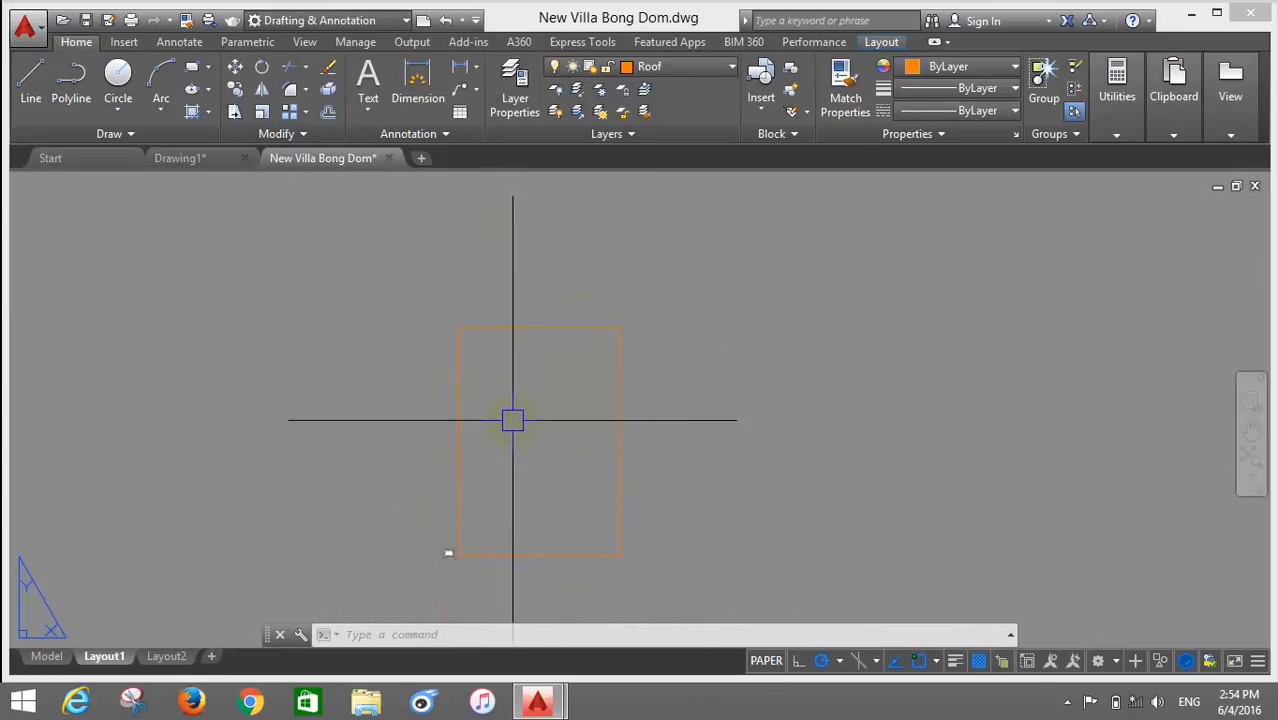
scroll(490, 396, down, 2)
scroll(512, 479, up, 2)
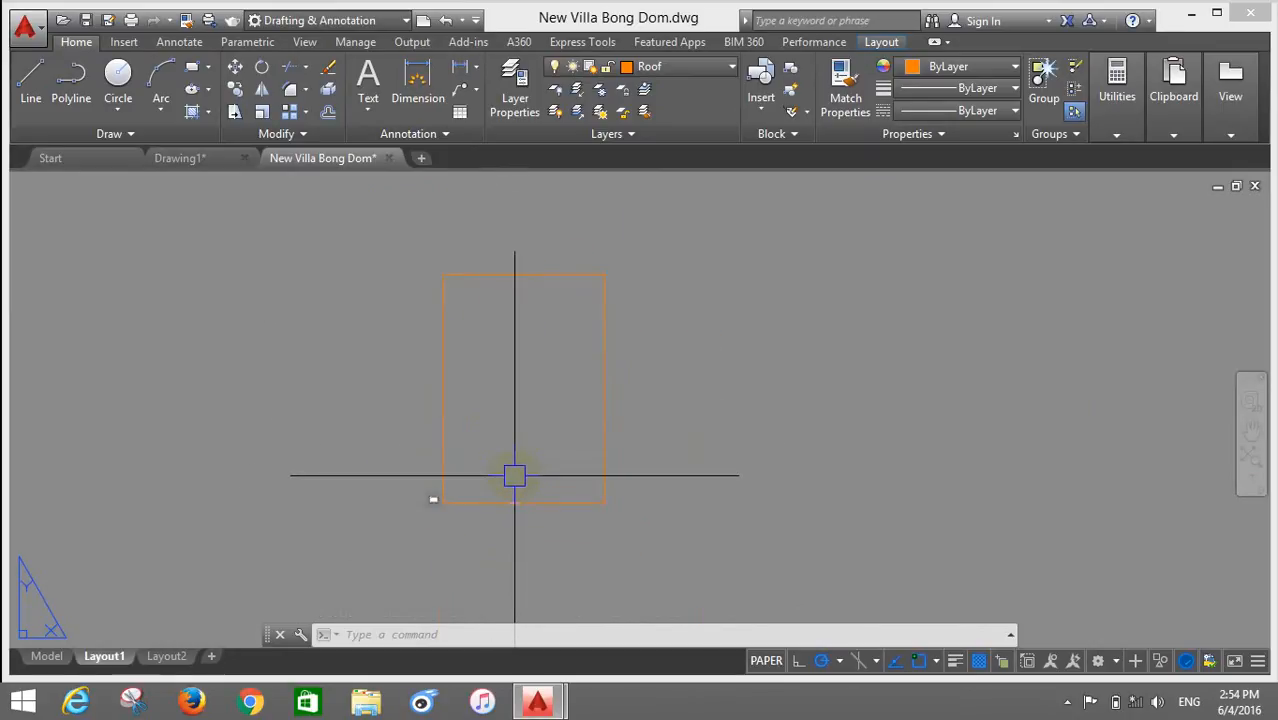
text(o)
key(Return)
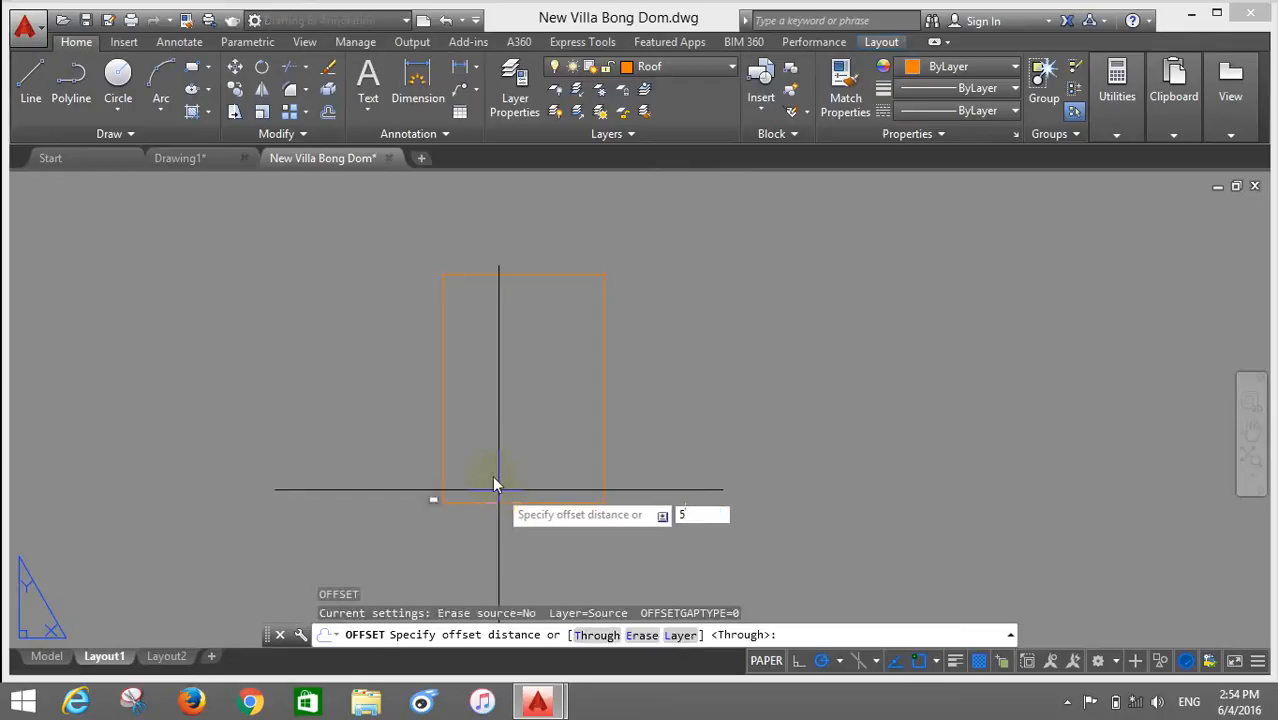
key(Return)
click(443, 434)
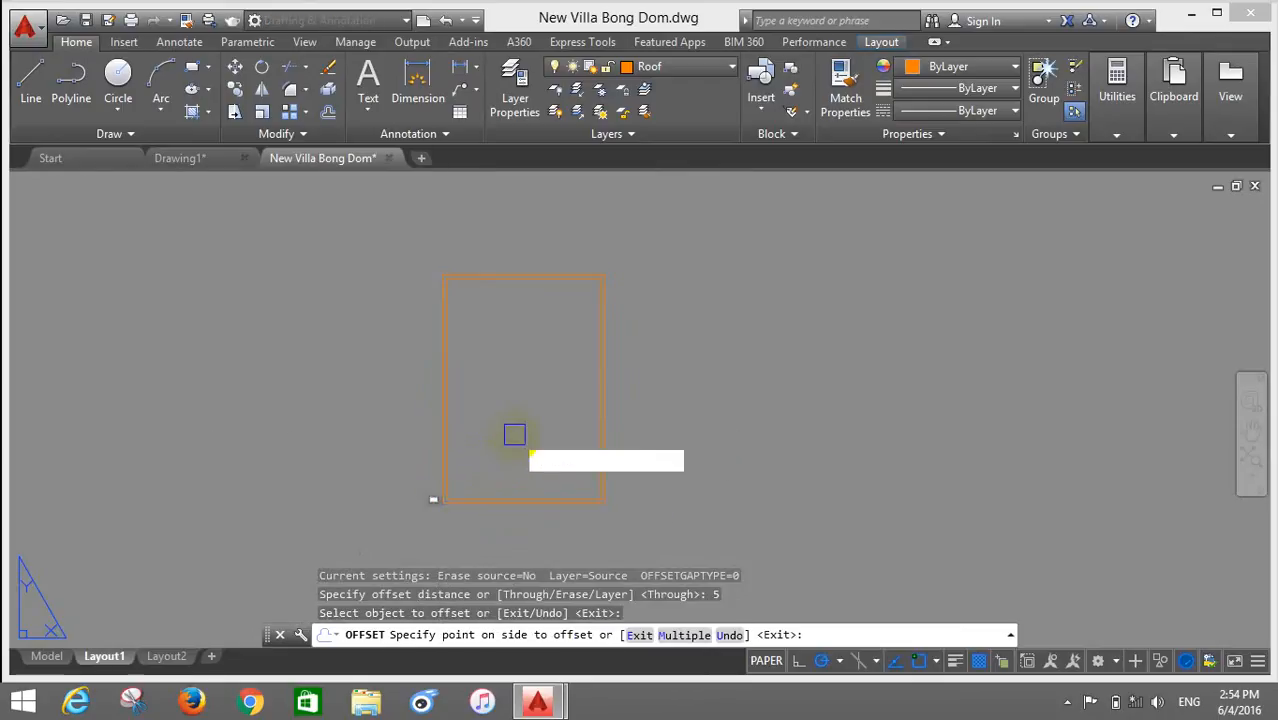
click(518, 443)
key(Escape)
Step: Move the outer rectangle to the Defpoints layer and clear the selection
scroll(459, 311, up, 6)
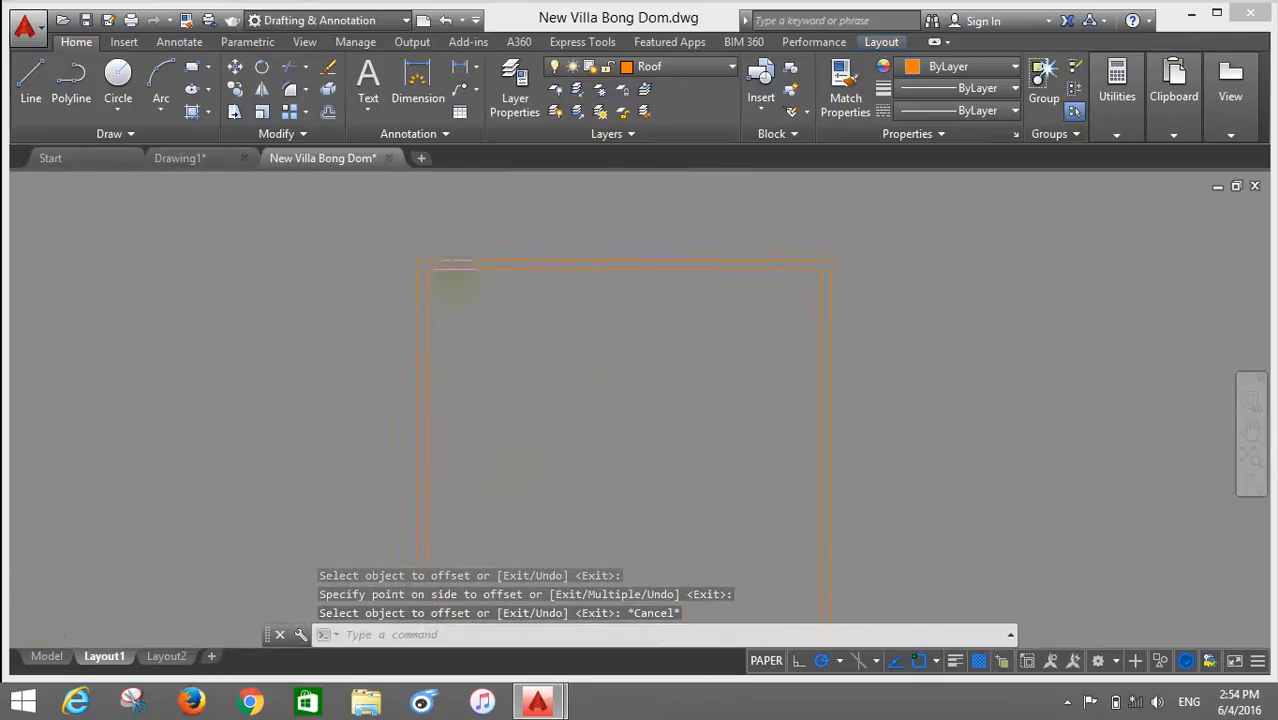
click(405, 248)
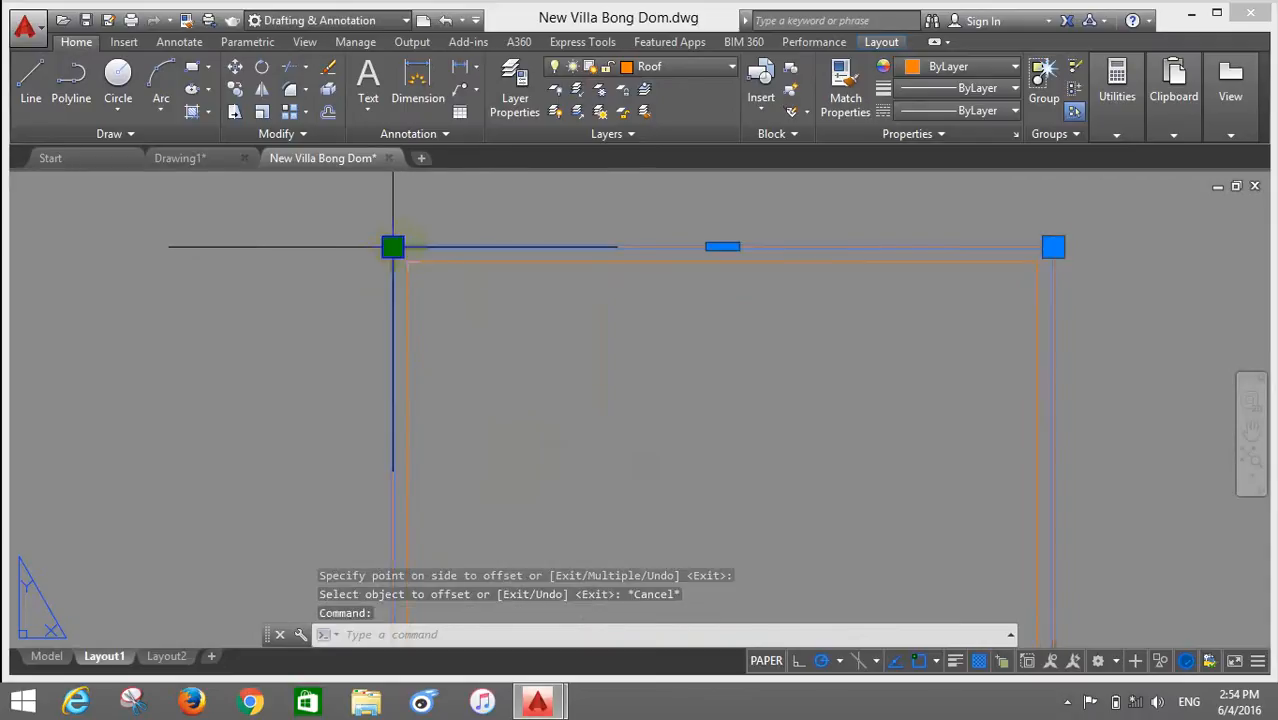
click(733, 68)
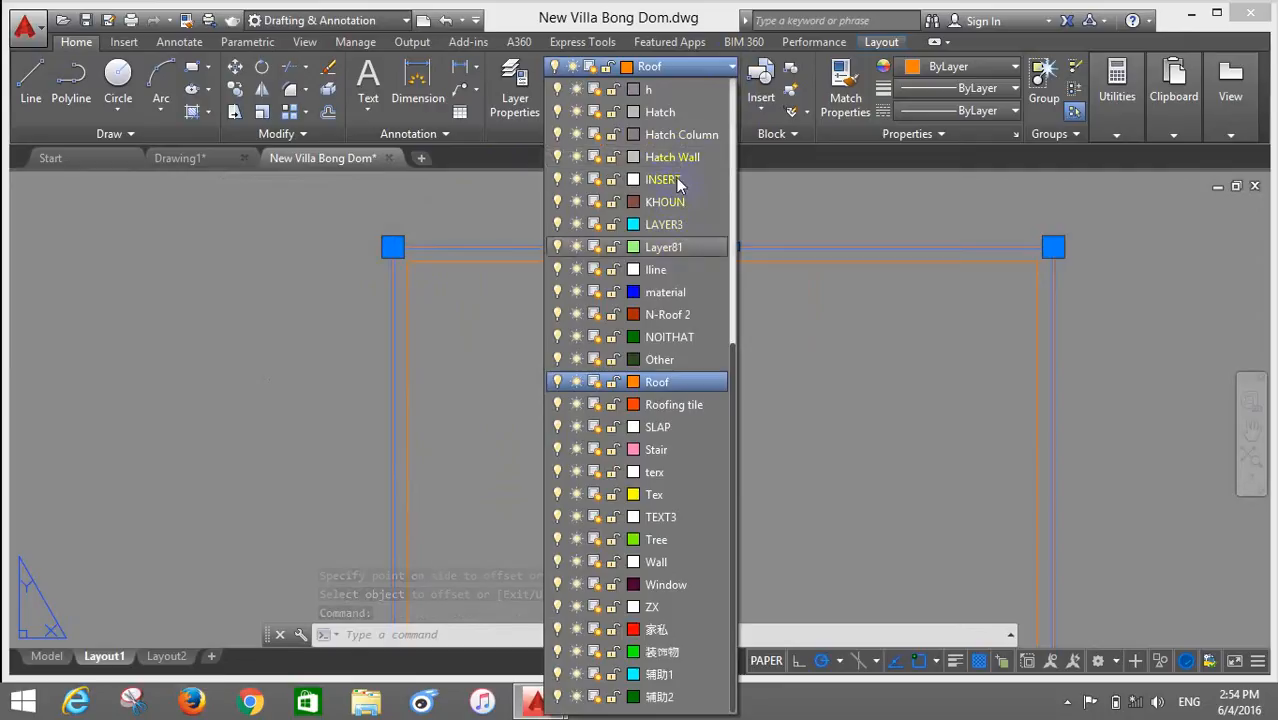
scroll(670, 160, up, 4)
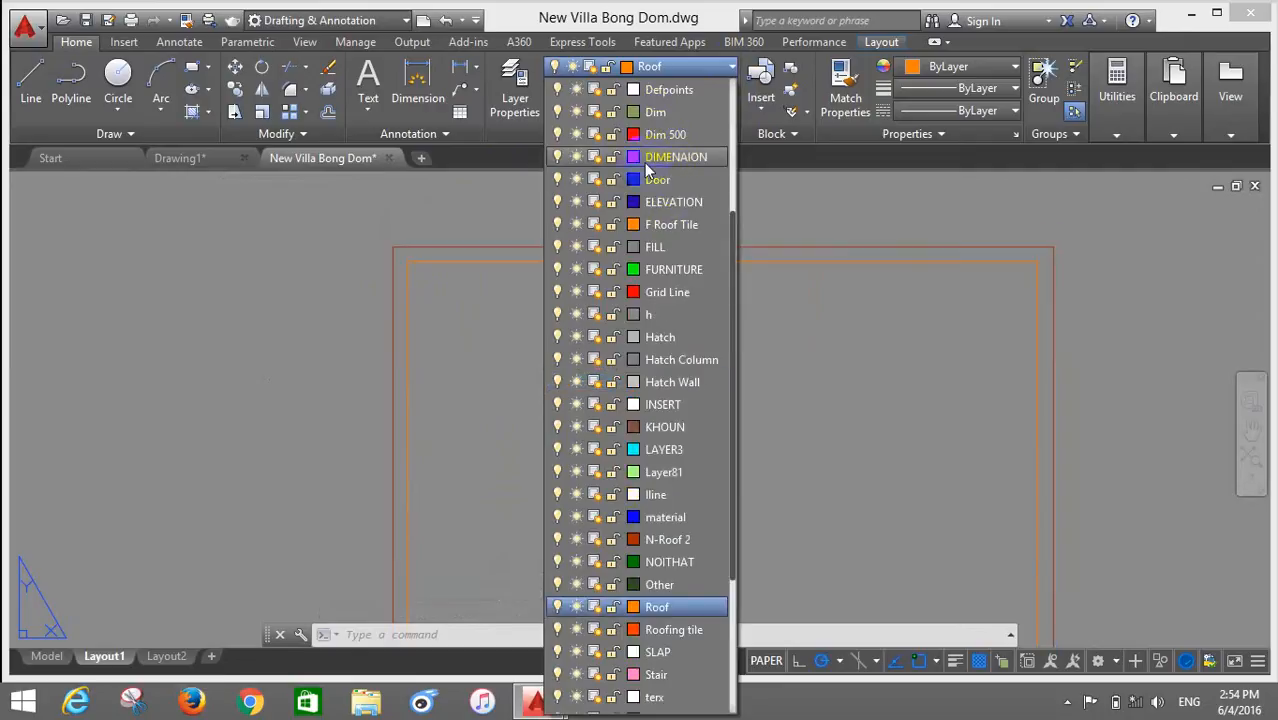
click(670, 91)
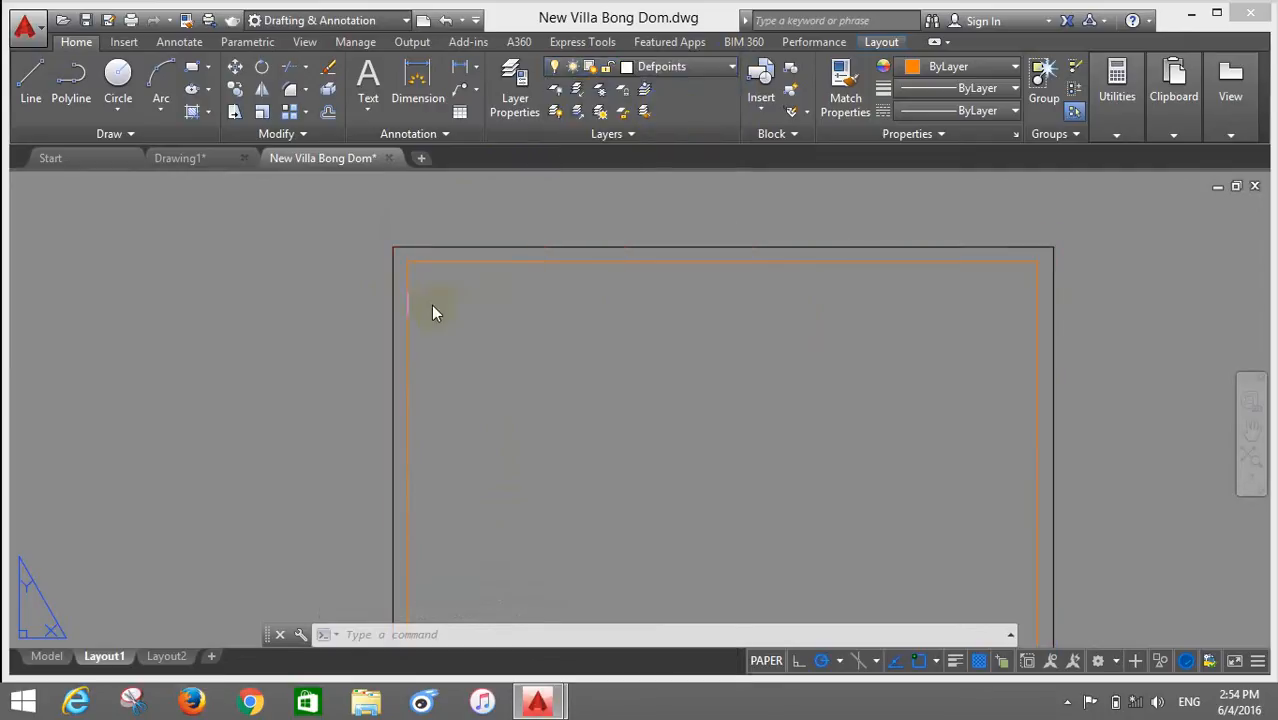
click(394, 285)
scroll(380, 270, down, 4)
key(Escape)
key(Escape)
scroll(408, 277, up, 4)
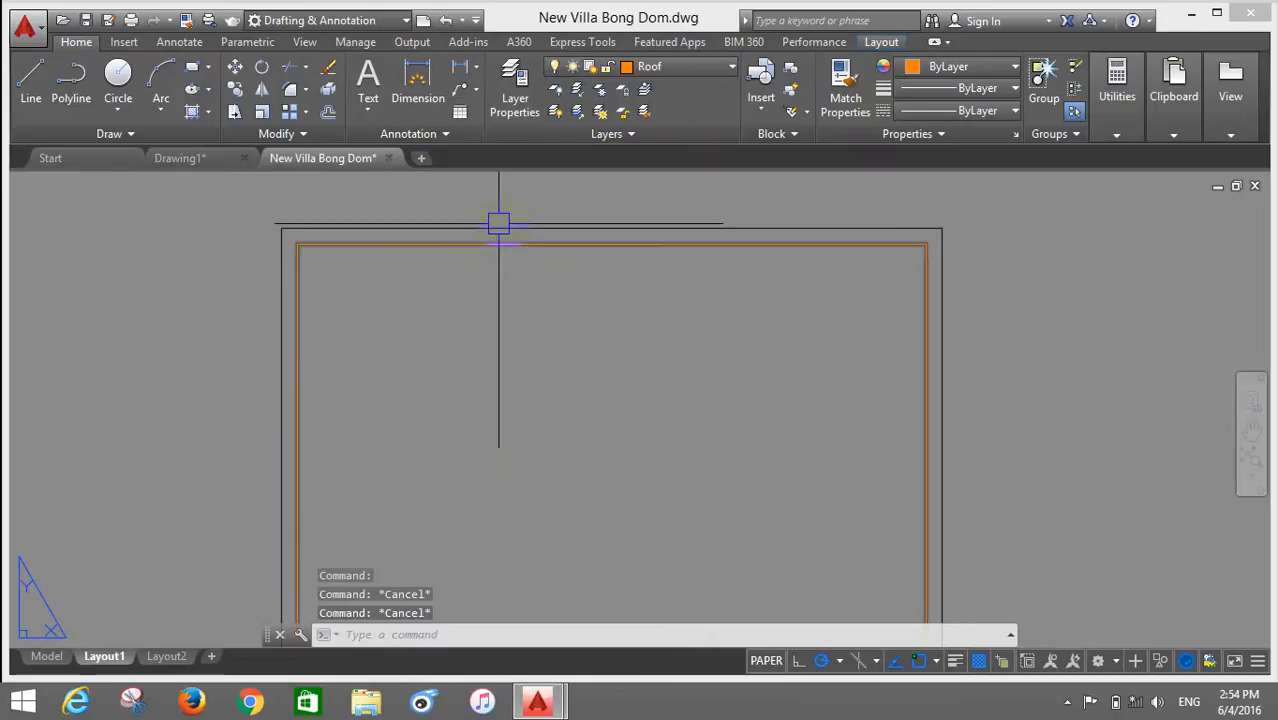
Step: Create a viewport on the layout with MVIEW, spanning opposite corners of the inner border
scroll(498, 223, down, 4)
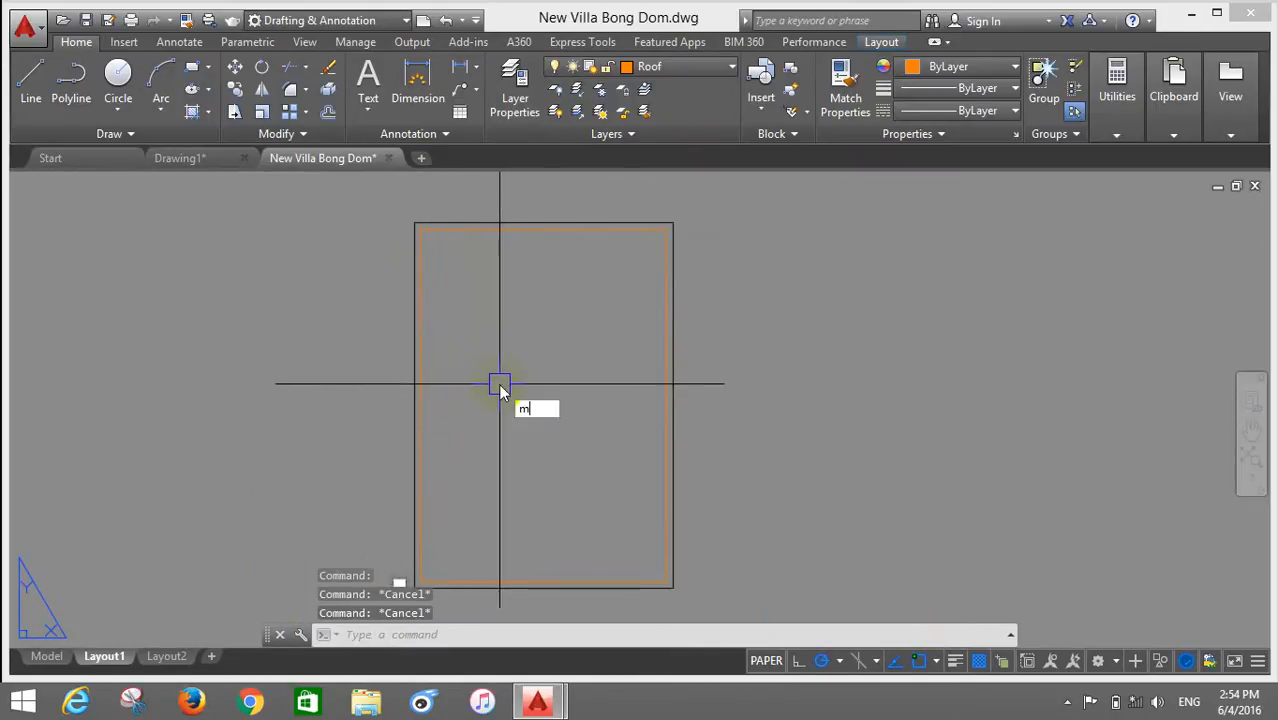
text(v)
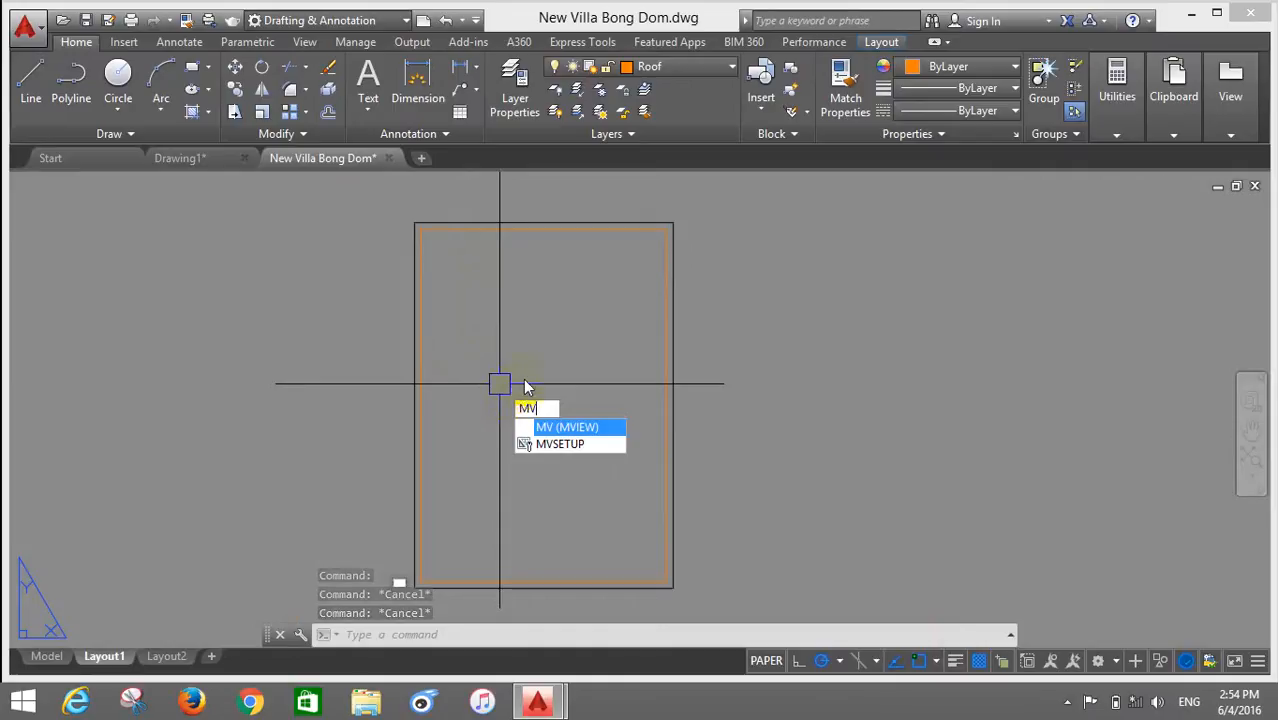
key(Return)
scroll(413, 232, up, 4)
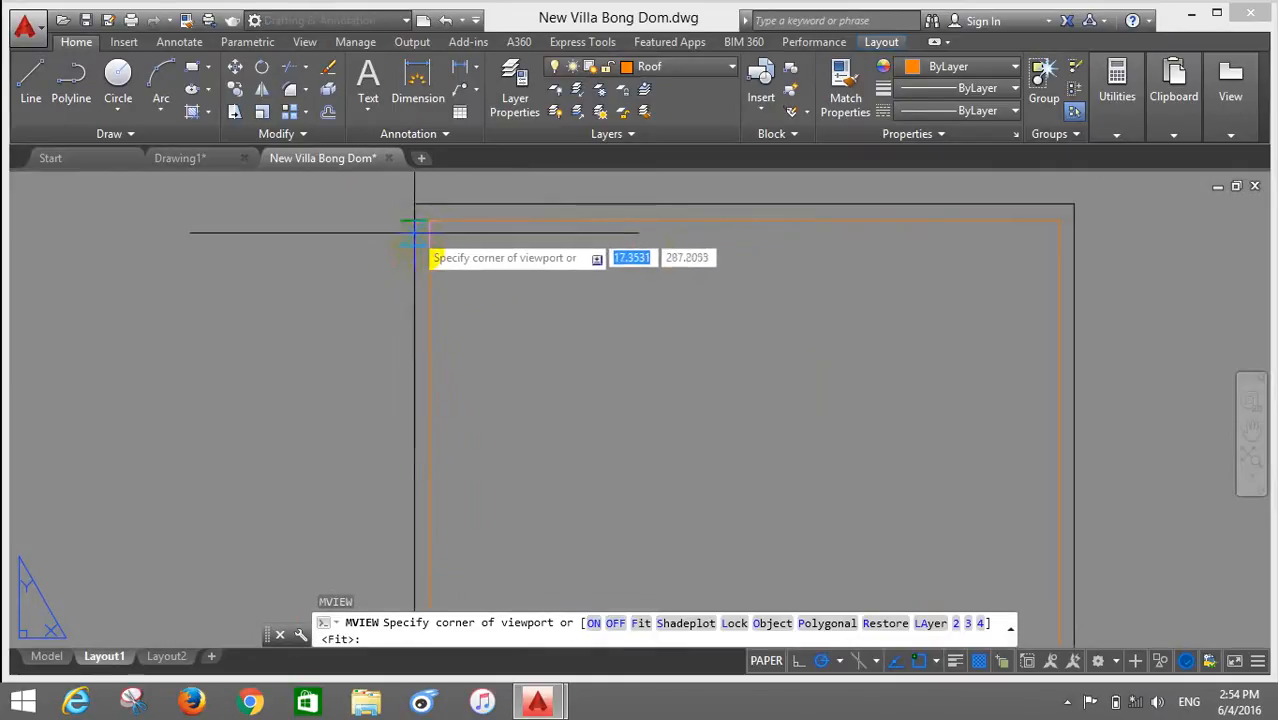
scroll(391, 206, down, 2)
scroll(419, 217, up, 1)
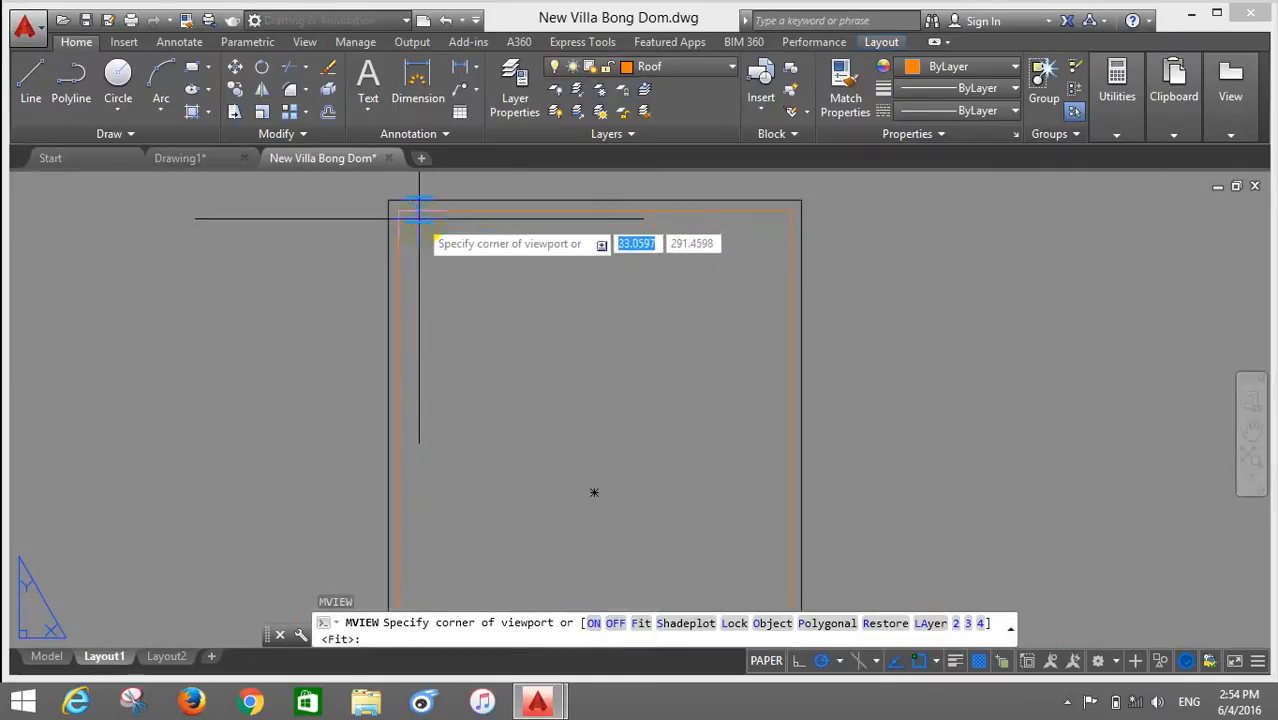
click(386, 204)
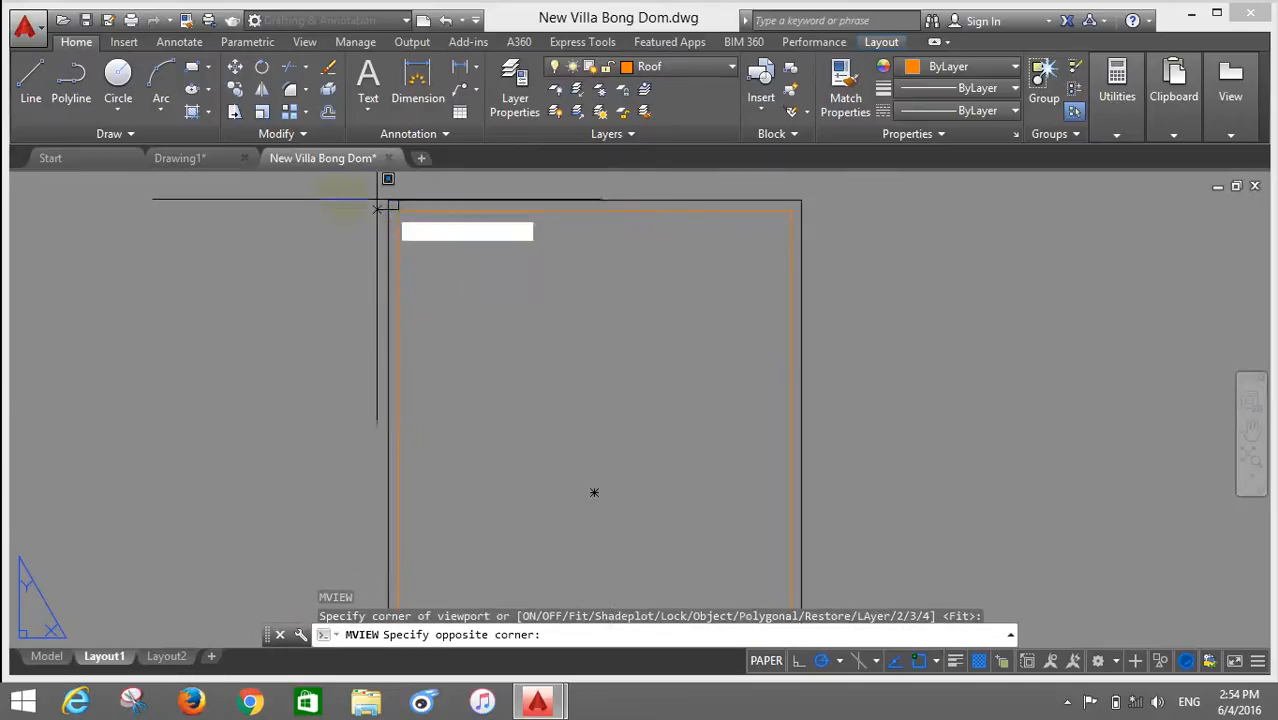
scroll(386, 204, down, 1)
scroll(640, 532, up, 2)
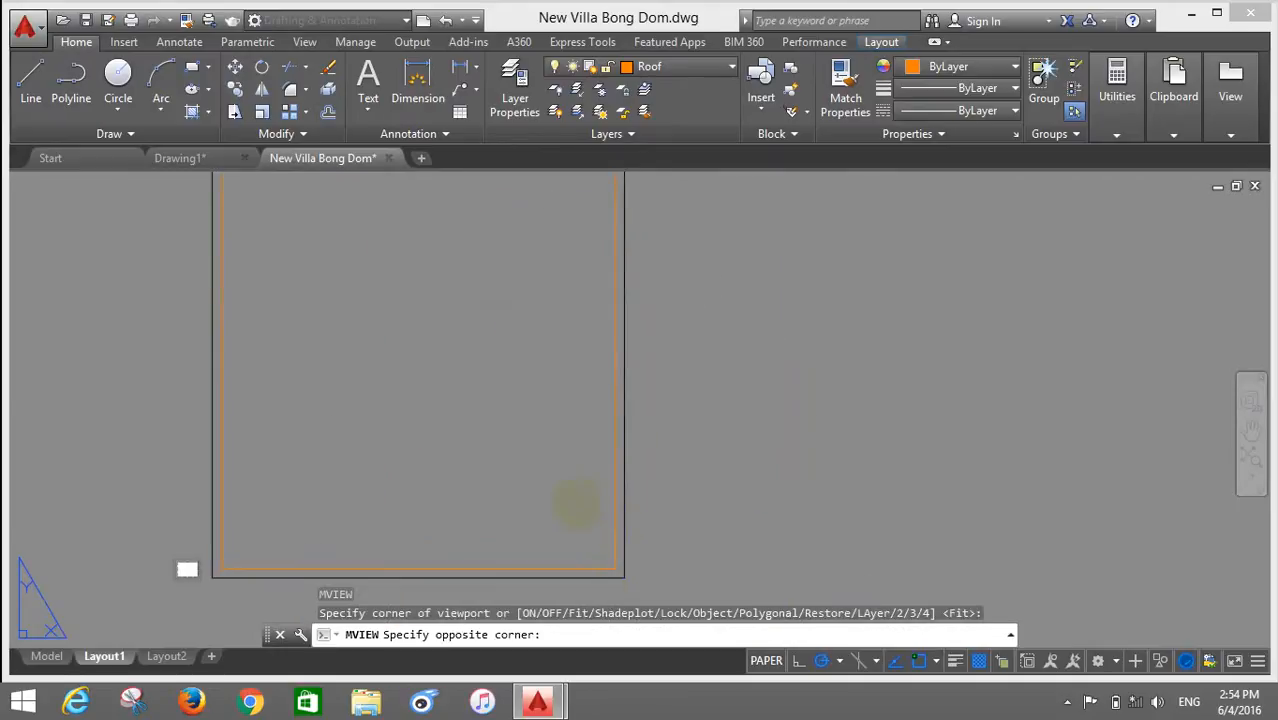
click(626, 570)
scroll(598, 526, down, 1)
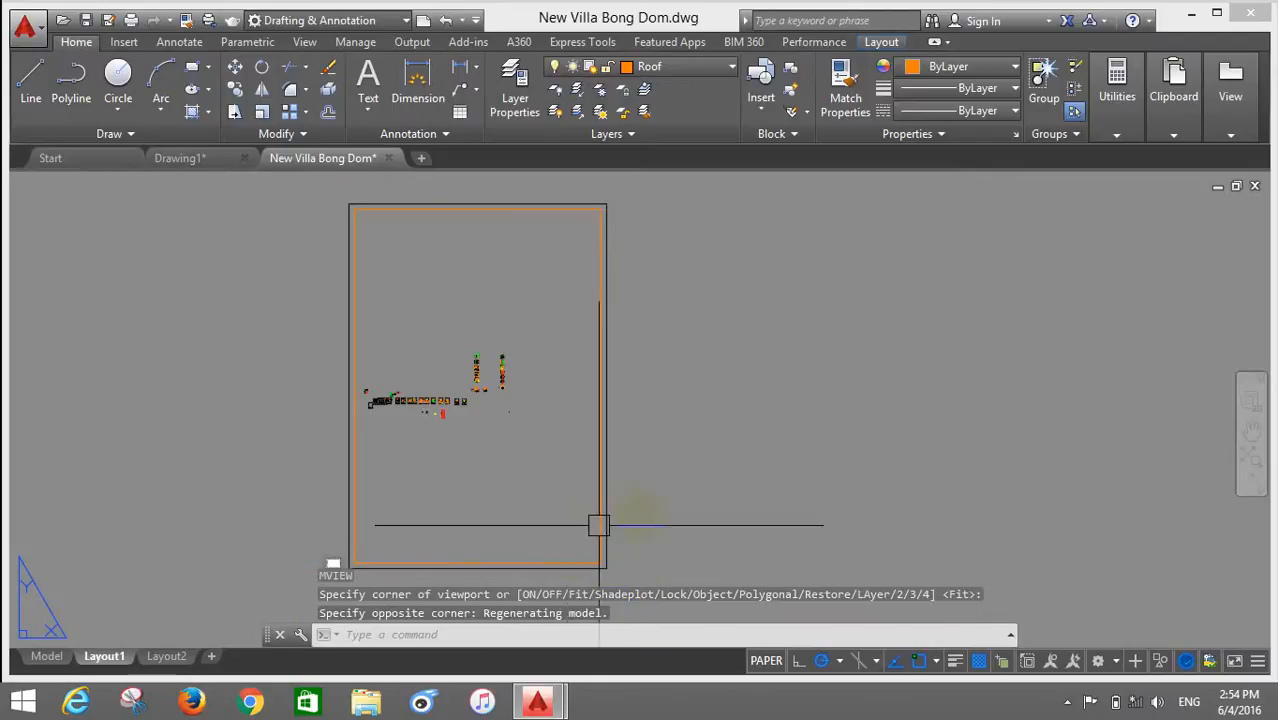
Step: Zoom to a window around the whole sheet and activate model space inside the new viewport
text(z)
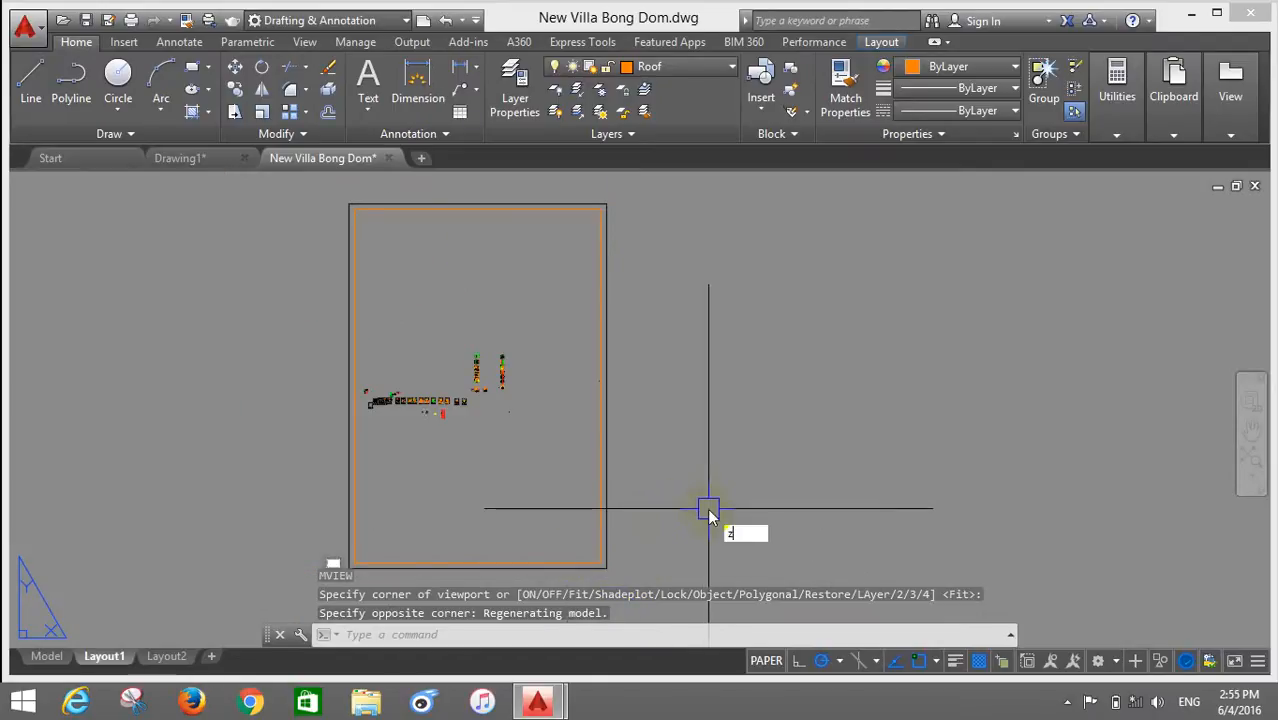
key(Return)
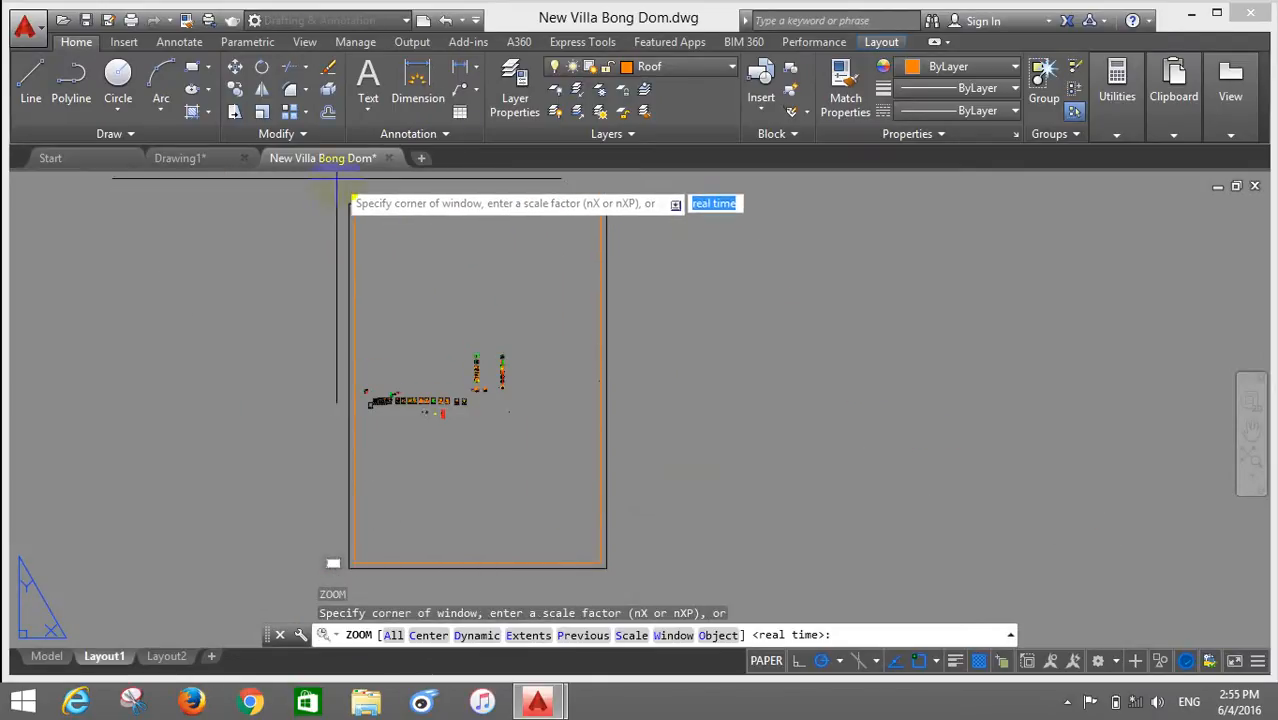
click(340, 192)
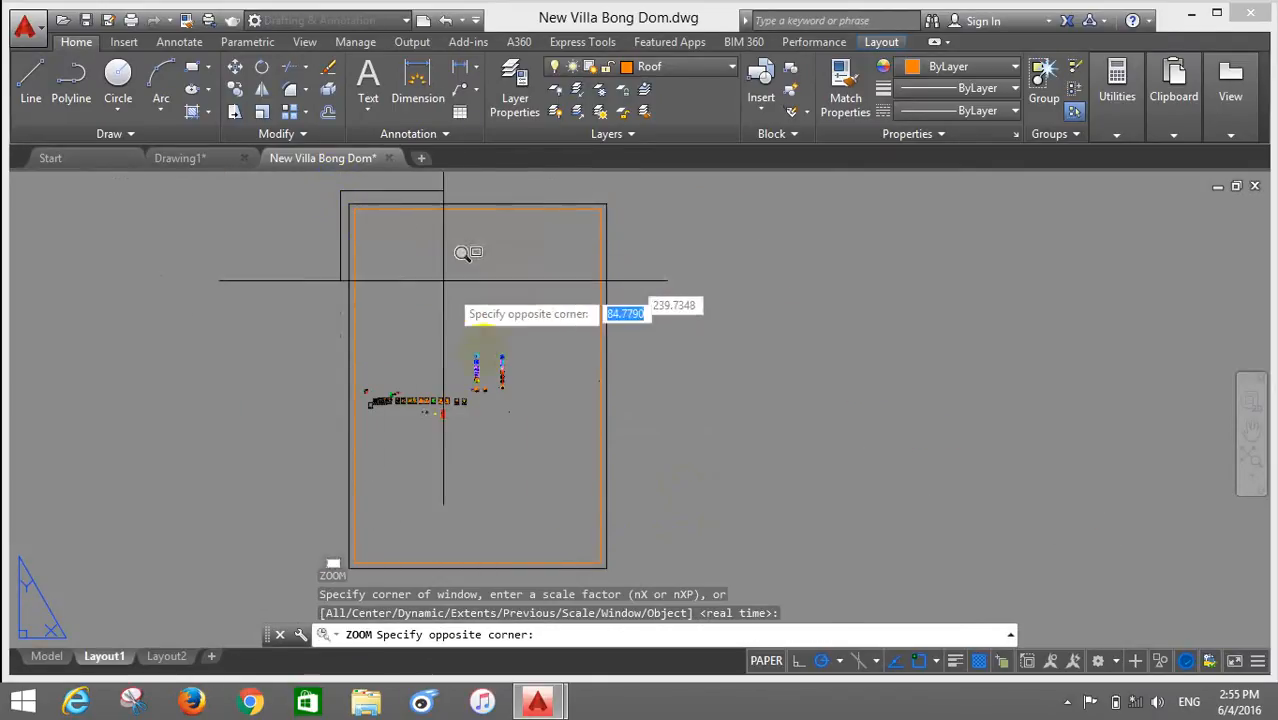
click(617, 578)
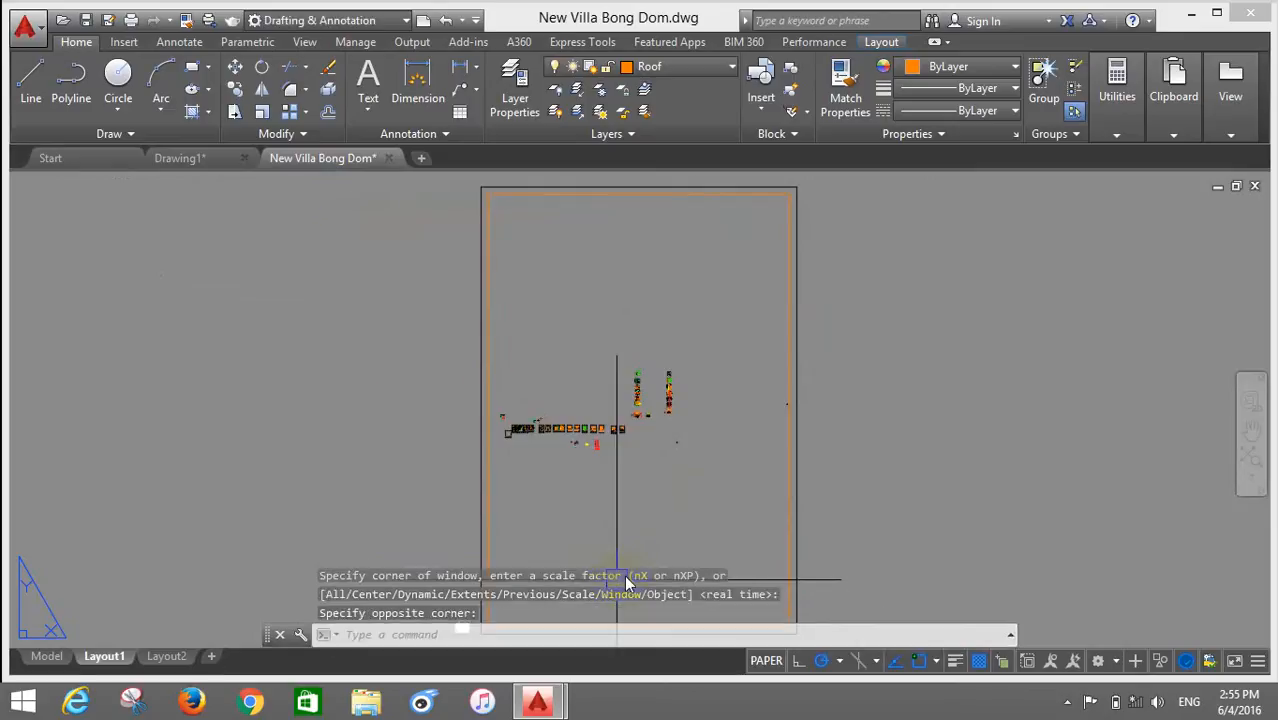
click(680, 501)
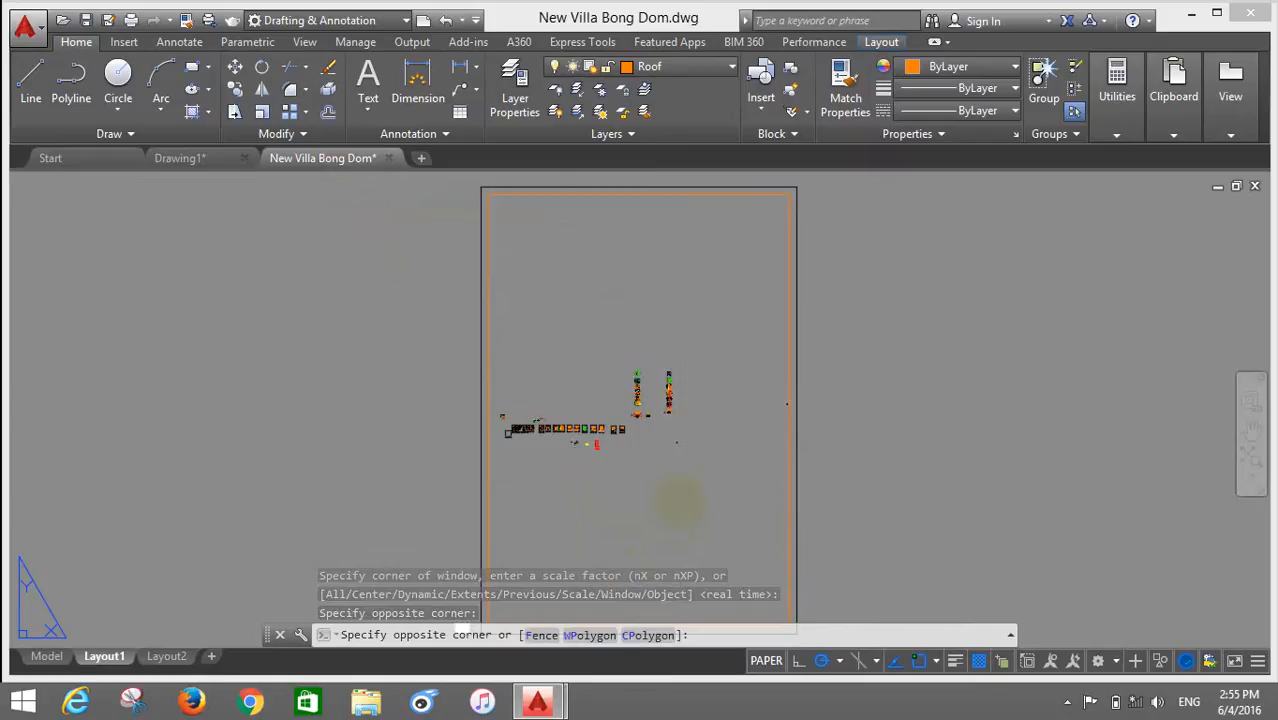
double_click(679, 502)
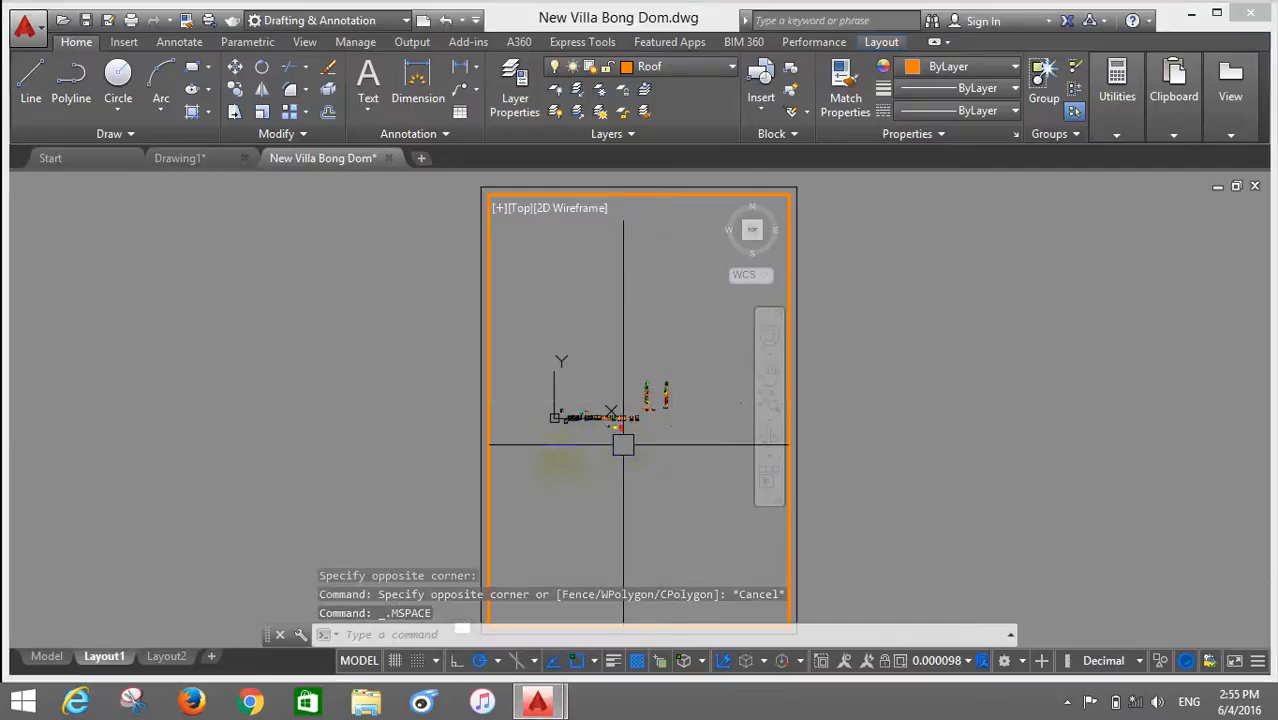
Step: Frame the floor plan sheet with the staircase in the viewport using a zoom window around its border
scroll(592, 414, up, 8)
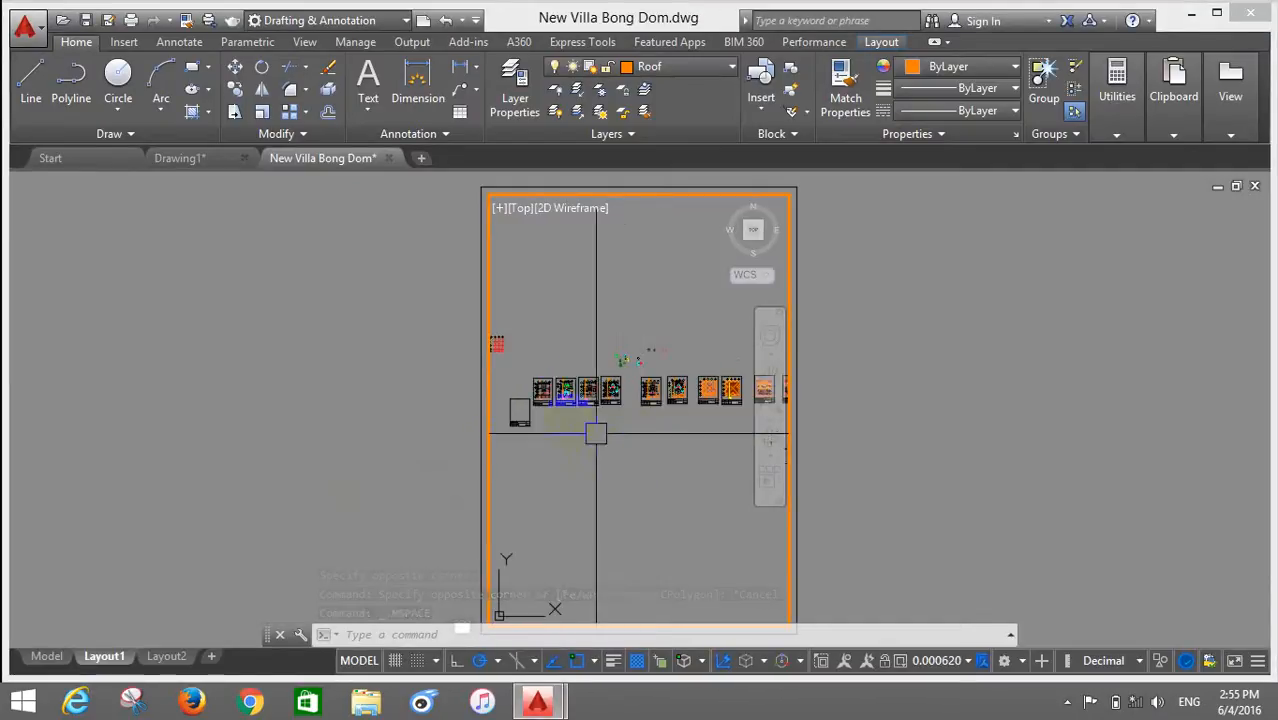
scroll(596, 433, up, 4)
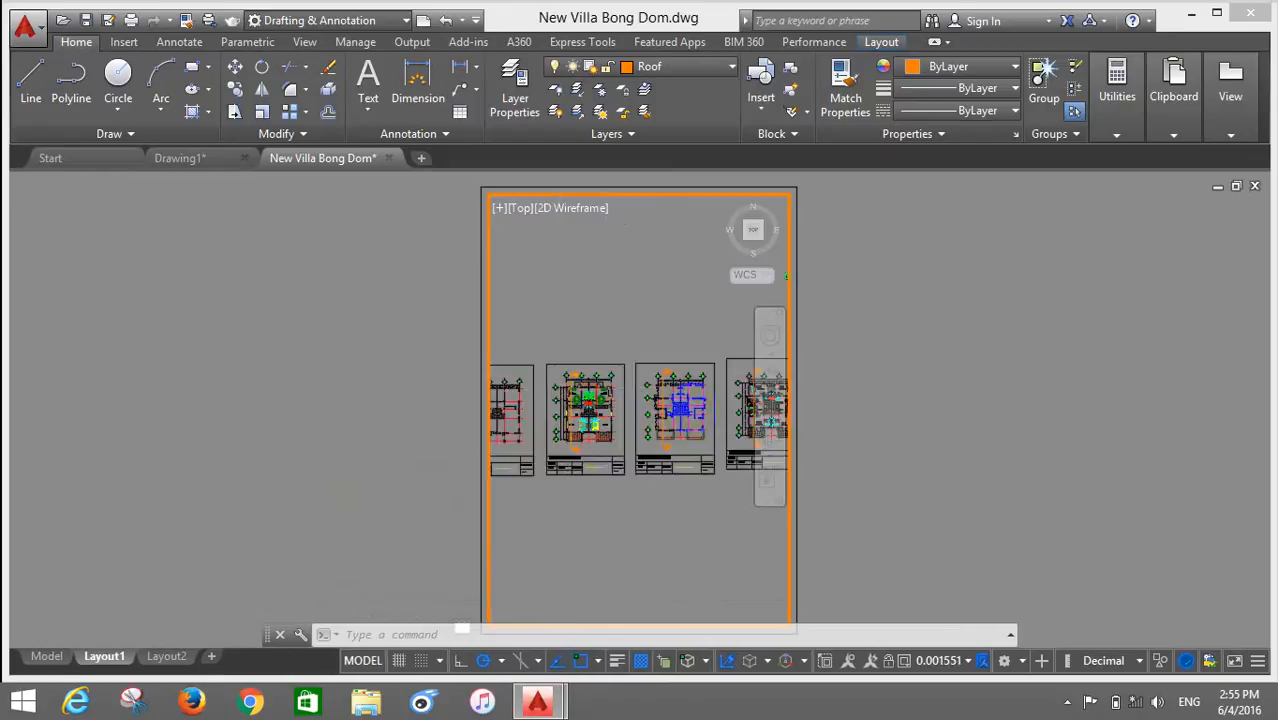
scroll(650, 420, down, 4)
scroll(603, 427, up, 2)
scroll(572, 425, down, 4)
scroll(572, 422, up, 4)
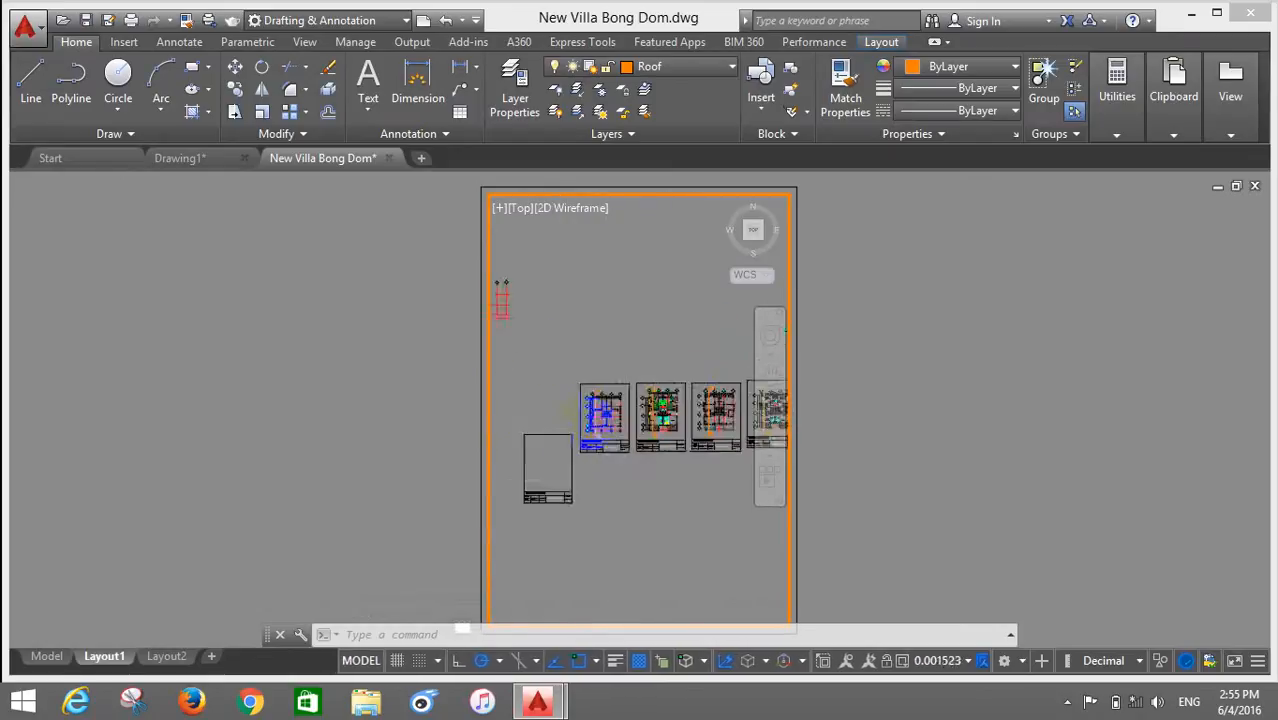
scroll(610, 428, up, 8)
scroll(654, 427, down, 4)
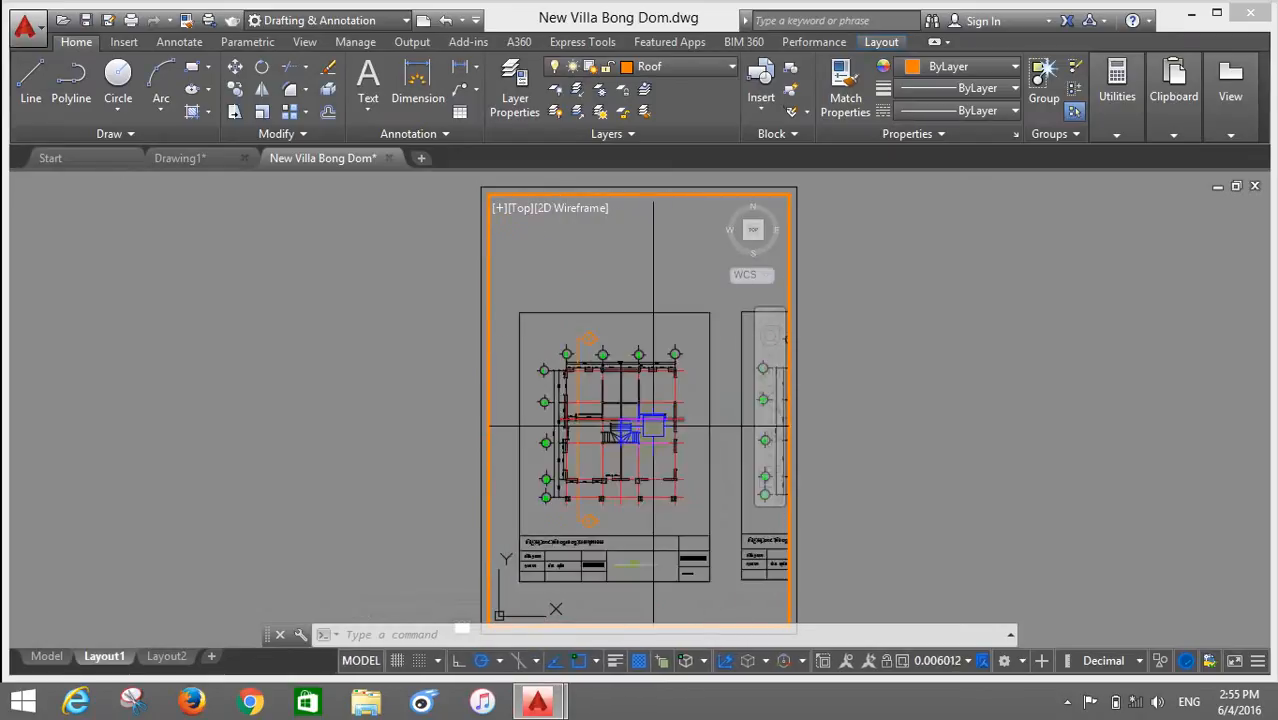
scroll(619, 405, down, 2)
scroll(617, 456, up, 4)
scroll(650, 428, down, 2)
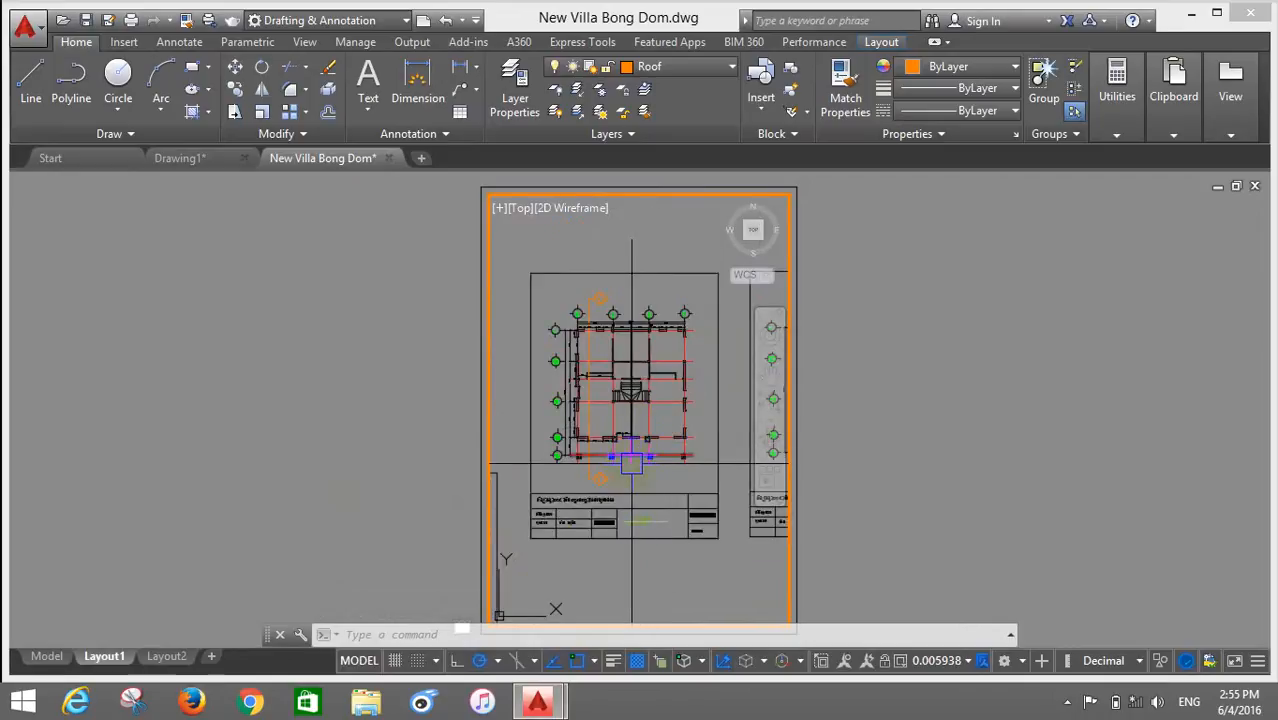
text(z)
key(Return)
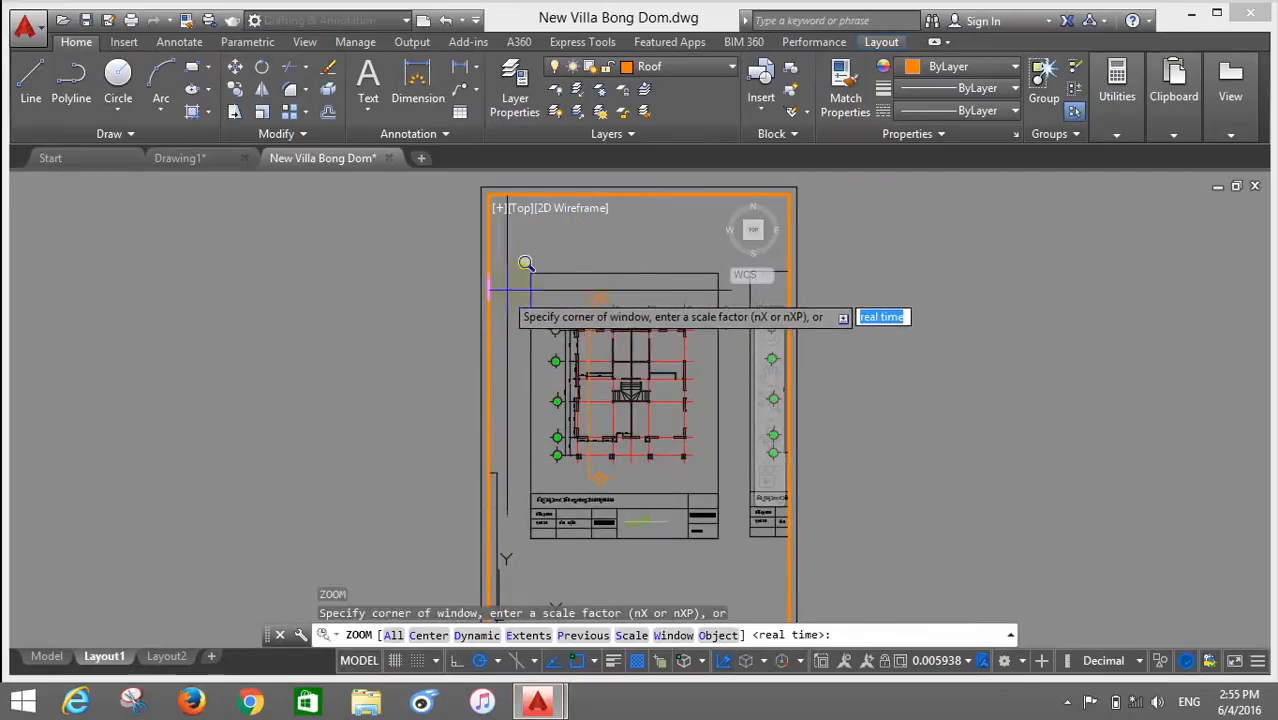
click(529, 271)
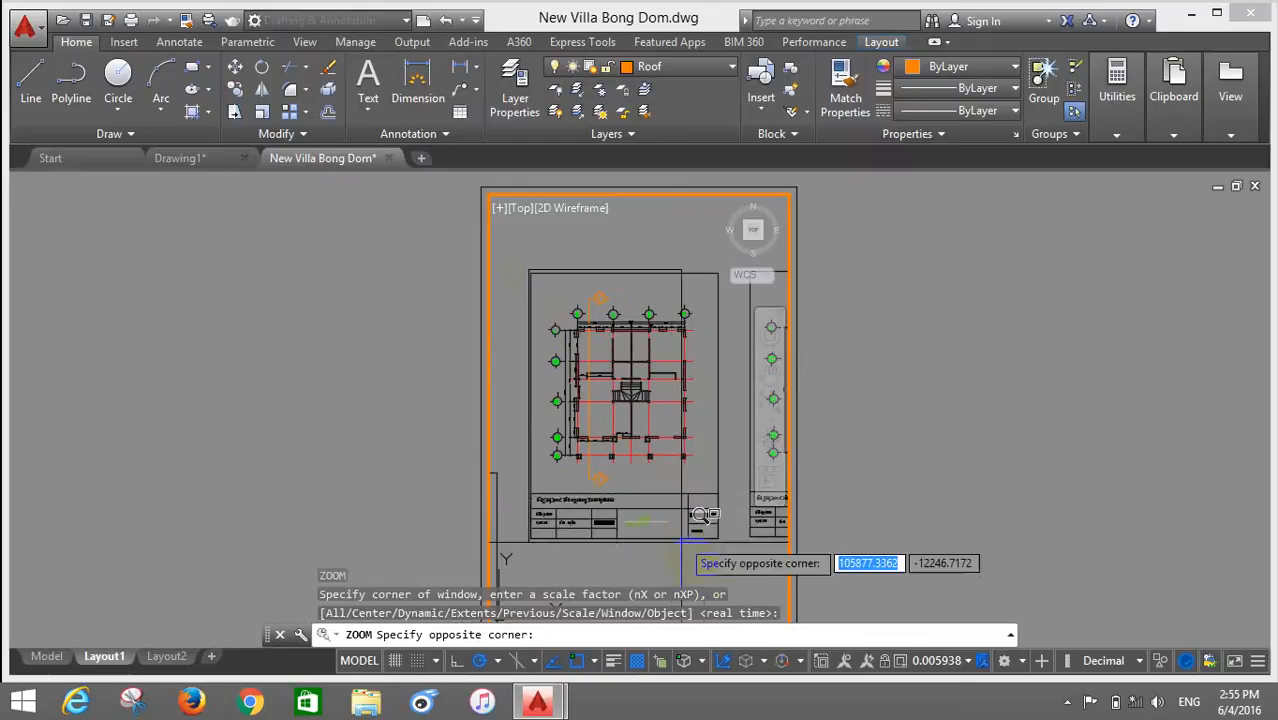
click(745, 522)
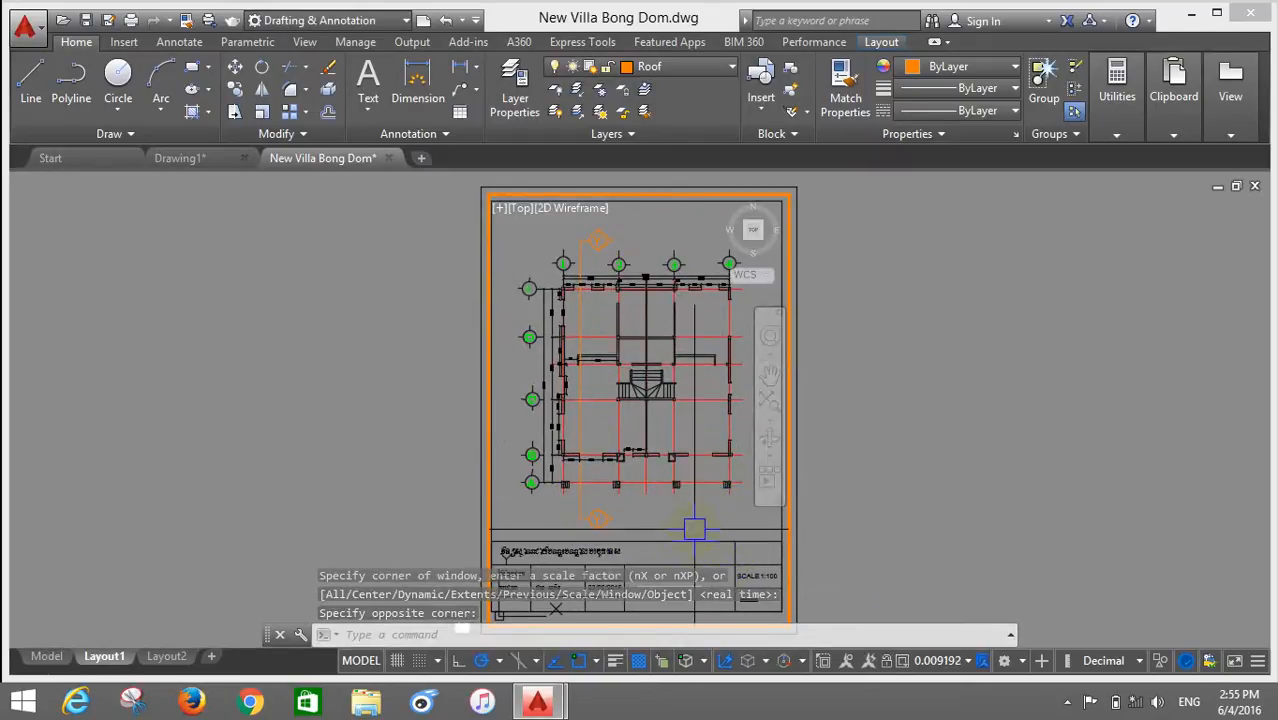
Step: Scale the viewport's view to 1/100xp with the Zoom Scale option
text(z)
key(Return)
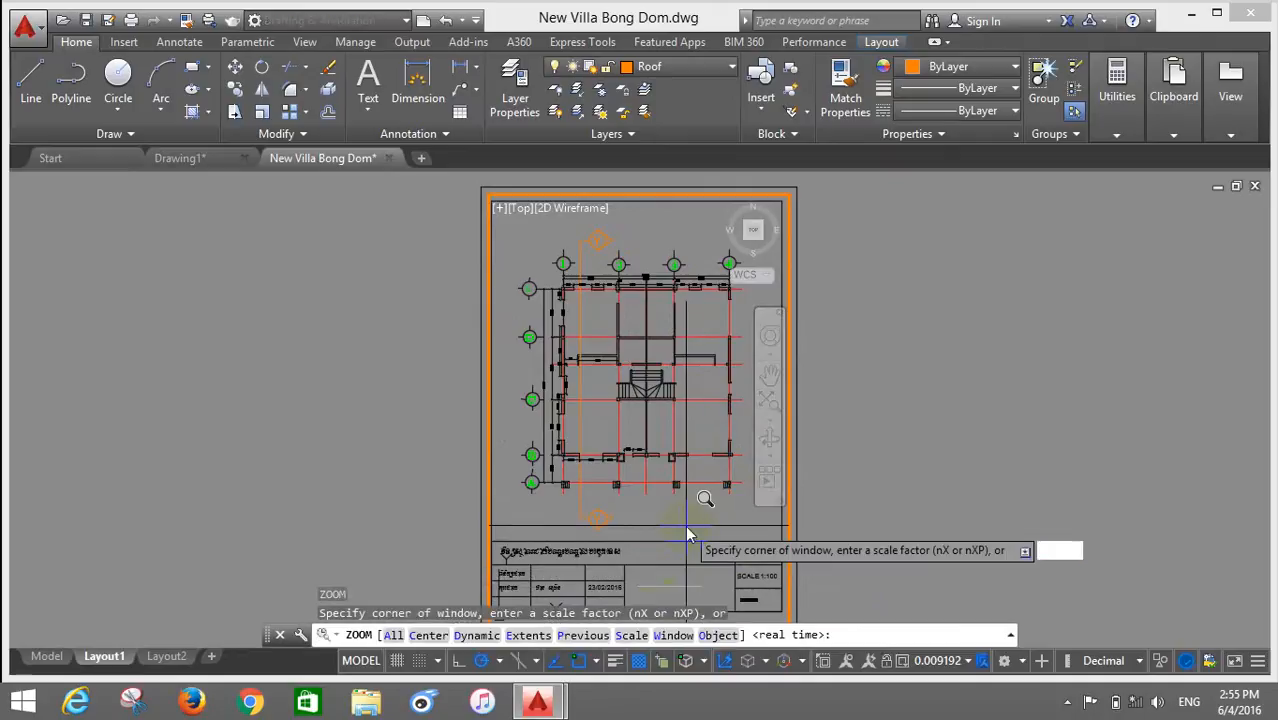
text(s)
key(Return)
text(1/10)
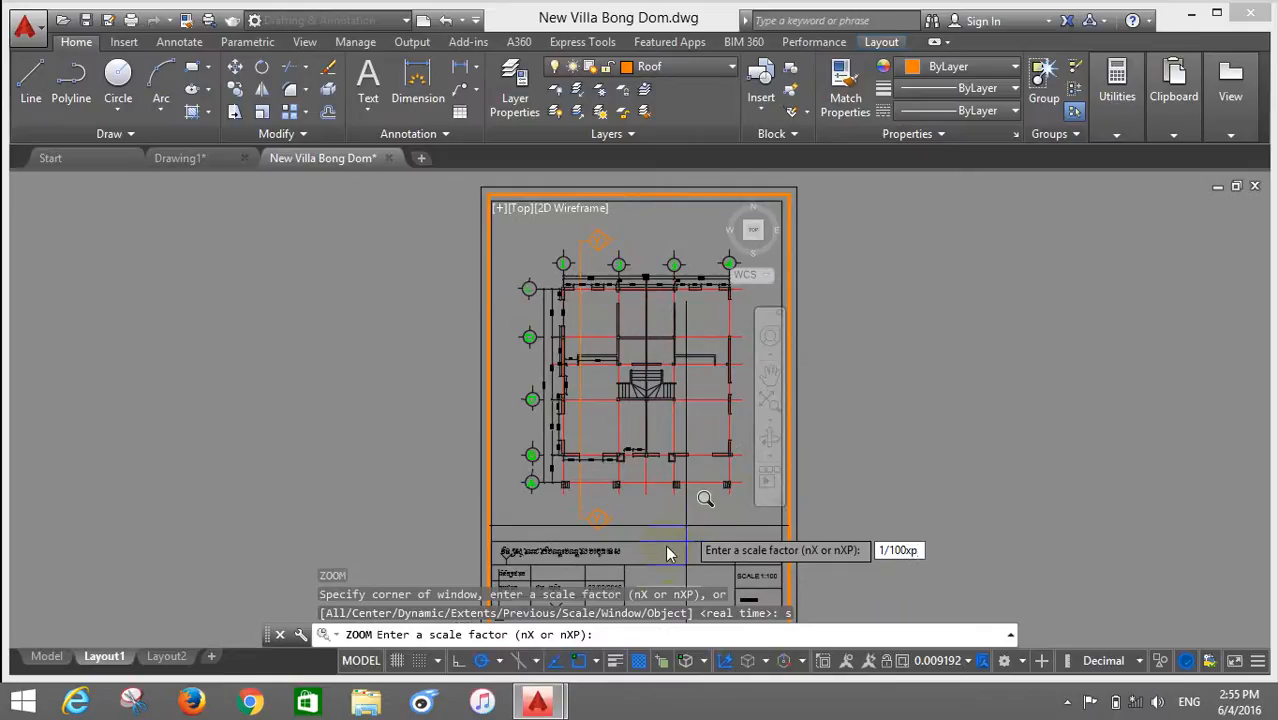
text(0xp)
key(Return)
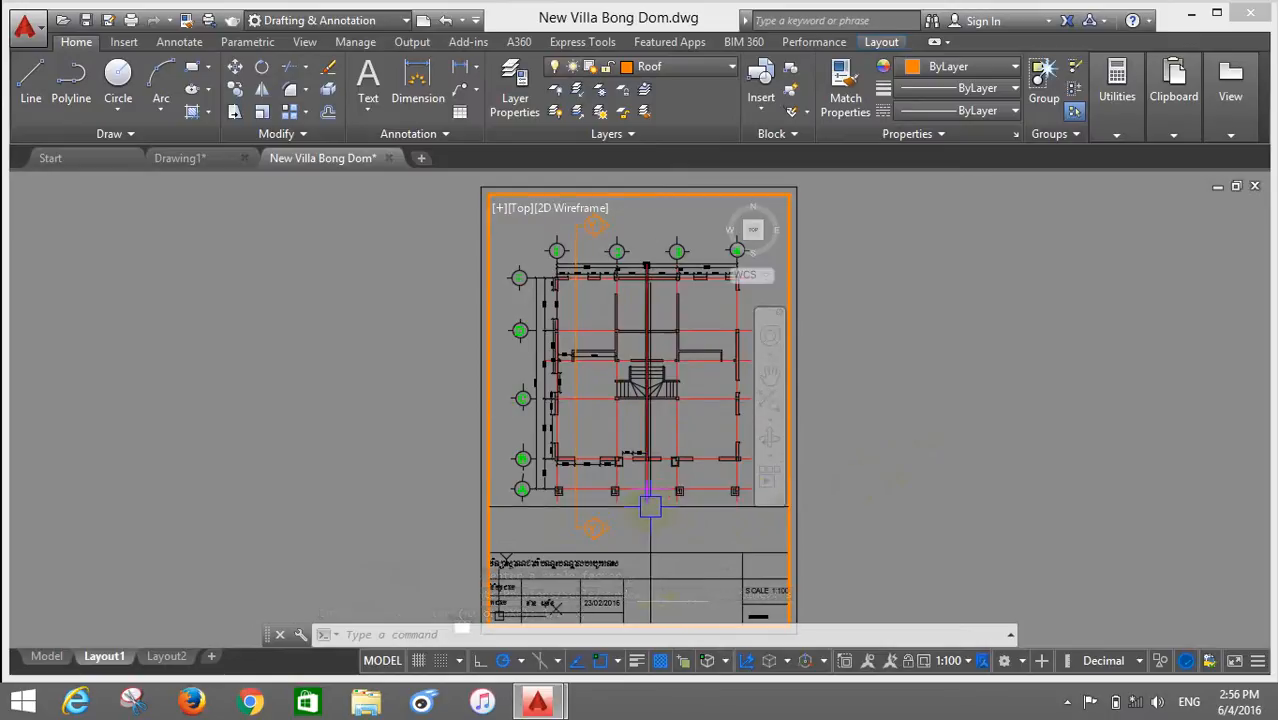
Step: Pan the floor plan slightly down and left within the viewport and return to paper space
key(Return)
drag(648, 508, 640, 531)
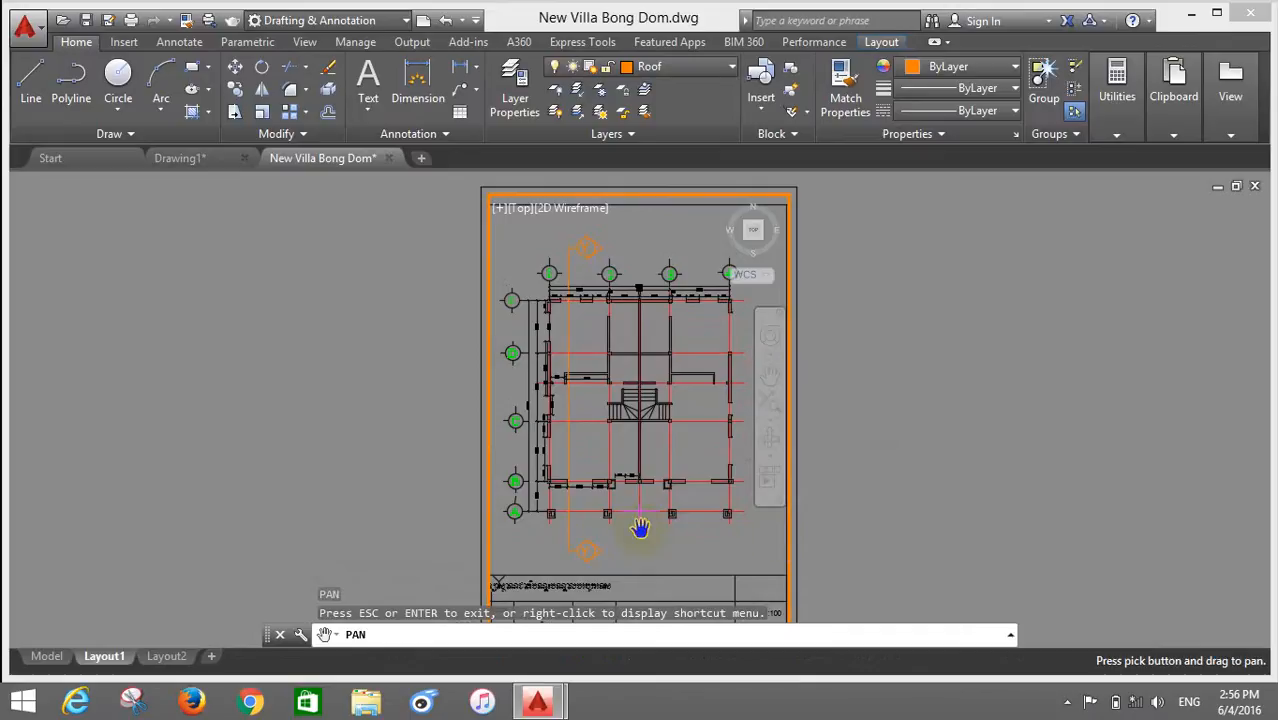
key(Escape)
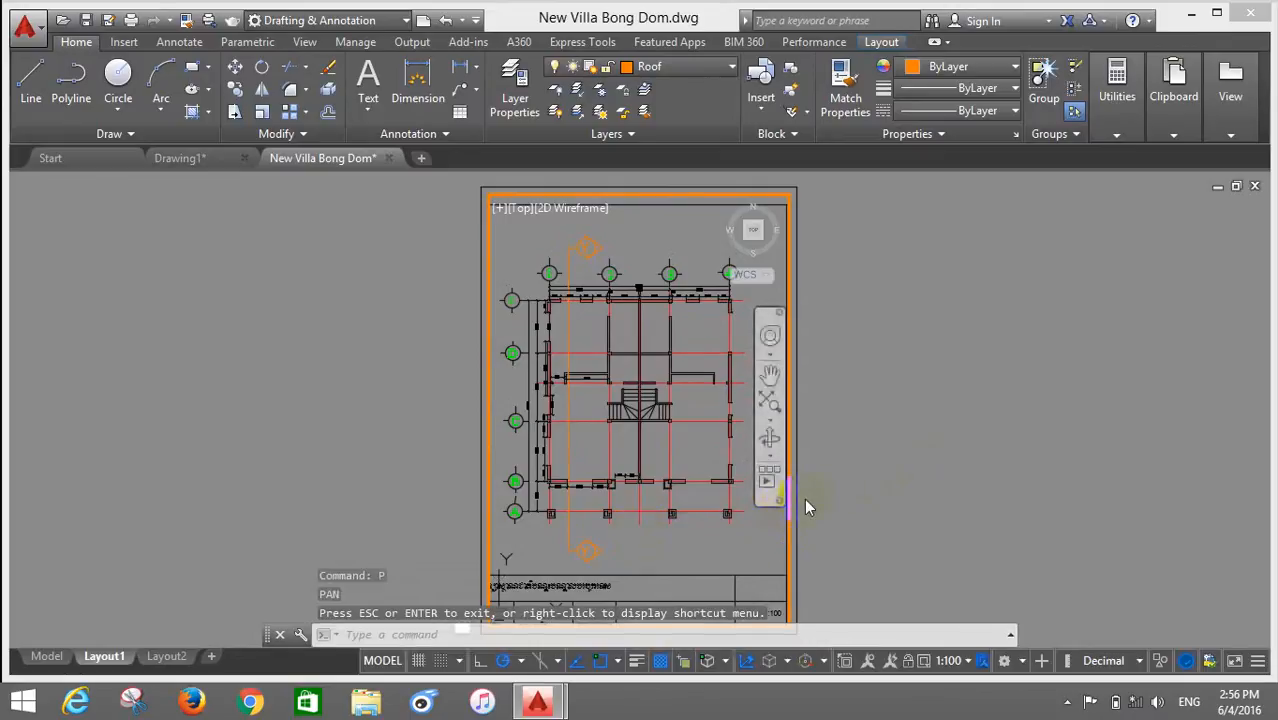
double_click(895, 466)
Step: Examine how the floor plan and its title block fit inside the sheet border
scroll(700, 380, down, 3)
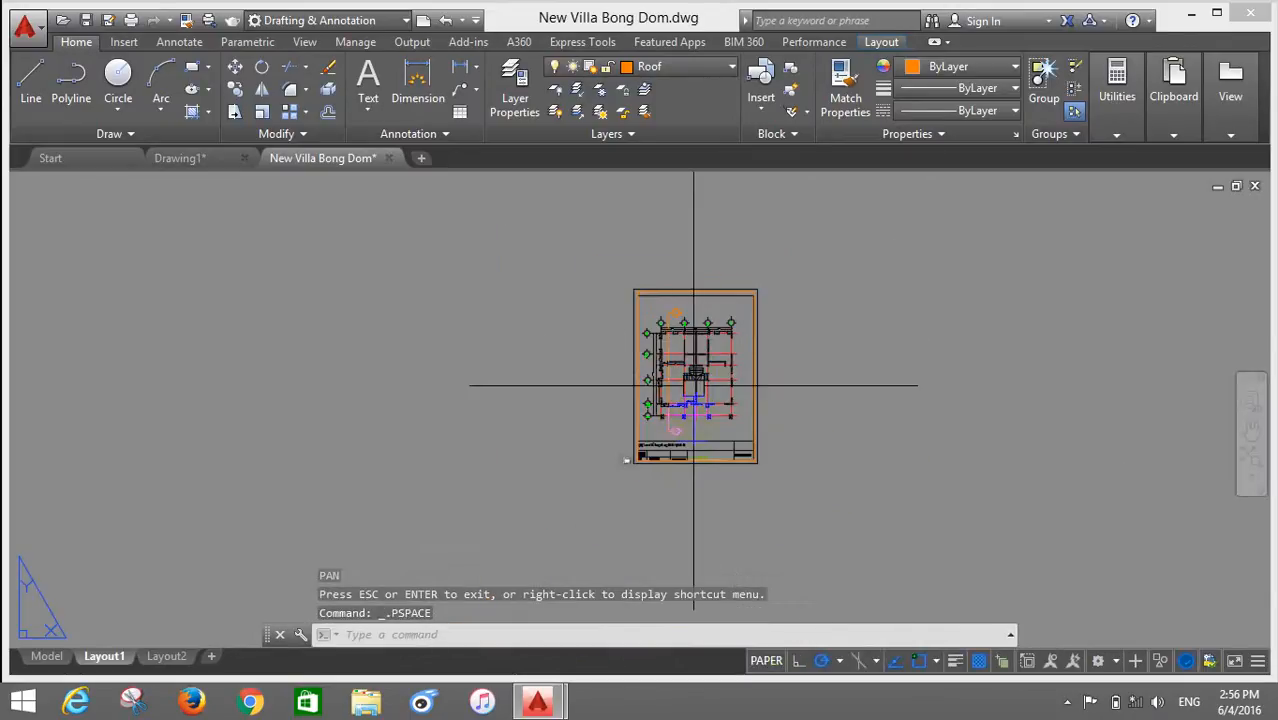
scroll(710, 436, up, 4)
scroll(710, 436, up, 2)
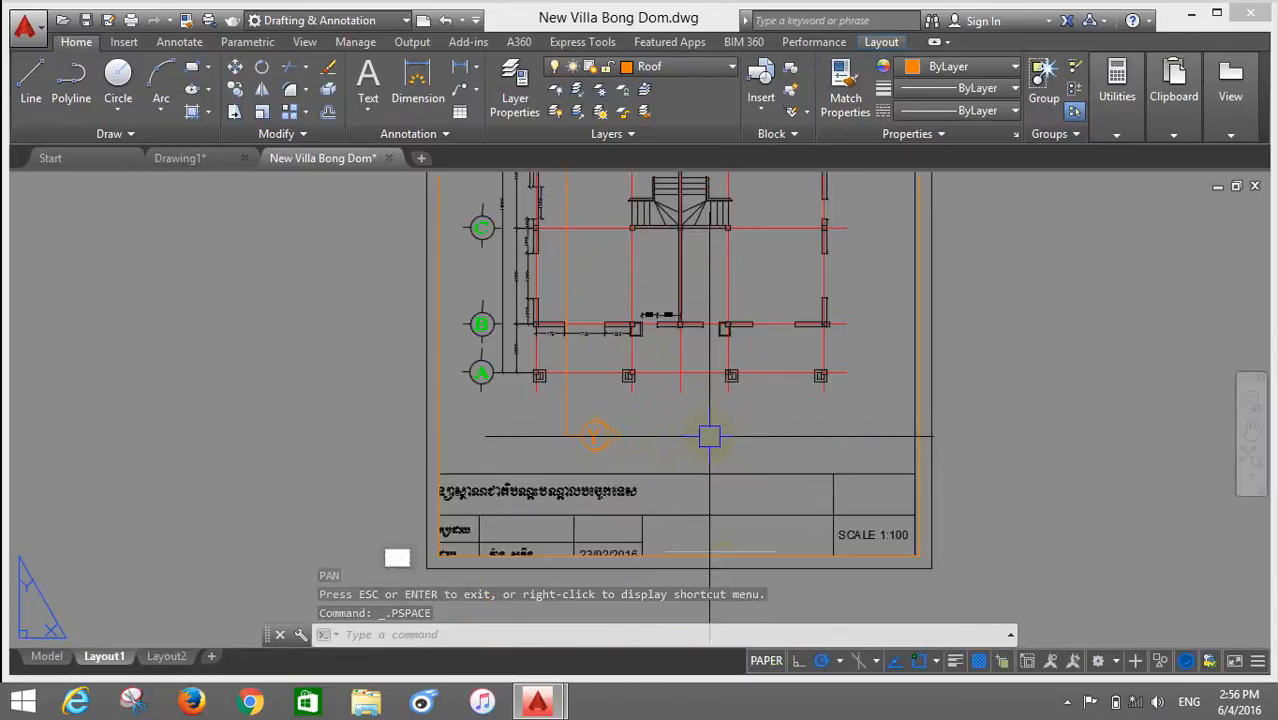
scroll(675, 468, down, 2)
scroll(646, 503, down, 2)
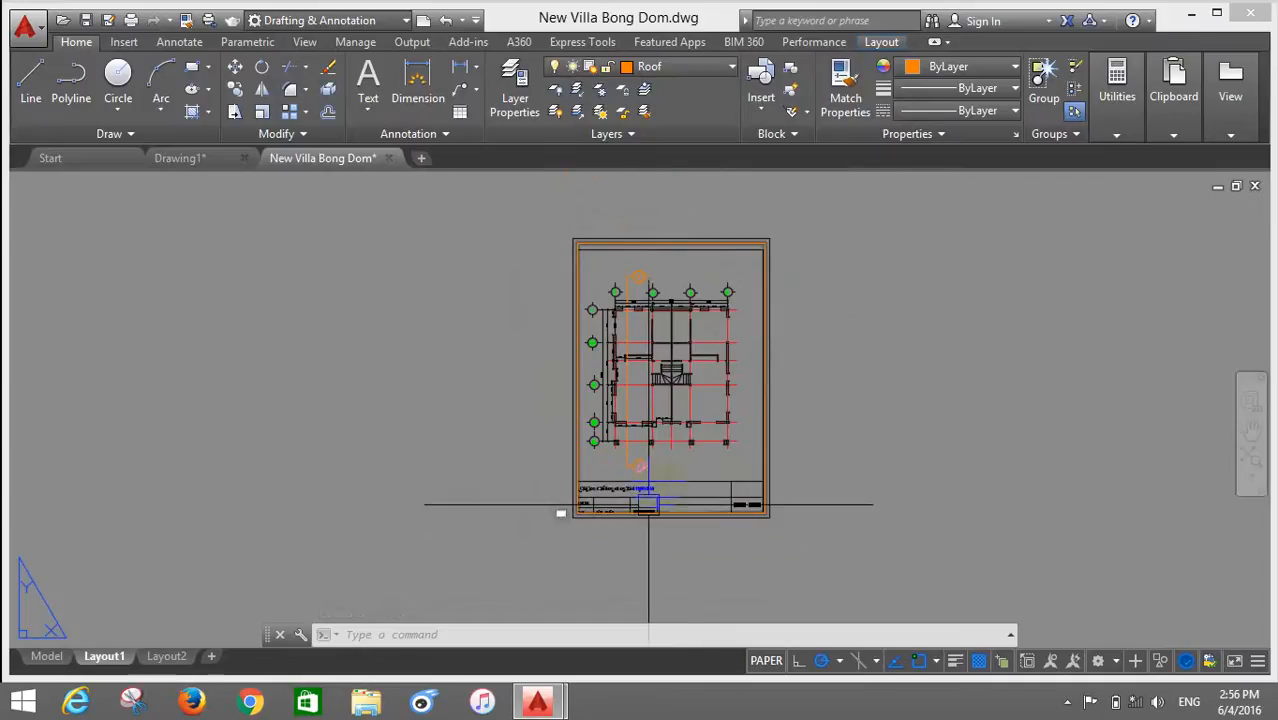
scroll(672, 465, up, 2)
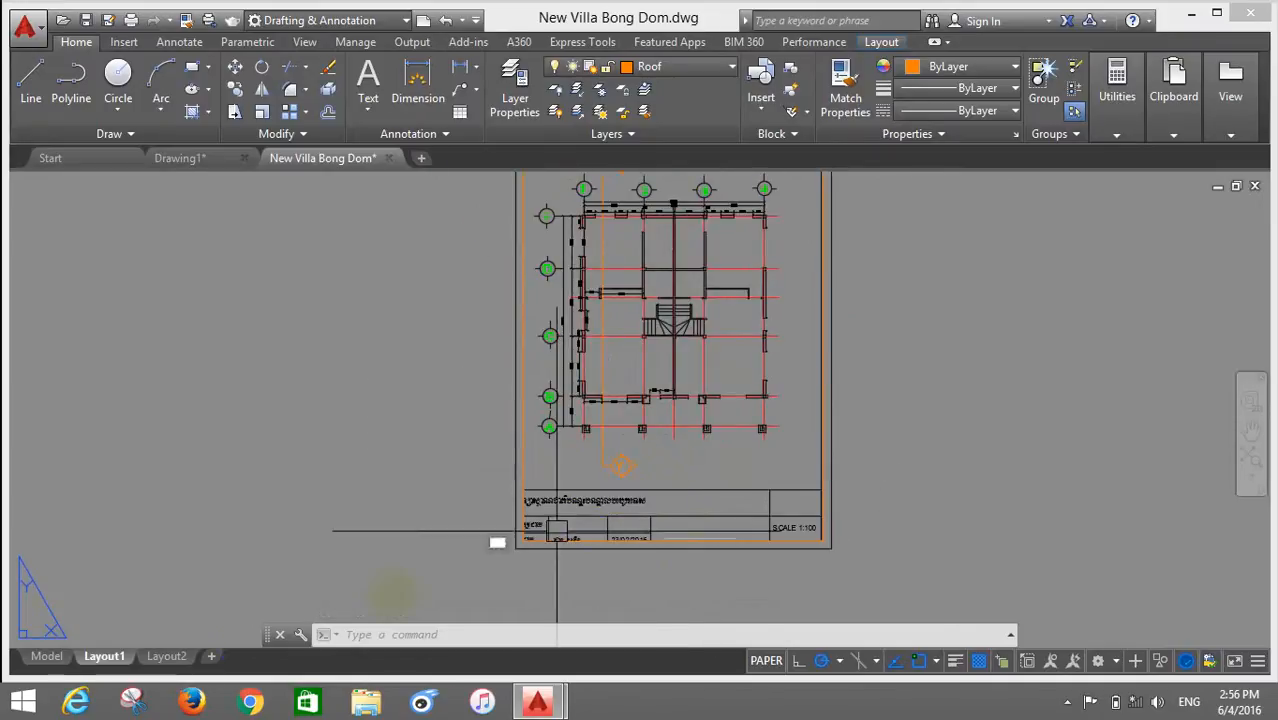
Step: Switch to model space and examine the elevation and roof plan sheets with their title blocks
click(47, 656)
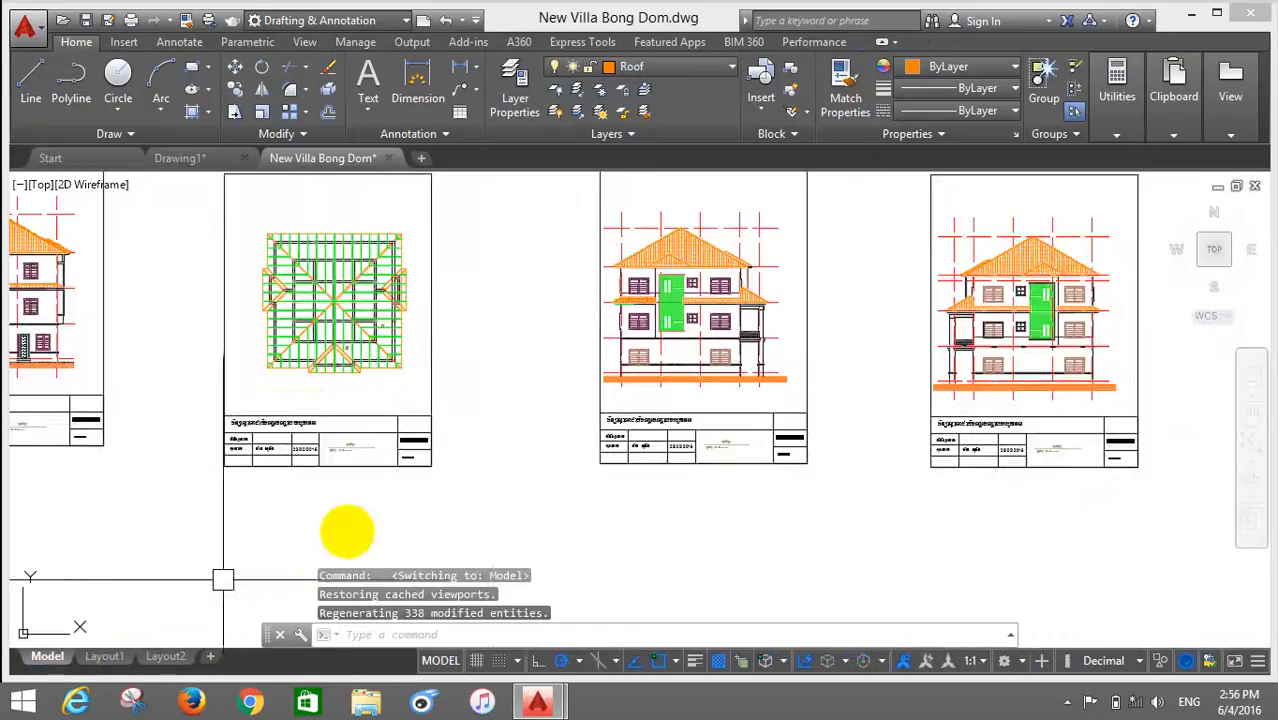
scroll(485, 486, down, 3)
scroll(404, 427, up, 2)
scroll(404, 427, up, 2)
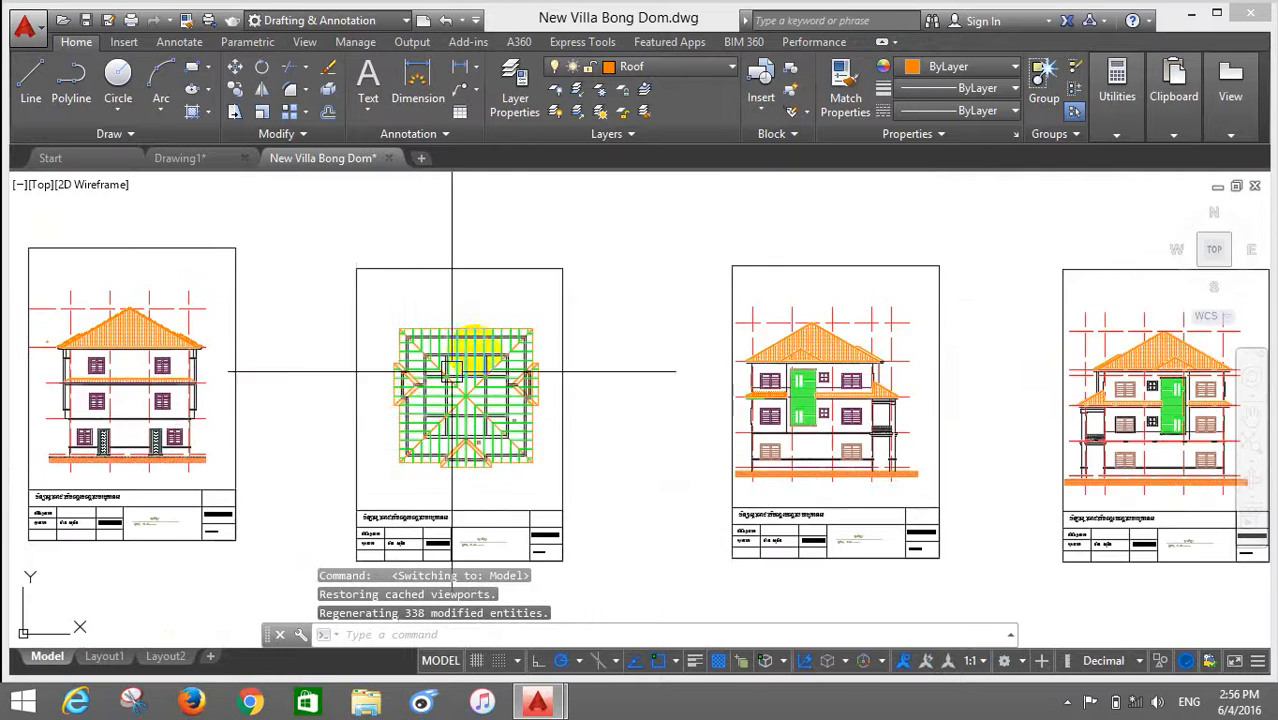
scroll(379, 363, down, 3)
scroll(262, 457, up, 7)
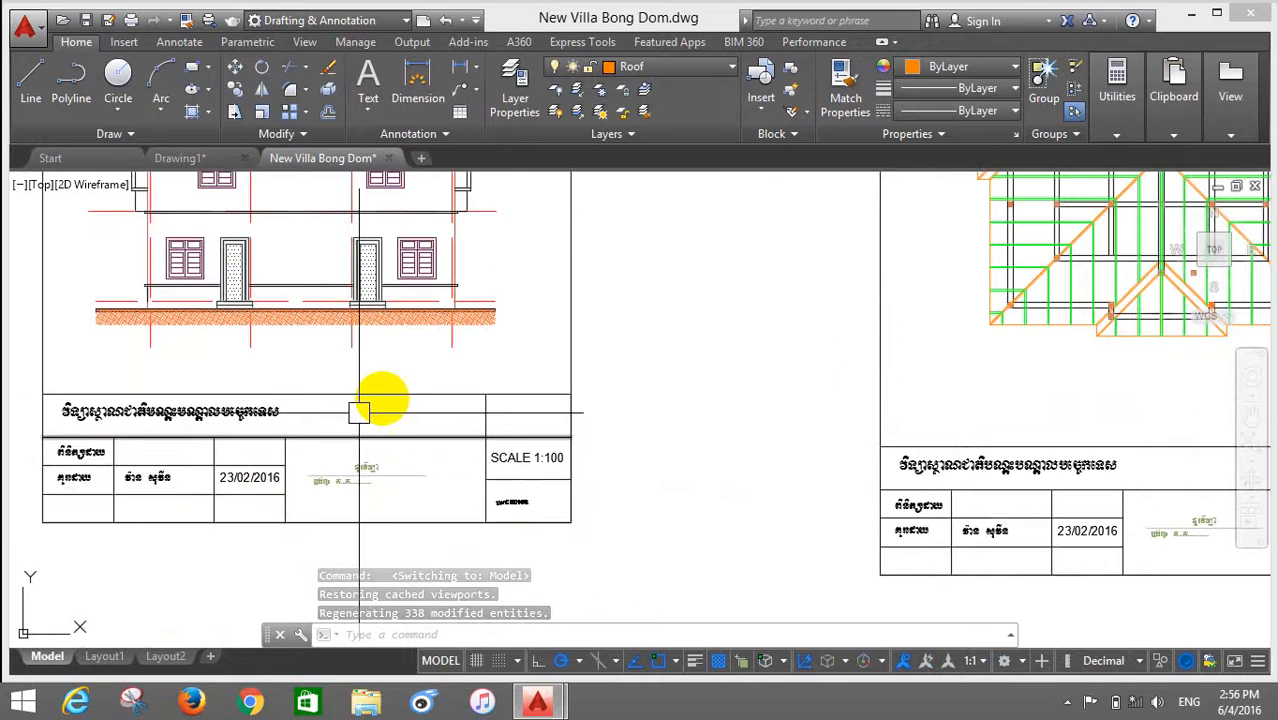
scroll(400, 385, down, 4)
scroll(430, 340, up, 4)
scroll(491, 362, down, 4)
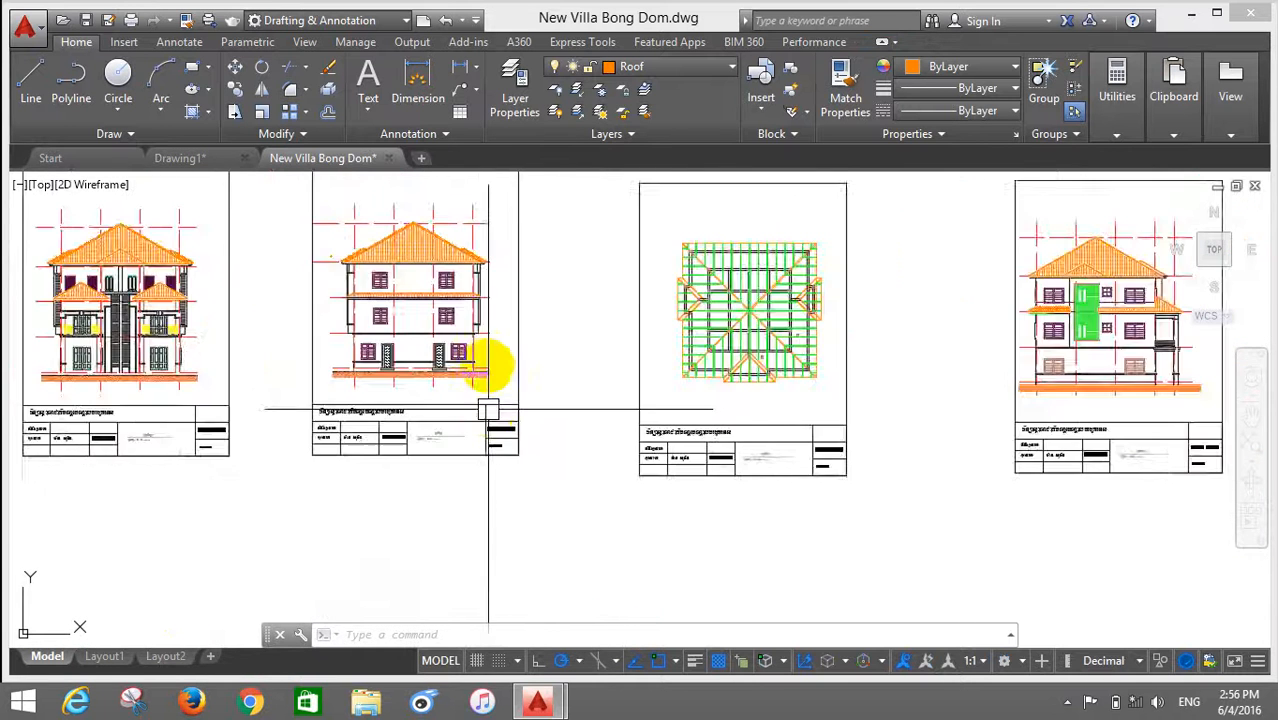
scroll(491, 325, up, 2)
scroll(502, 359, down, 2)
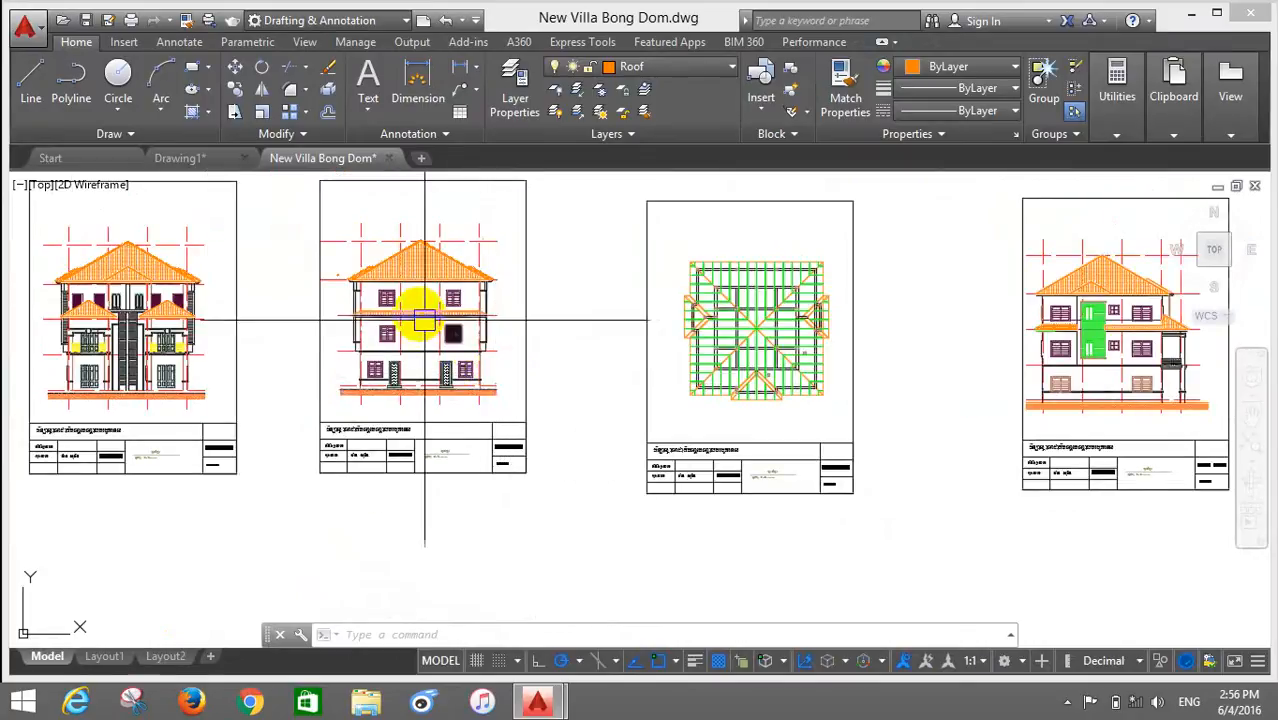
Step: Compare the sheet frames and title blocks around the elevation drawings and the roof plan in model space
scroll(422, 308, up, 3)
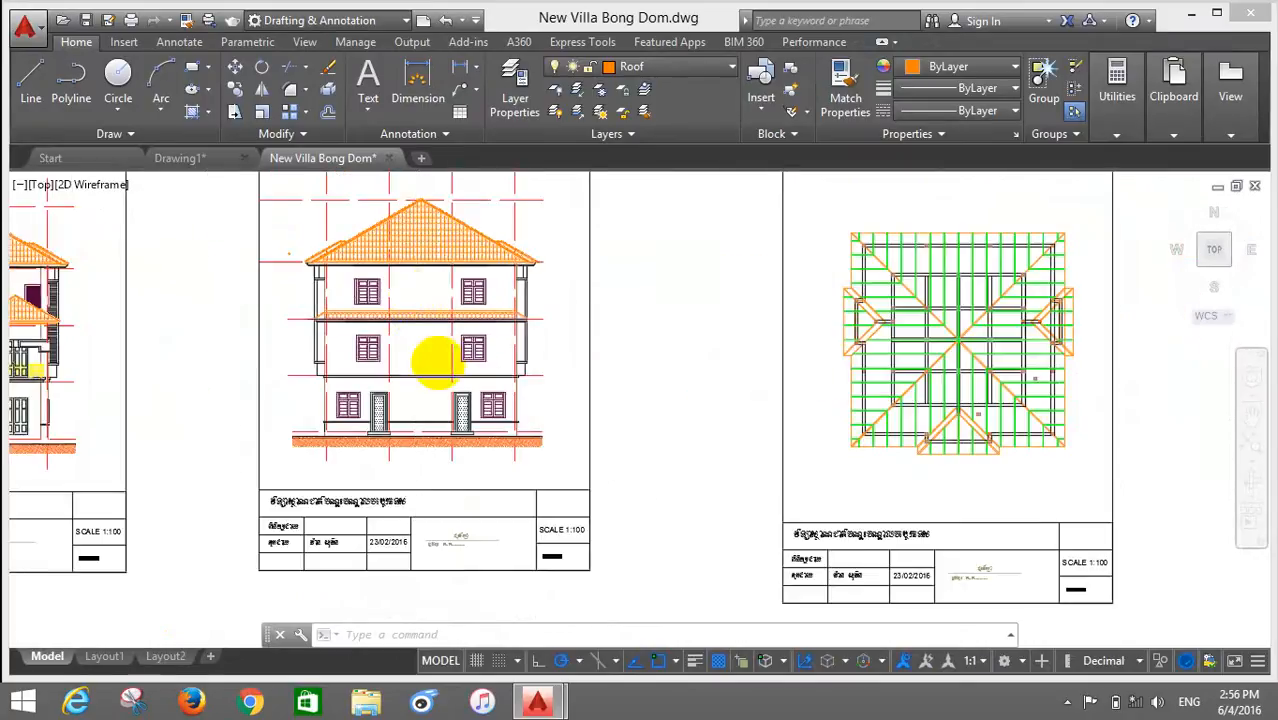
scroll(428, 357, down, 2)
scroll(527, 424, up, 2)
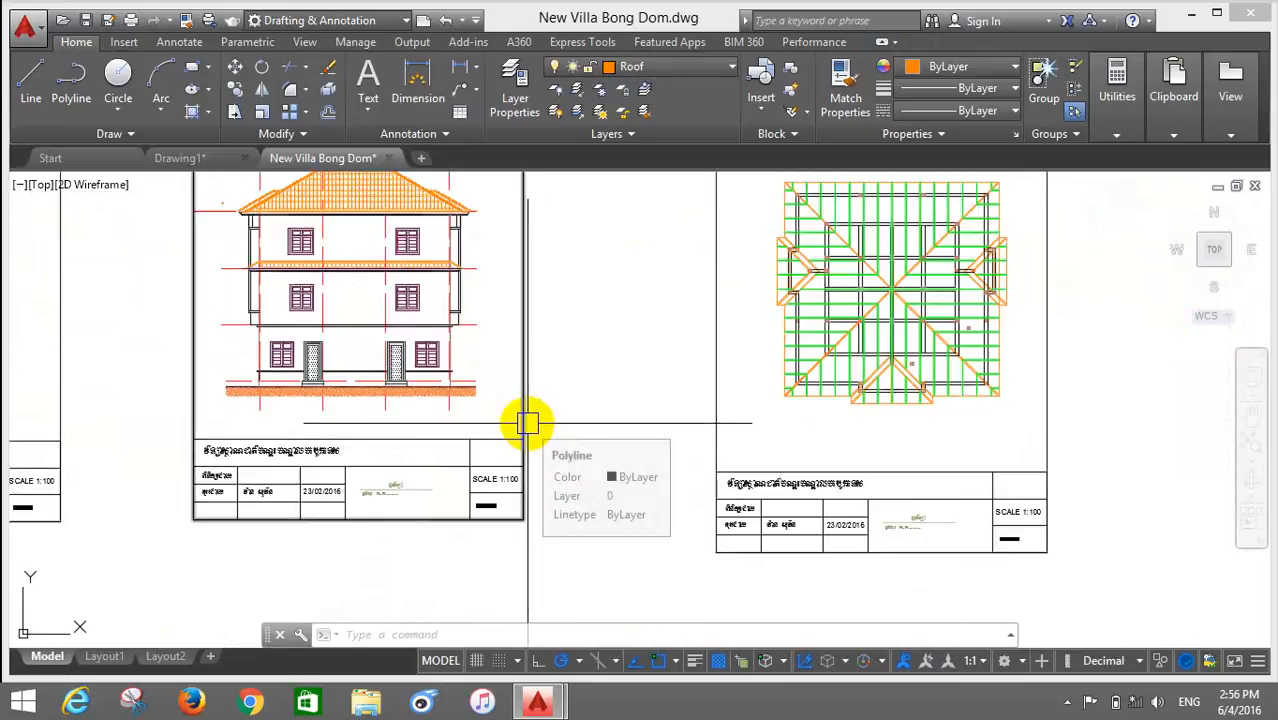
scroll(528, 423, down, 3)
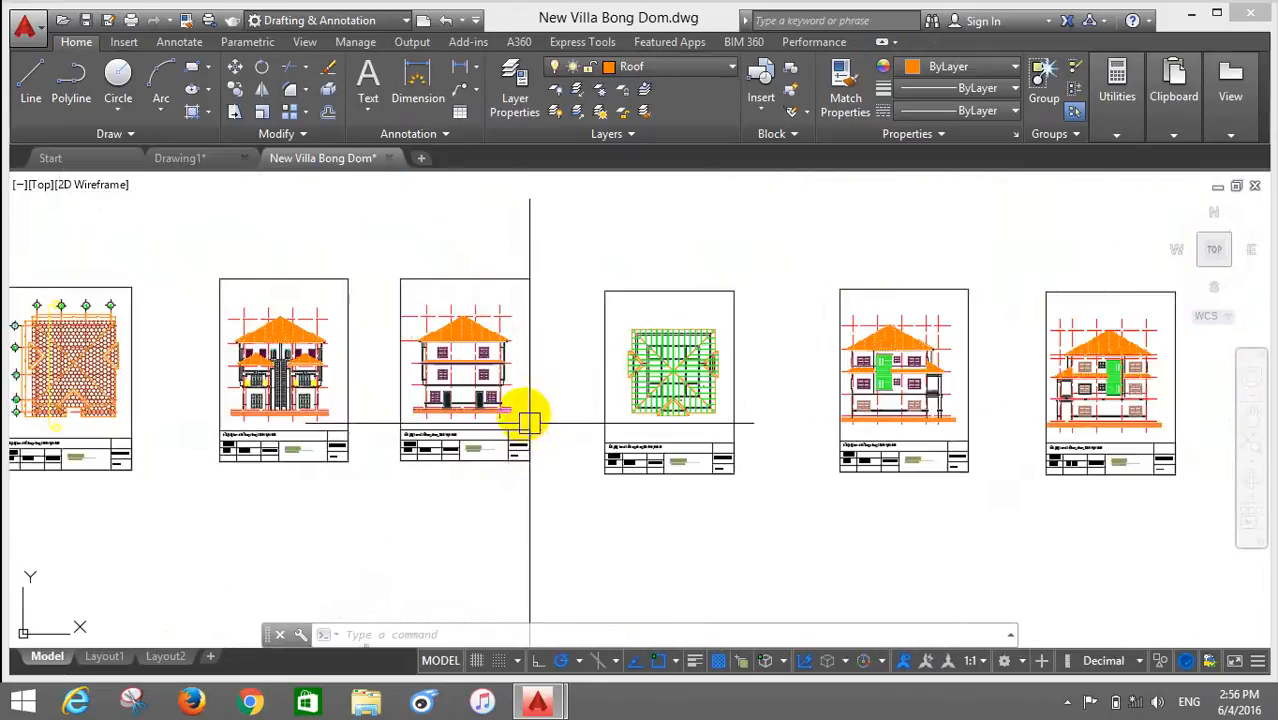
scroll(525, 416, up, 1)
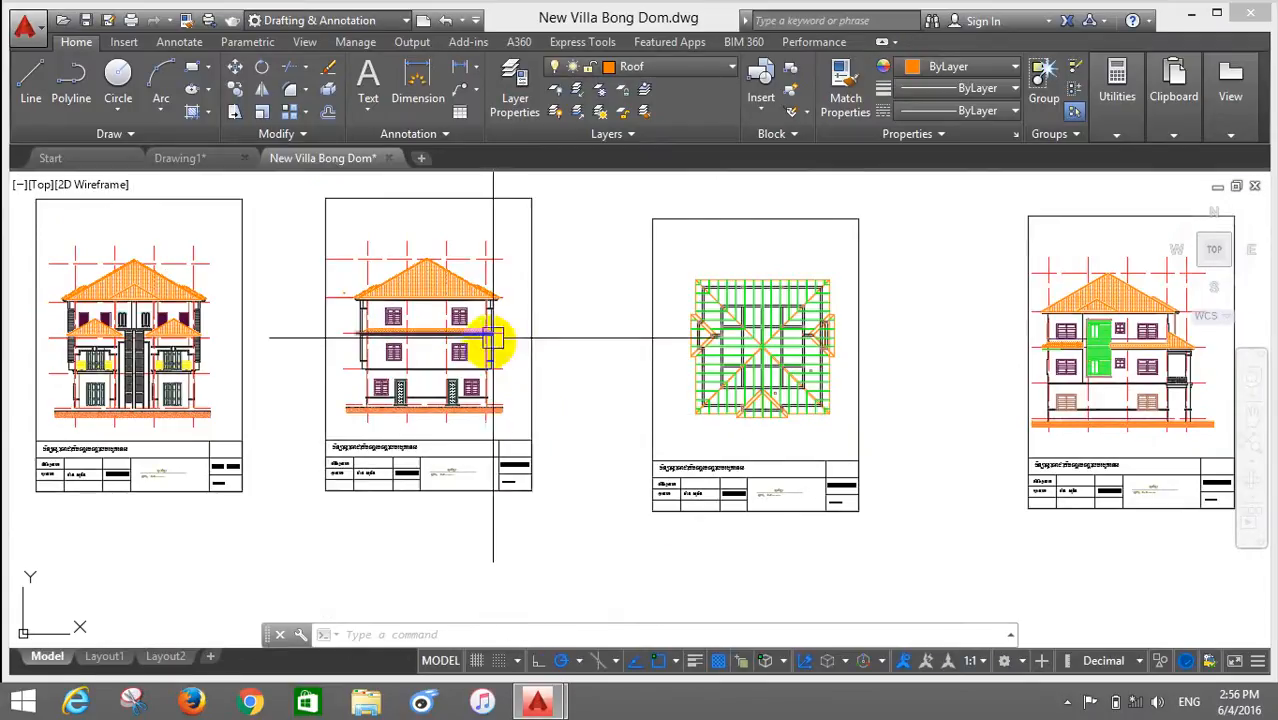
click(457, 300)
click(407, 296)
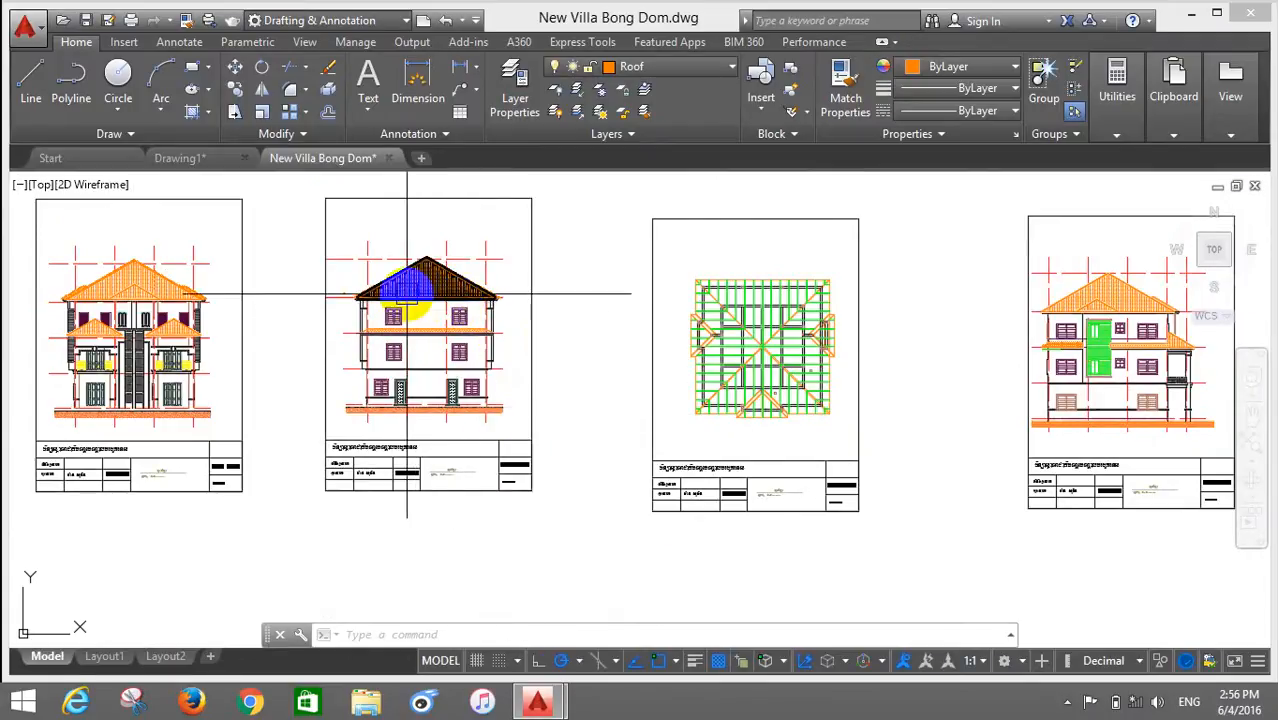
key(Escape)
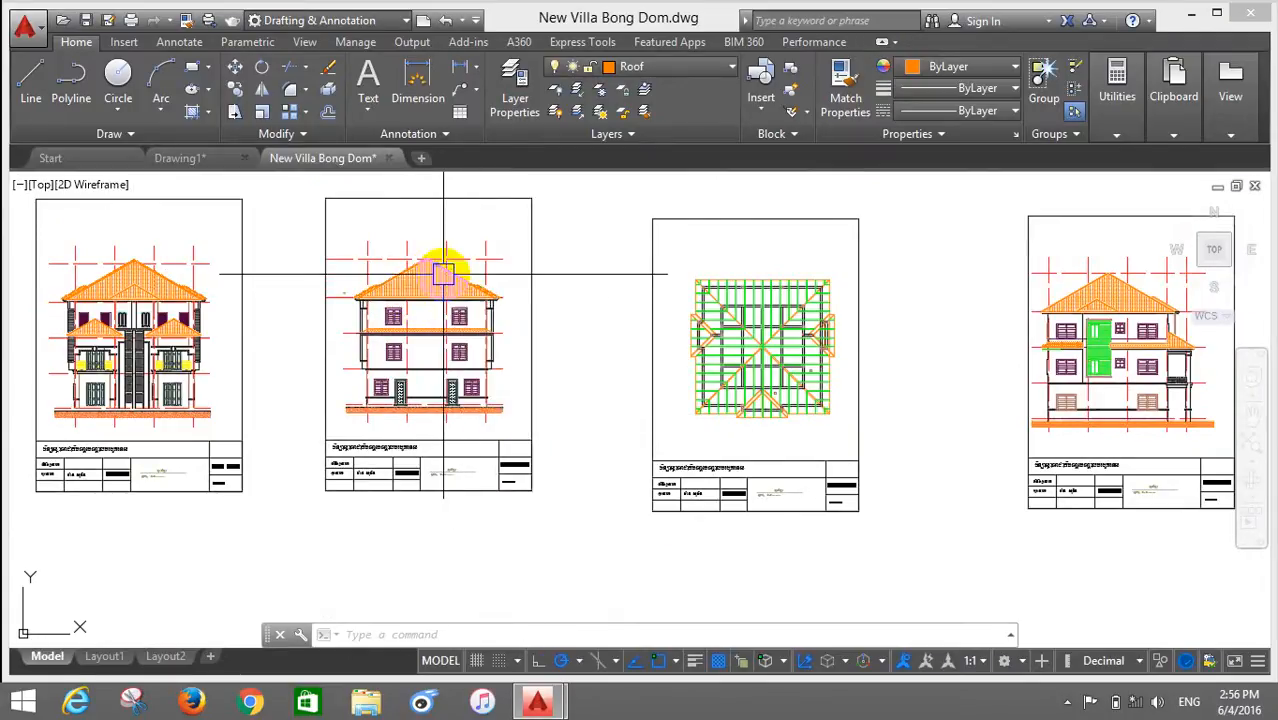
scroll(444, 272, down, 2)
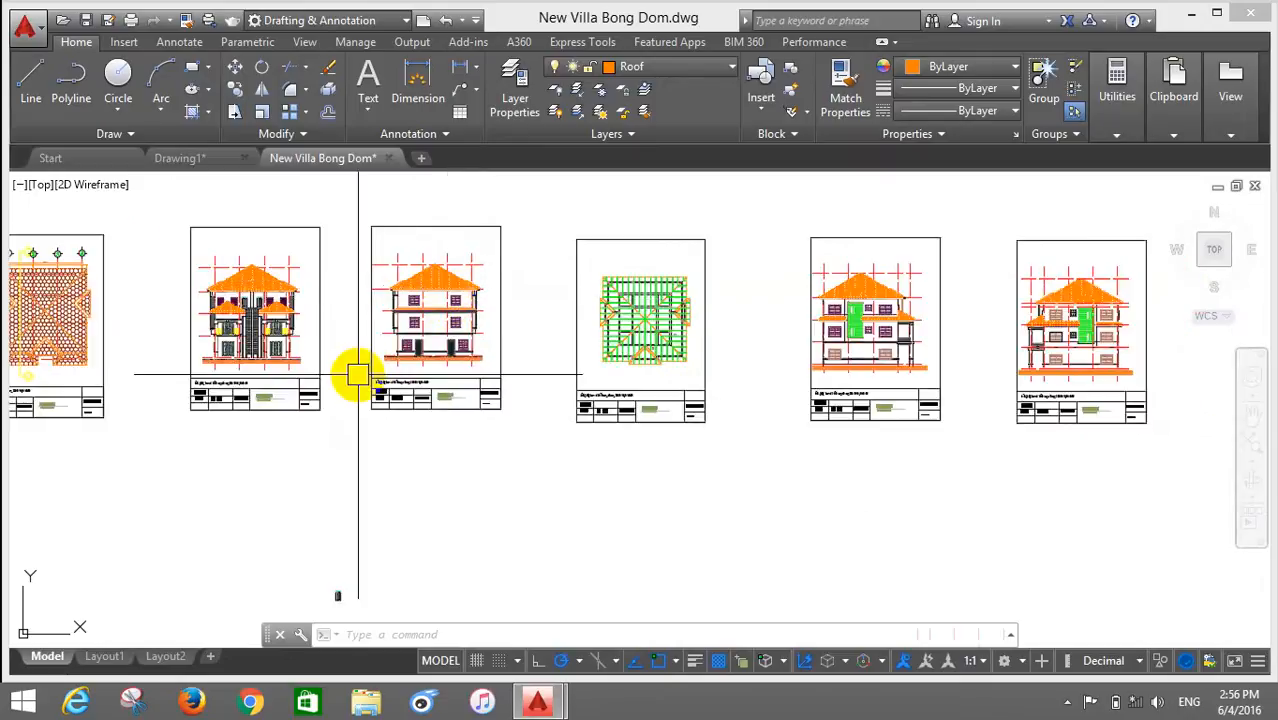
scroll(385, 364, up, 2)
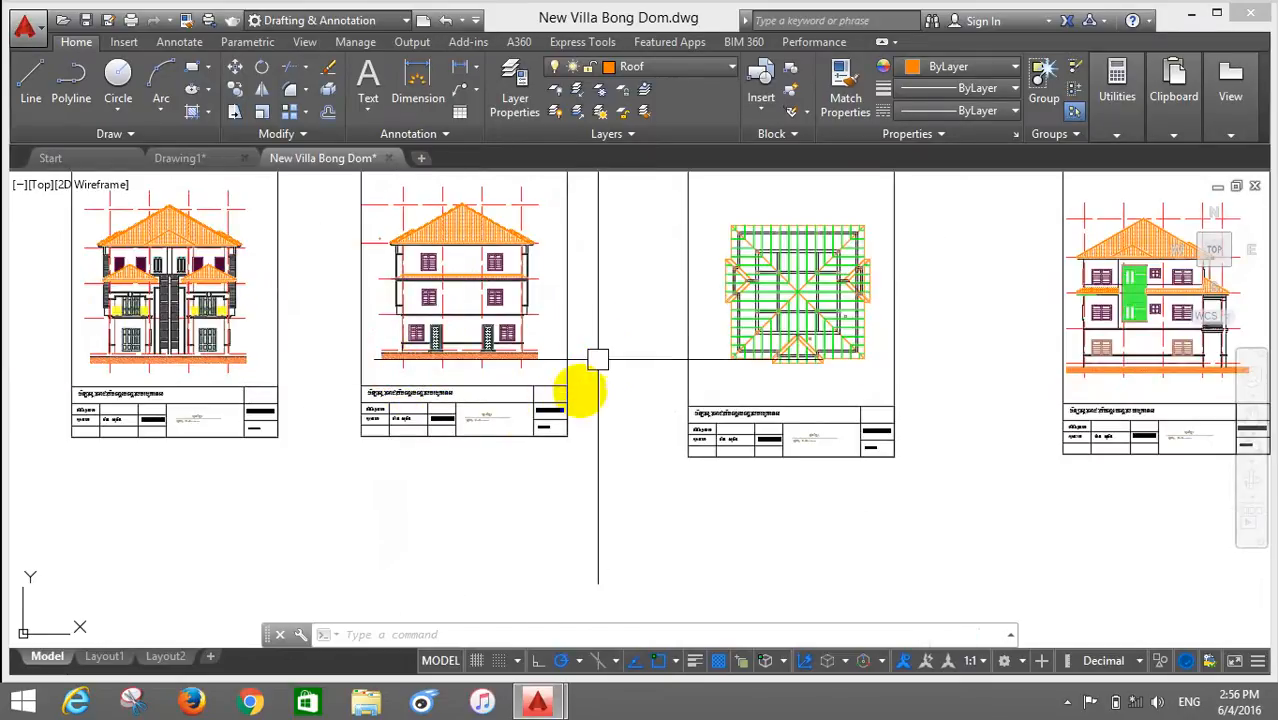
click(586, 388)
click(365, 489)
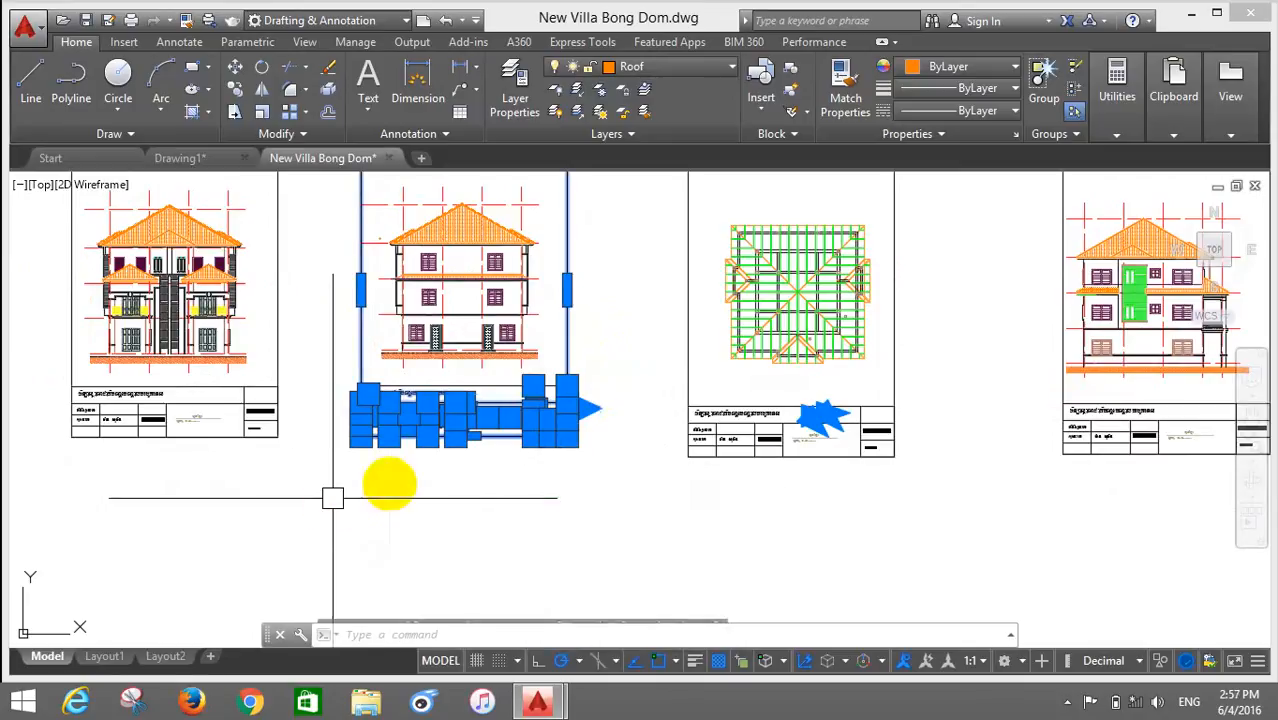
click(616, 381)
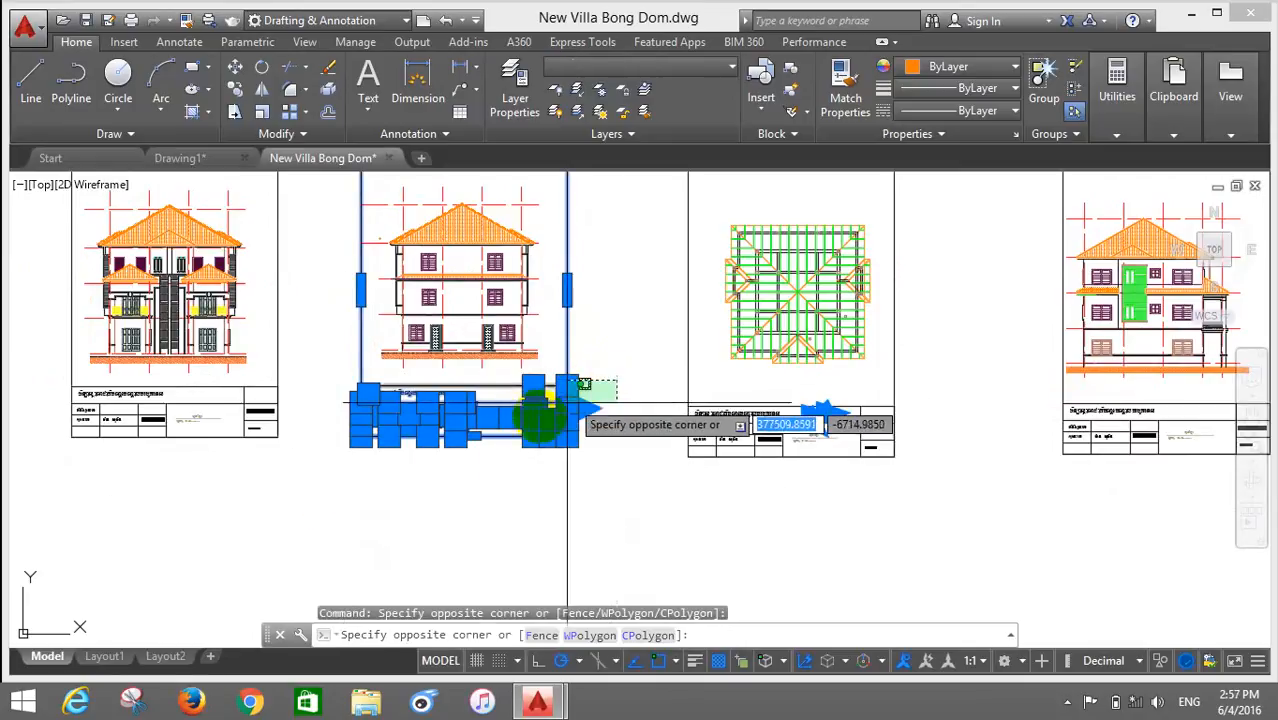
click(485, 450)
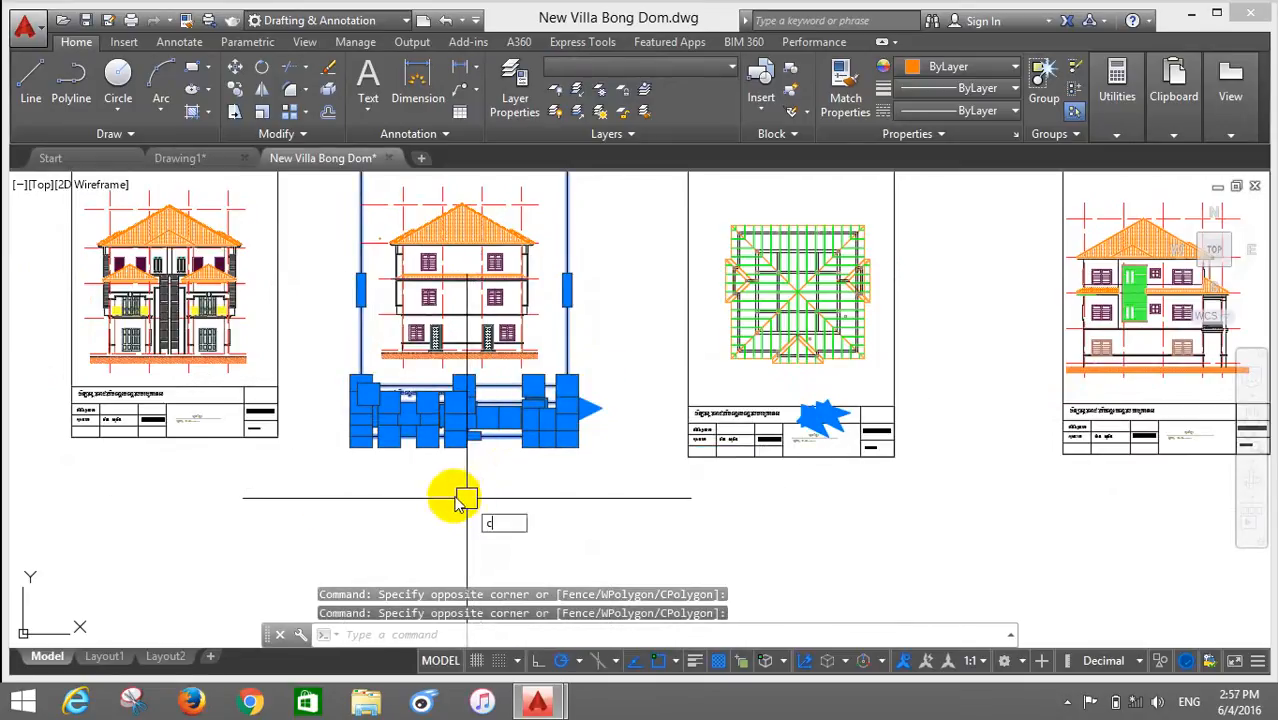
text(co)
key(Return)
click(450, 482)
scroll(520, 485, down, 6)
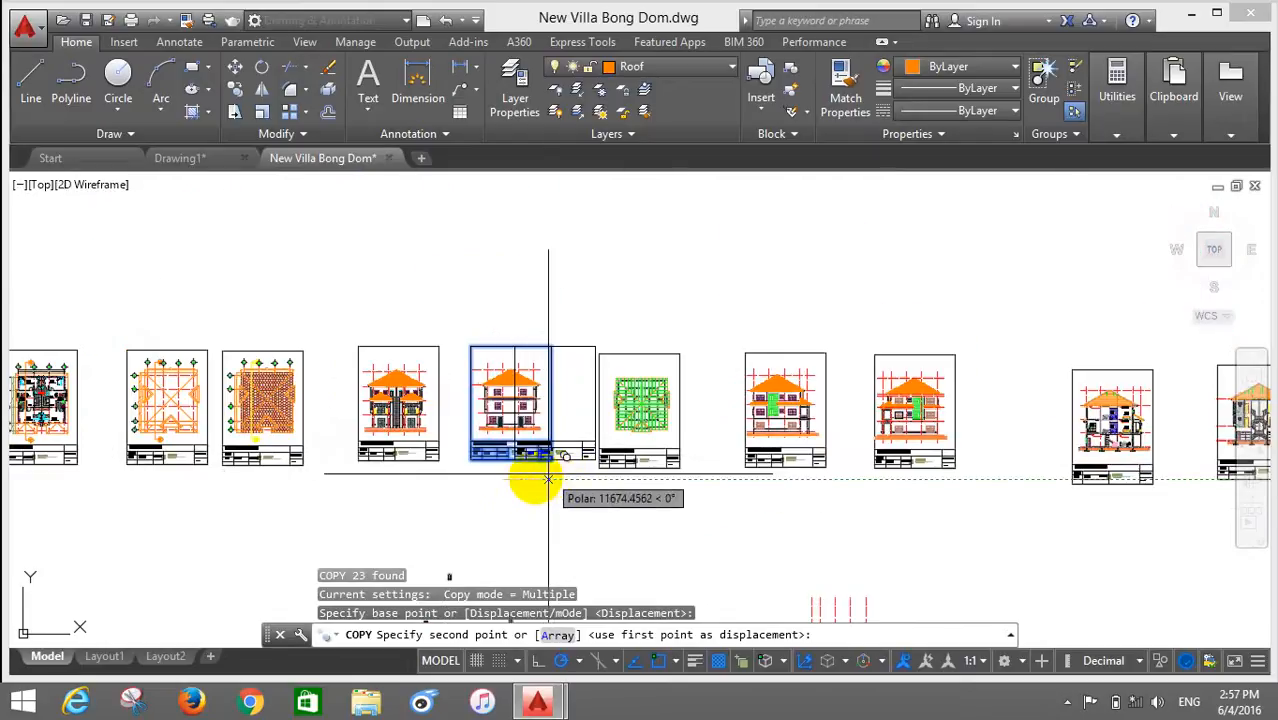
scroll(460, 490, down, 6)
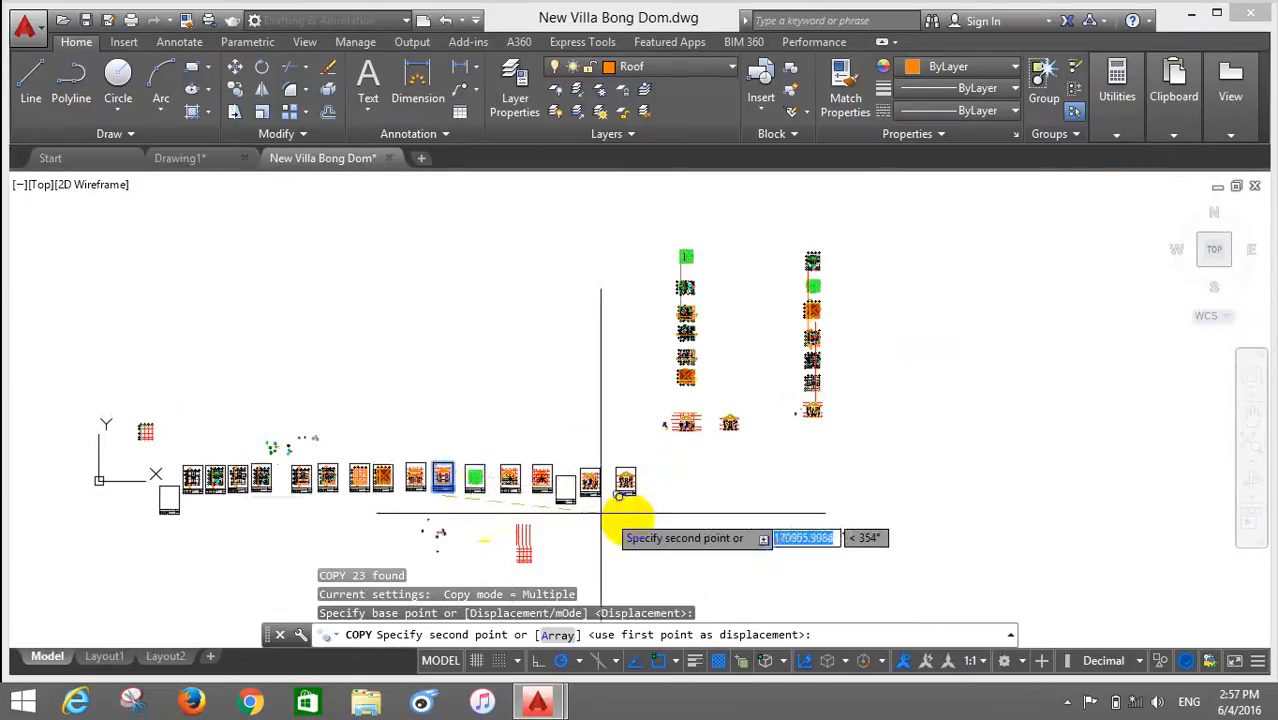
scroll(676, 515, up, 3)
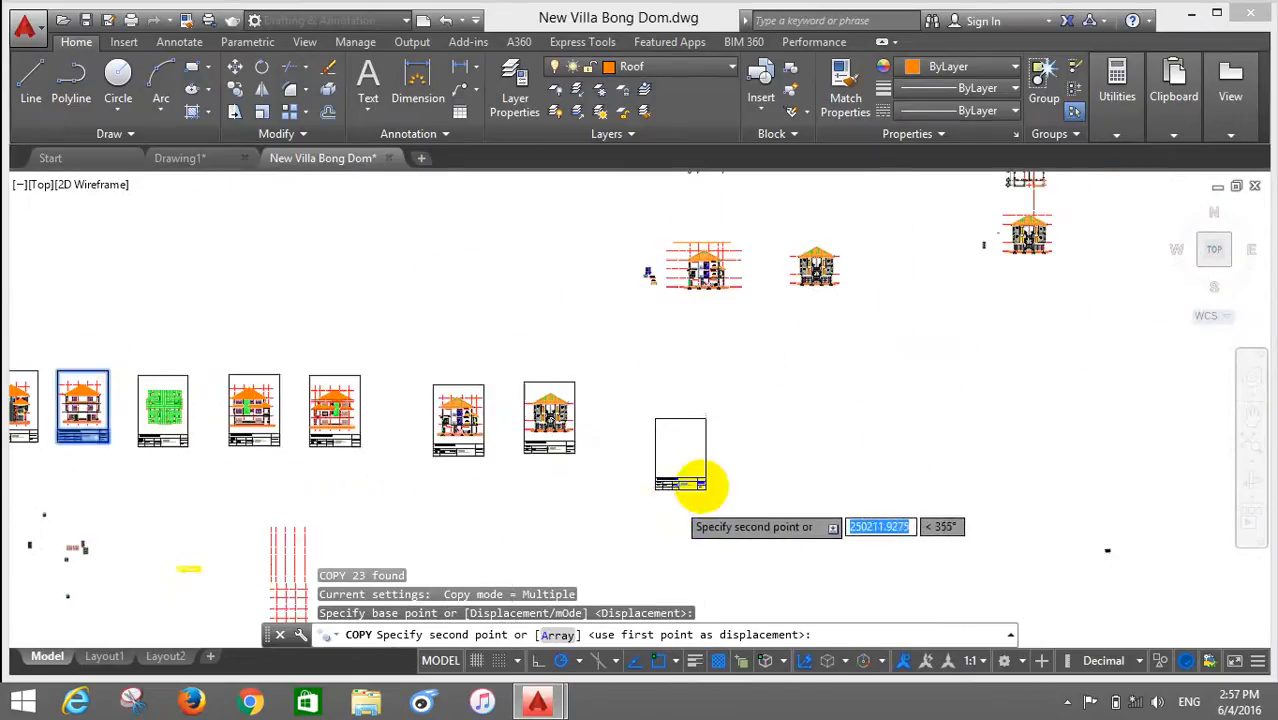
scroll(762, 425, down, 1)
scroll(762, 425, up, 2)
key(Escape)
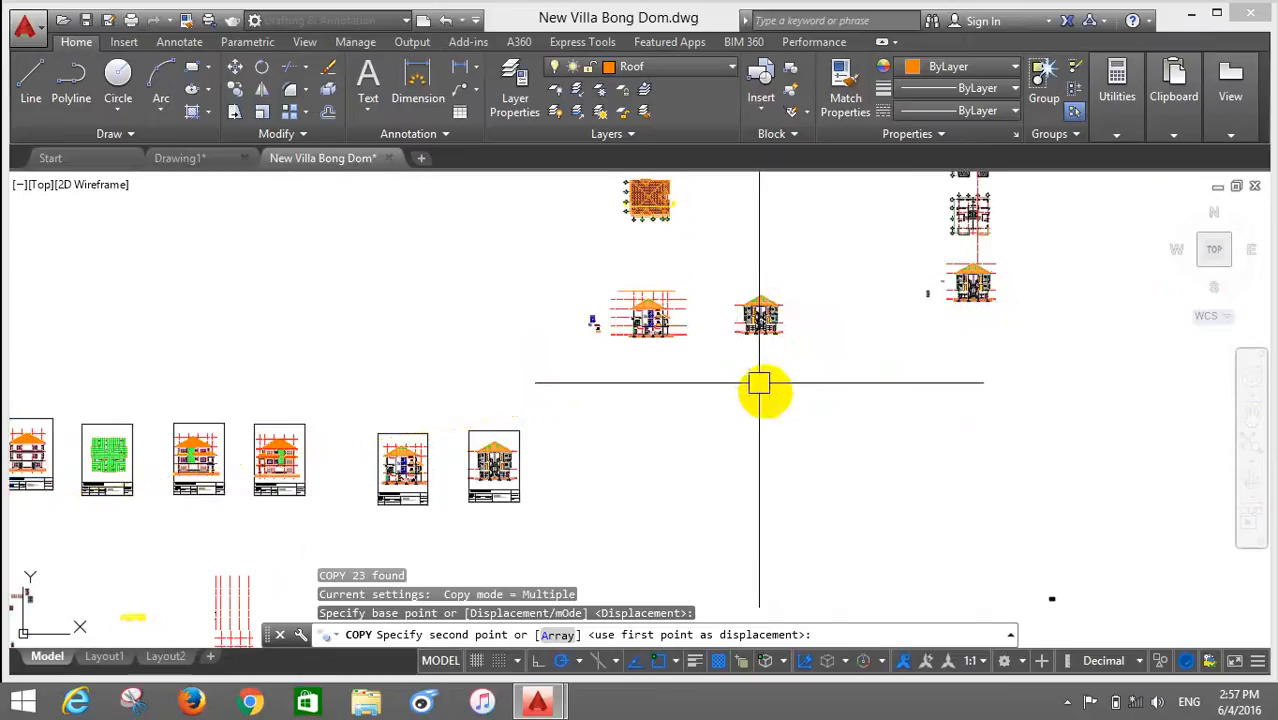
scroll(365, 434, down, 2)
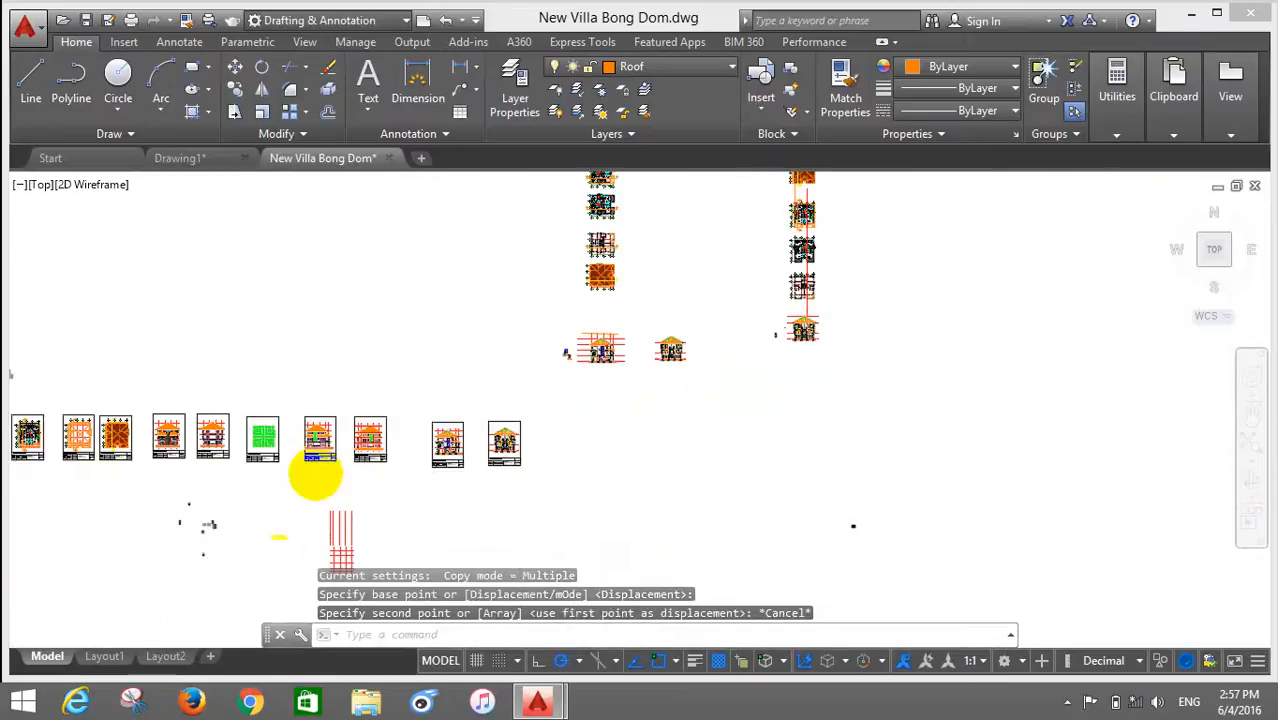
scroll(312, 465, up, 2)
scroll(330, 450, up, 4)
key(Escape)
key(Escape)
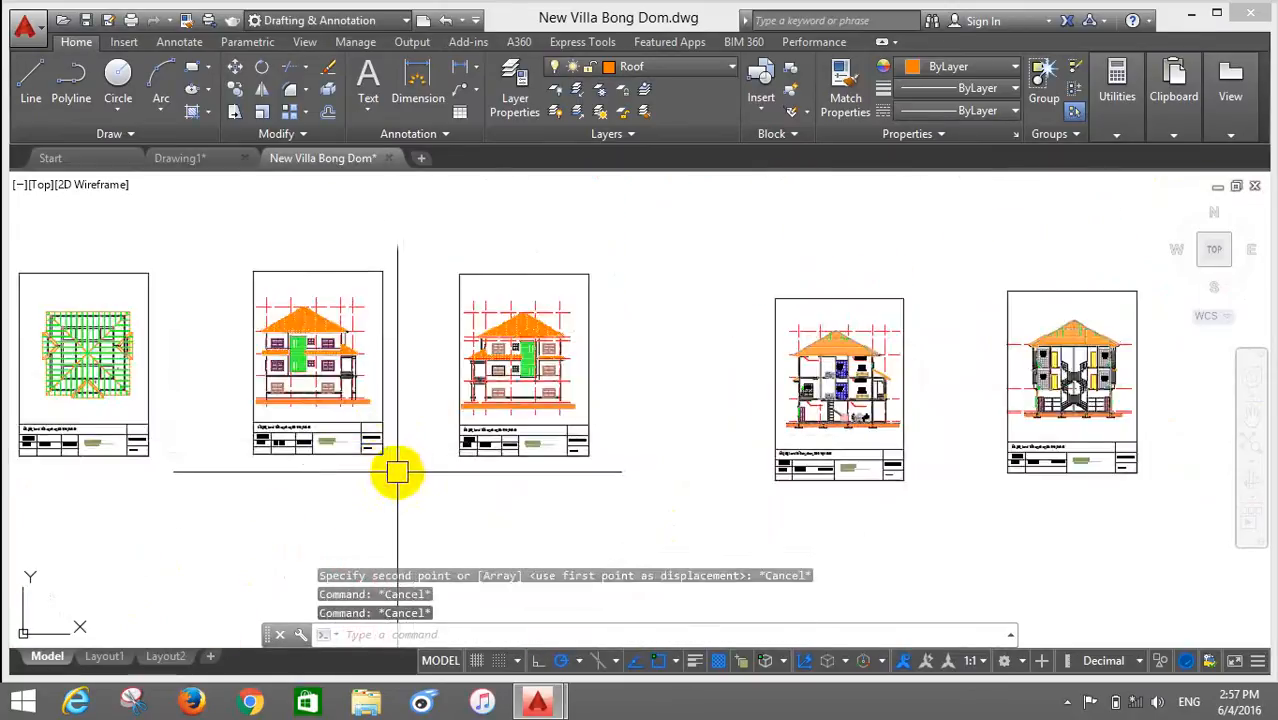
Step: Copy the frame and title block of the side elevation sheet beside the roof plan to the clipboard
scroll(395, 472, up, 2)
key(Escape)
scroll(410, 418, down, 2)
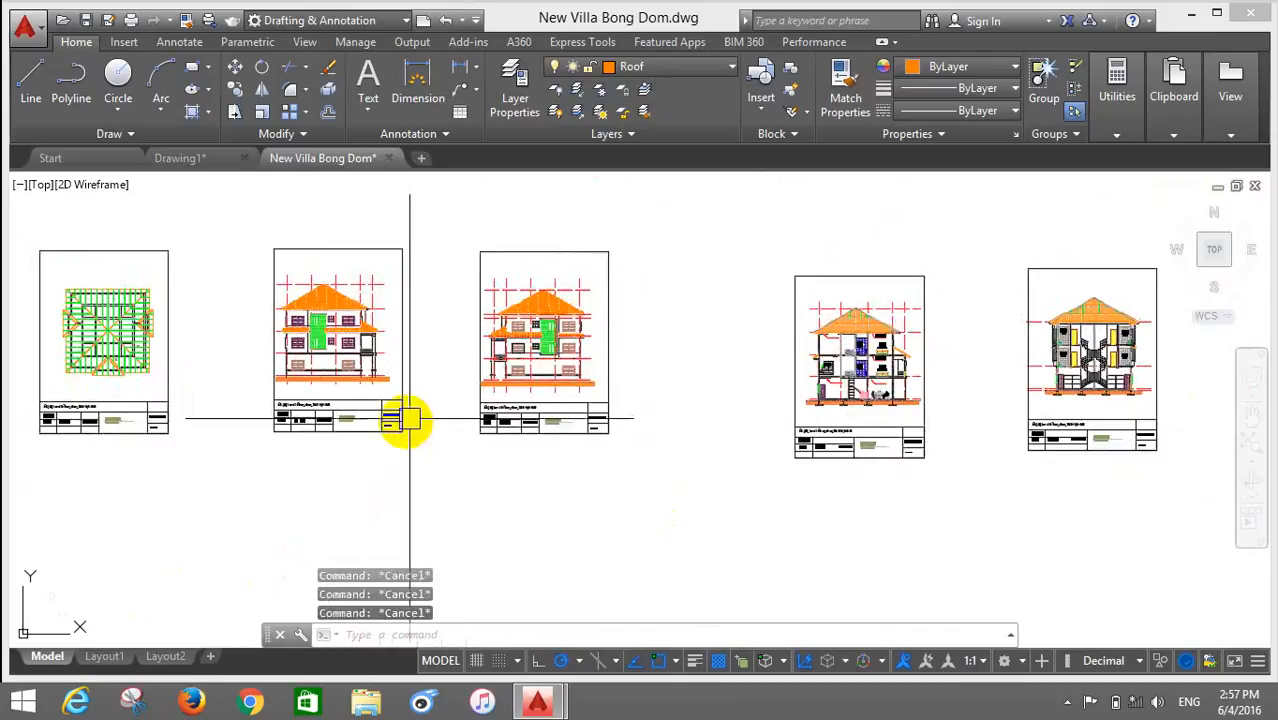
scroll(417, 412, up, 2)
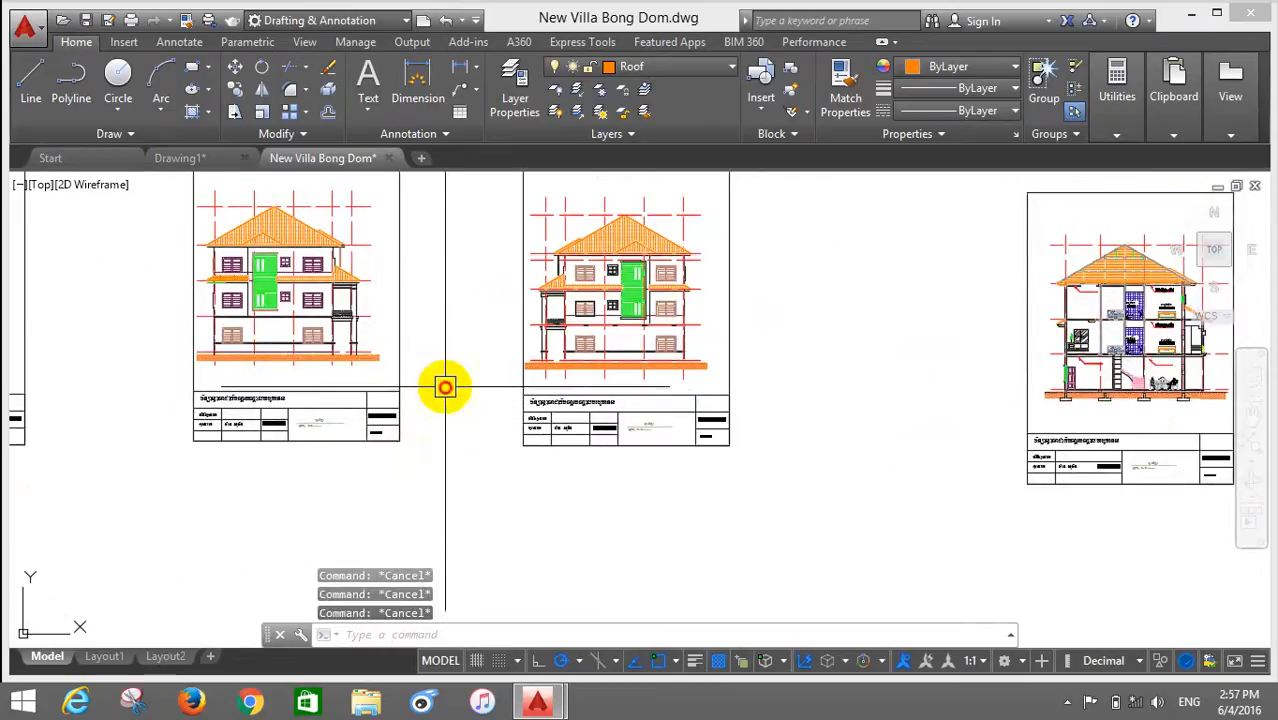
click(445, 387)
click(143, 522)
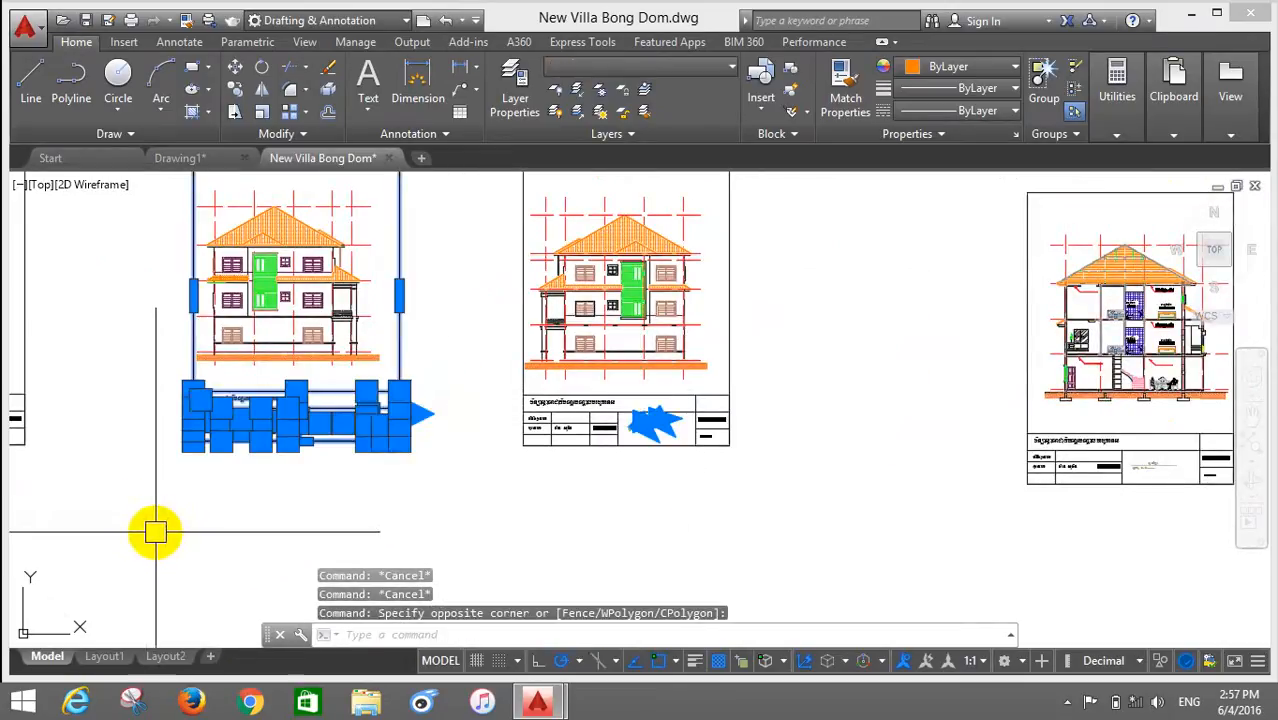
scroll(365, 388, up, 5)
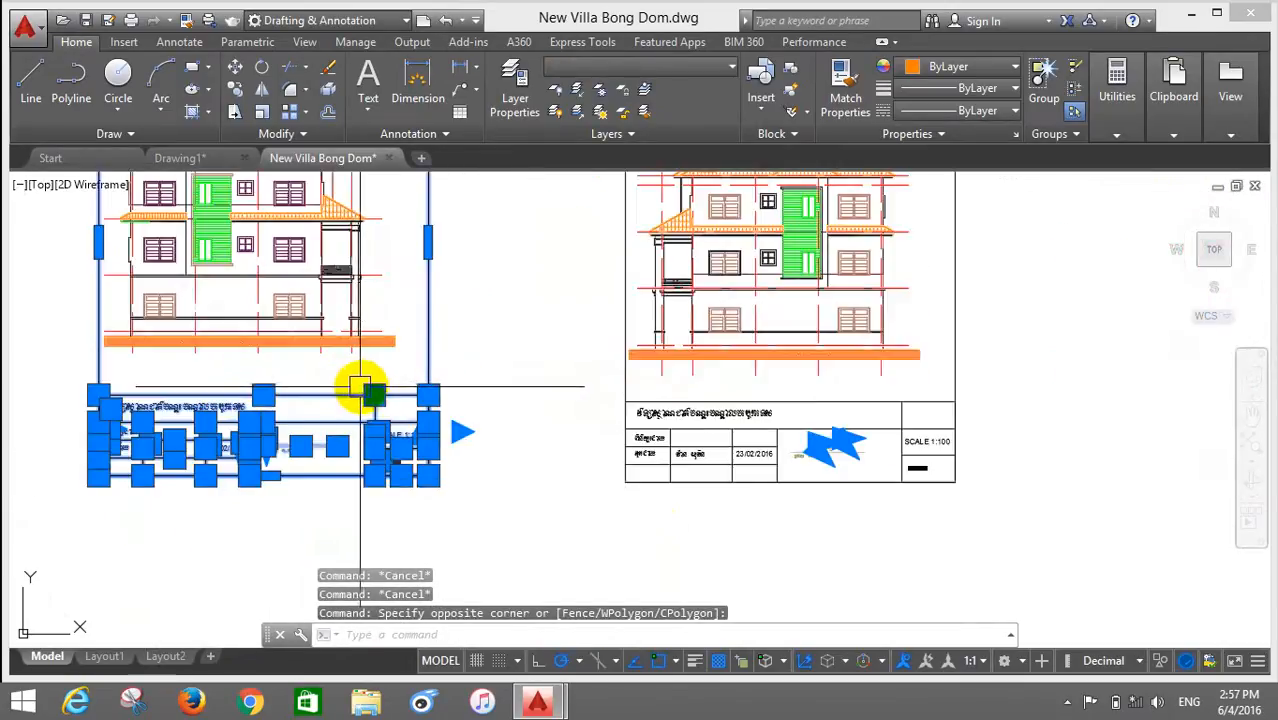
scroll(558, 470, down, 3)
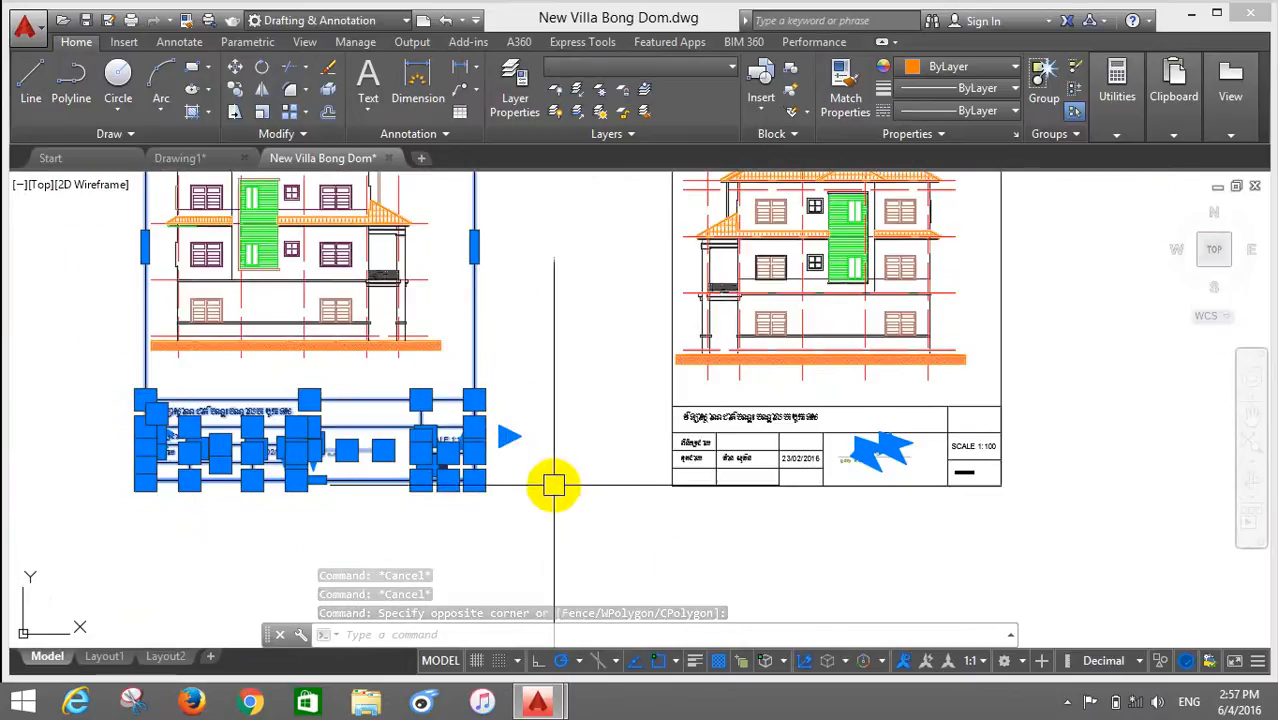
key(ctrl+c)
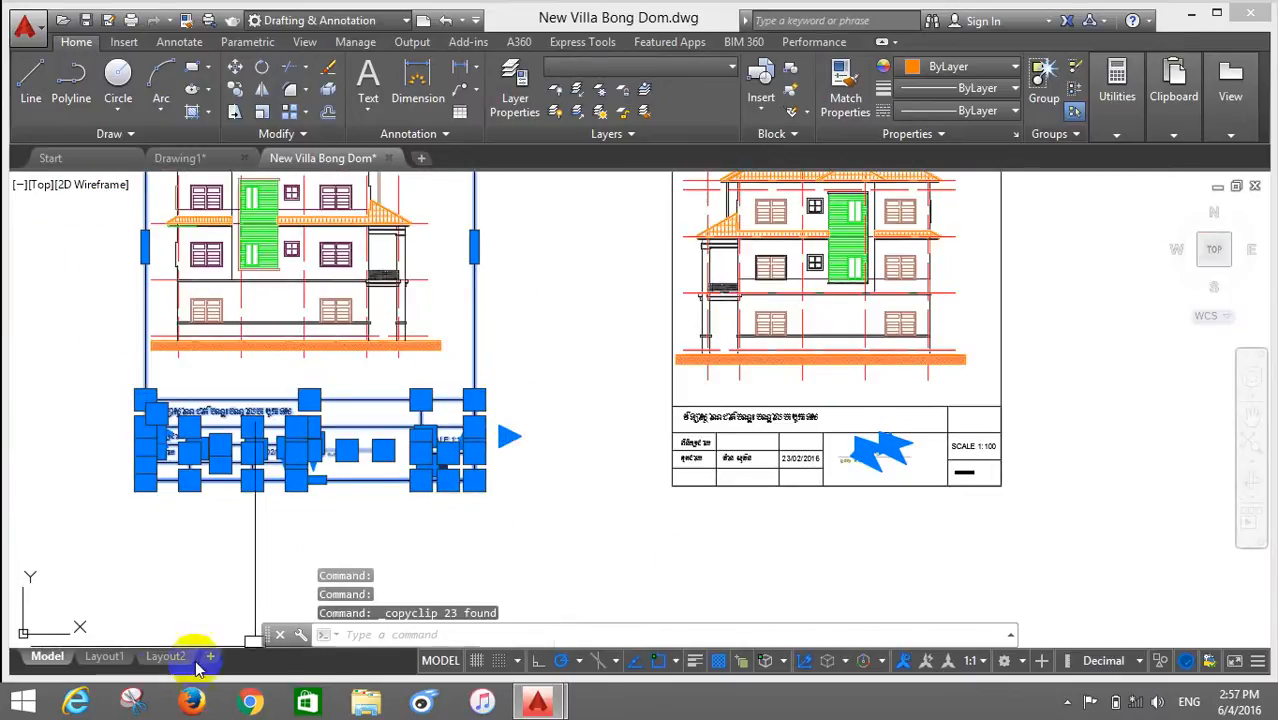
Step: Paste the copied frame and title block into Layout1 beside the floor plan sheet and regenerate the layout
click(105, 657)
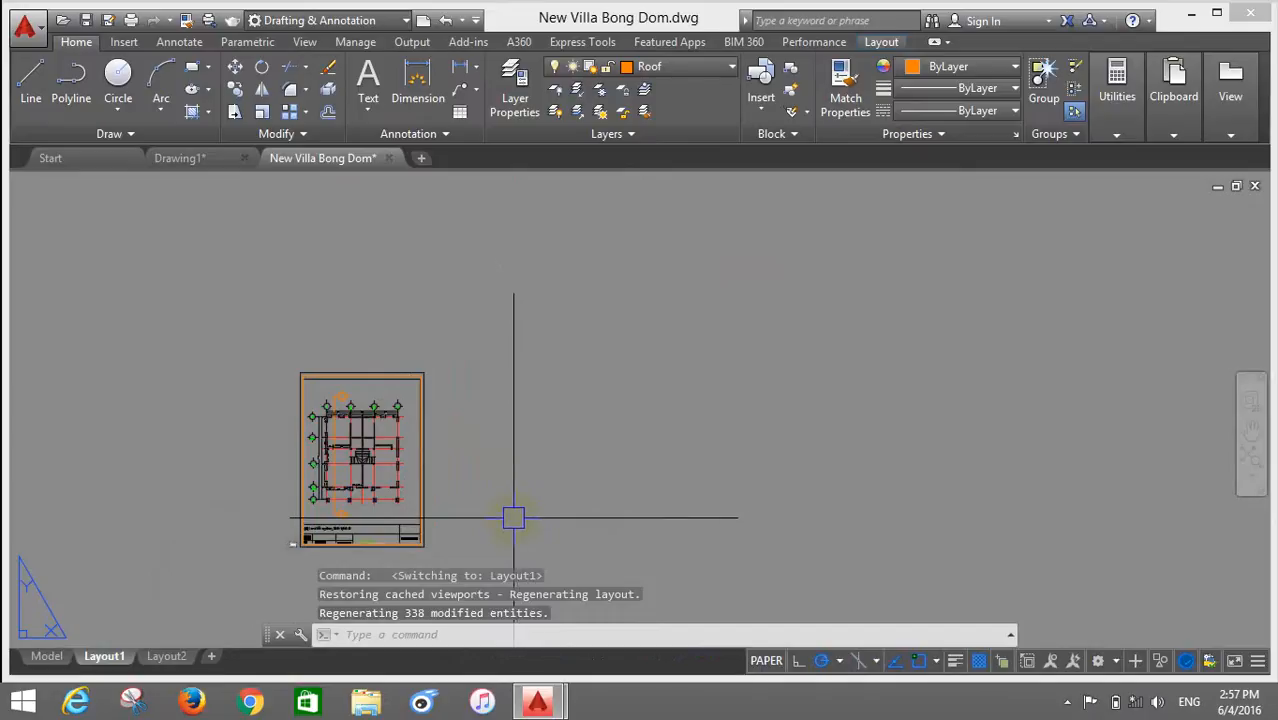
key(ctrl+v)
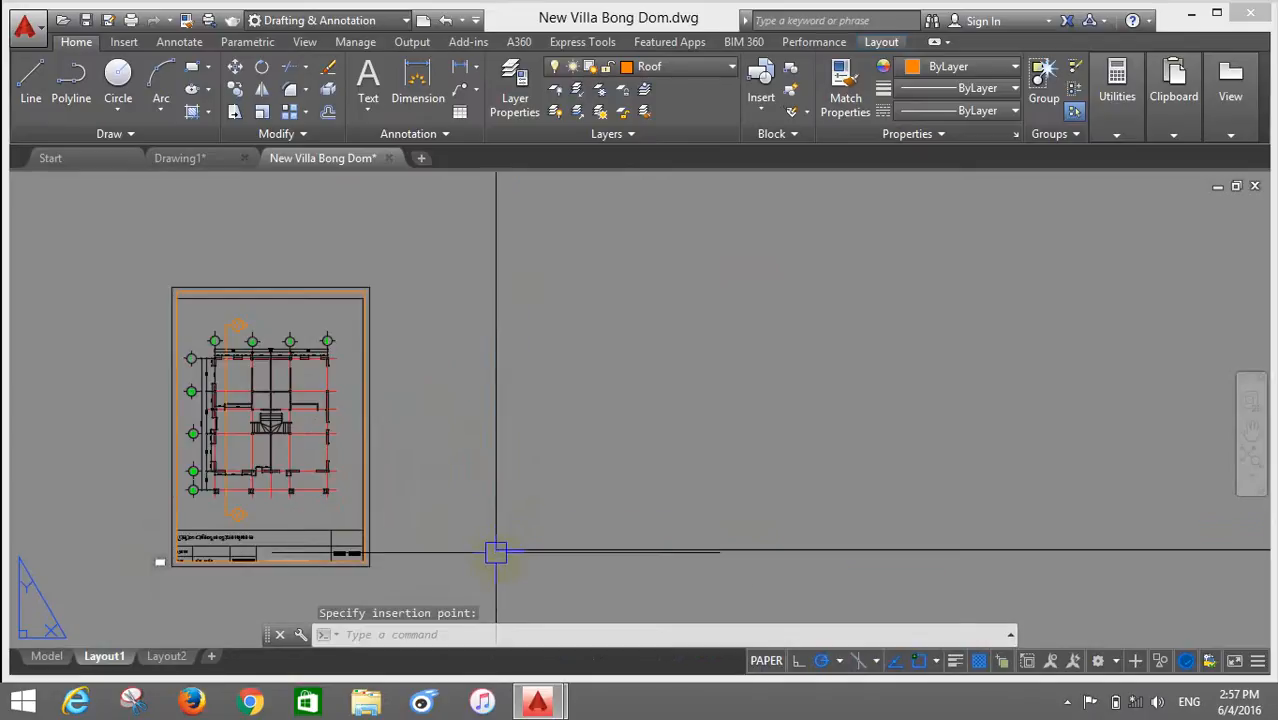
scroll(442, 516, down, 8)
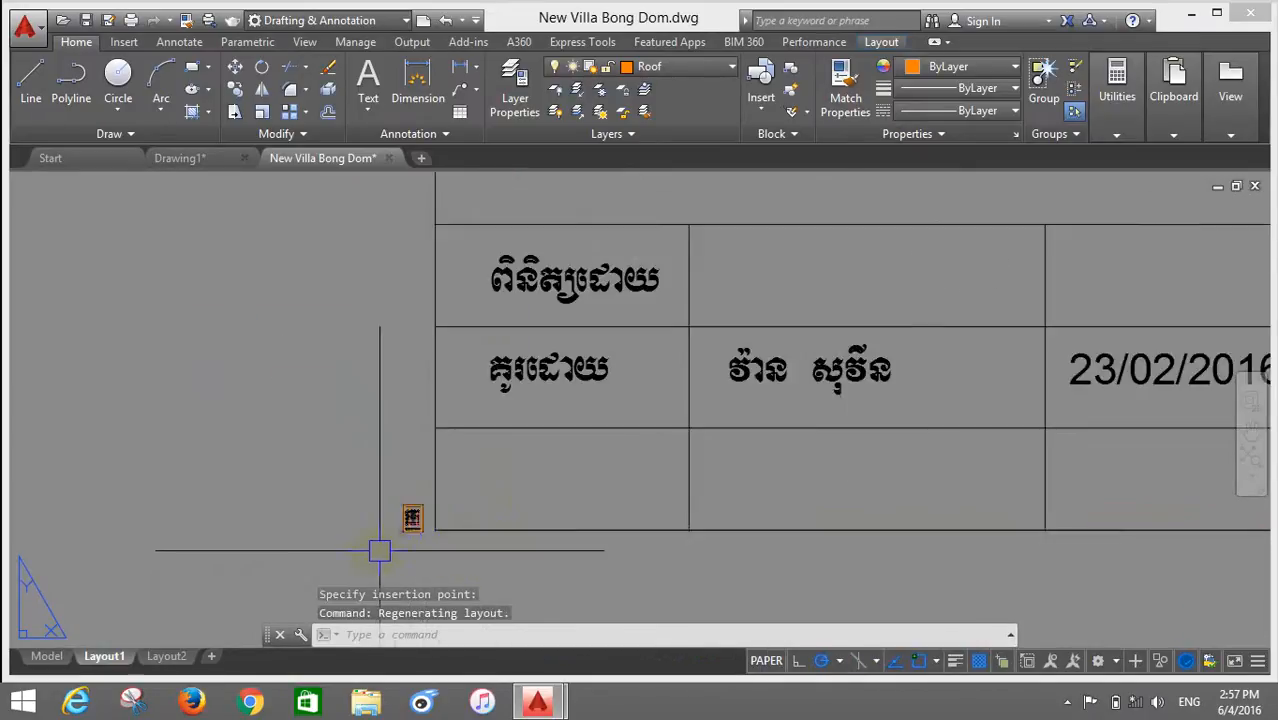
scroll(365, 545, down, 4)
scroll(350, 542, up, 6)
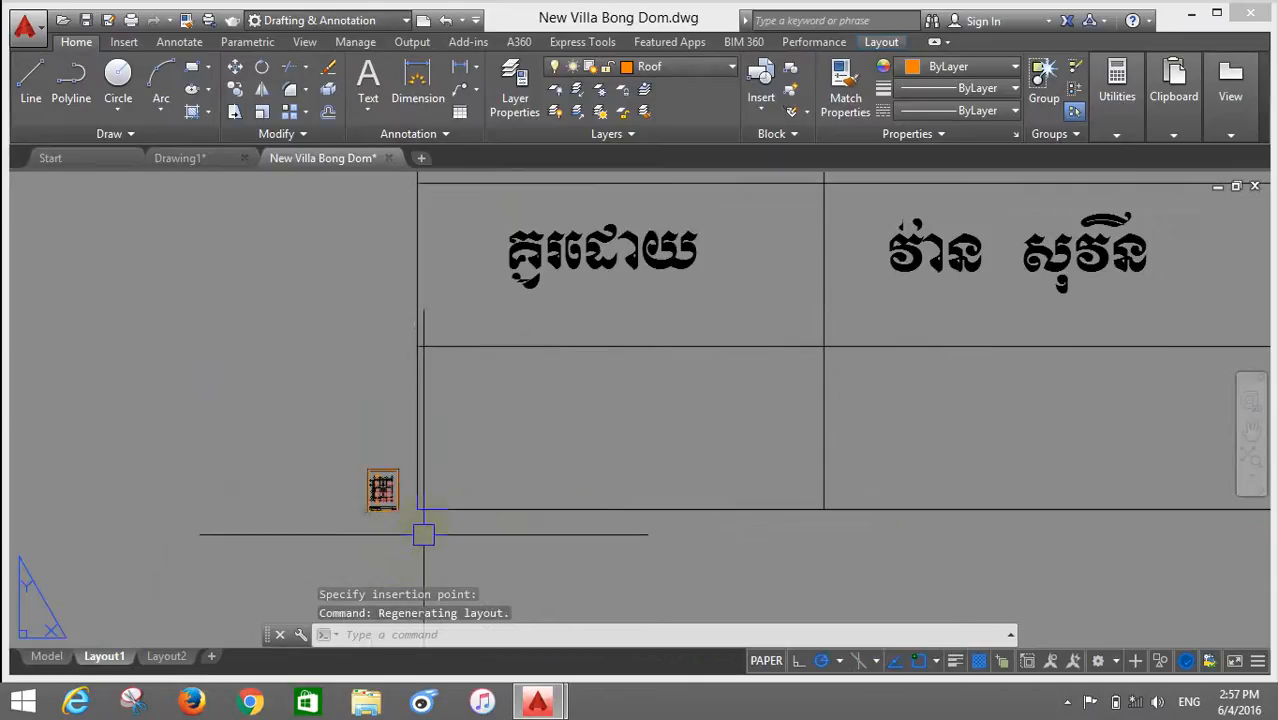
scroll(400, 525, up, 8)
scroll(300, 505, down, 4)
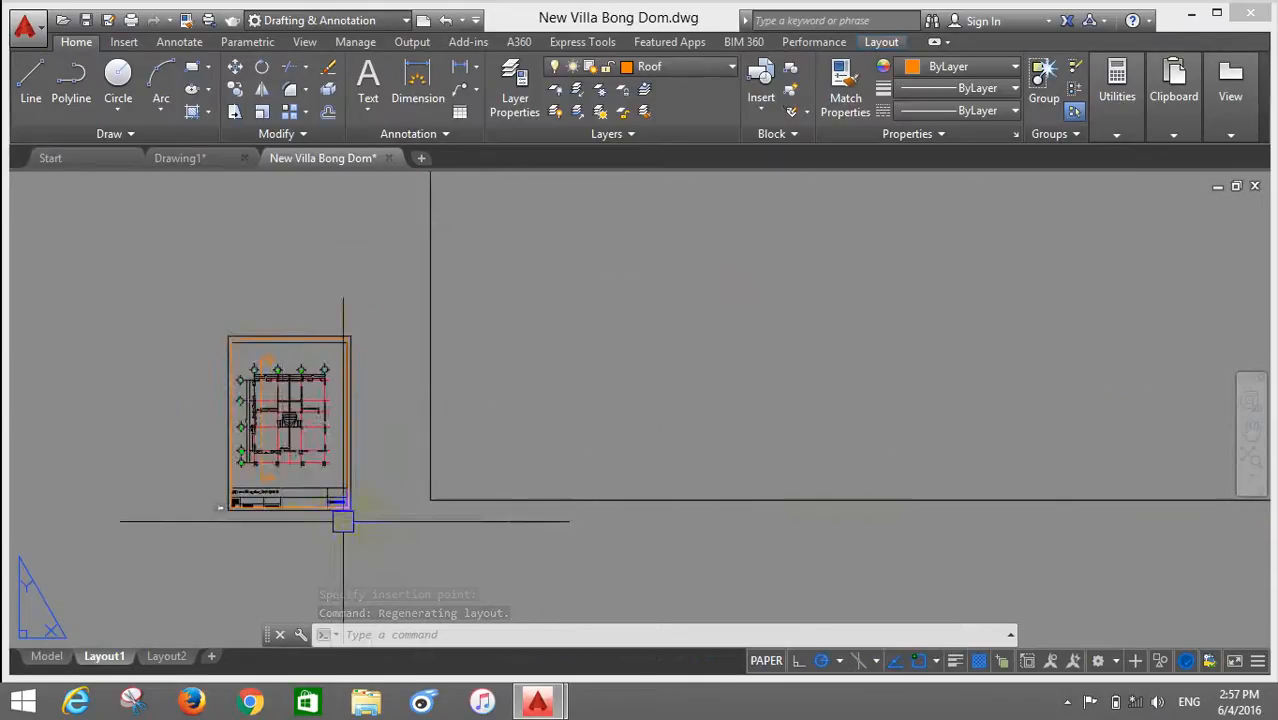
scroll(350, 515, up, 5)
scroll(368, 512, down, 6)
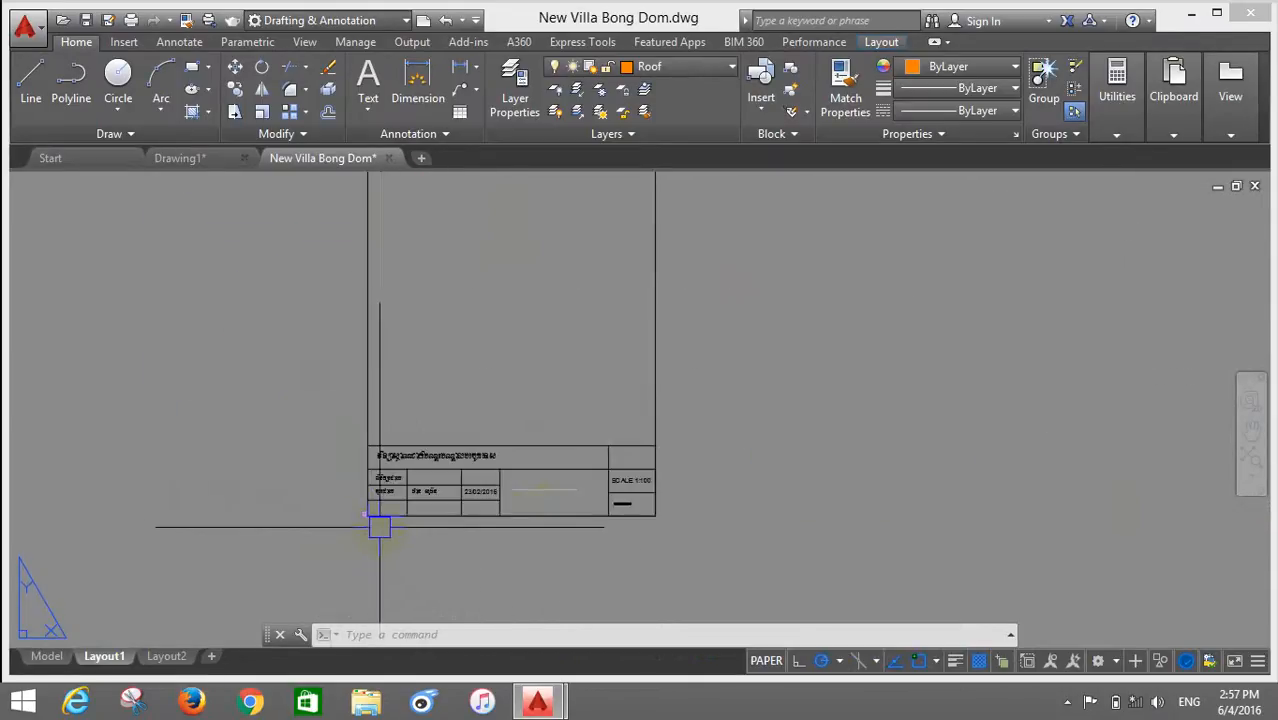
key(Return)
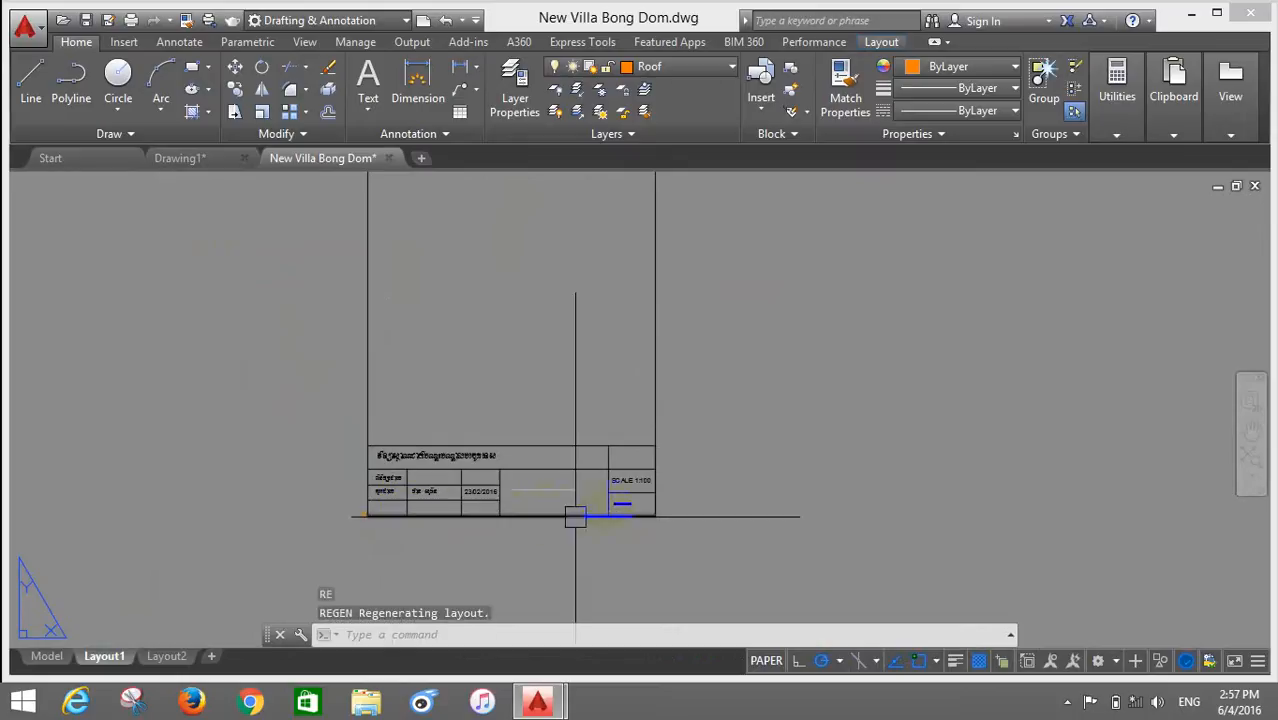
Step: Erase the oversized pasted frame and title block from Layout1, including the leftover bottom line and small text
scroll(640, 520, up, 2)
click(723, 391)
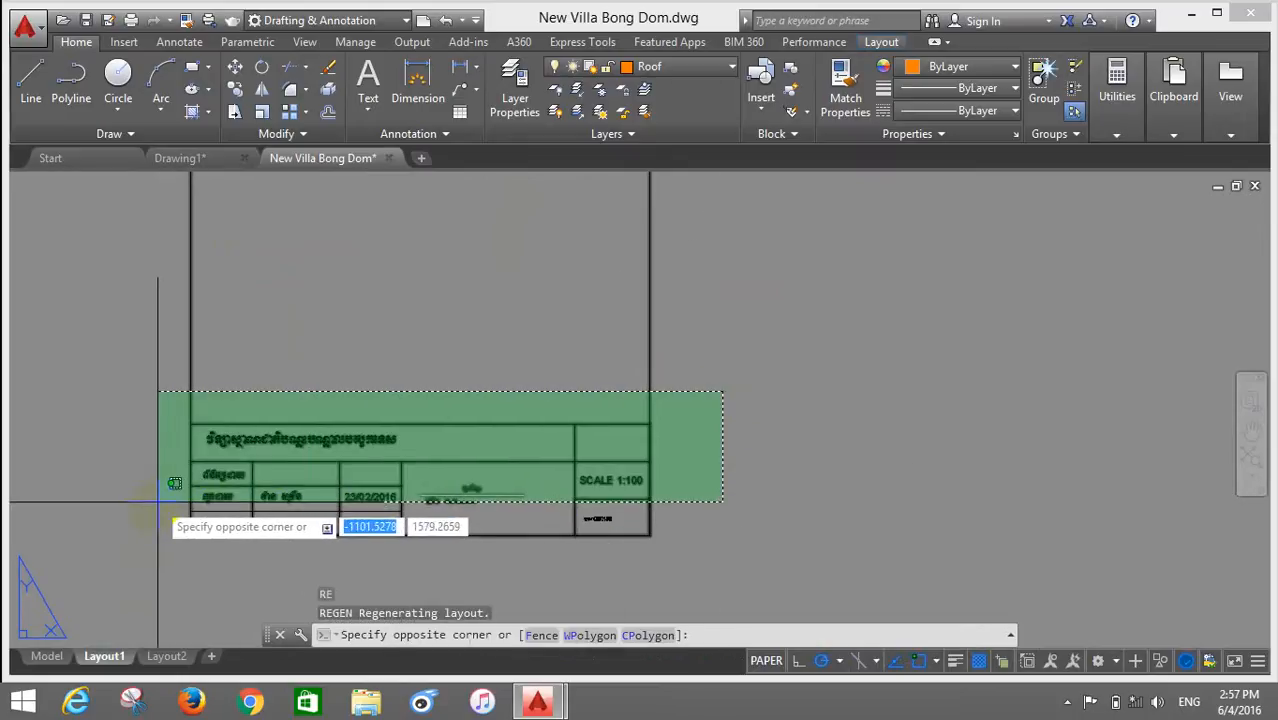
click(126, 501)
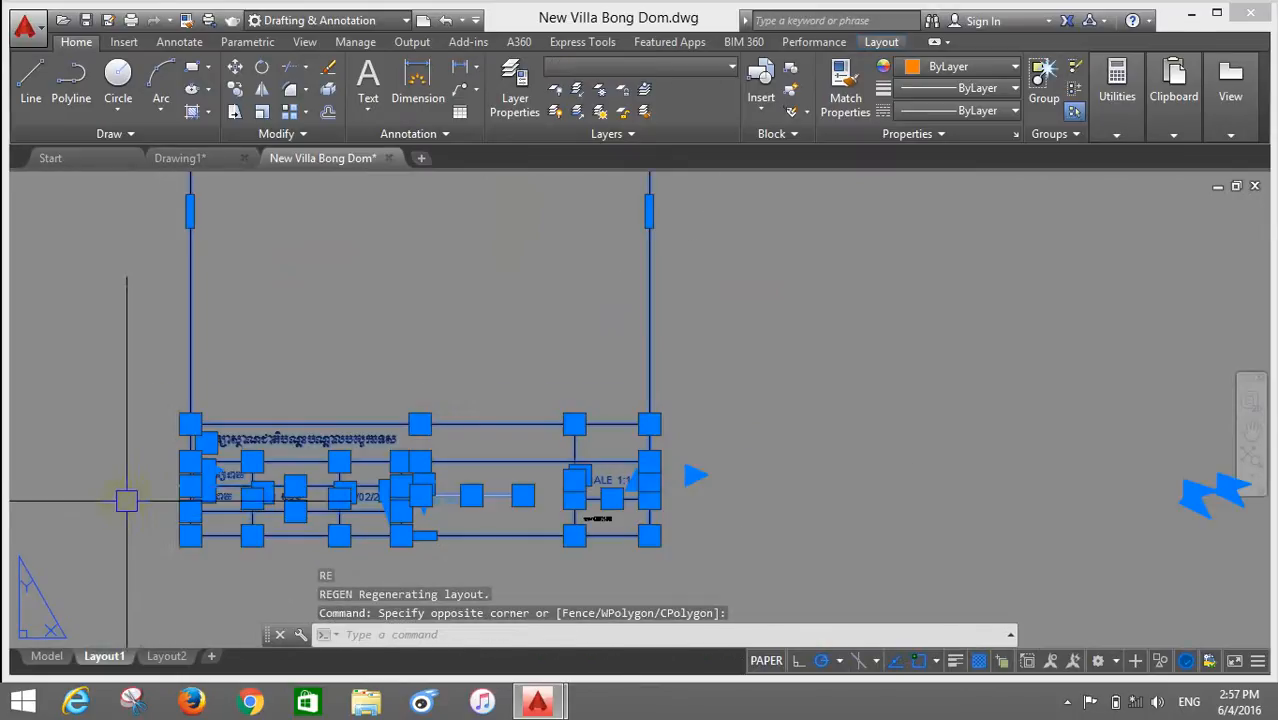
key(Return)
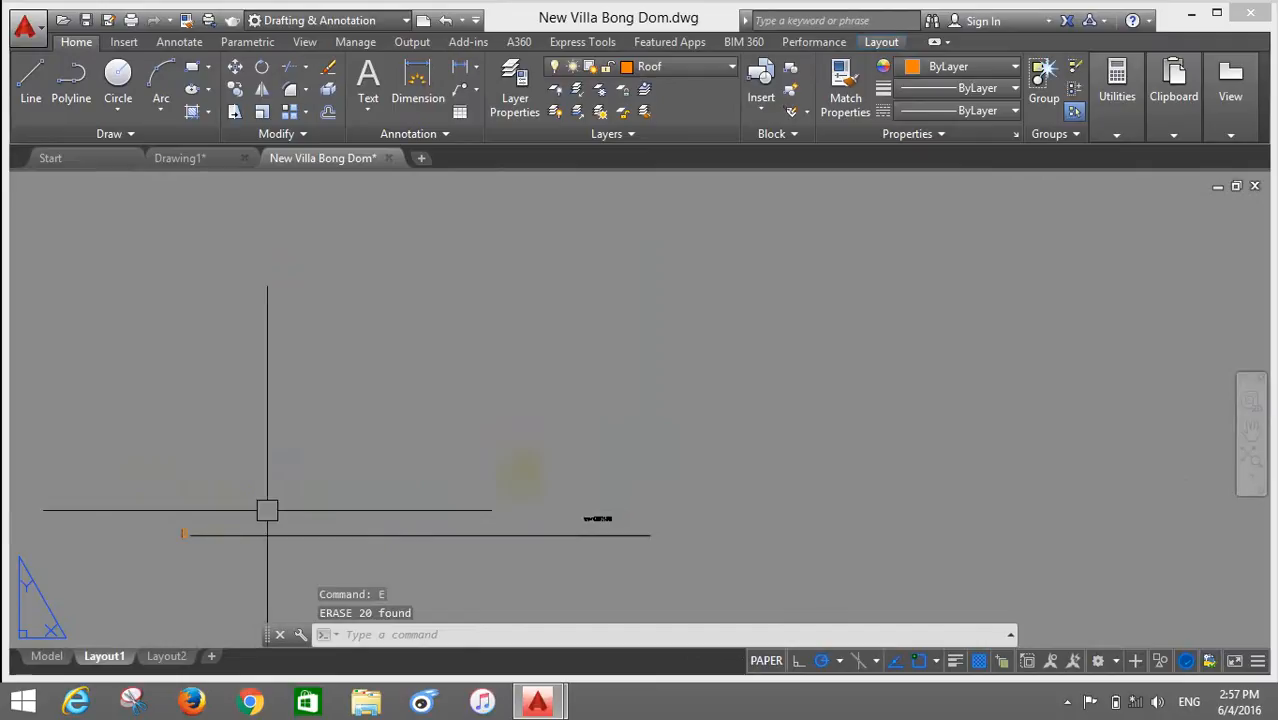
click(636, 461)
click(476, 576)
key(Return)
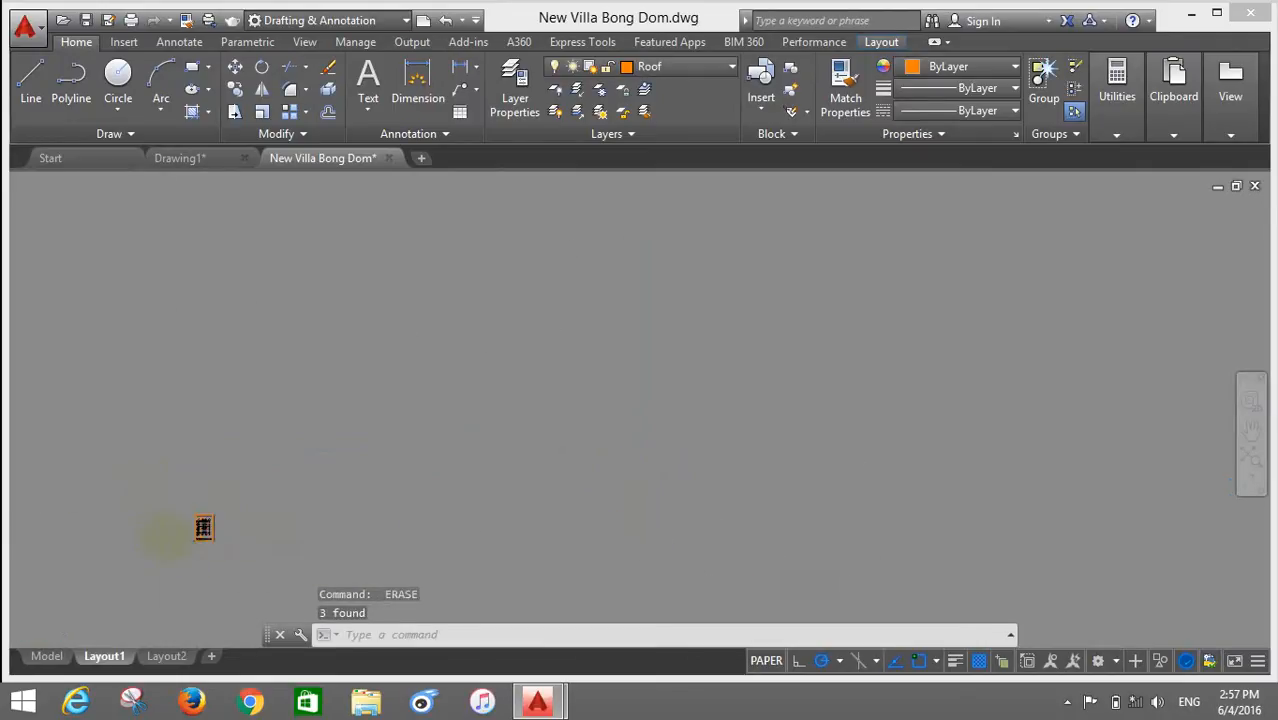
scroll(197, 536, up, 10)
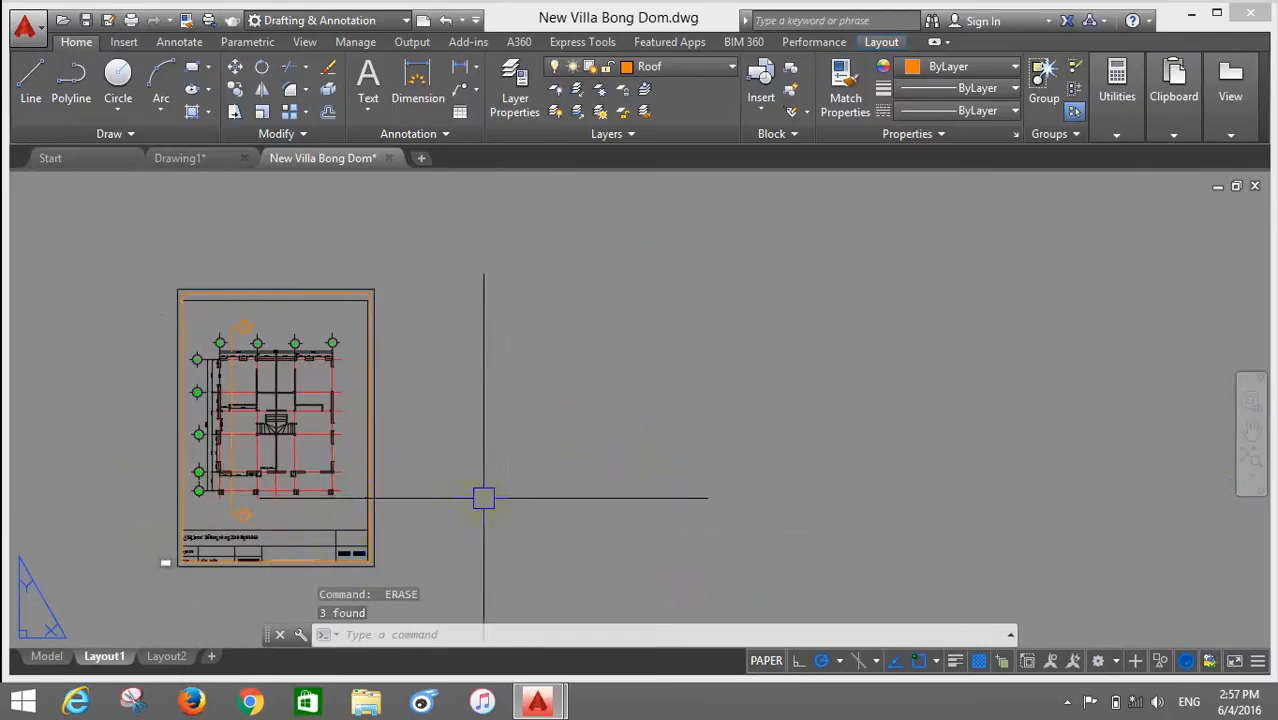
Step: Copy the outer frame of the floor plan sheet to the empty area beside it in Layout1
scroll(372, 465, up, 2)
click(370, 465)
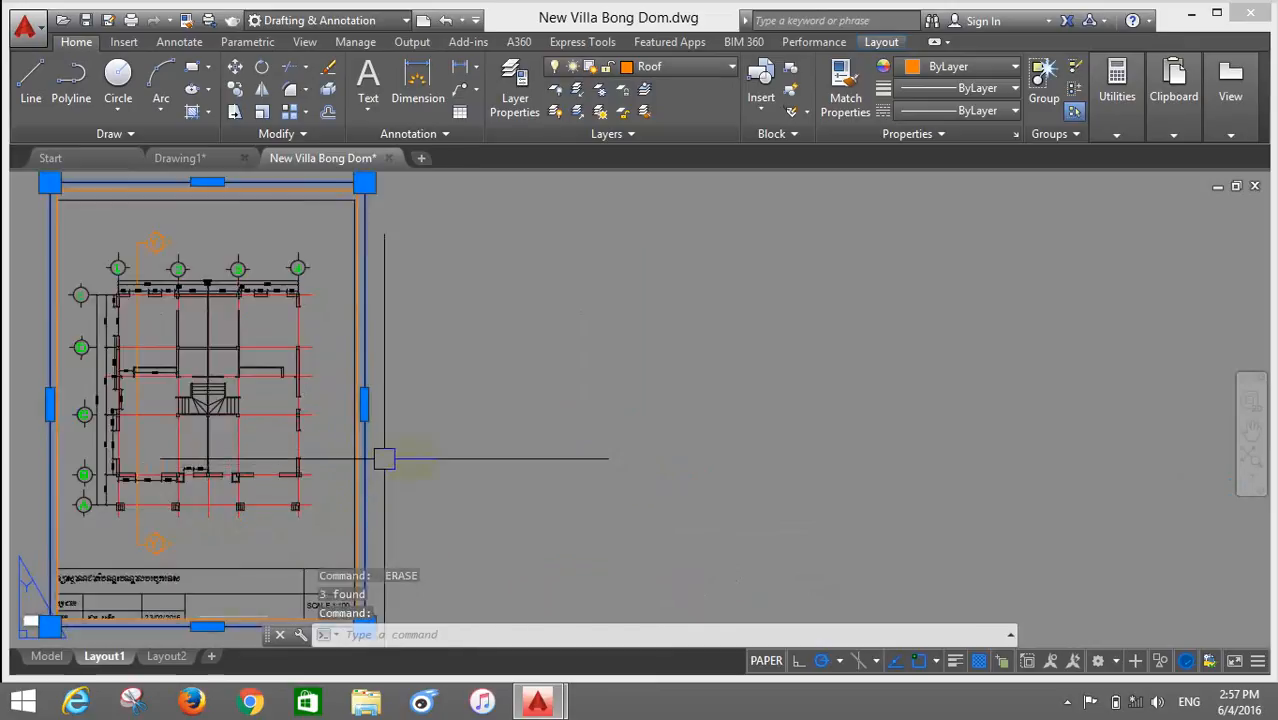
text(co)
key(Return)
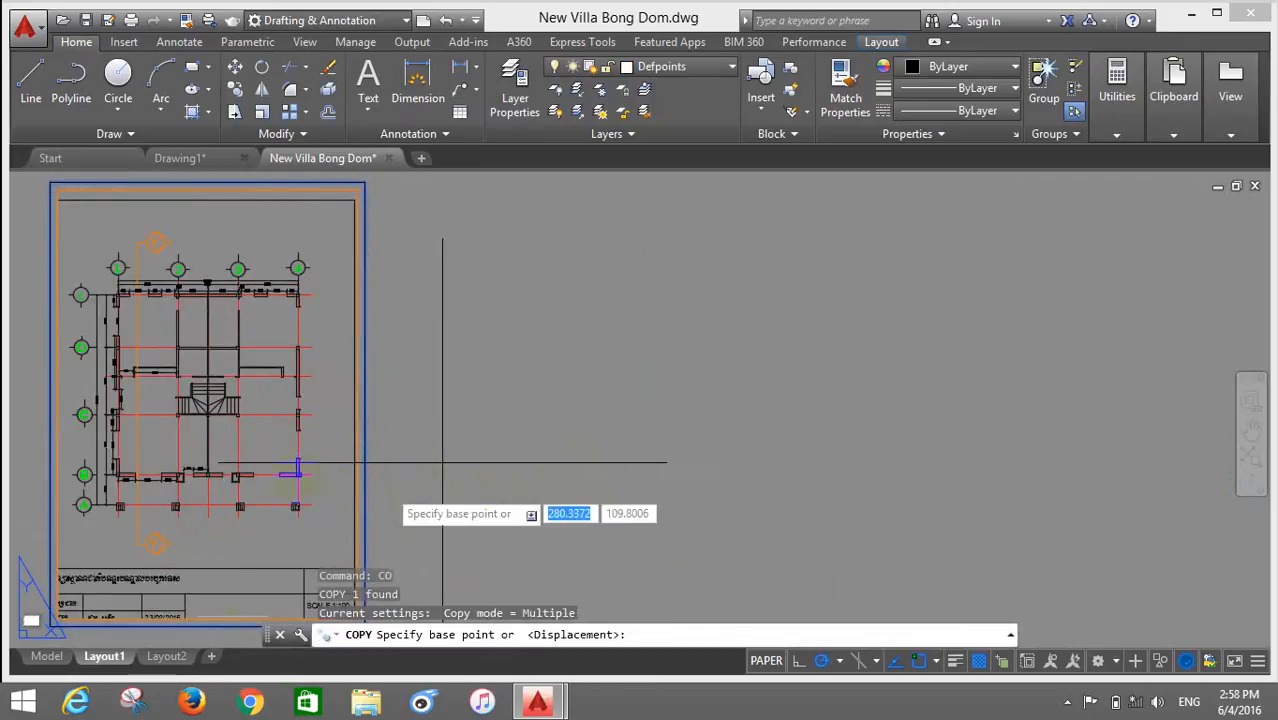
scroll(330, 450, down, 4)
click(393, 457)
click(609, 458)
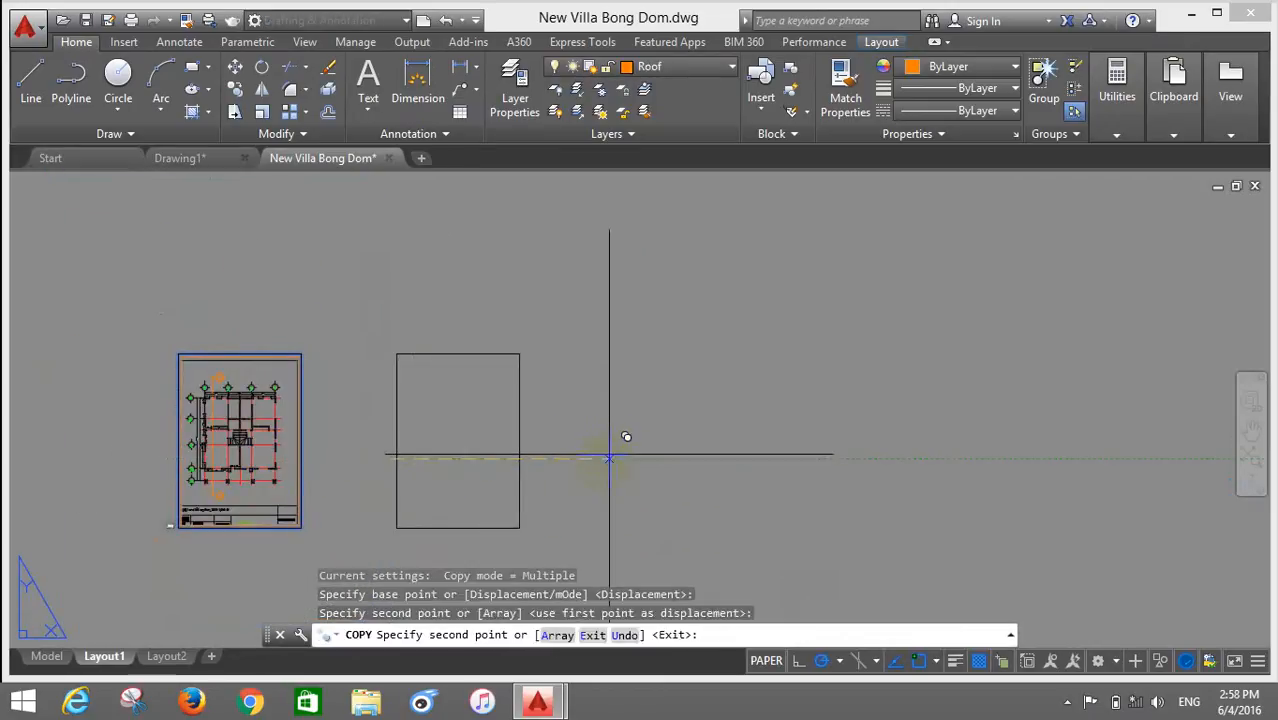
key(Escape)
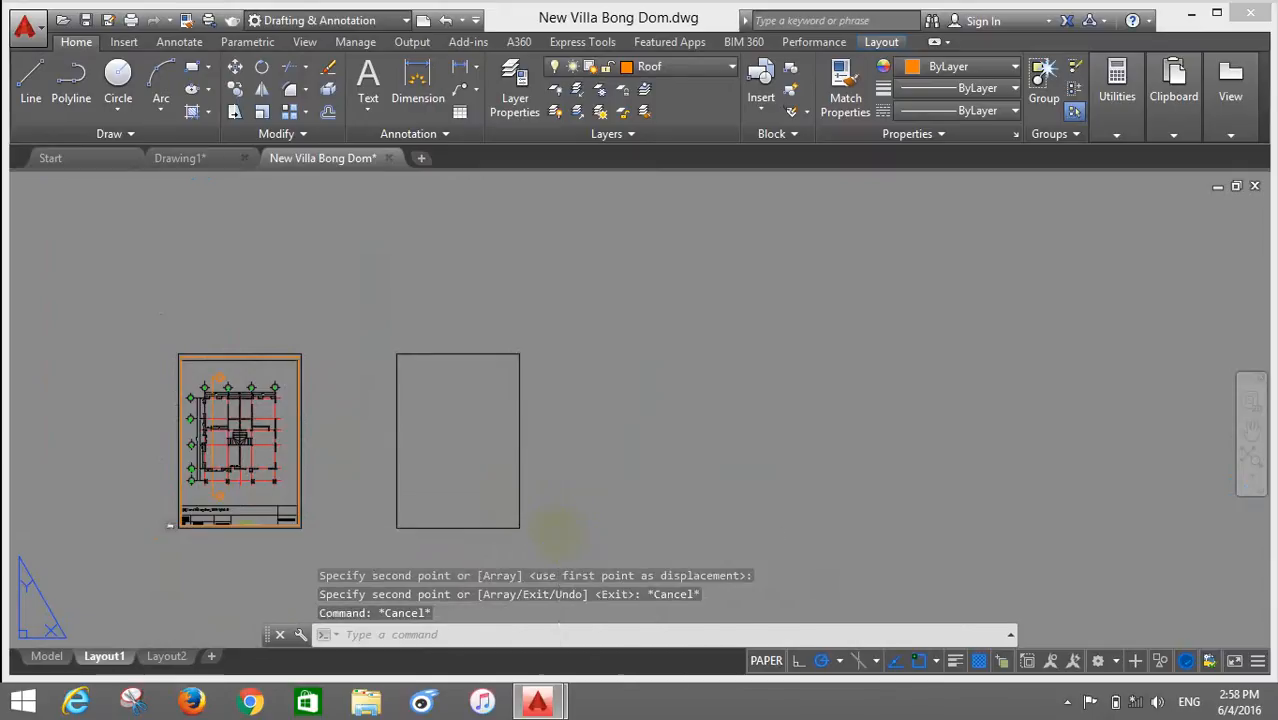
Step: Offset the copied sheet frame inward by 5 to create an inner border
text(o)
key(Return)
text(5)
key(Return)
click(516, 505)
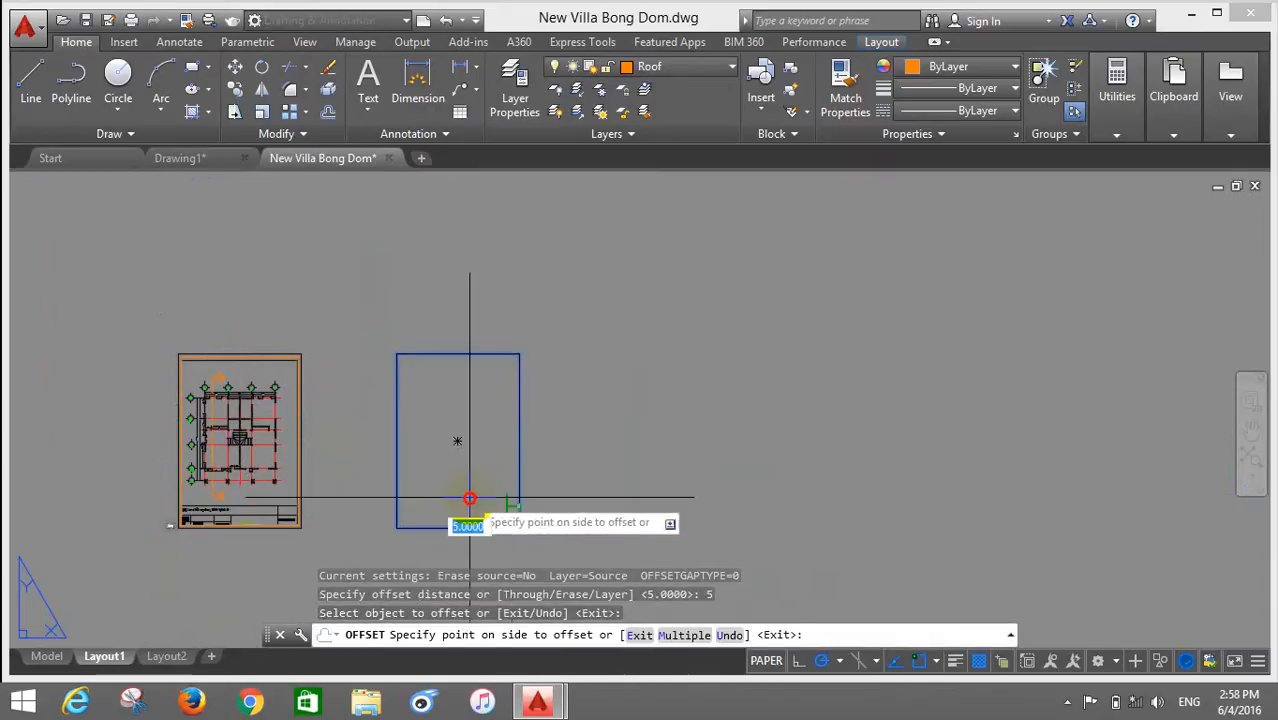
click(470, 514)
key(Escape)
Step: Explode the new inner border of the empty sheet into separate lines
scroll(442, 514, up, 6)
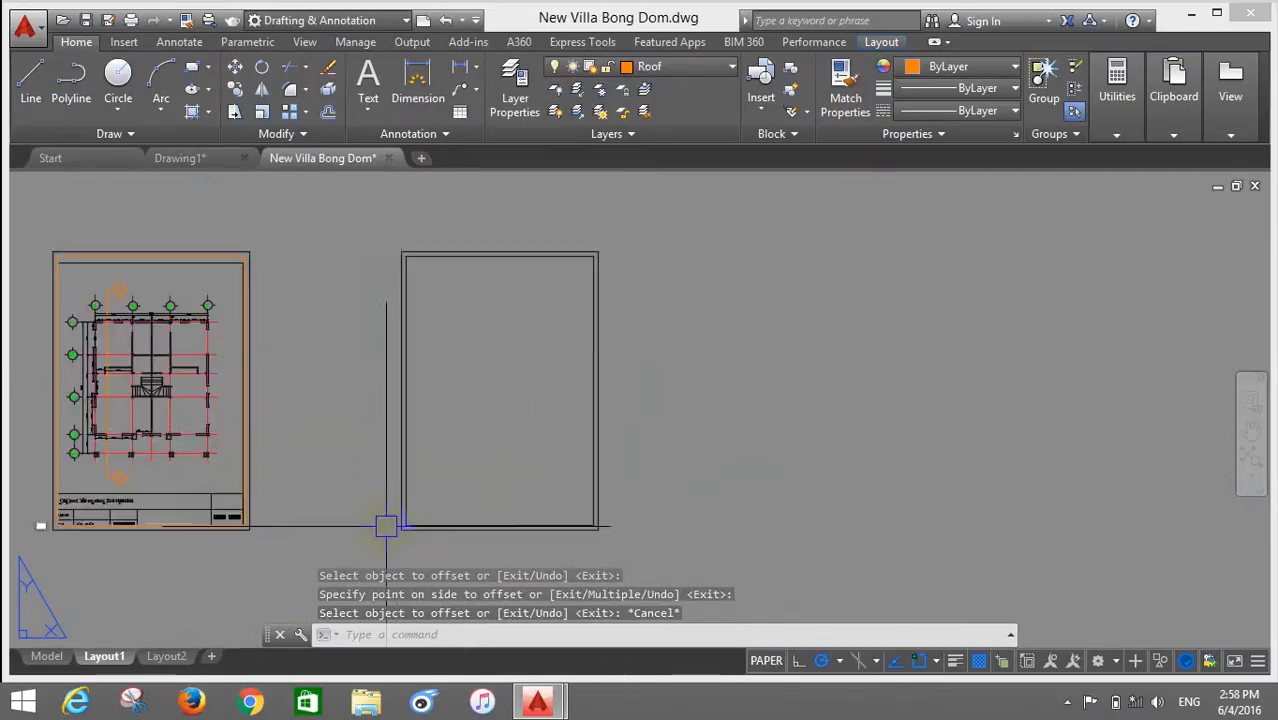
click(401, 523)
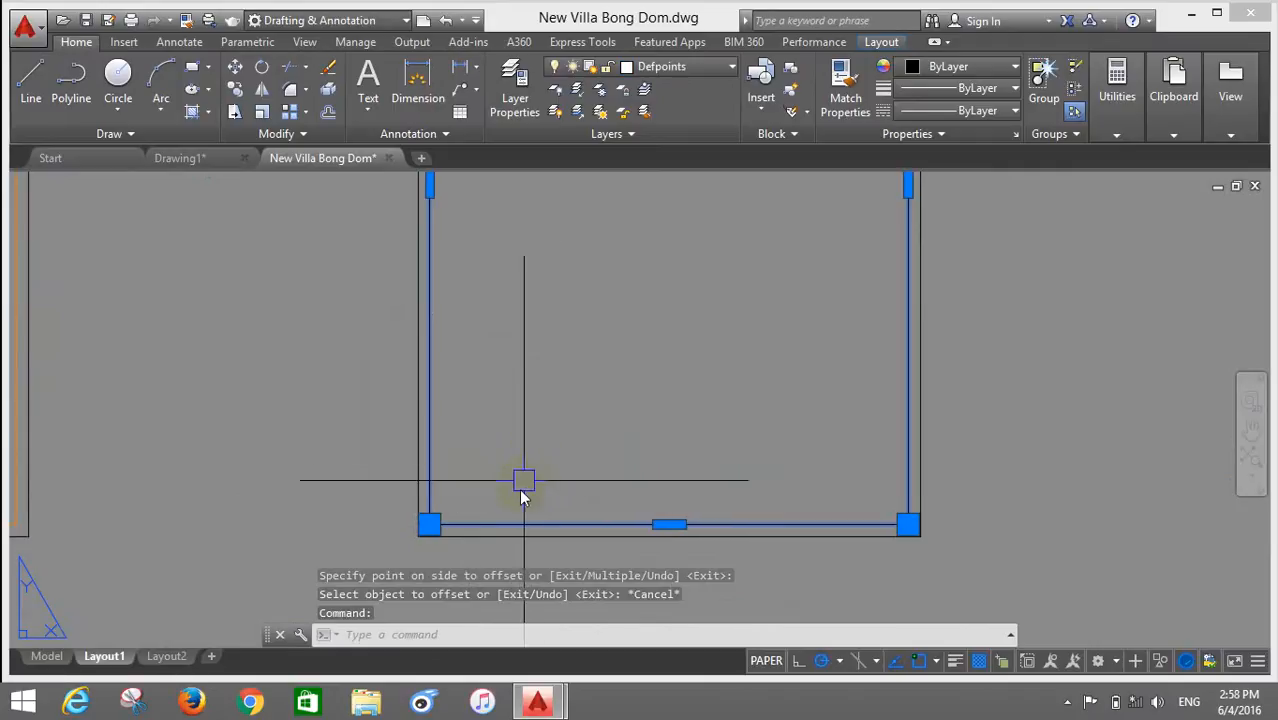
key(BackSpace)
text(X)
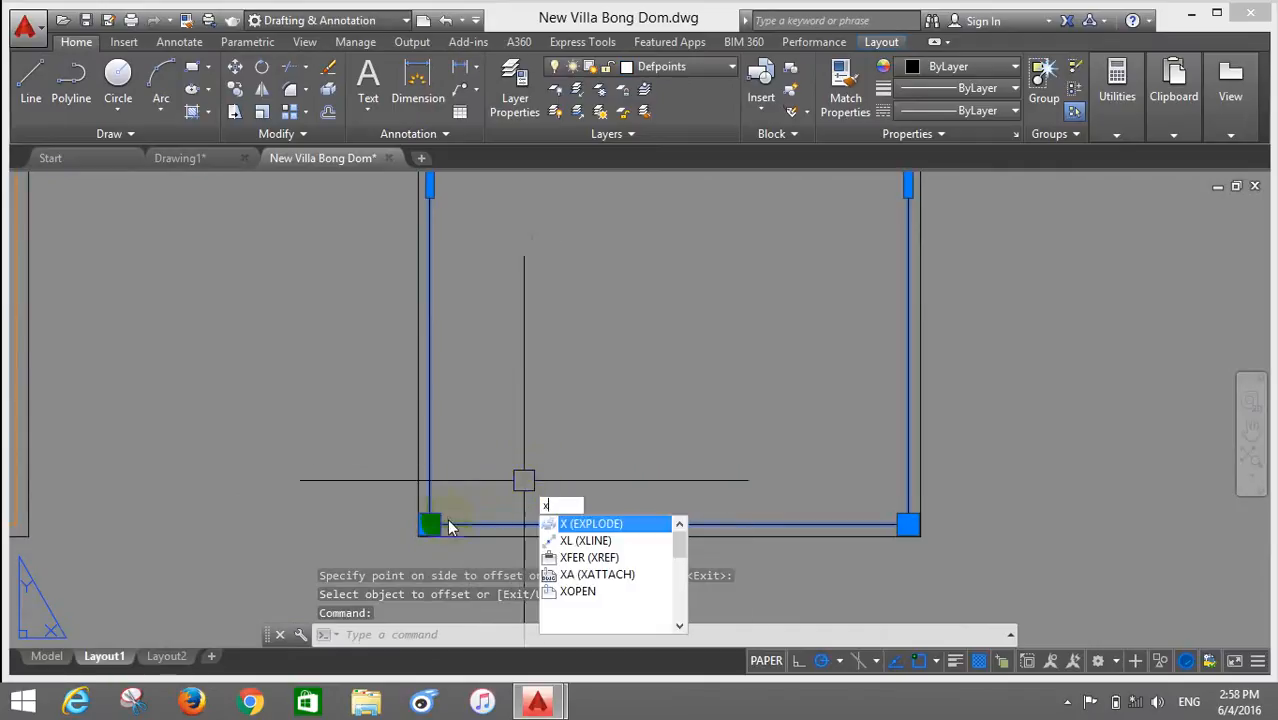
key(Return)
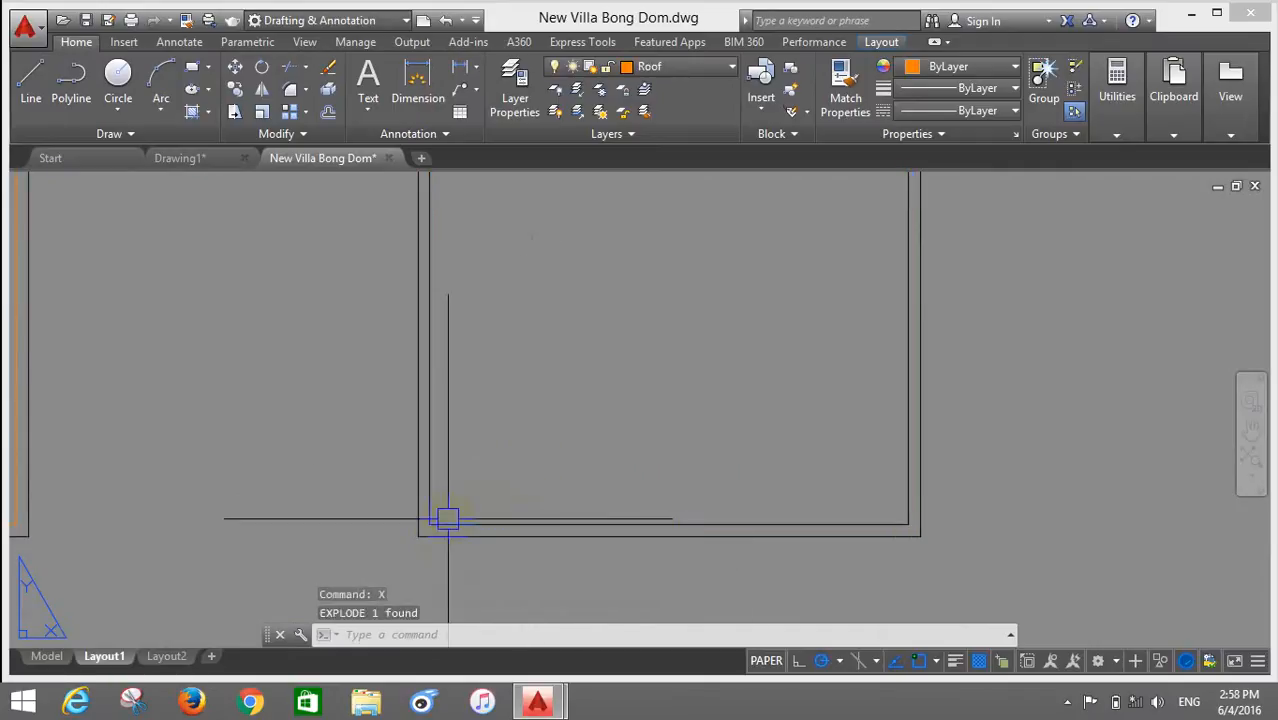
Step: Offset the inner border's bottom line upward twice at a distance of 10 to form two title block rows
text(o)
key(Return)
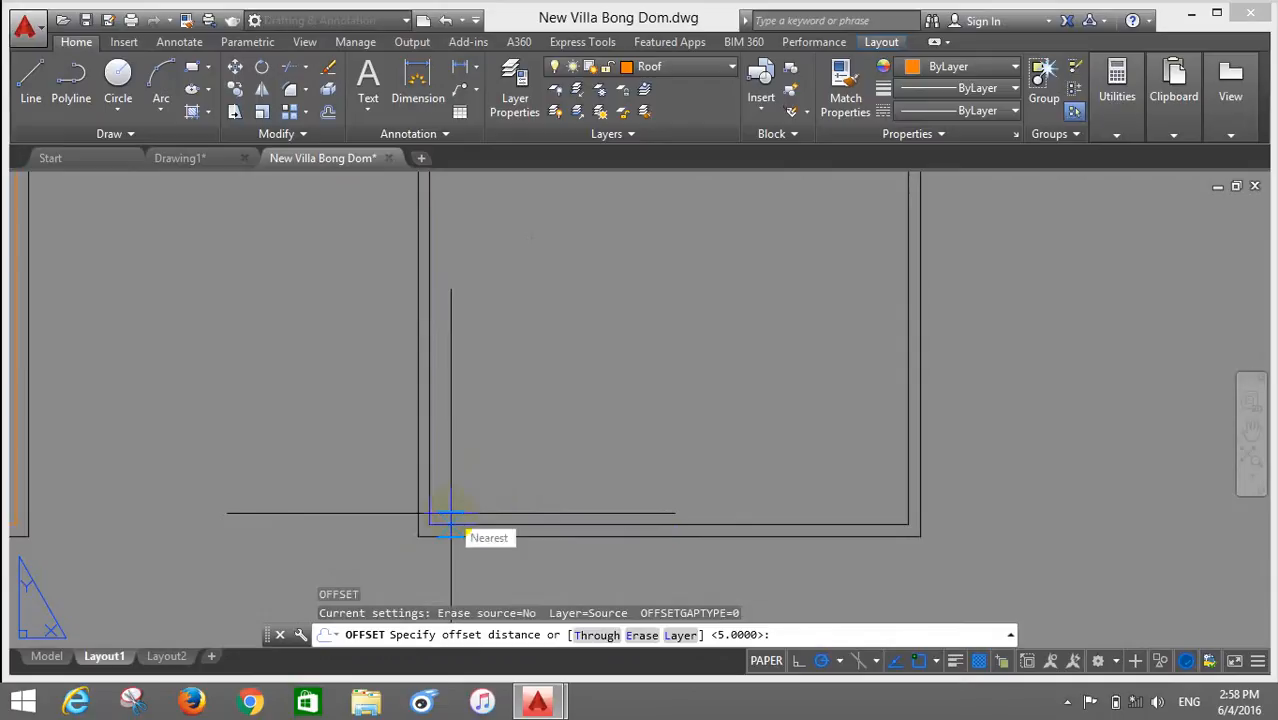
key(Return)
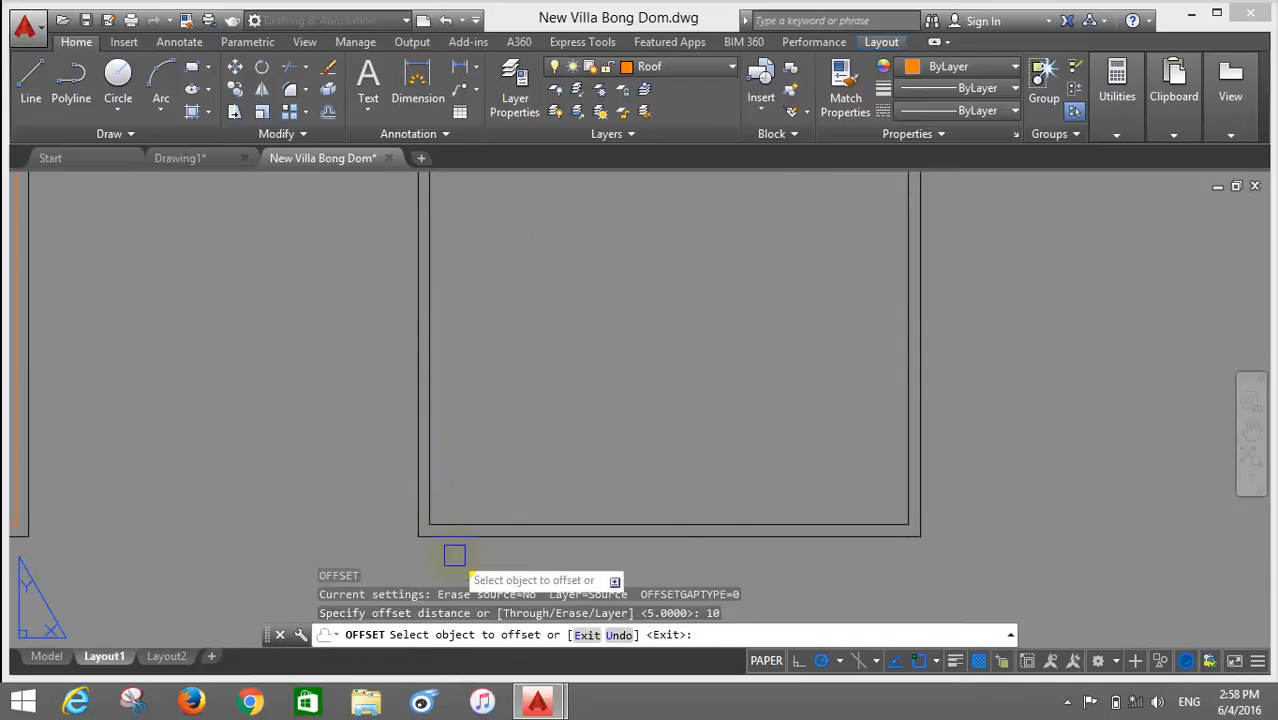
scroll(464, 535, up, 4)
click(452, 508)
click(486, 442)
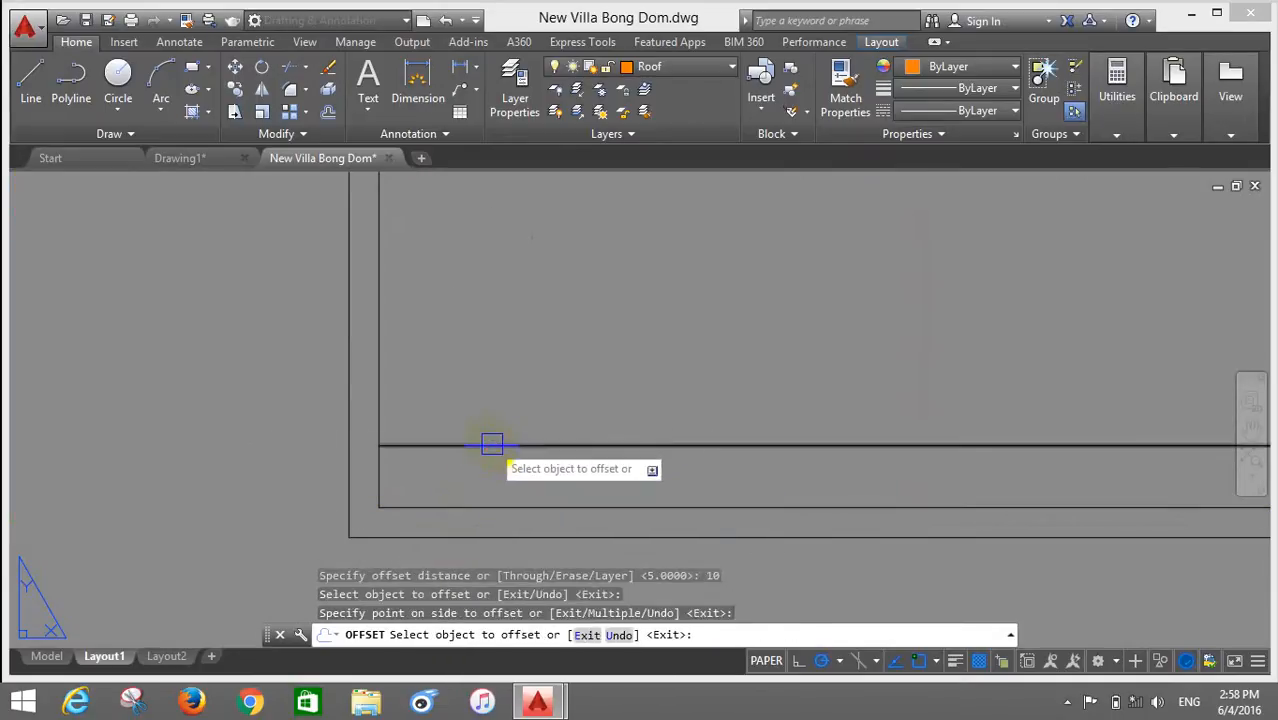
click(491, 445)
click(487, 403)
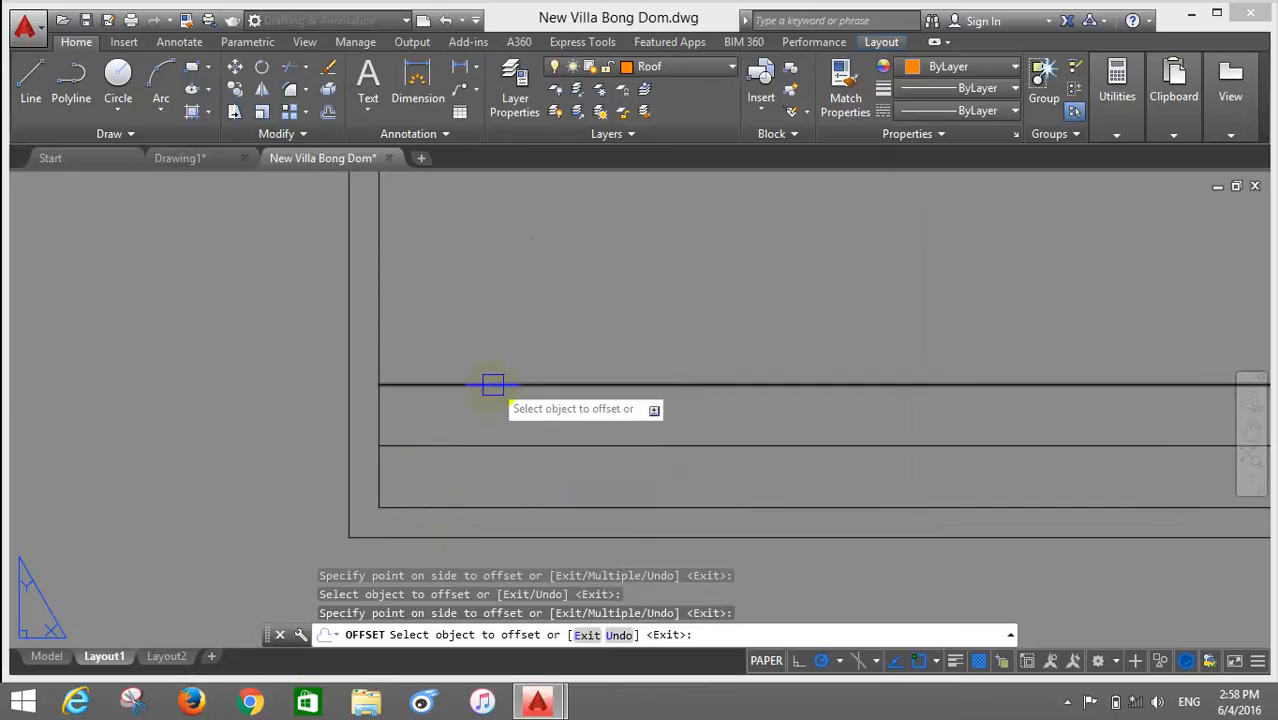
scroll(478, 402, down, 3)
key(Escape)
text(o)
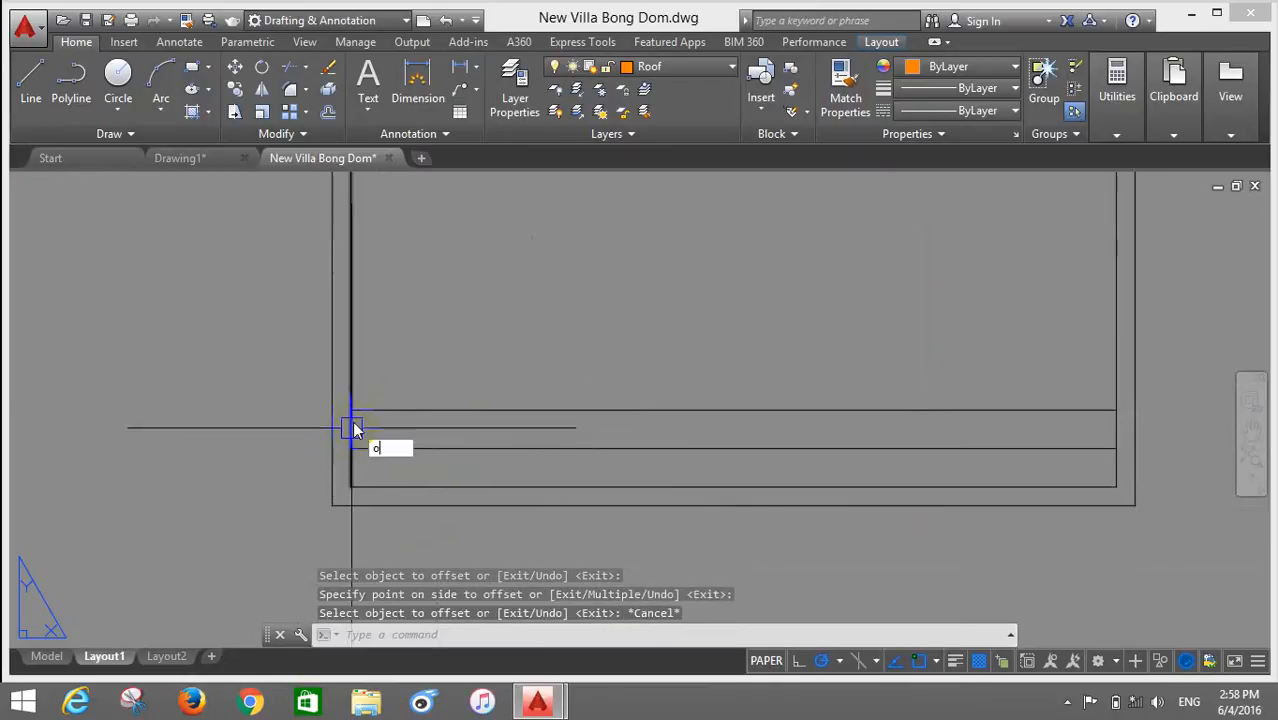
key(Return)
text(3)
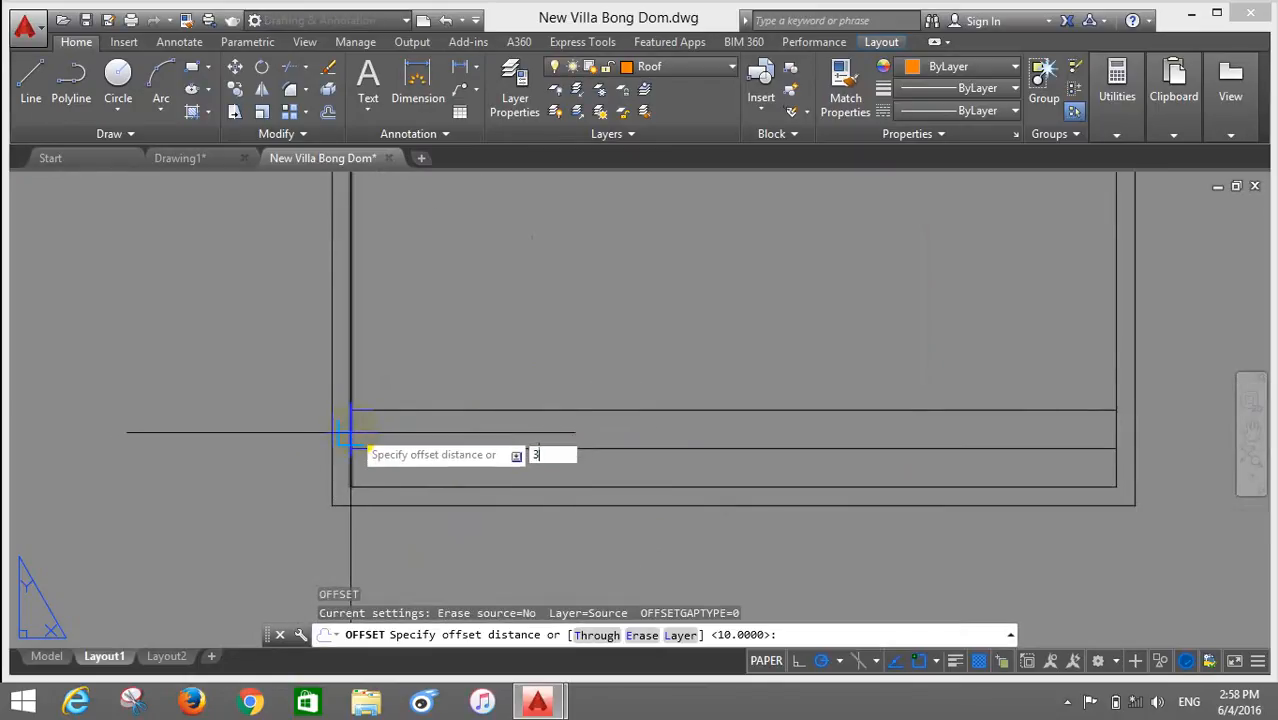
key(Return)
key(Escape)
Step: Offset the inner border's left line inward twice at a distance of 35 to create title block column lines
key(Return)
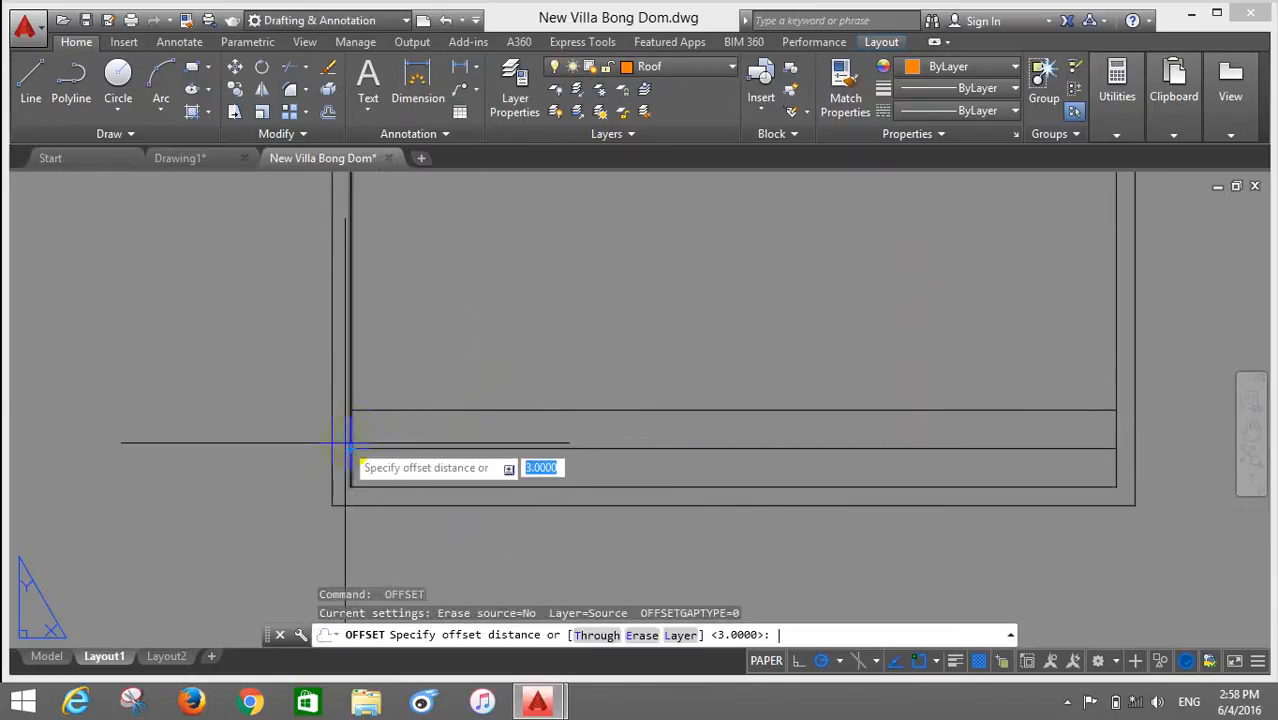
text(35)
key(Return)
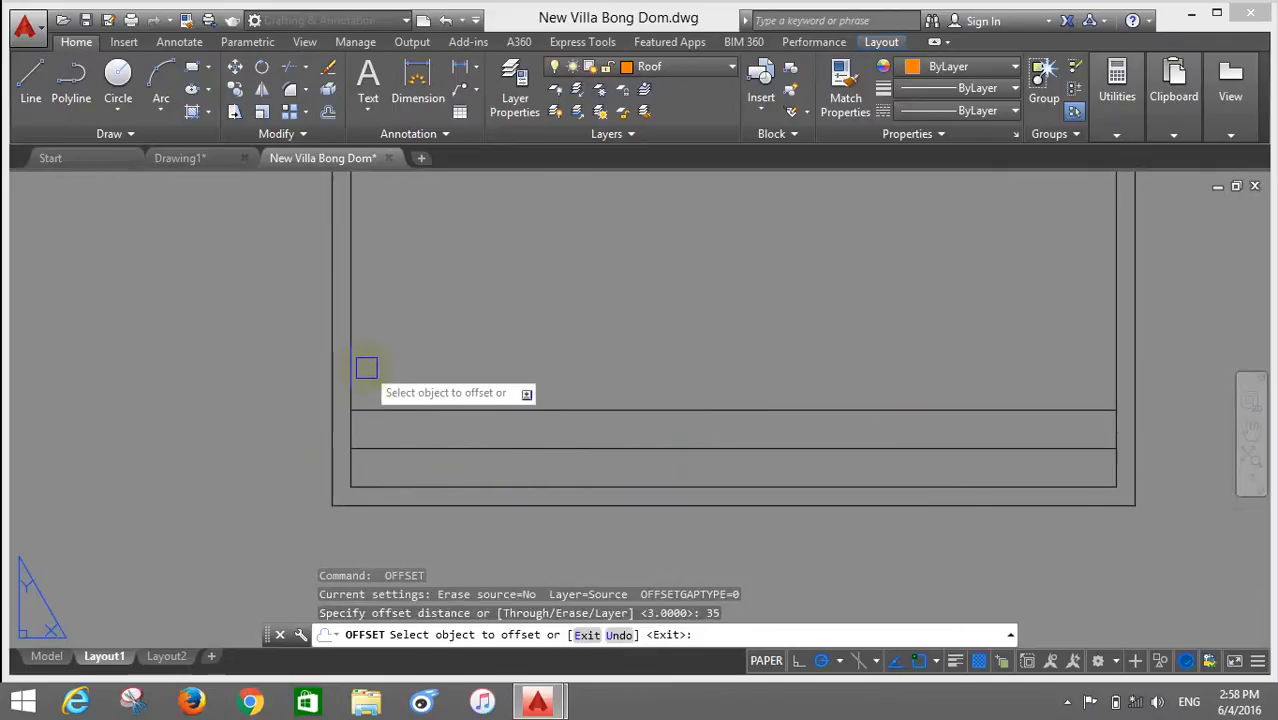
click(359, 361)
click(505, 320)
click(491, 317)
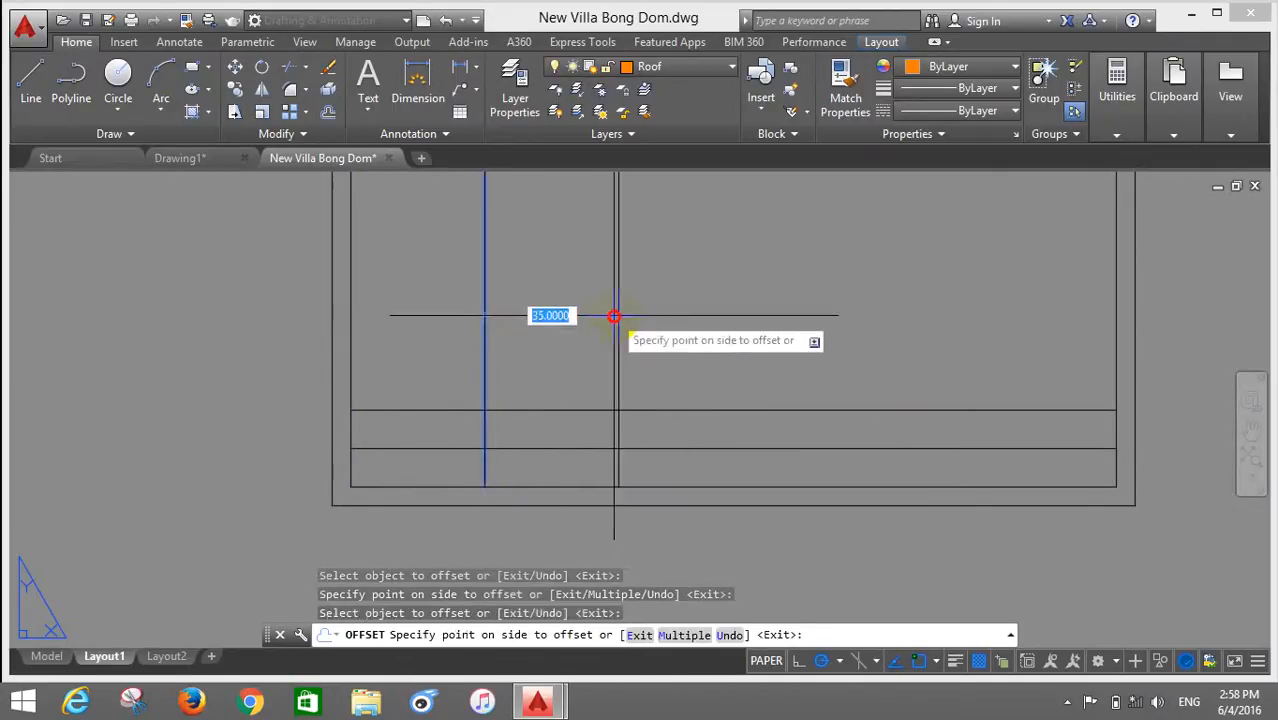
click(613, 315)
Step: Offset the inner border's right line inward twice at a distance of 35 for the remaining title block columns
scroll(388, 415, down, 2)
scroll(305, 445, down, 4)
scroll(535, 413, up, 4)
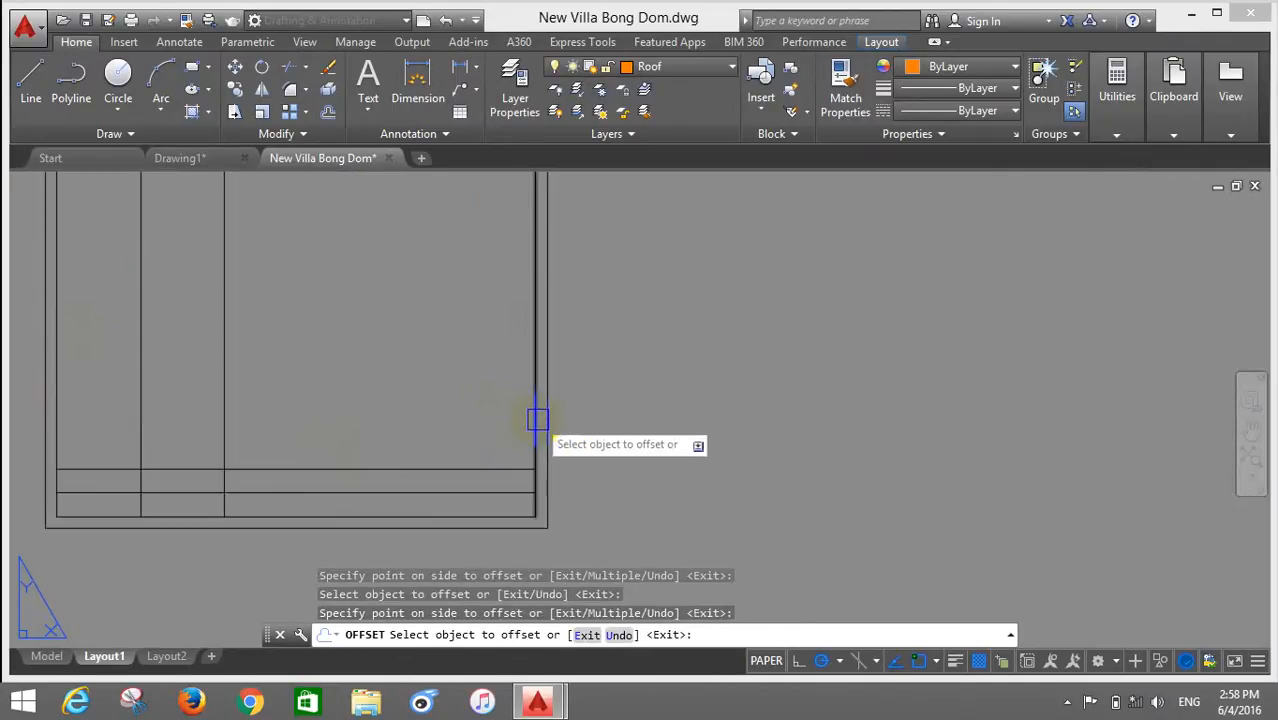
click(537, 419)
click(491, 421)
click(463, 419)
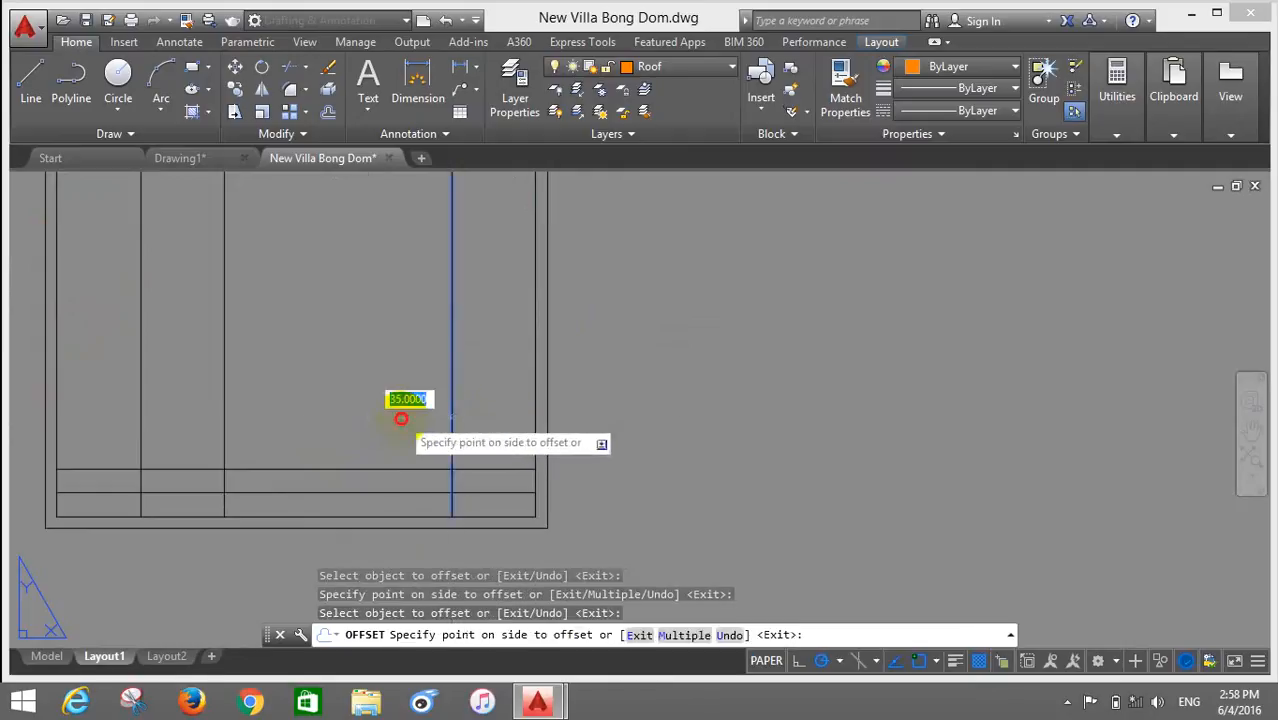
click(400, 405)
key(Return)
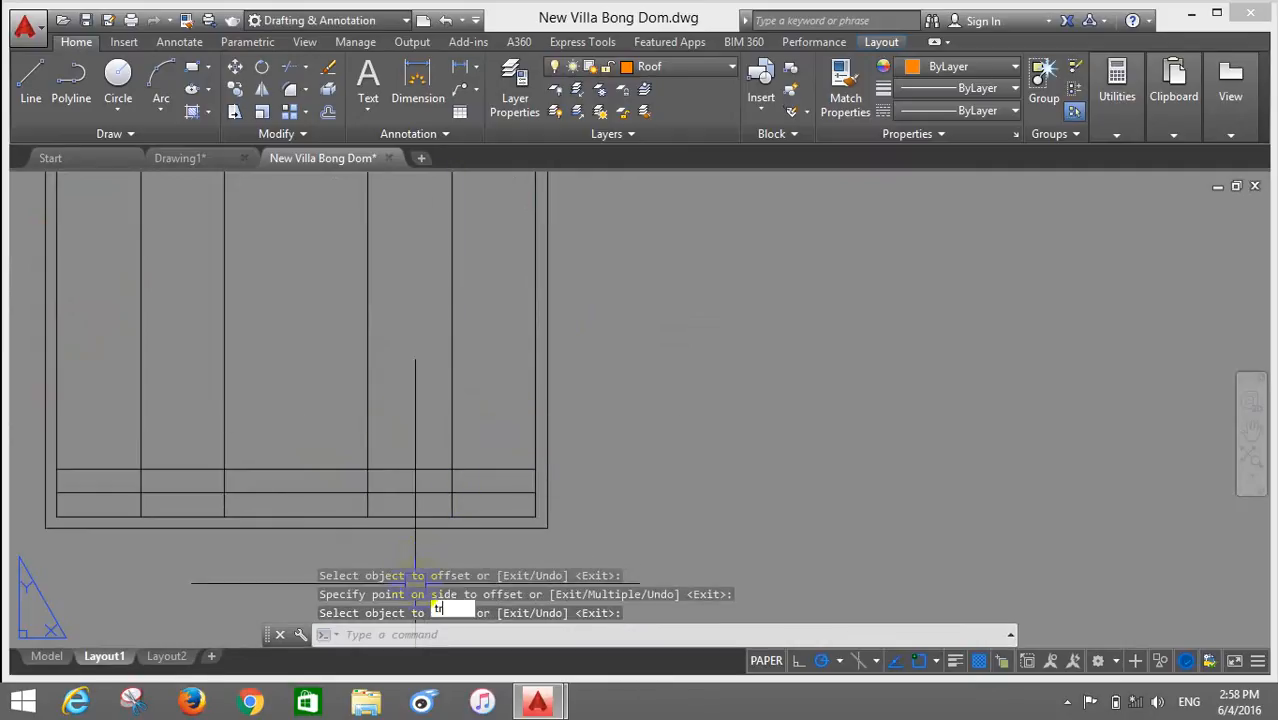
Step: Trim the four vertical column lines above the title block's top line
text(tr)
key(Return)
click(408, 467)
key(Return)
click(487, 412)
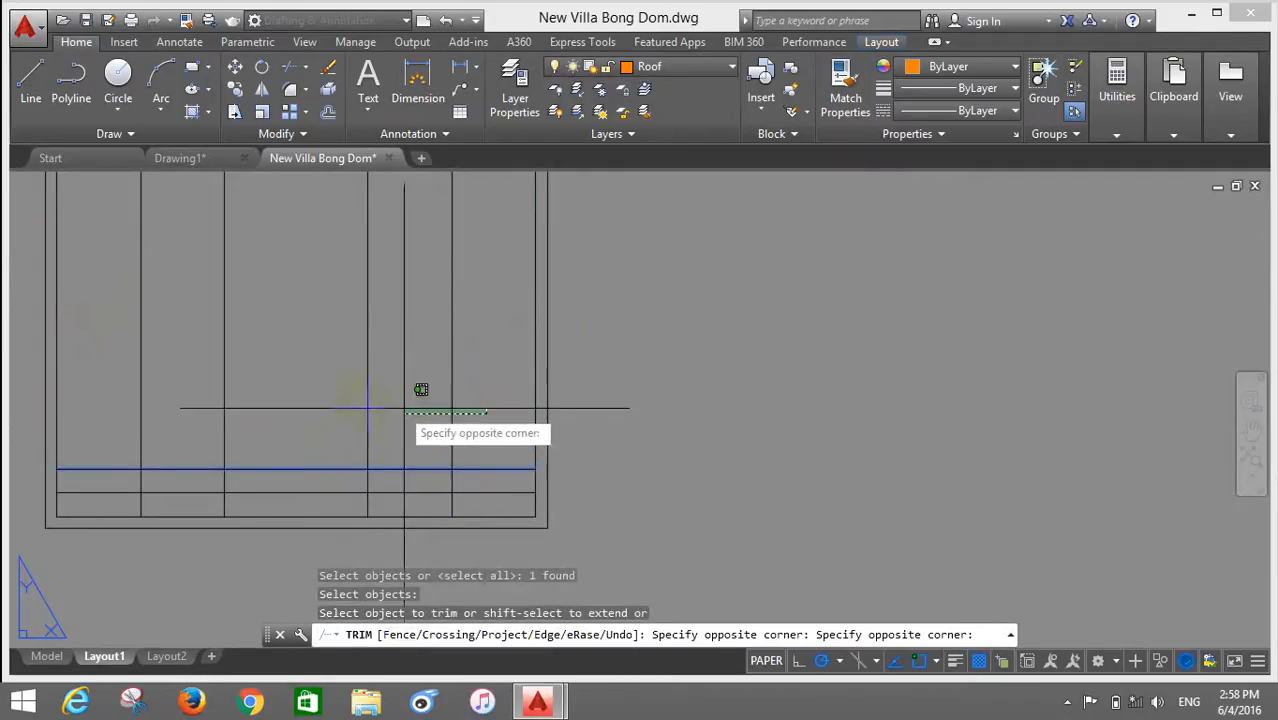
click(120, 364)
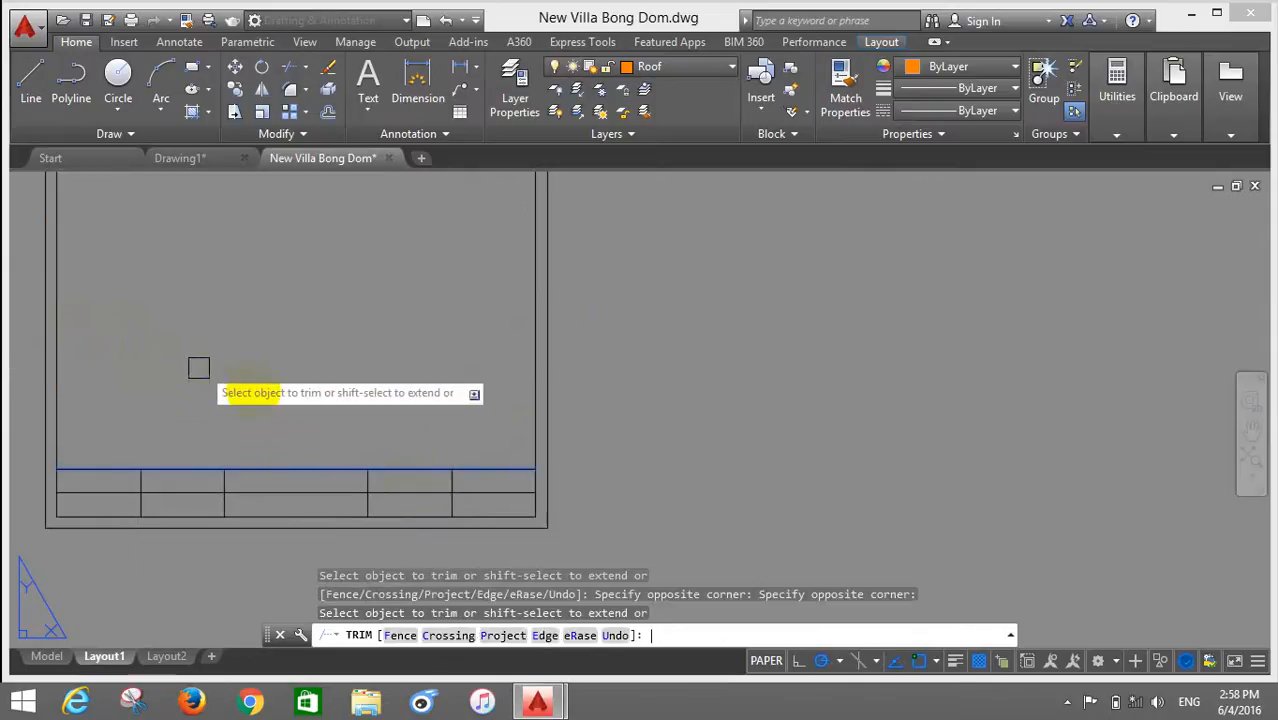
key(Return)
Step: Place multiline text in the lim style in the lower row of the title block's wide middle column
scroll(297, 470, down, 4)
scroll(361, 539, up, 4)
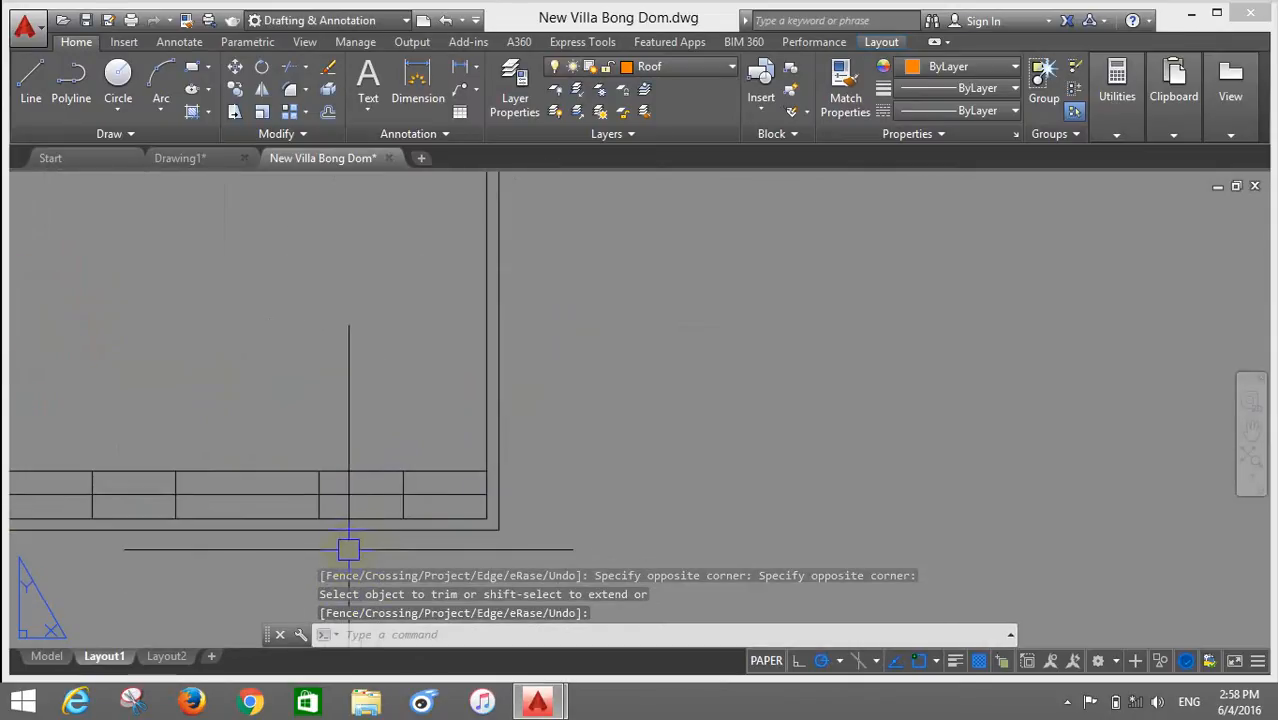
scroll(162, 544, up, 4)
text(t)
key(Return)
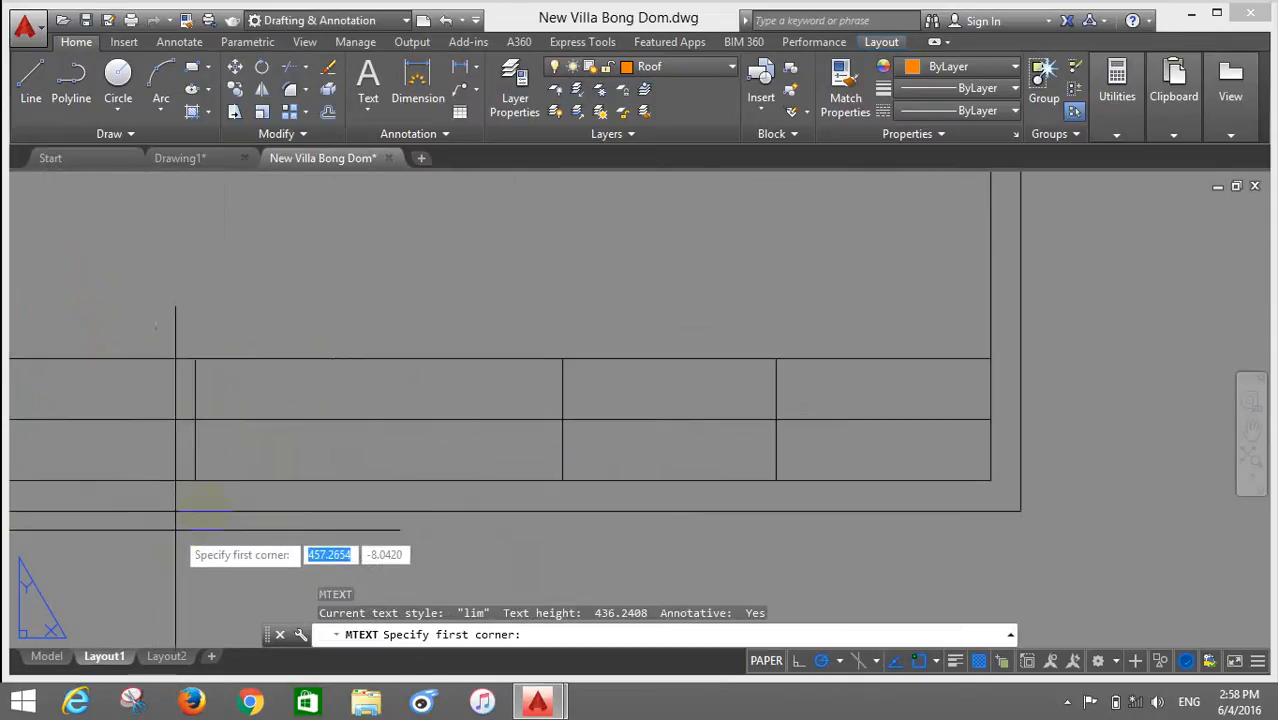
click(254, 436)
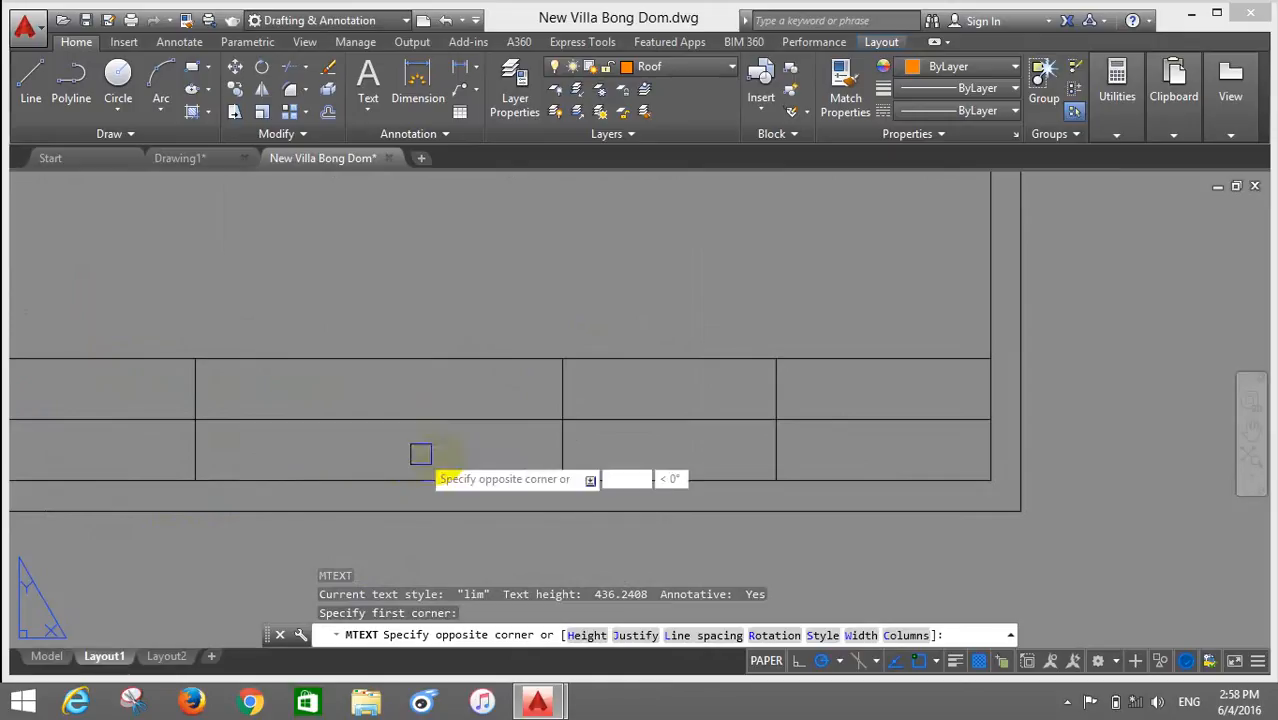
click(484, 468)
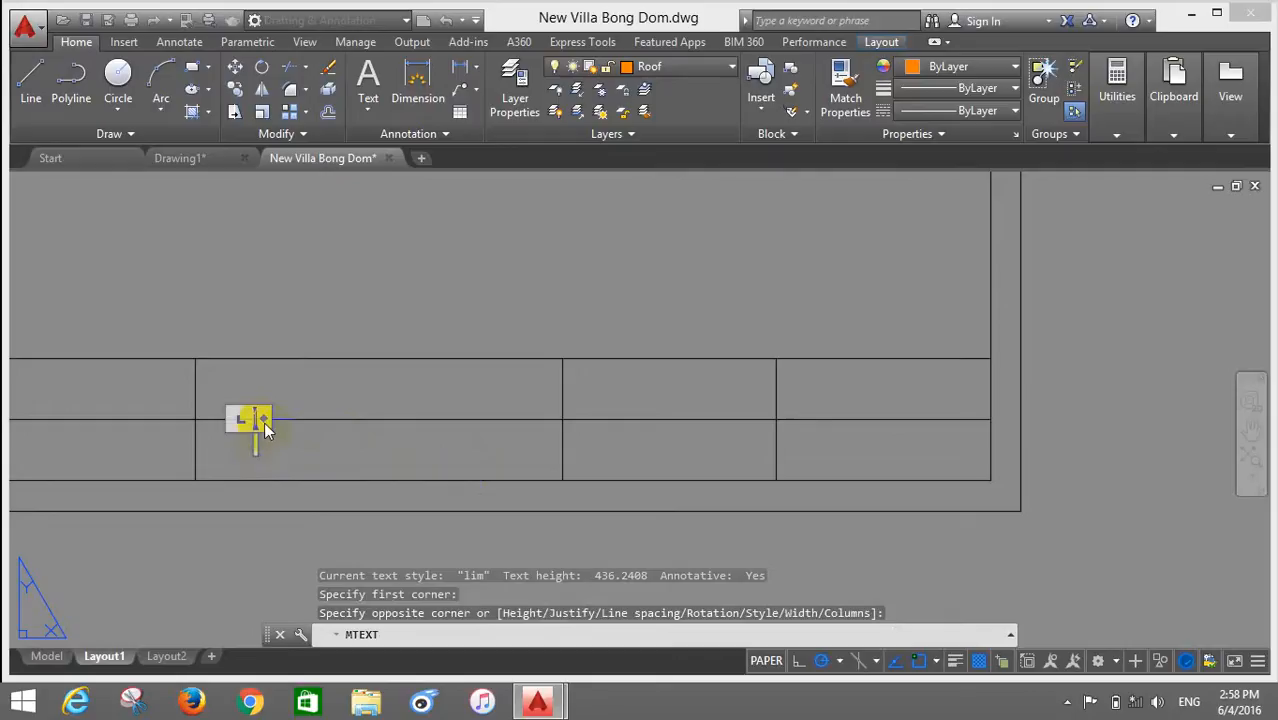
scroll(262, 428, up, 4)
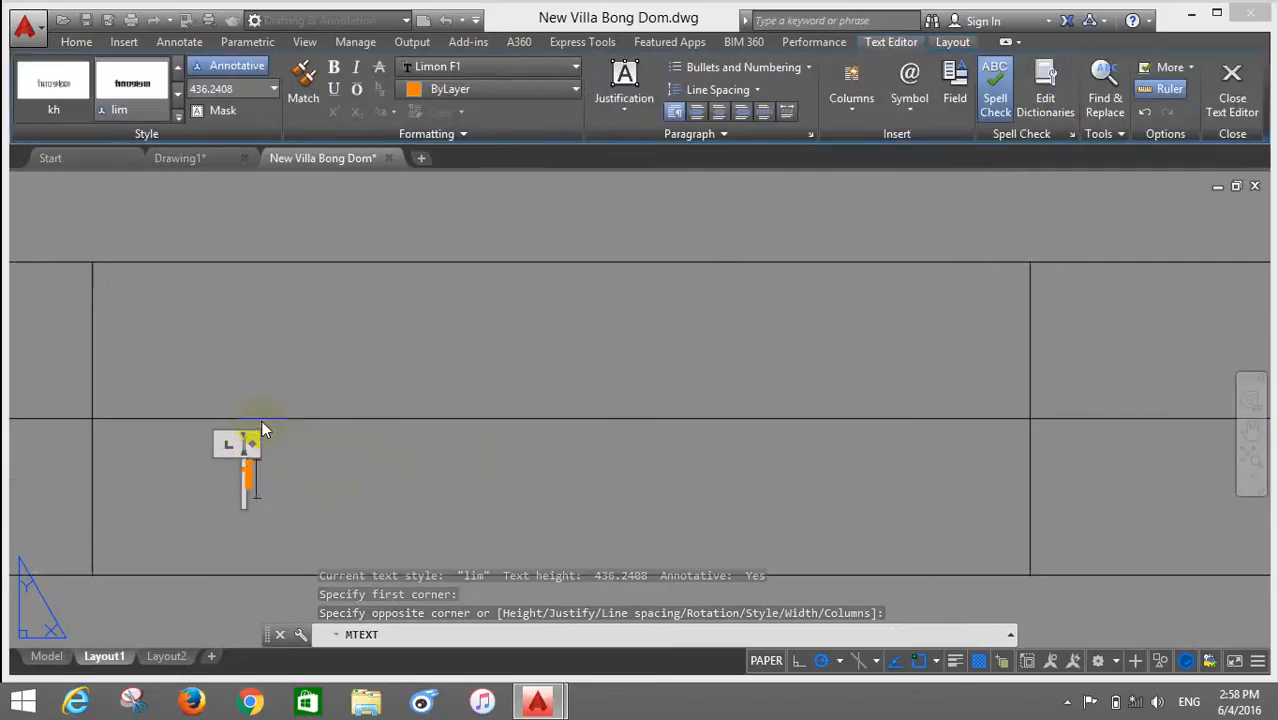
scroll(243, 488, up, 2)
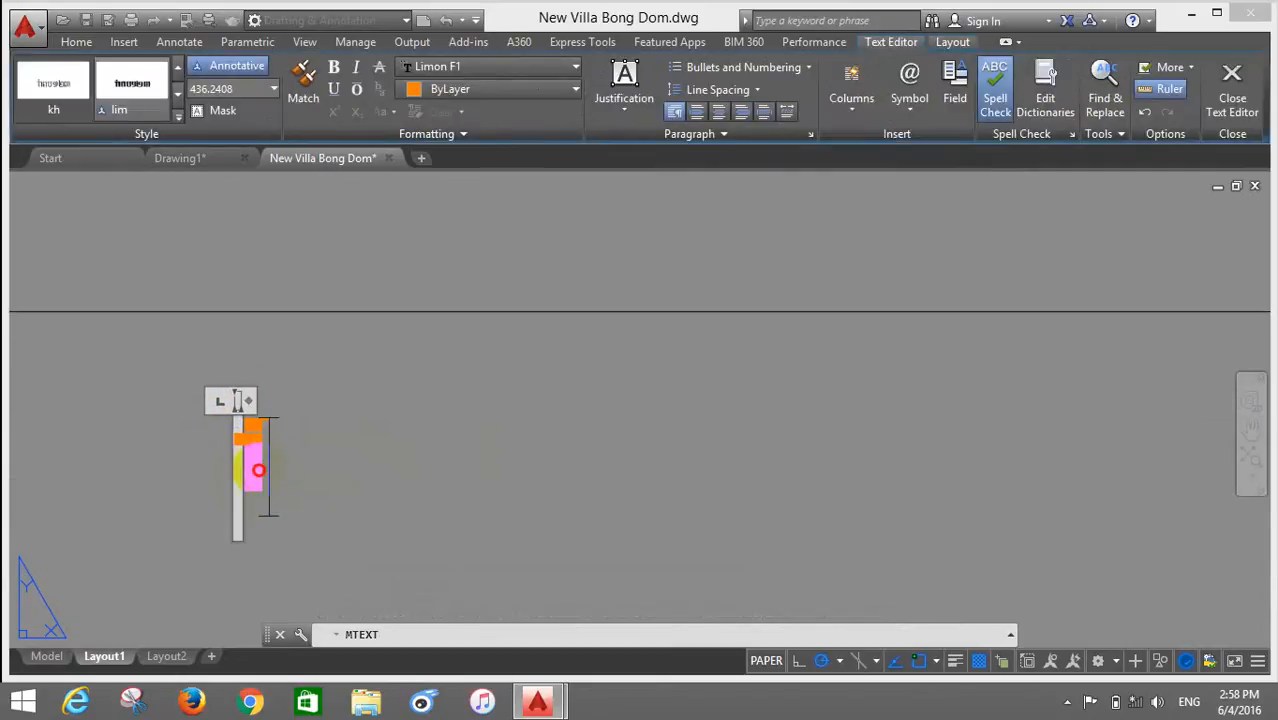
click(258, 471)
scroll(383, 499, down, 4)
scroll(385, 498, down, 8)
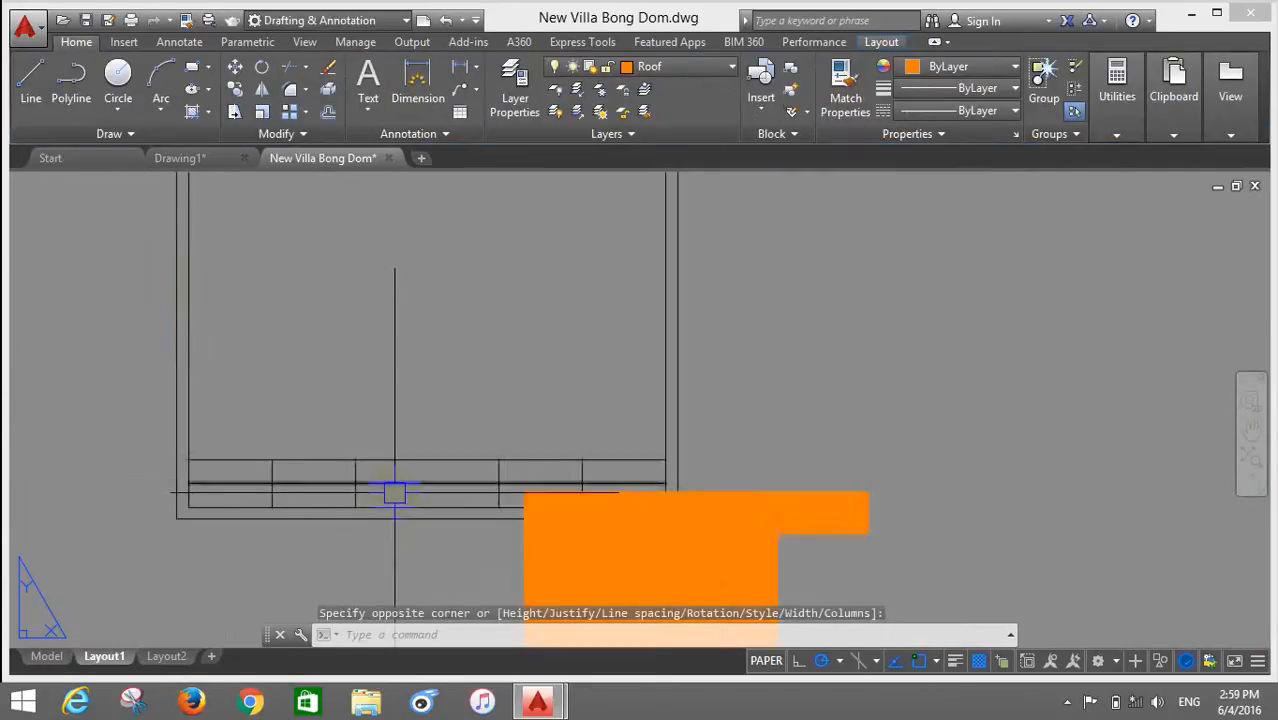
scroll(436, 388, down, 5)
click(489, 484)
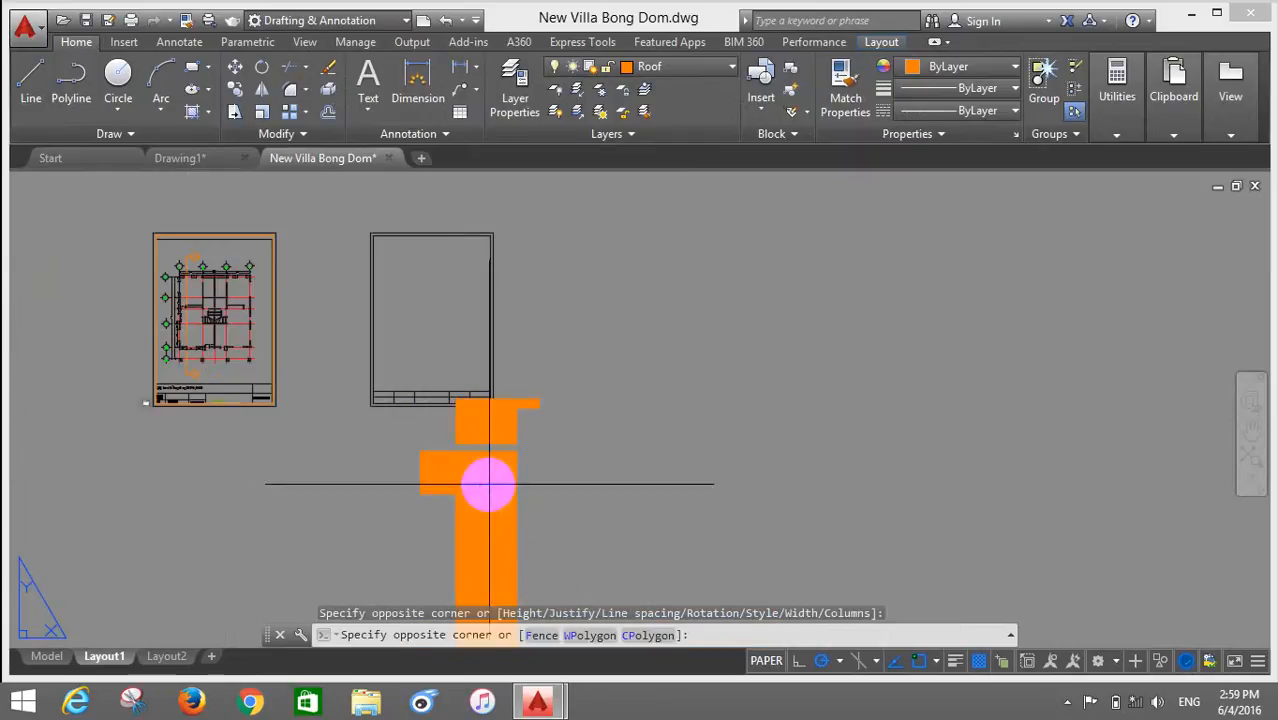
click(325, 527)
text(w)
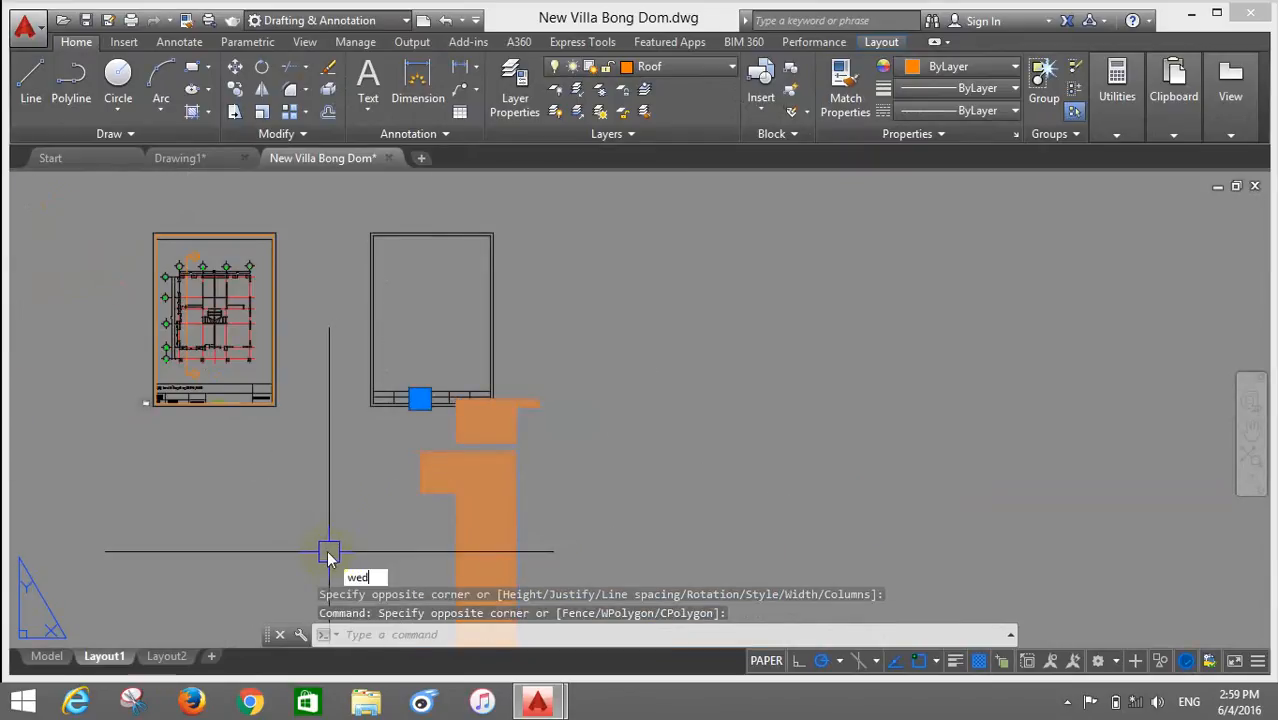
text(ed)
key(Escape)
text(ed)
key(Return)
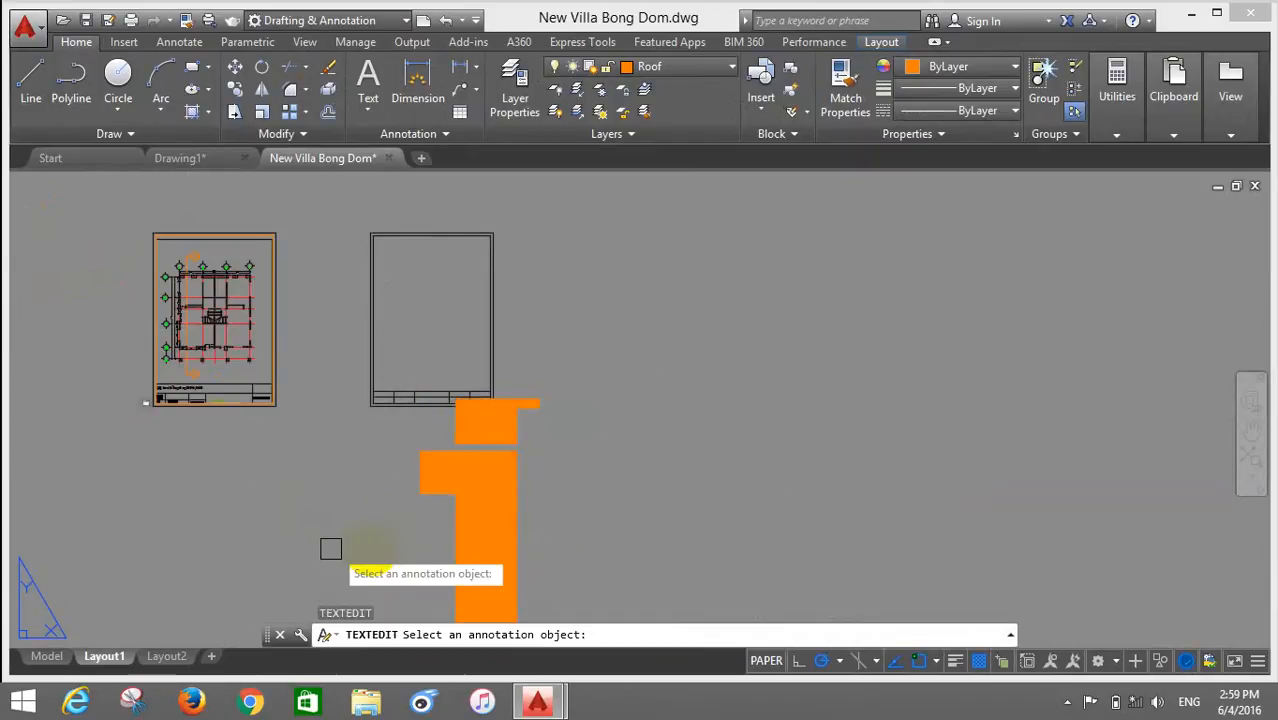
click(467, 537)
key(Return)
scroll(441, 472, down, 3)
scroll(442, 451, down, 5)
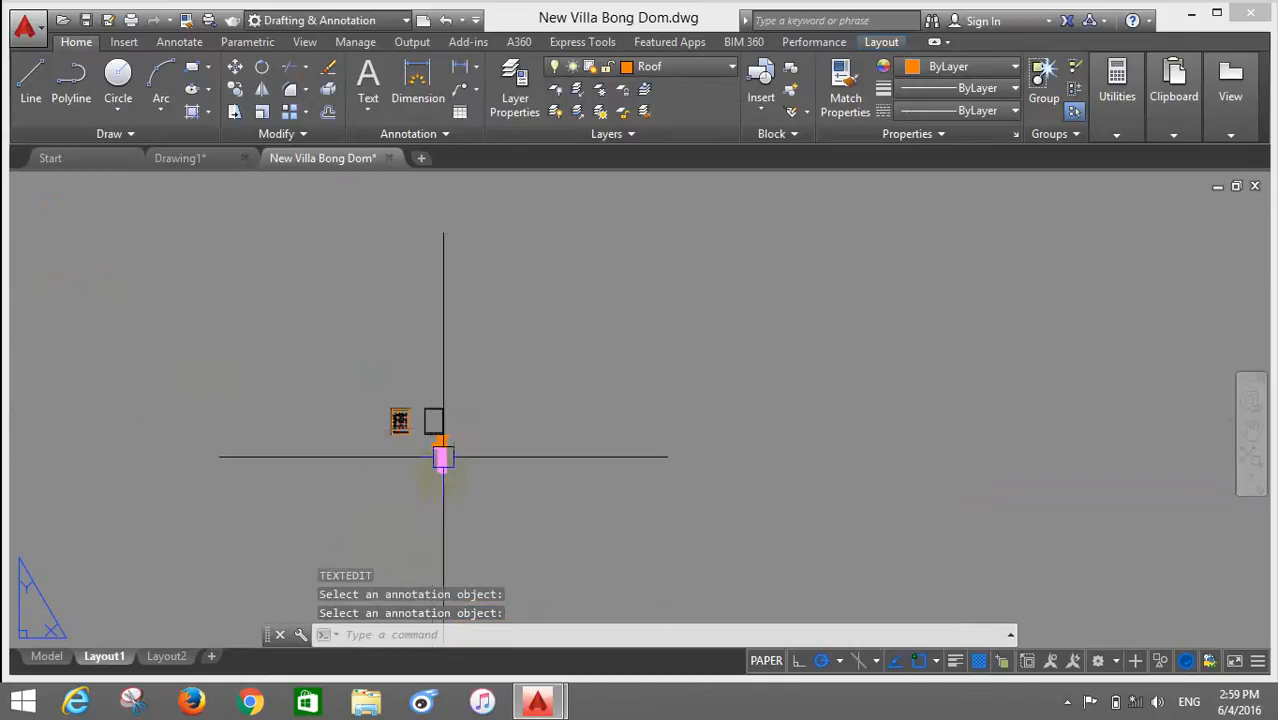
scroll(437, 471, up, 5)
key(Return)
key(Return)
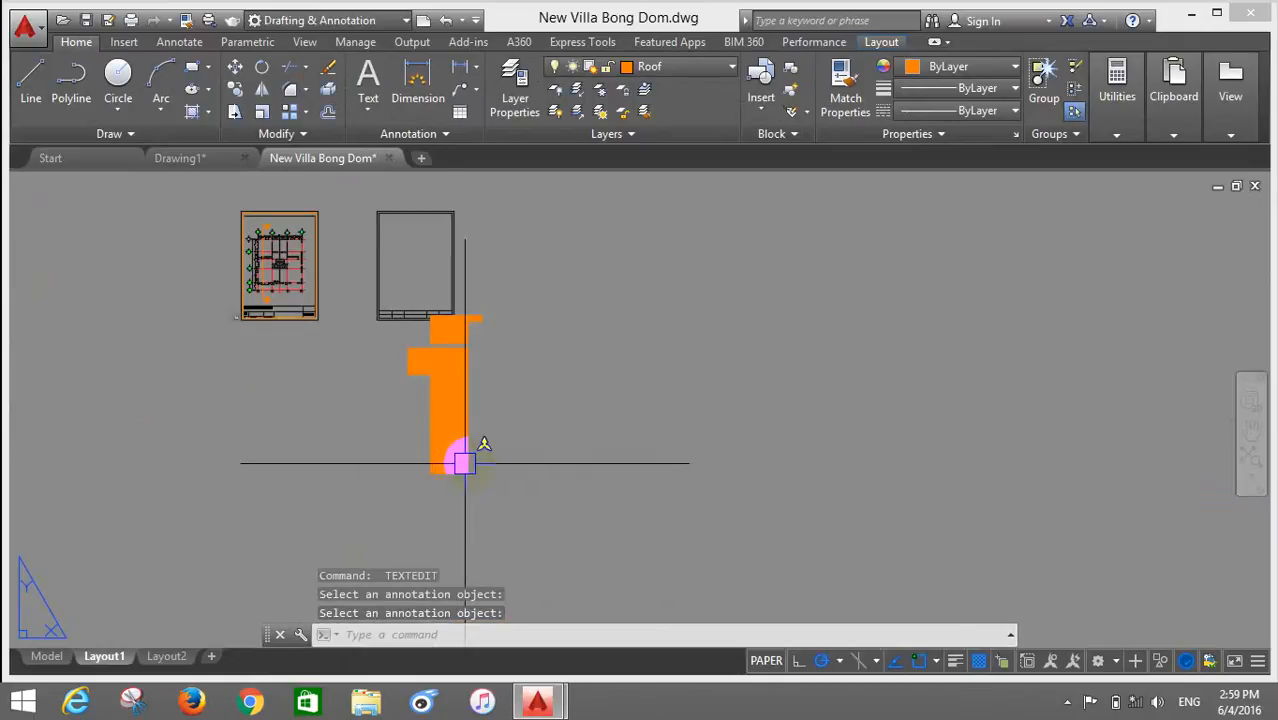
Step: Erase the oversized orange text beneath the second sheet frame
click(466, 460)
text(e)
key(Return)
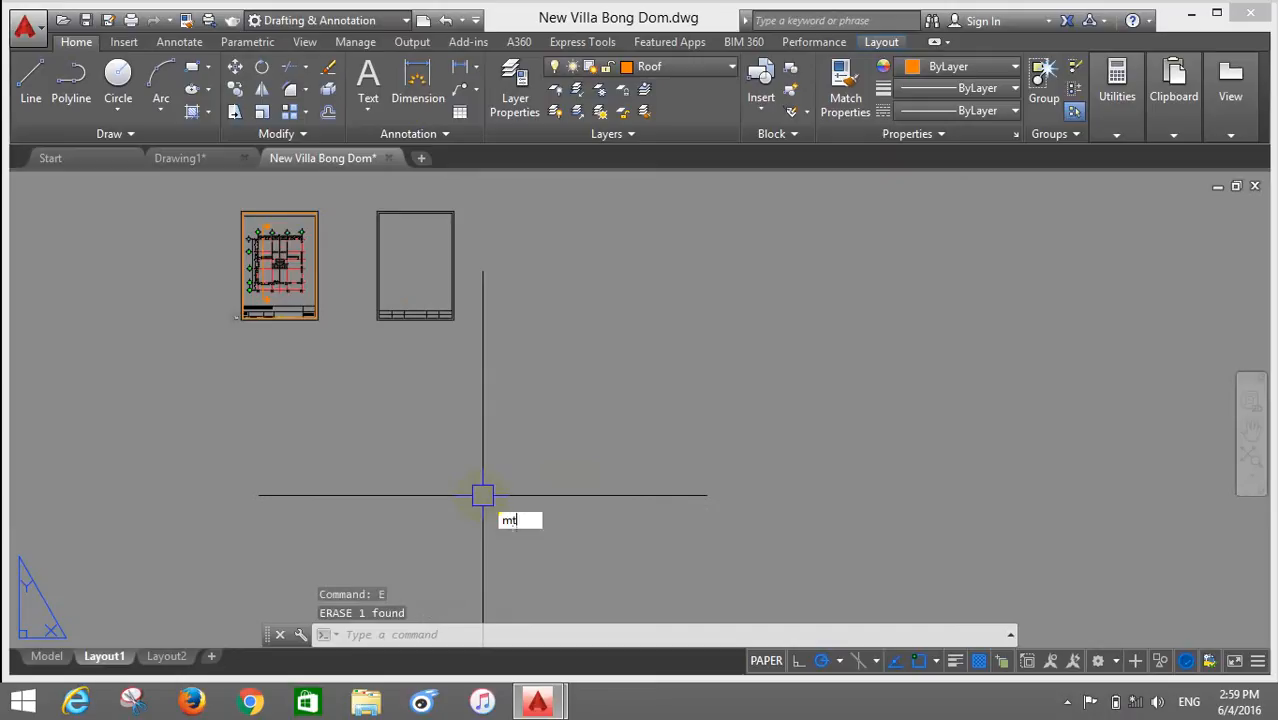
Step: Start a multiline text box in the upper row of the title block's wide middle column
text(mt)
key(Return)
scroll(413, 340, up, 6)
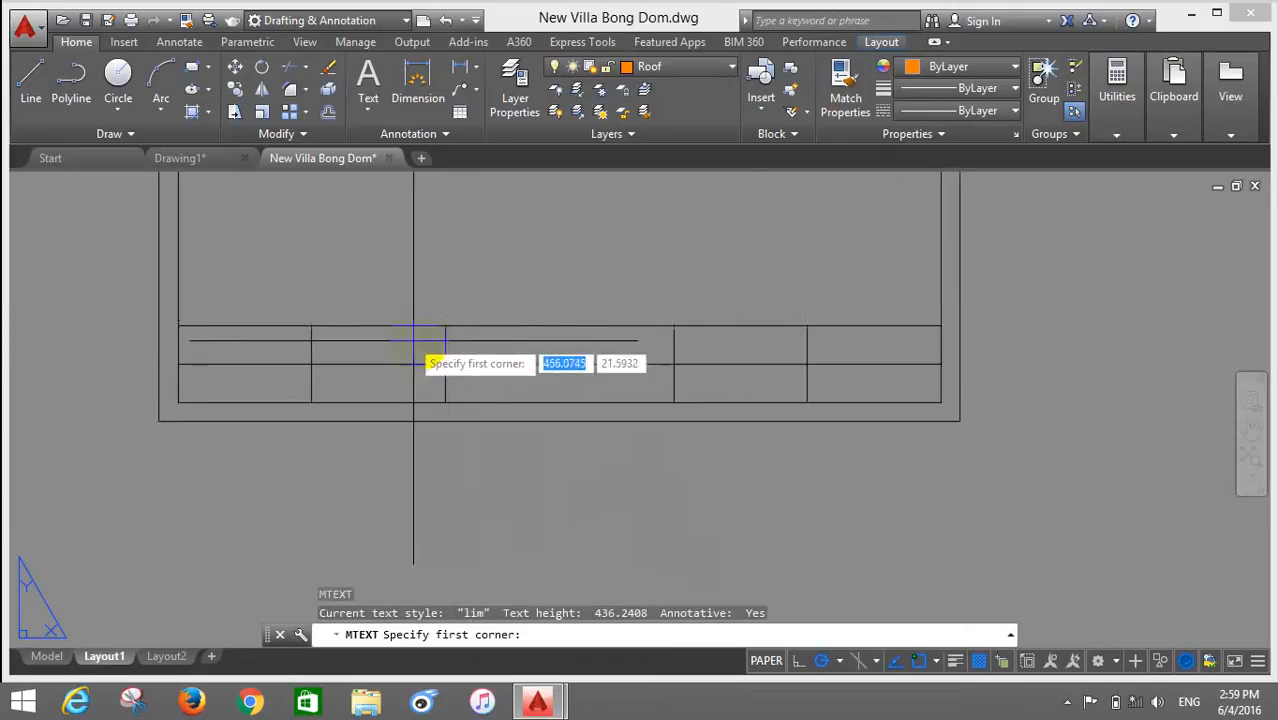
scroll(413, 340, up, 3)
click(510, 327)
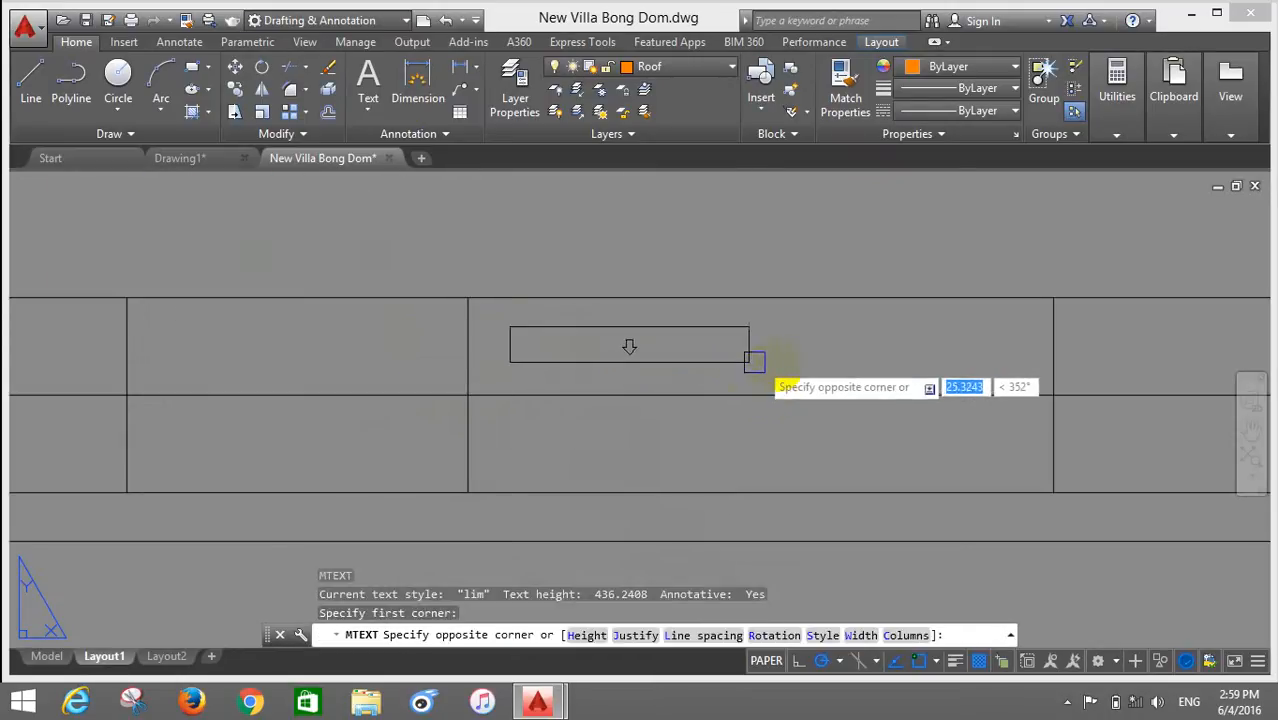
click(864, 362)
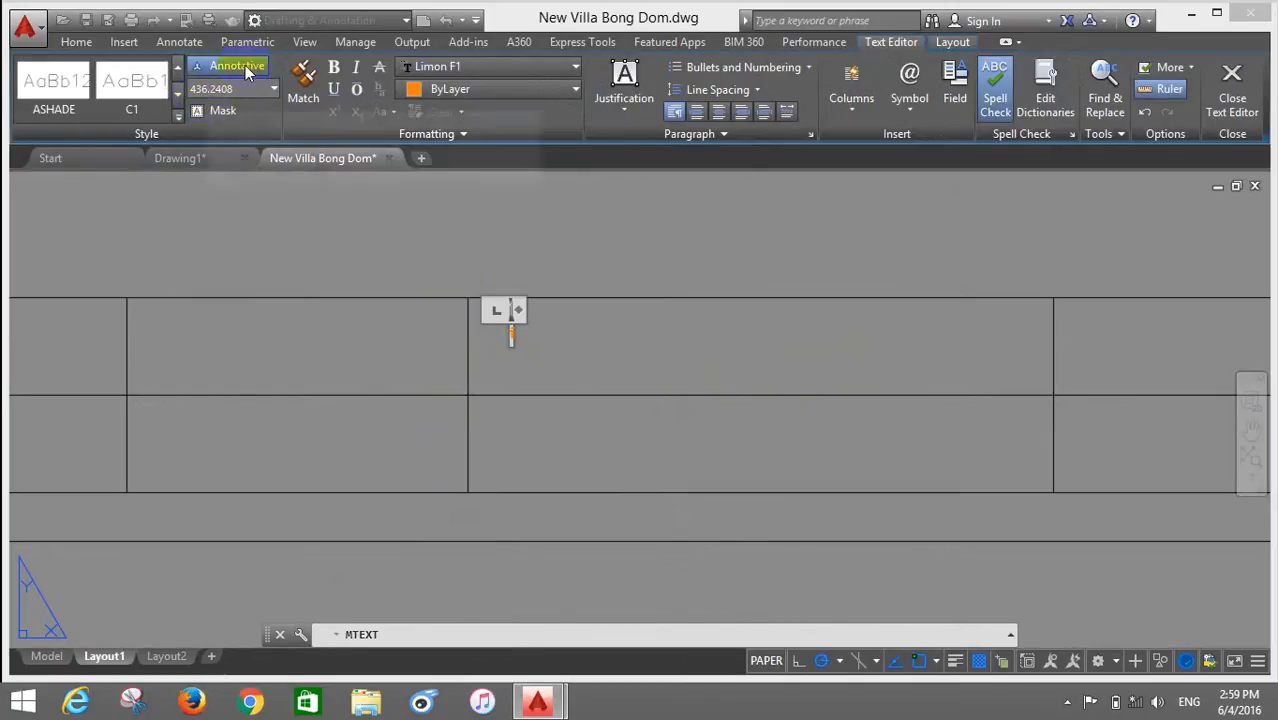
Step: Set the font of the new multiline text to Times New Roman
click(532, 69)
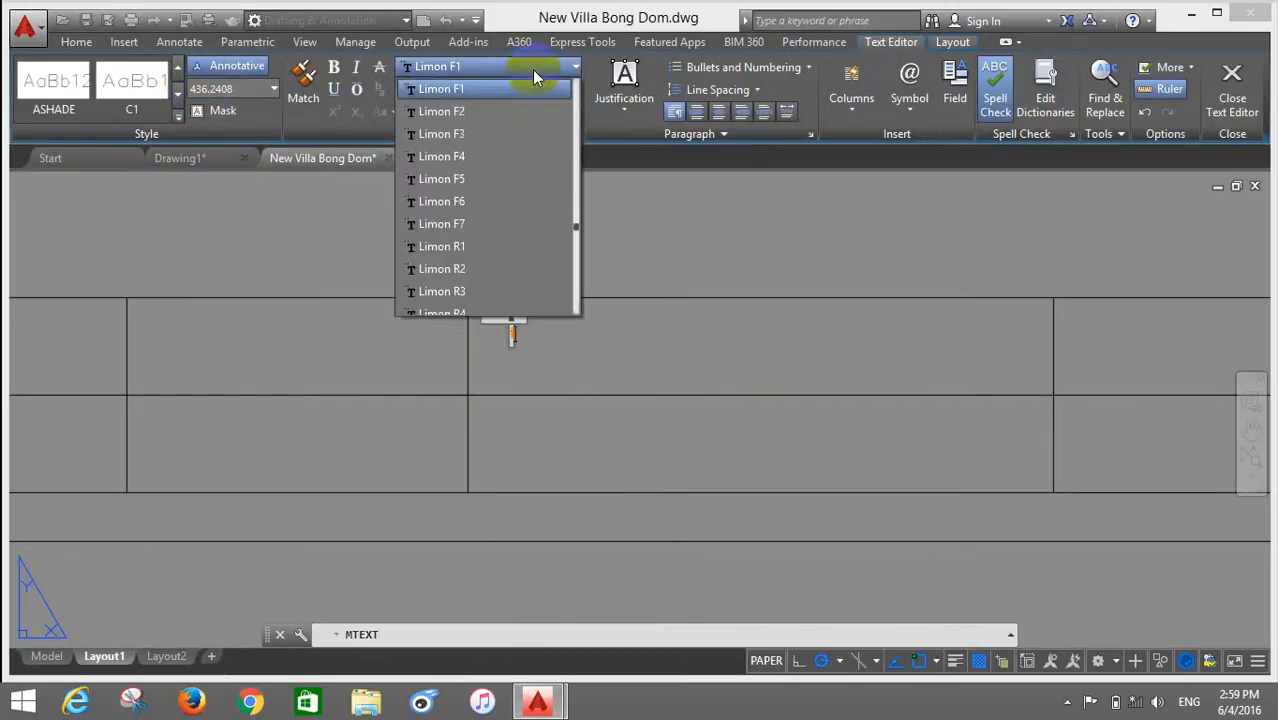
text(ti)
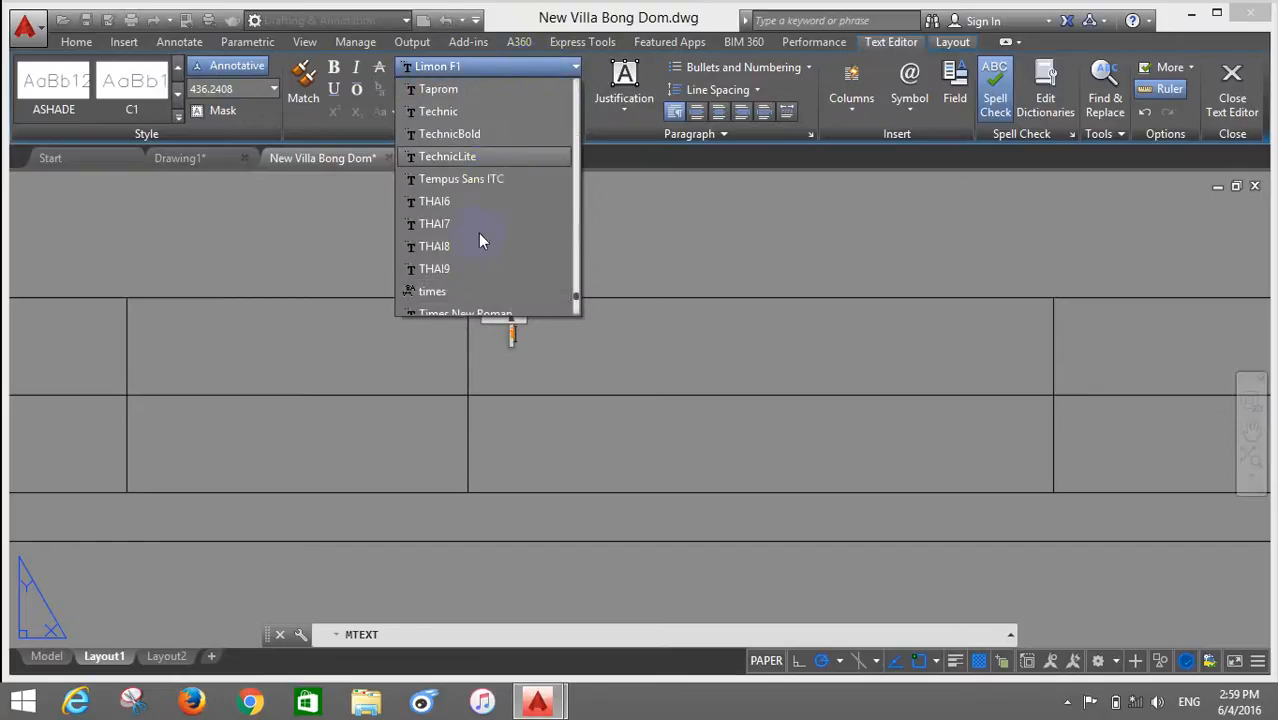
click(475, 314)
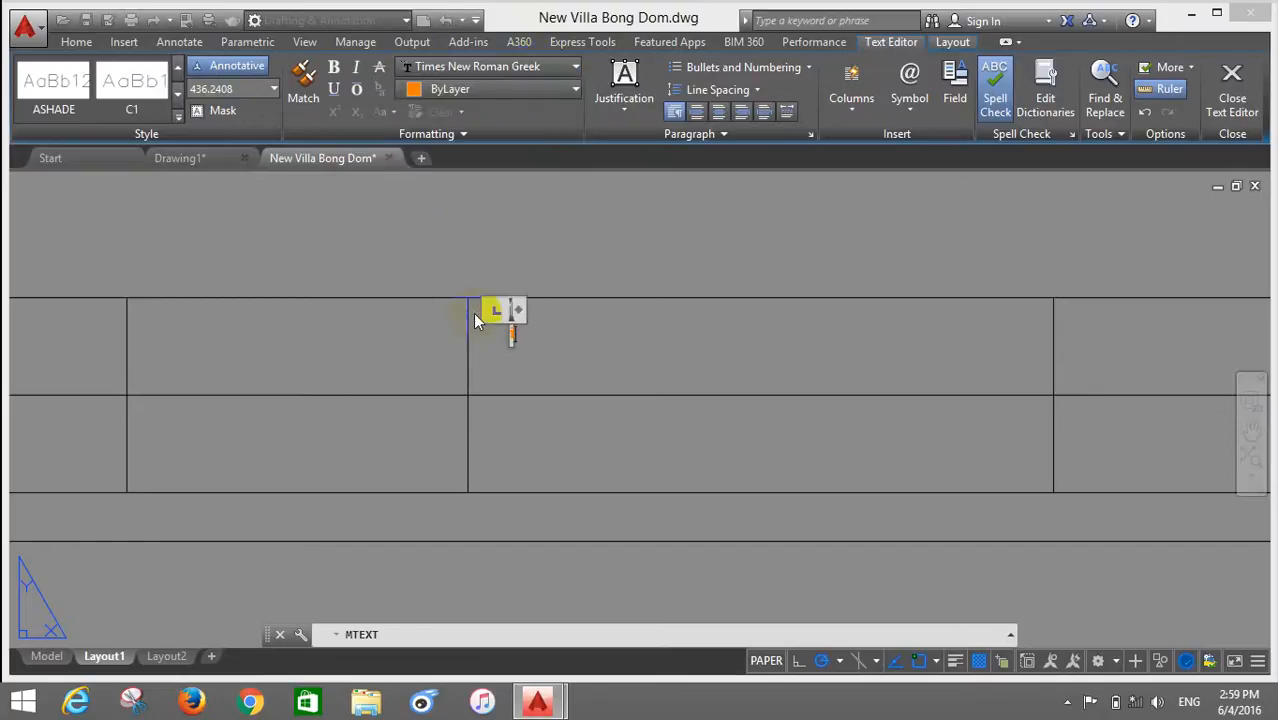
click(509, 67)
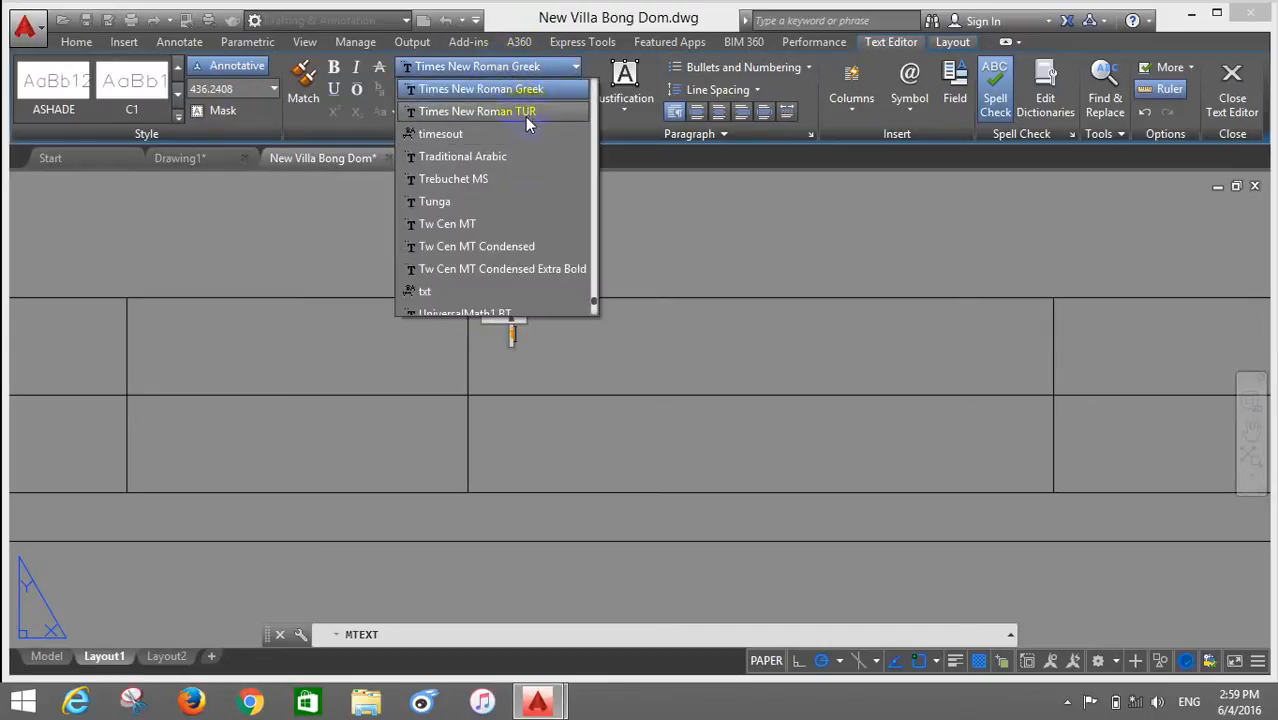
scroll(524, 122, up, 5)
scroll(521, 128, down, 1)
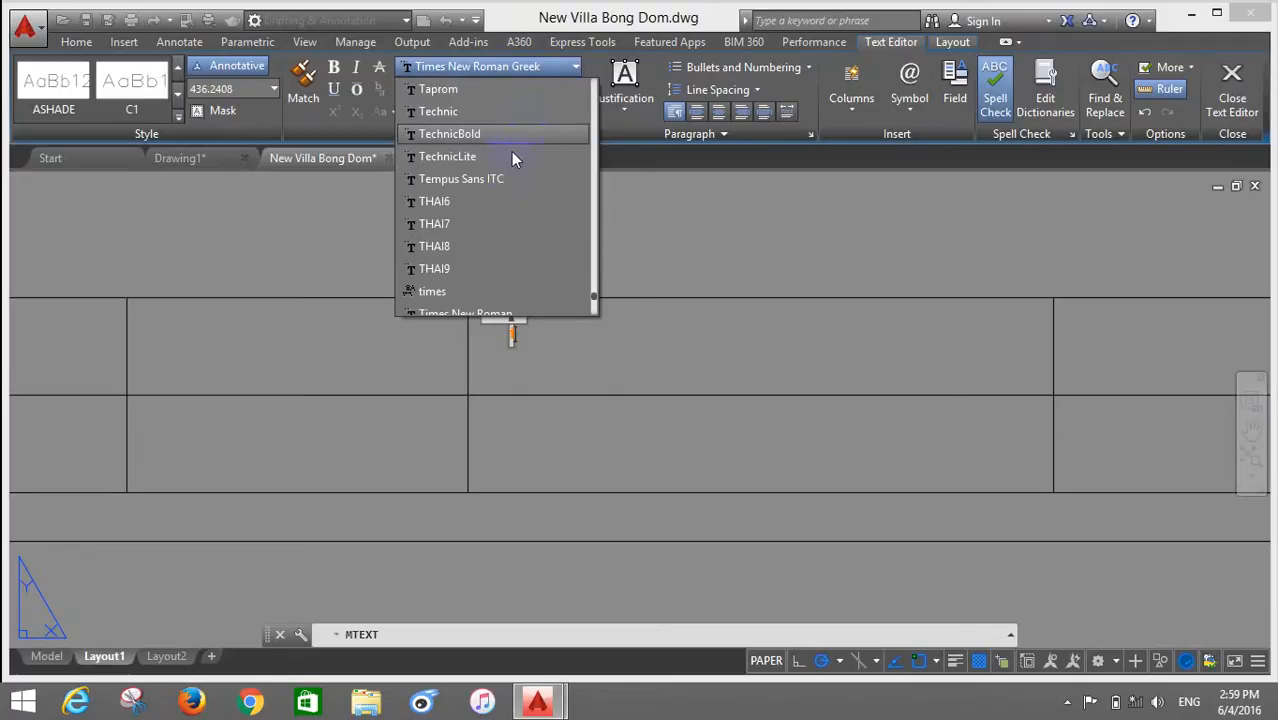
scroll(493, 305, down, 1)
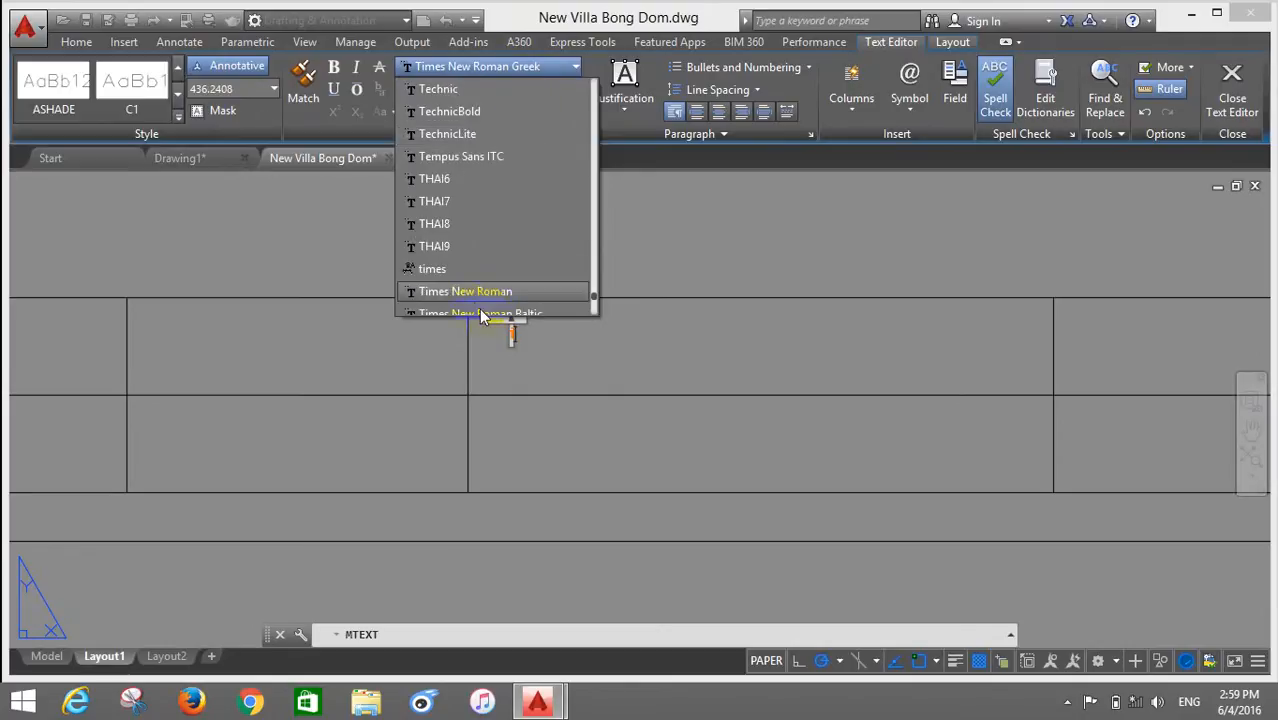
click(471, 290)
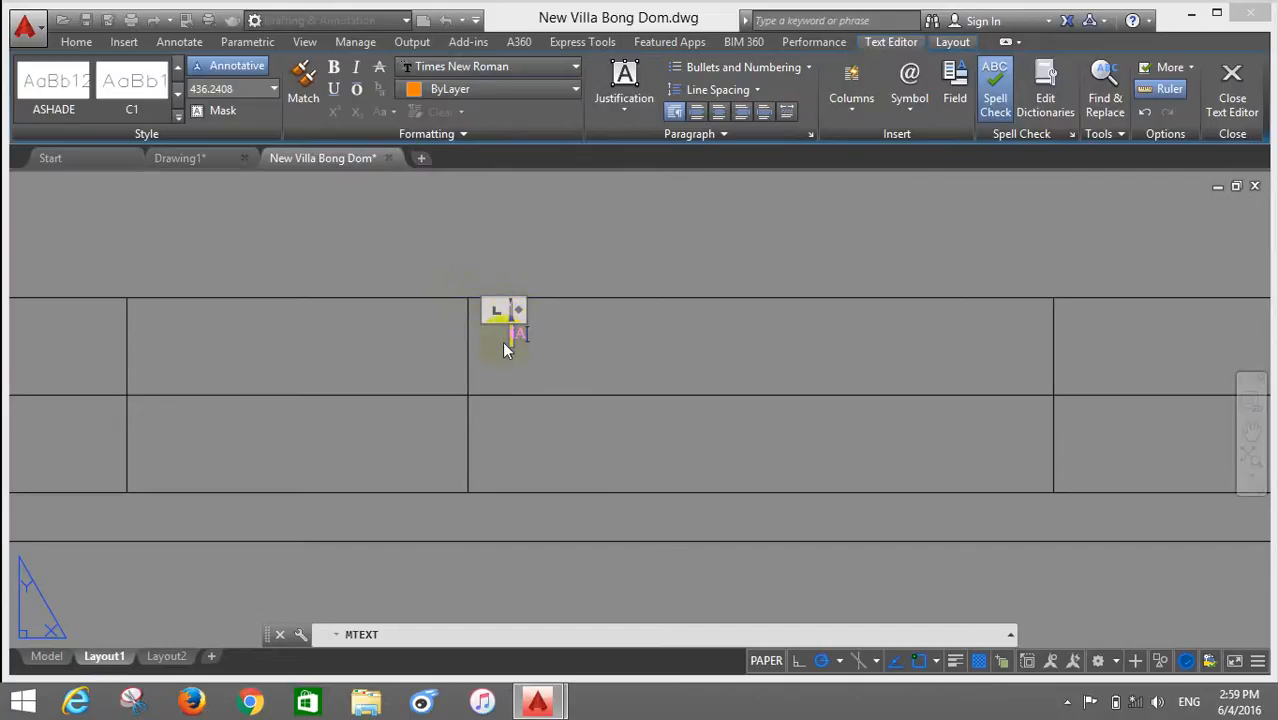
Step: Make the text read only A by removing the stray leading character, widen its text box and finish the text
scroll(502, 341, up, 6)
scroll(517, 340, up, 1)
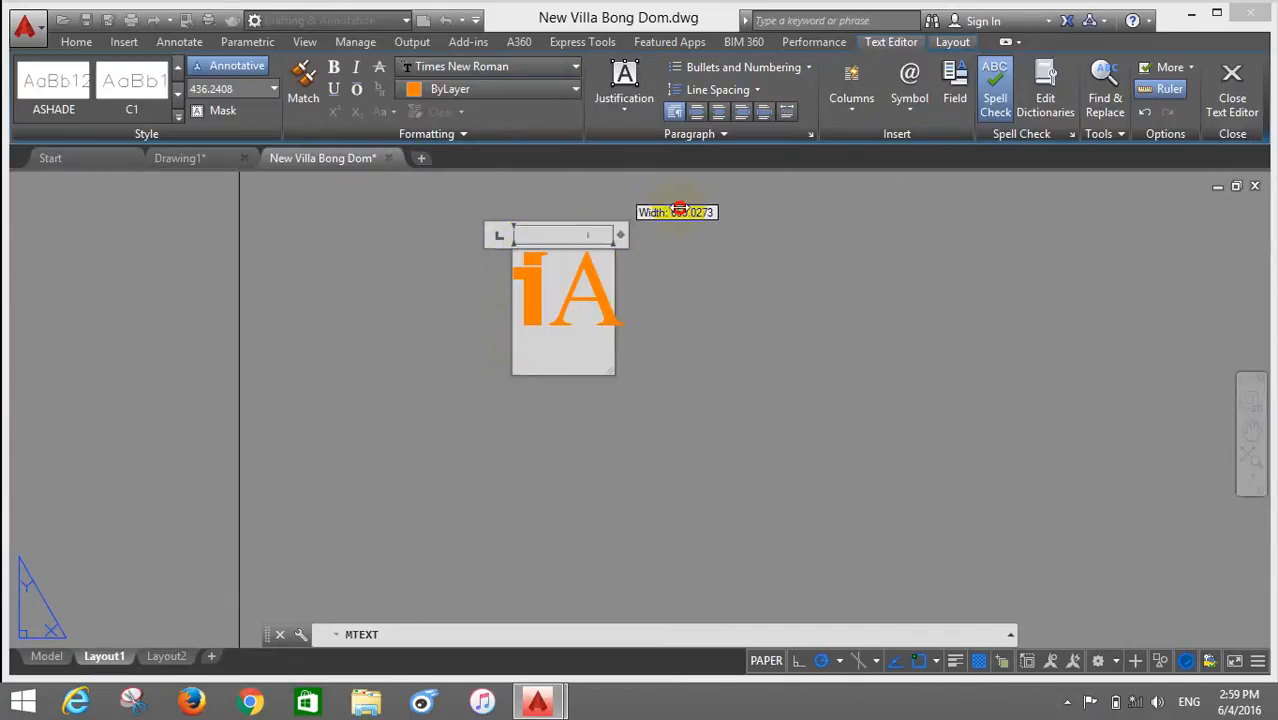
drag(552, 289, 518, 302)
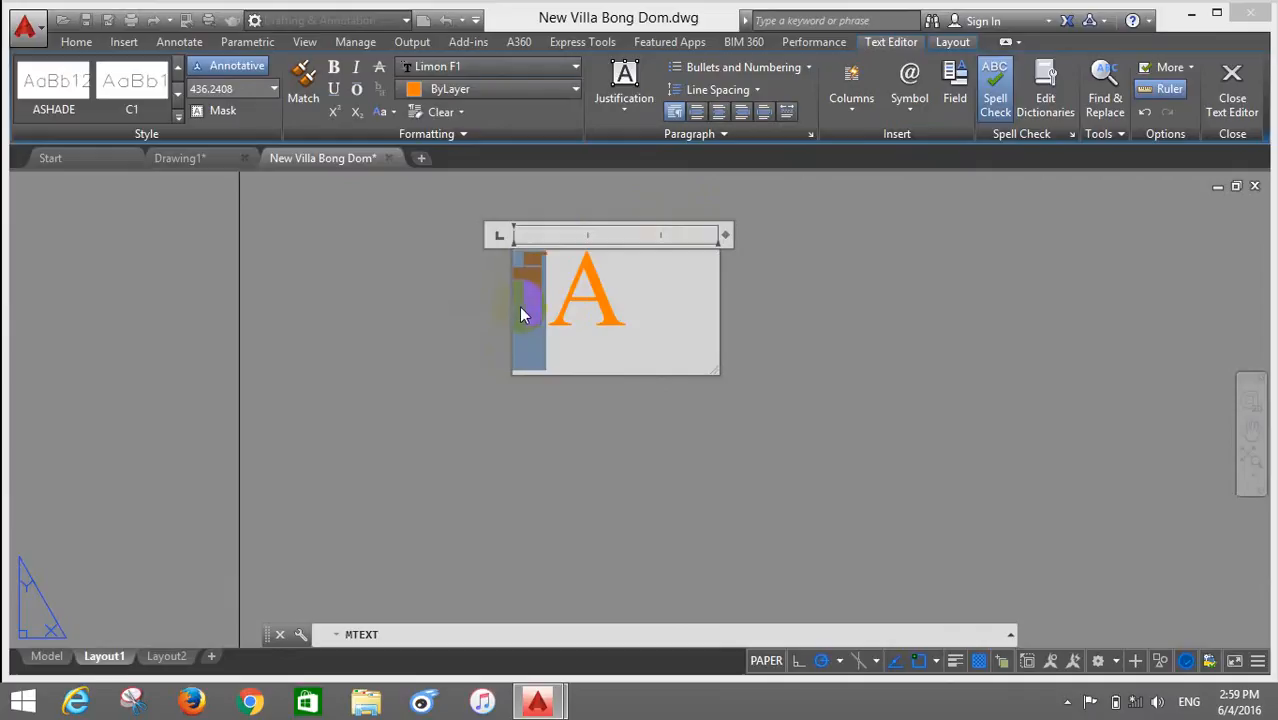
click(562, 313)
scroll(394, 347, down, 1)
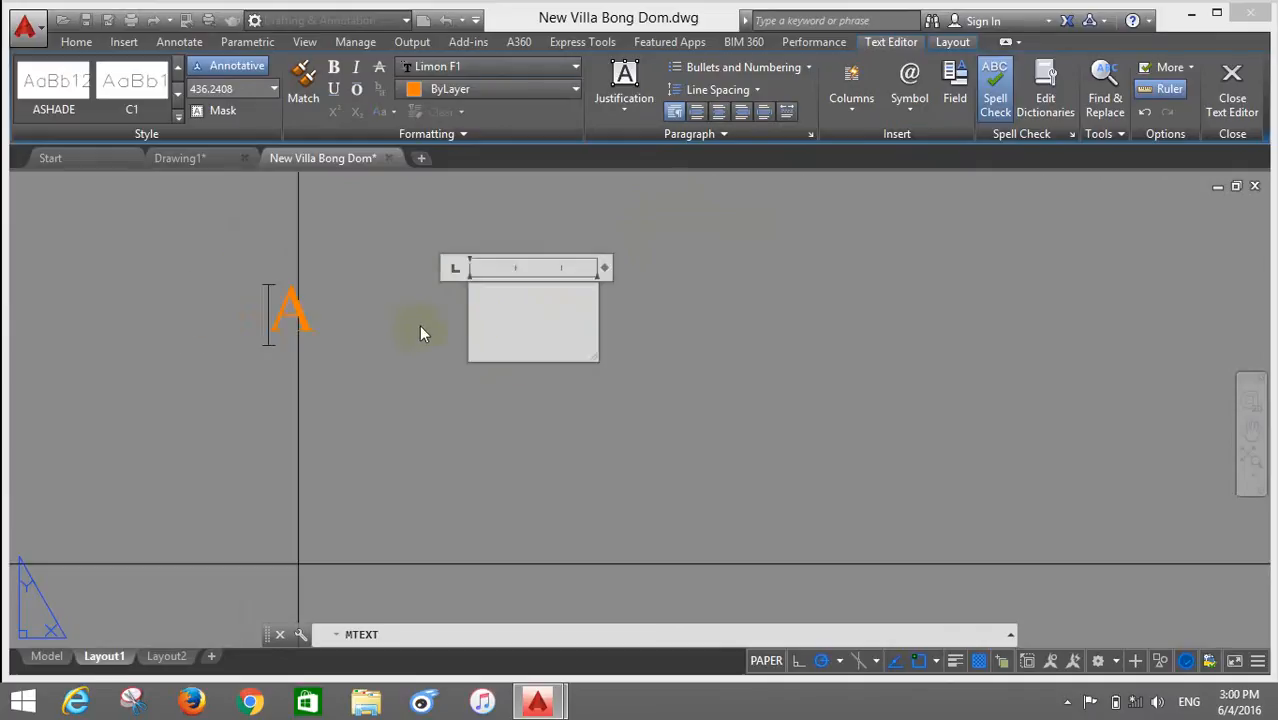
click(478, 286)
click(467, 271)
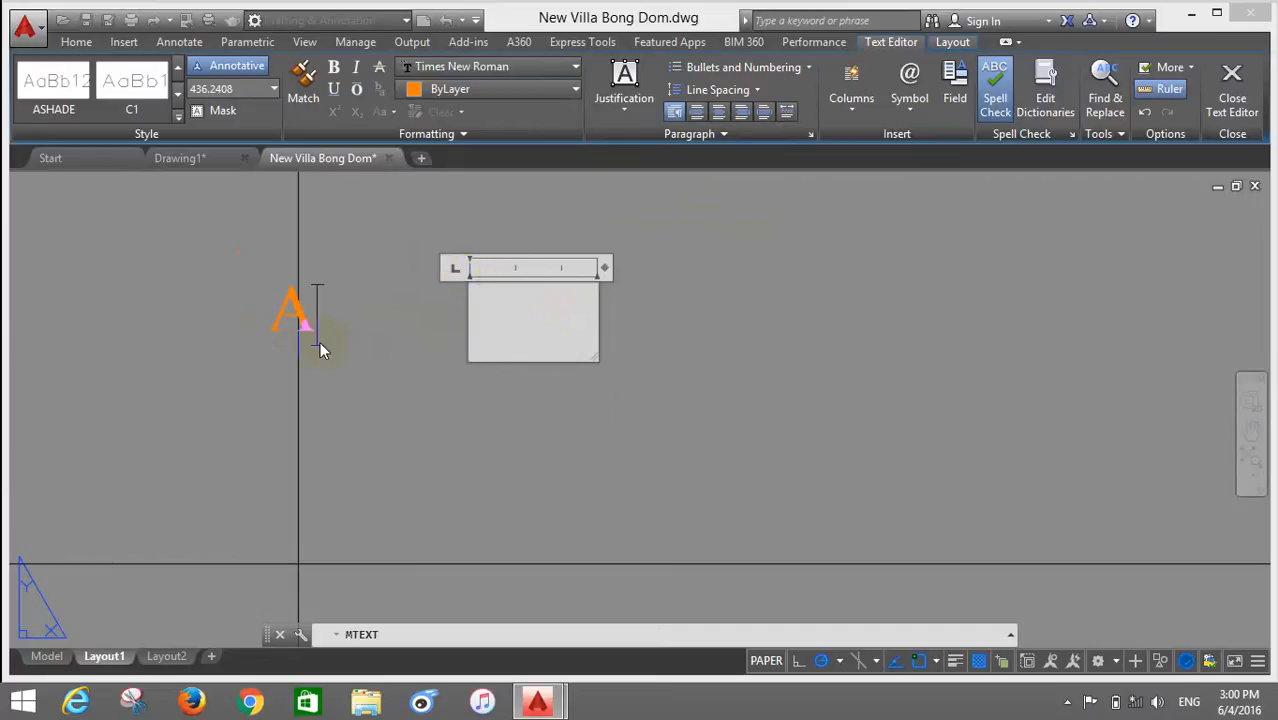
key(BackSpace)
text(A)
click(508, 294)
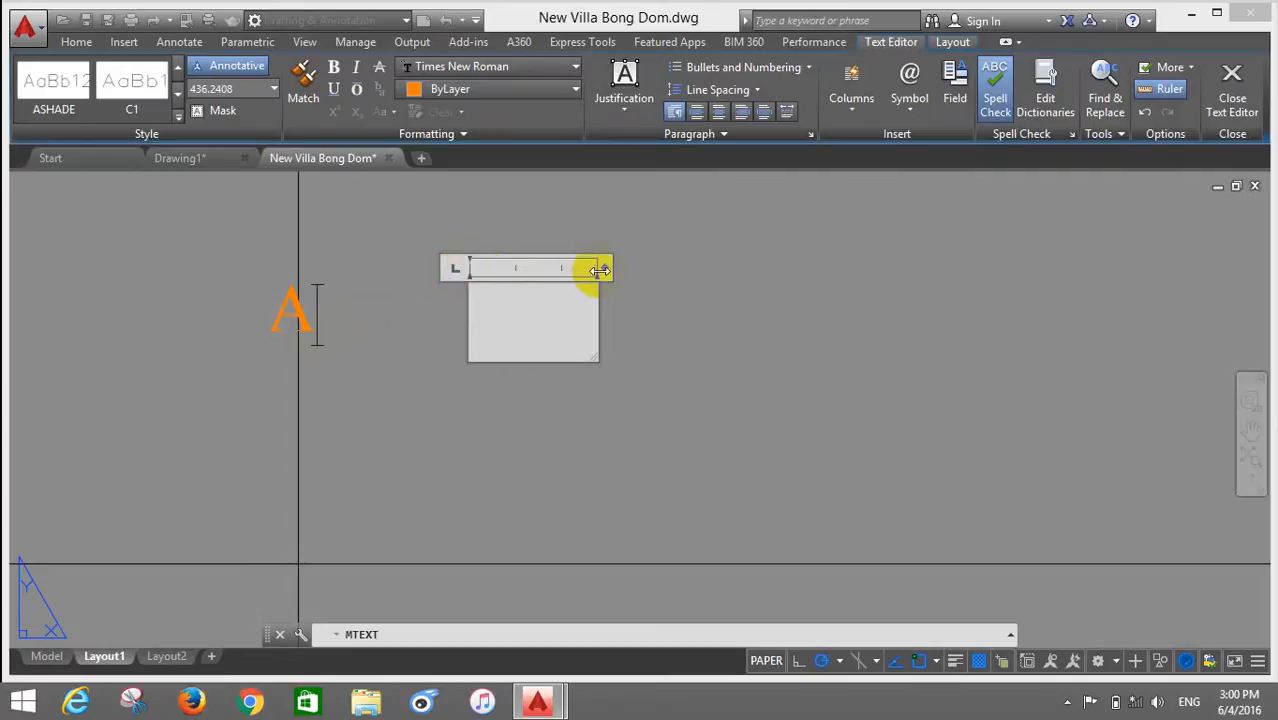
drag(599, 270, 706, 268)
click(491, 285)
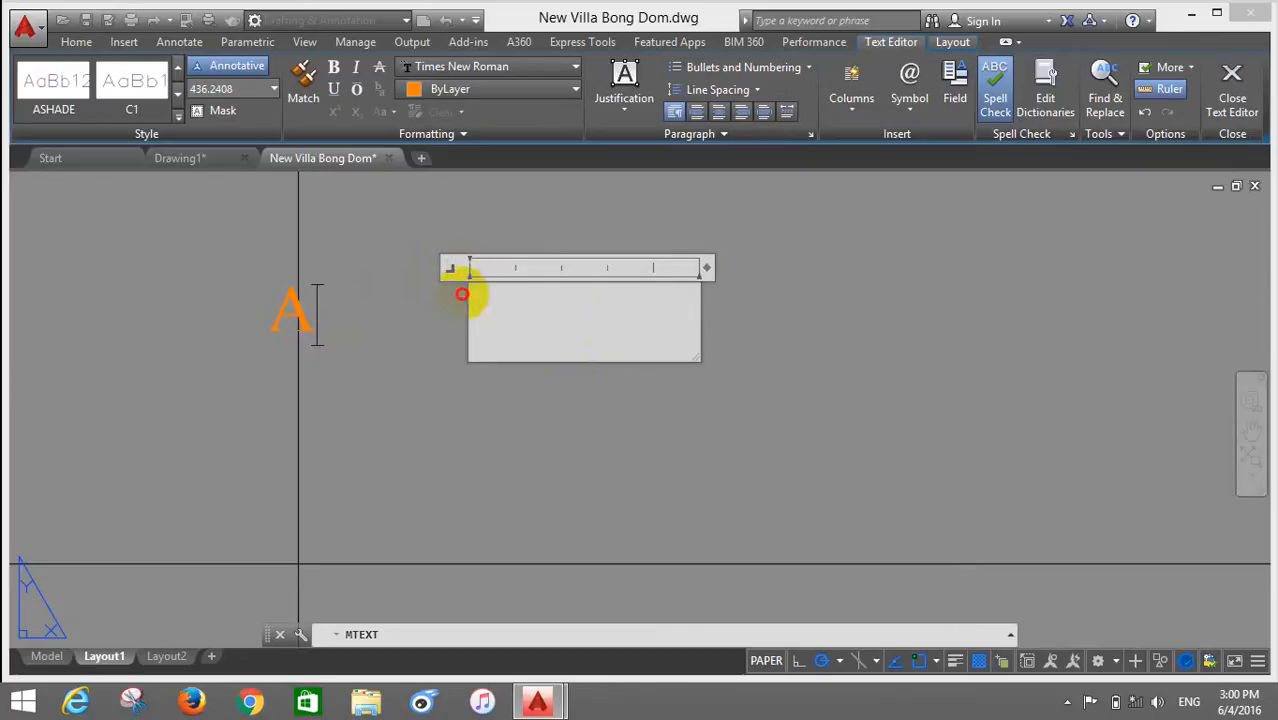
Step: Reopen the oversized letter A for editing and set its text height to 25
scroll(448, 328, up, 5)
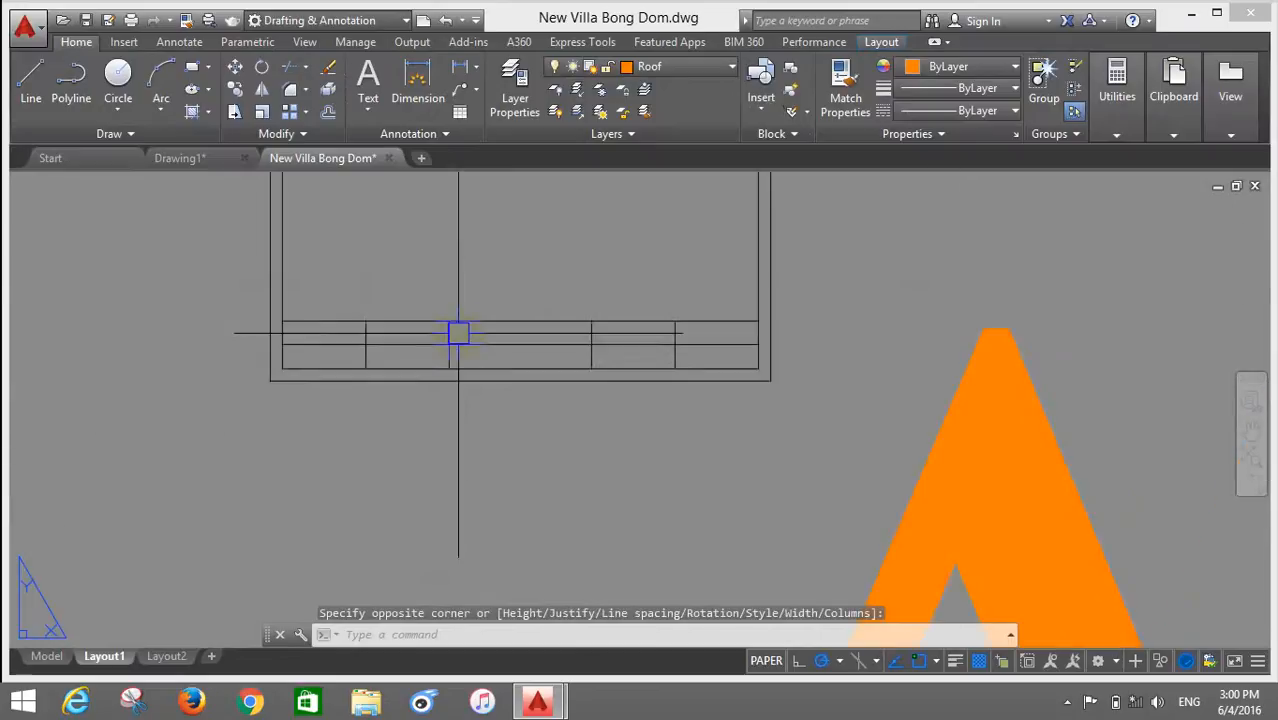
scroll(458, 333, down, 10)
scroll(540, 390, up, 6)
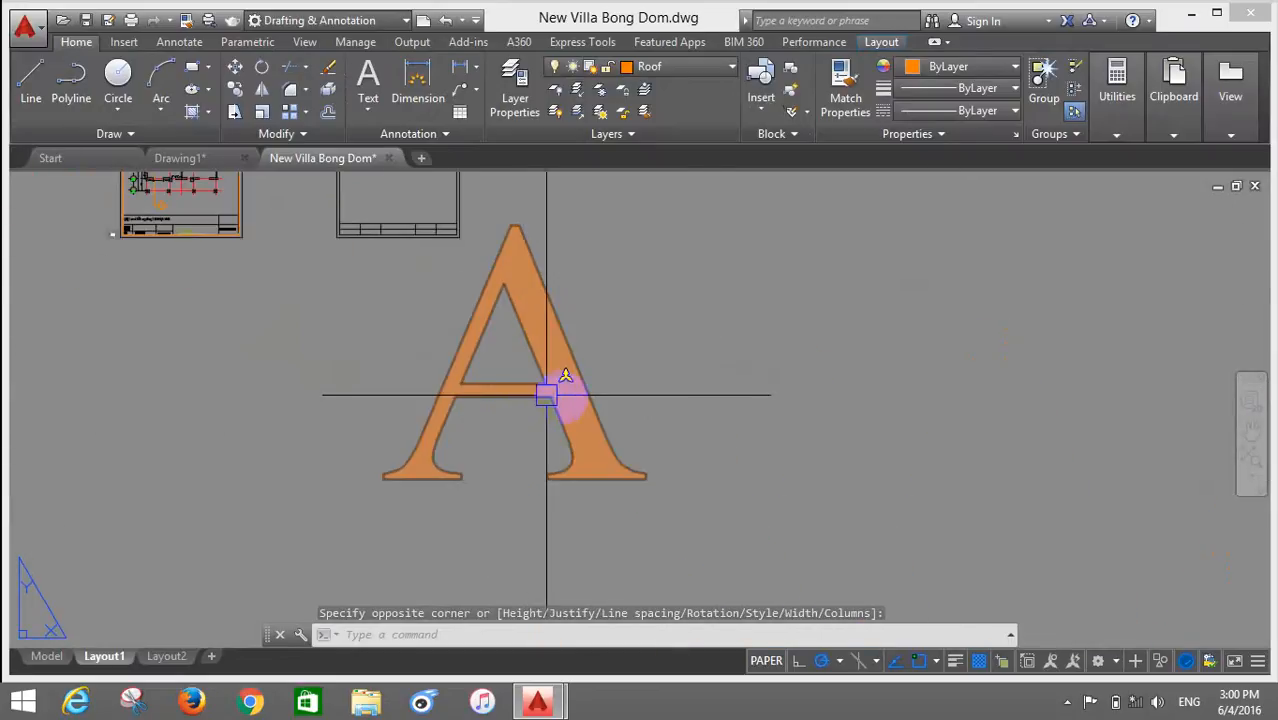
click(546, 395)
text(ed)
key(Return)
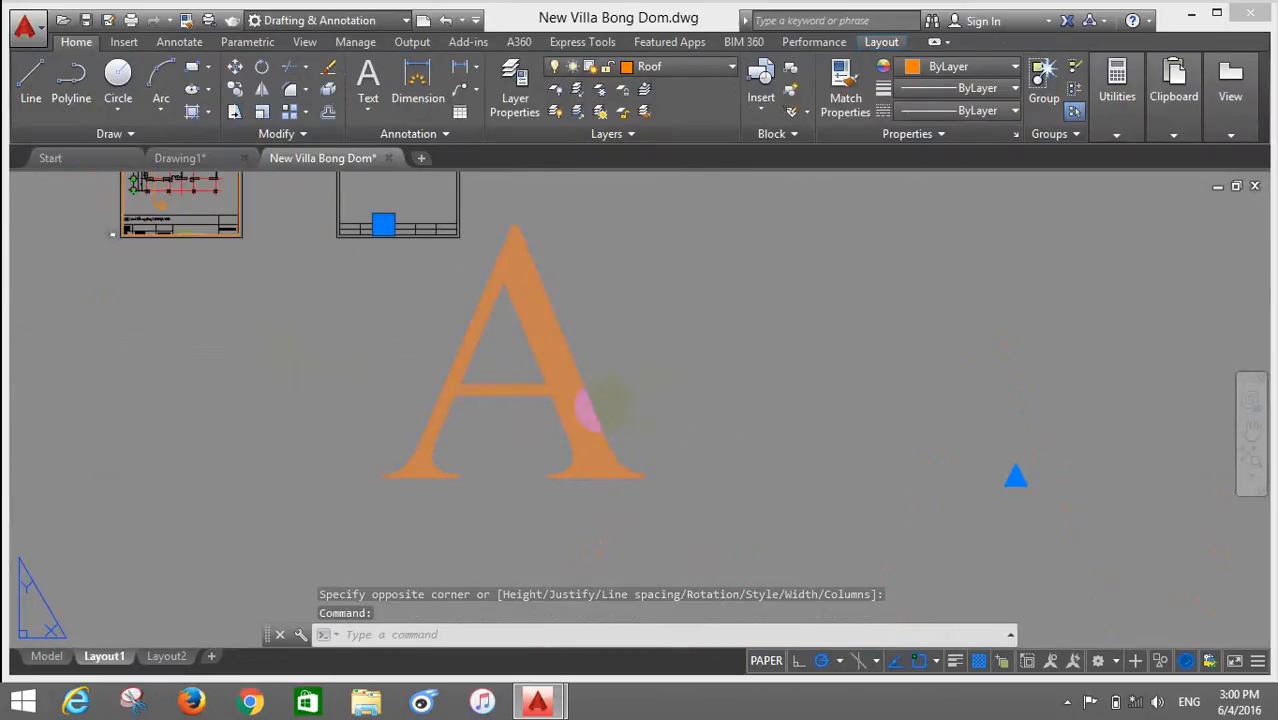
click(531, 443)
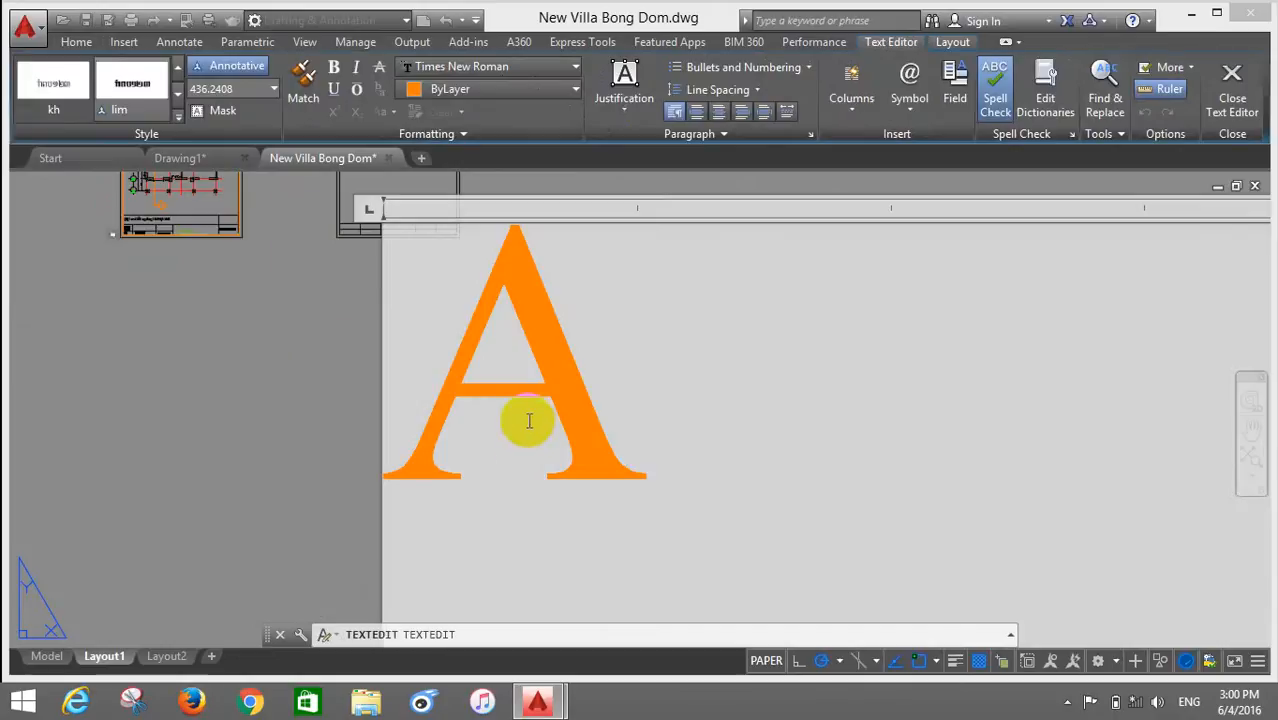
scroll(528, 422, down, 6)
scroll(562, 408, up, 3)
double_click(483, 441)
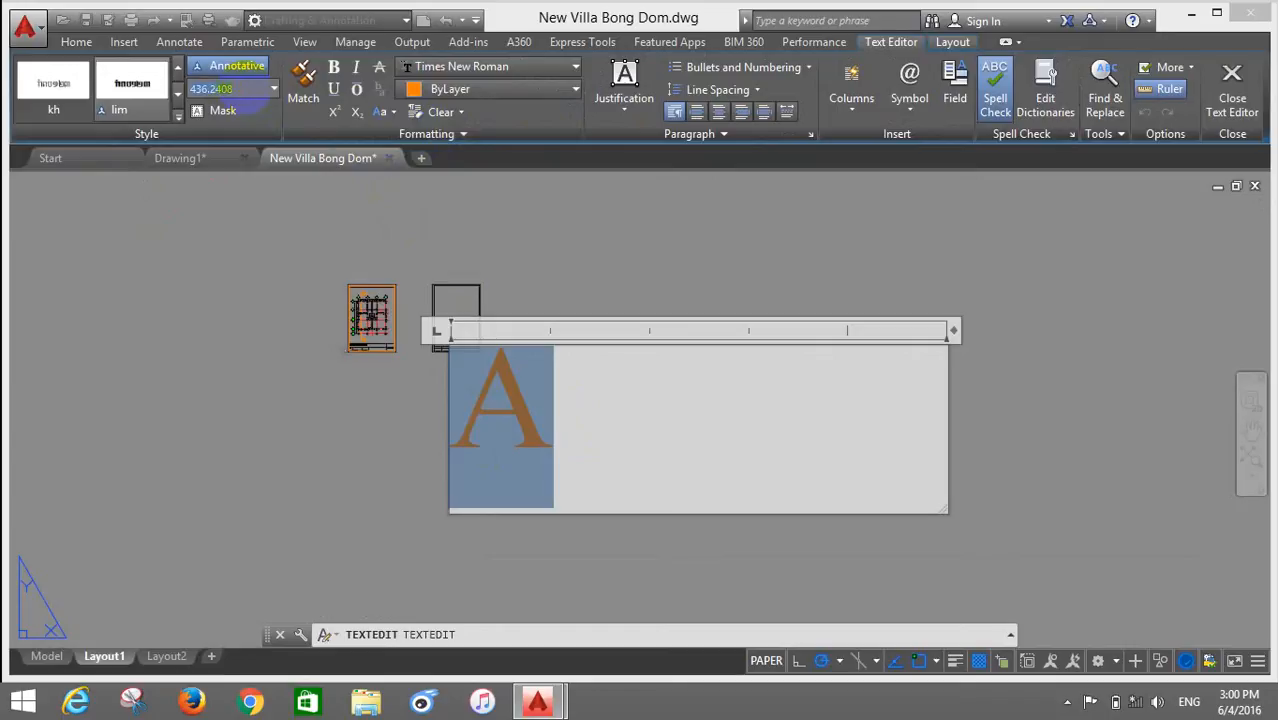
click(240, 88)
text(25)
key(Return)
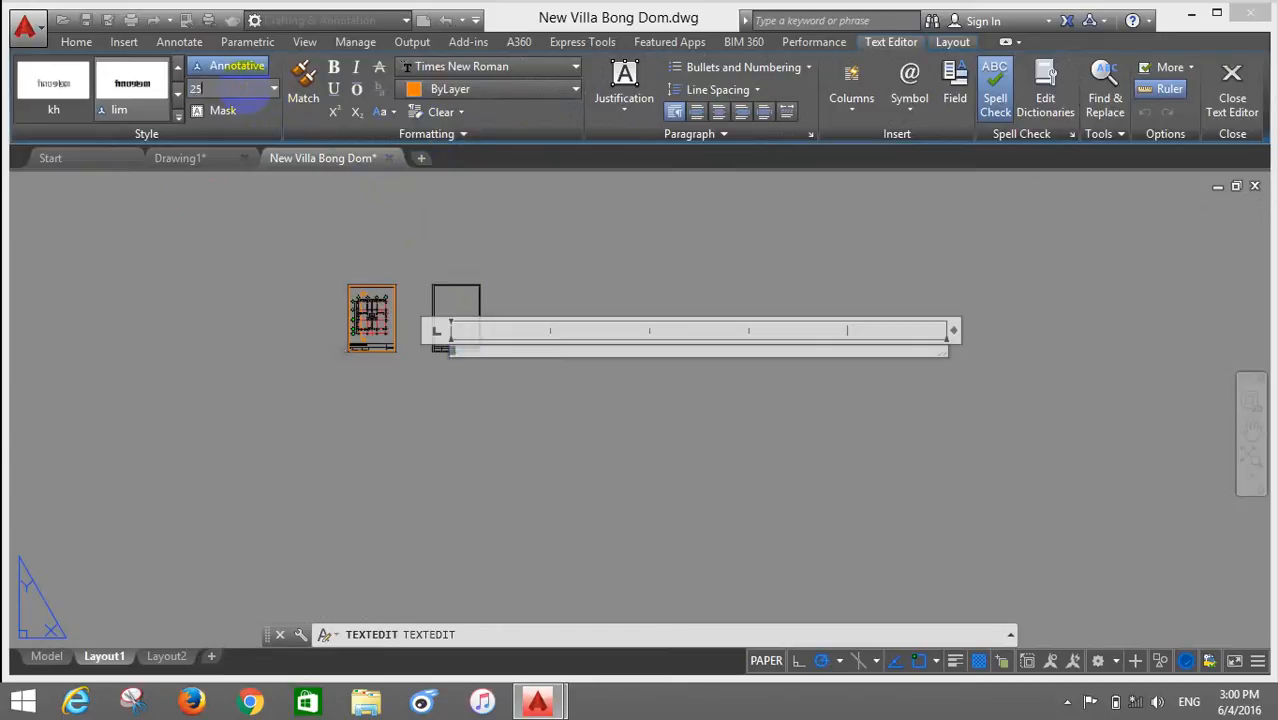
Step: Narrow the letter A's text box to fit within the title block's middle column and close the text editor
scroll(533, 378, up, 4)
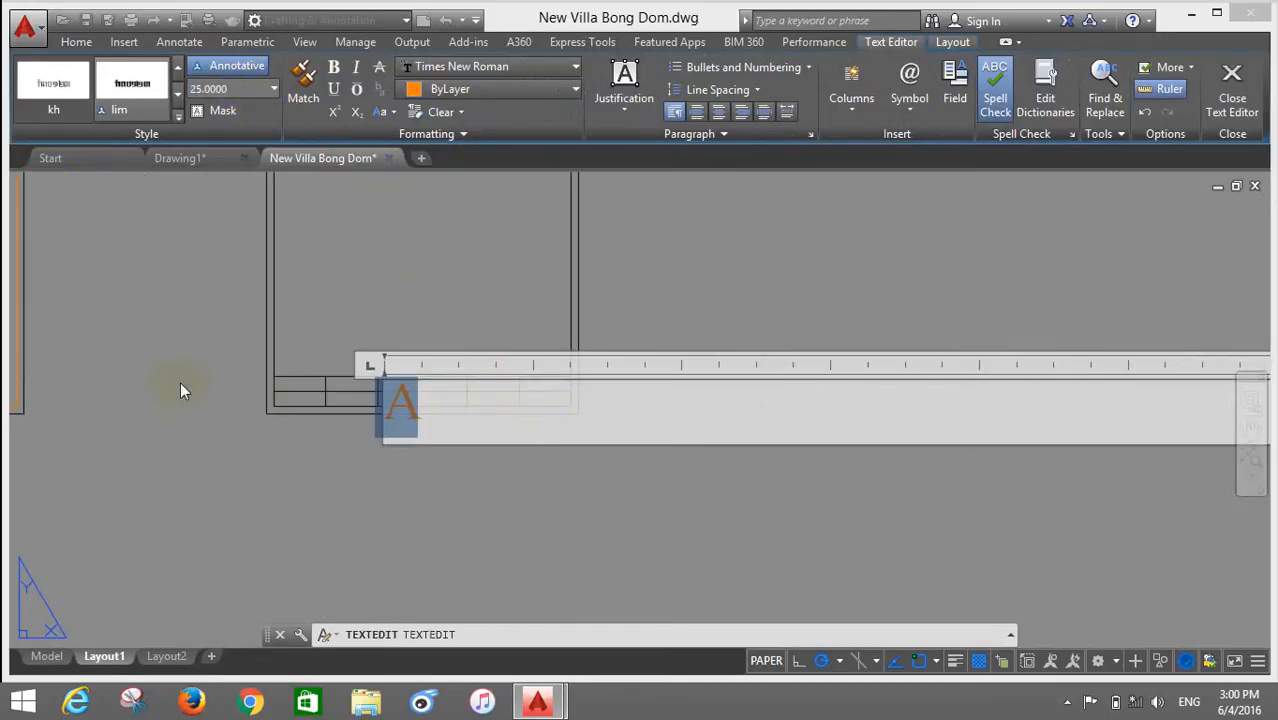
scroll(180, 390, down, 4)
drag(1028, 366, 252, 418)
scroll(240, 380, up, 3)
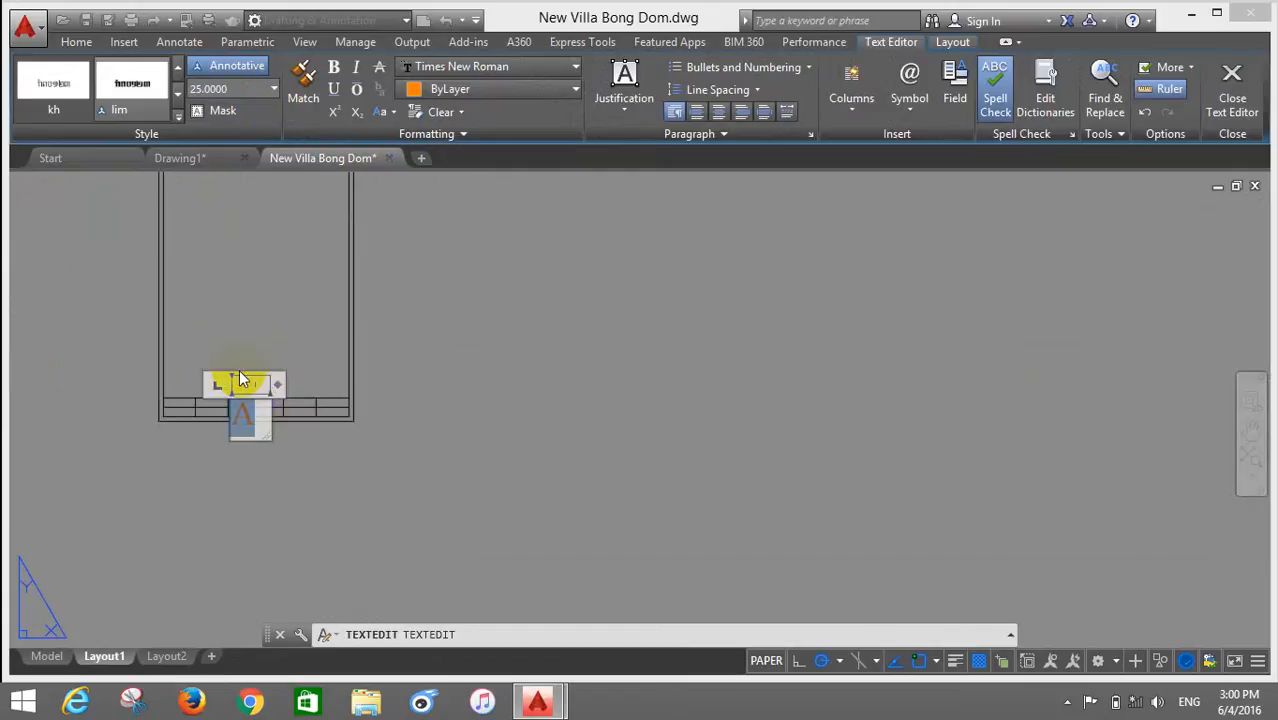
click(510, 440)
Step: Edit the letter A in the title block and set its text height to 5
scroll(242, 408, up, 5)
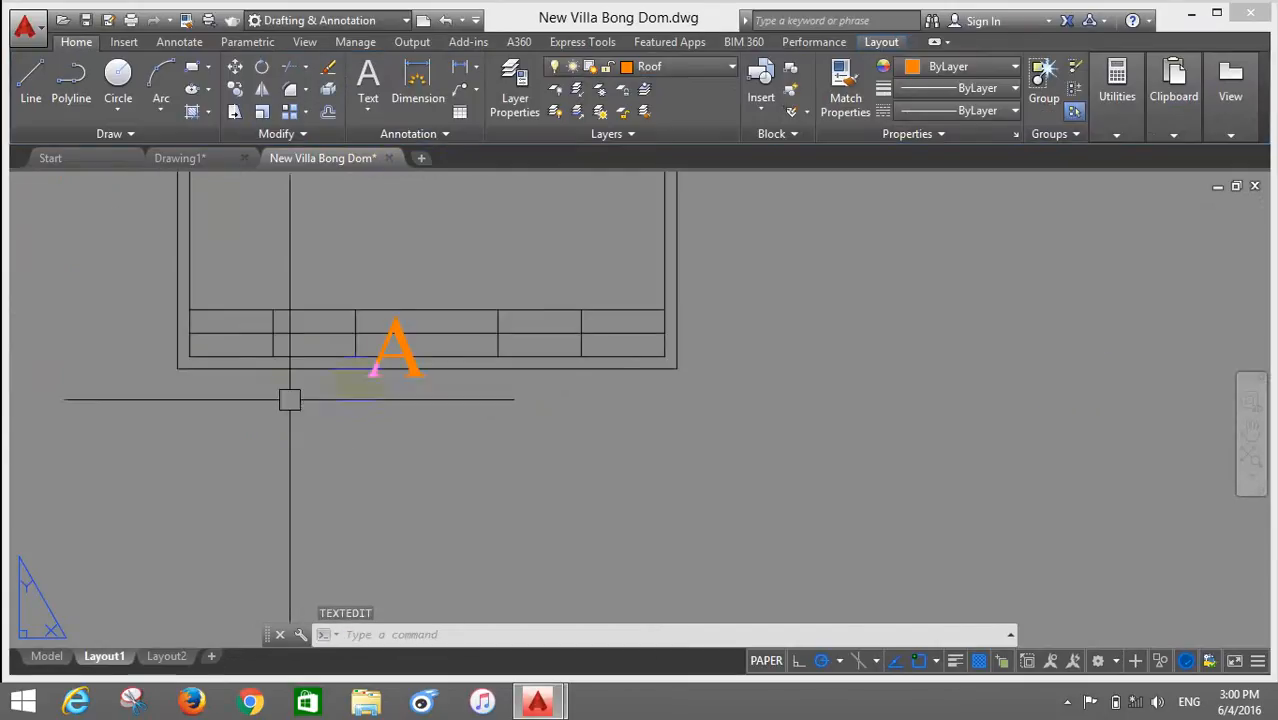
click(437, 367)
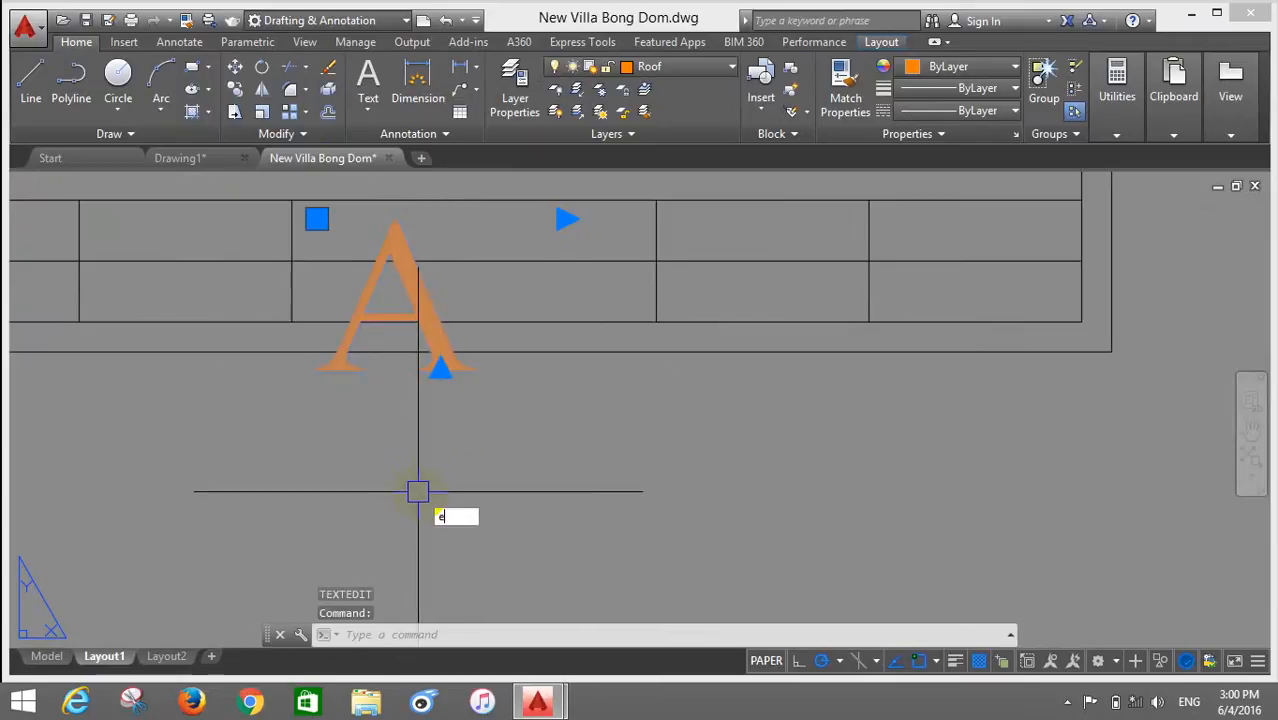
double_click(490, 360)
click(343, 400)
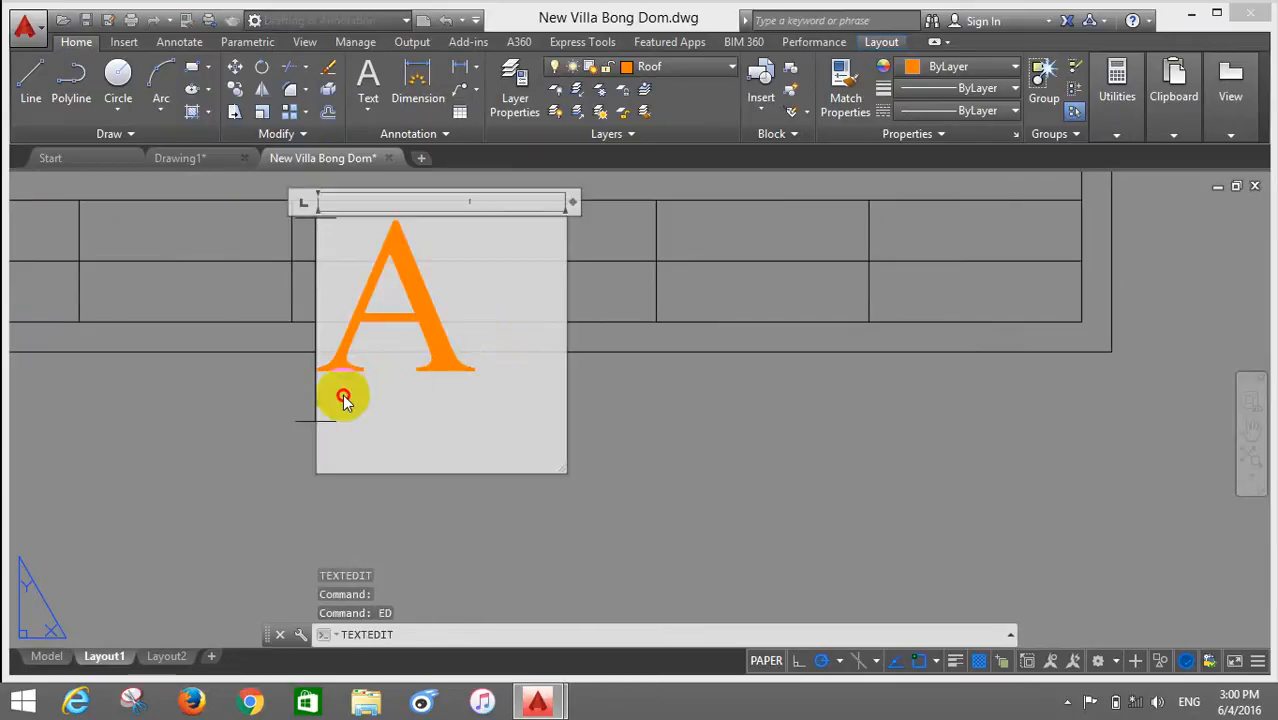
drag(352, 352, 440, 392)
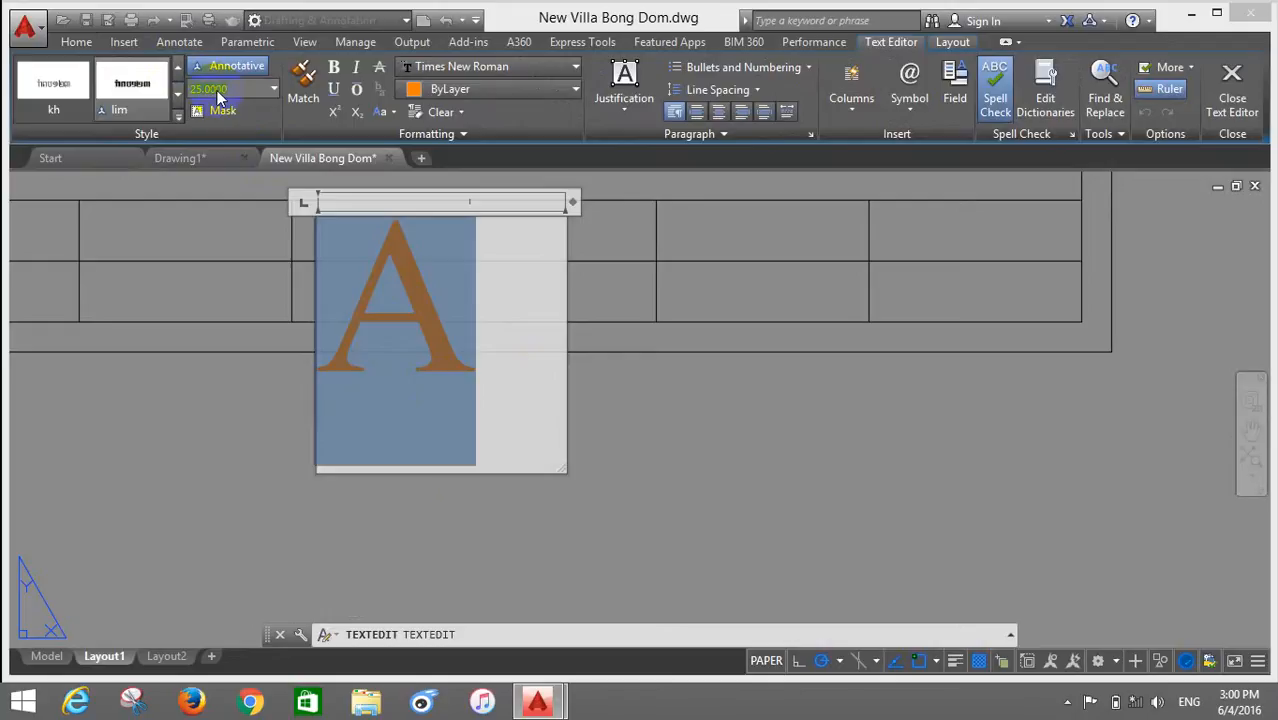
text(5)
key(Return)
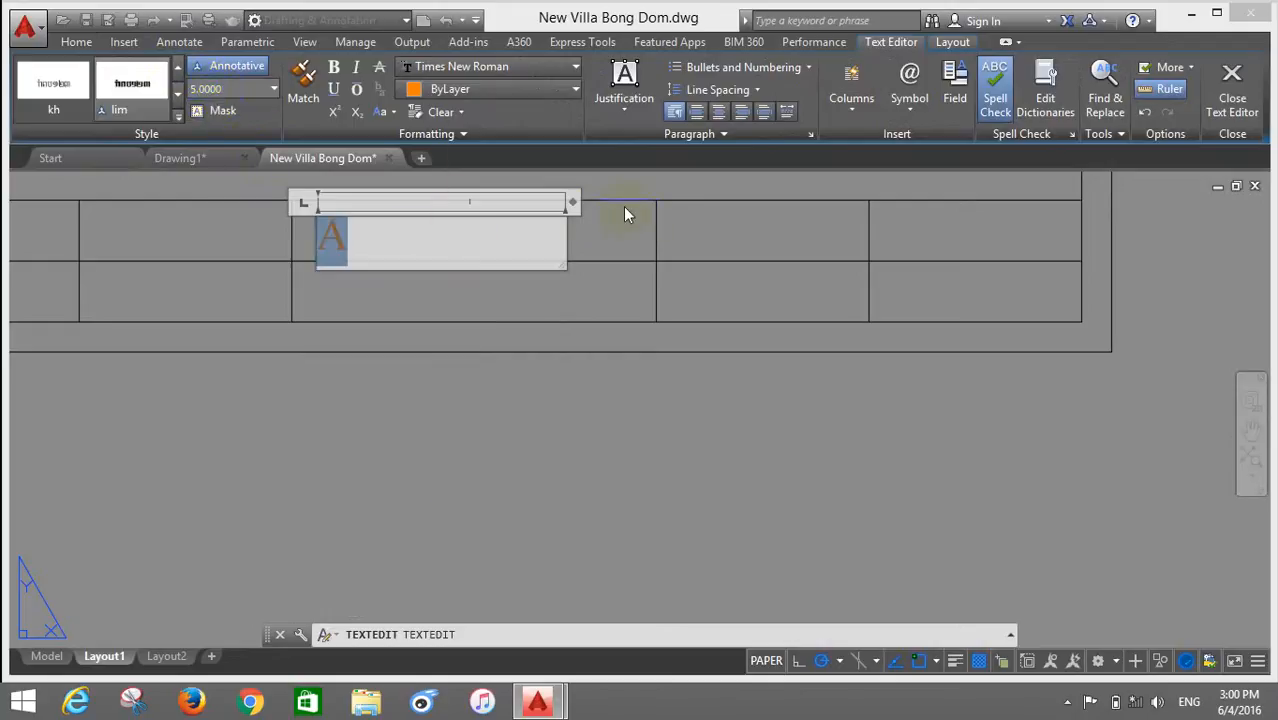
Step: Shorten the letter A's text box to about half its width and finish editing the text
drag(572, 202, 459, 202)
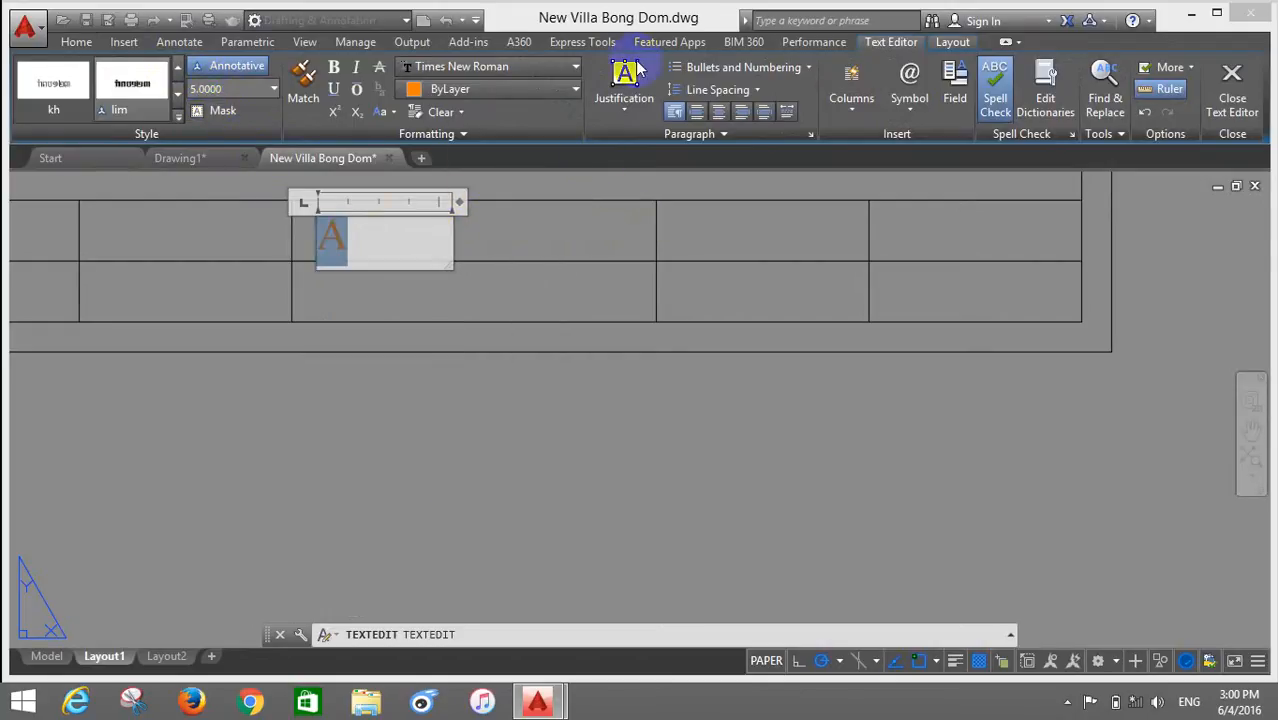
click(465, 276)
key(Escape)
scroll(388, 470, down, 4)
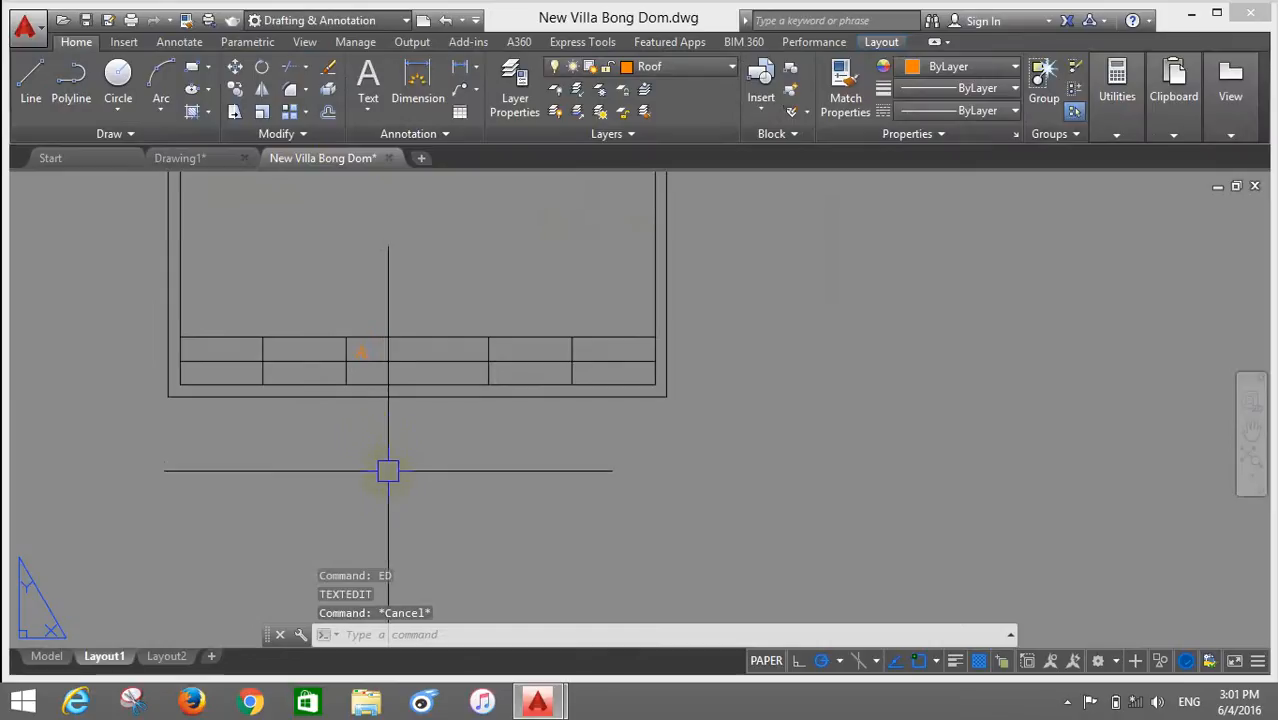
Step: Move the letter A slightly within its cell in the title block's middle column
scroll(388, 470, up, 4)
click(342, 326)
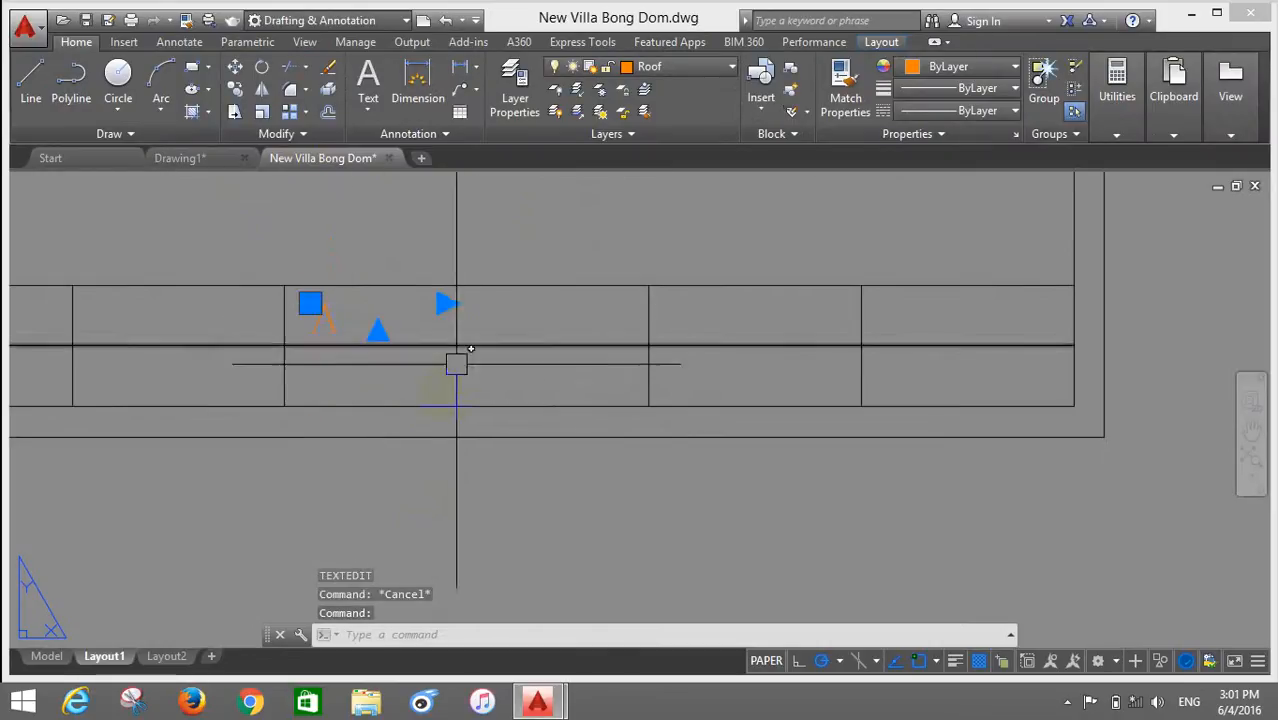
text(m)
key(Return)
click(435, 245)
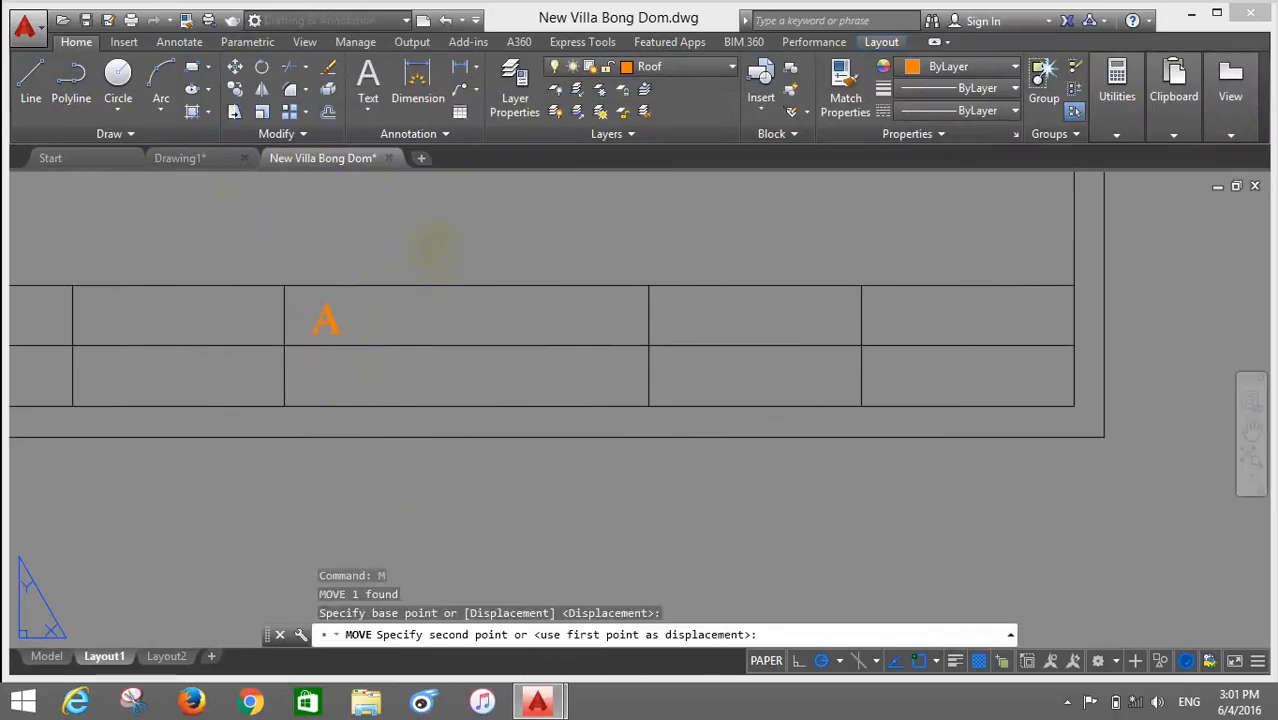
click(435, 245)
scroll(440, 420, down, 8)
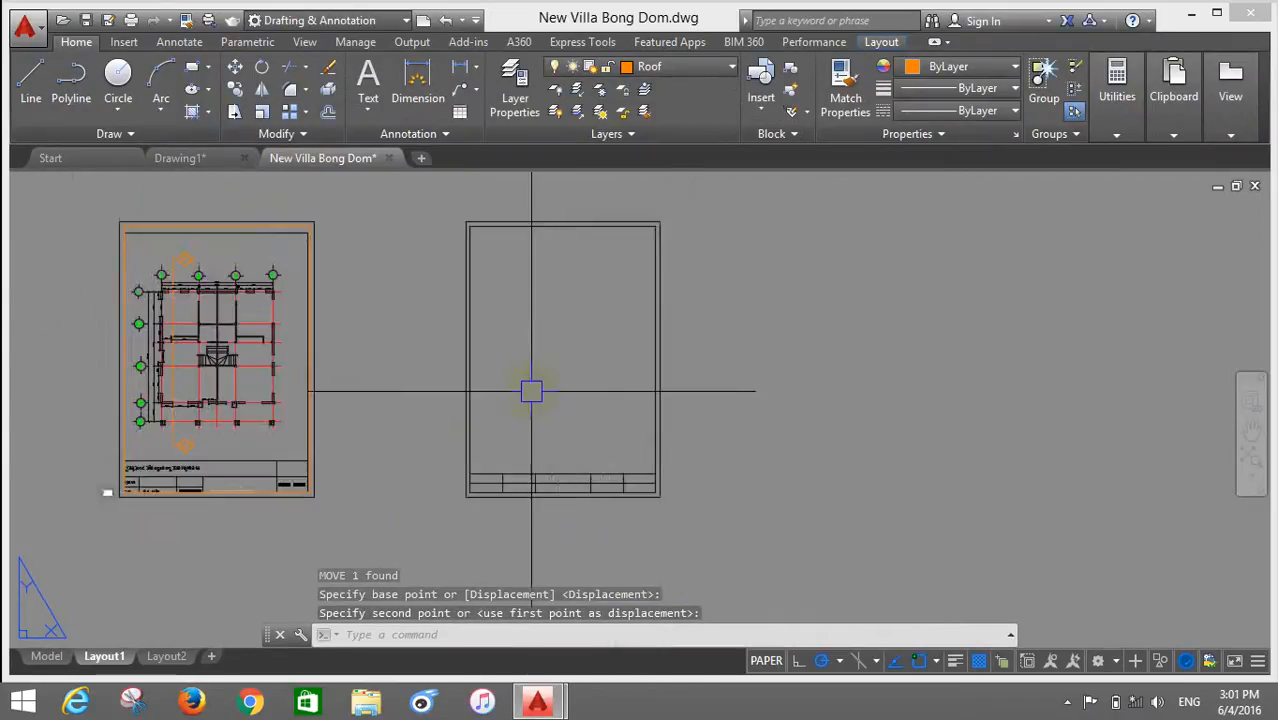
scroll(531, 391, up, 4)
scroll(448, 328, down, 4)
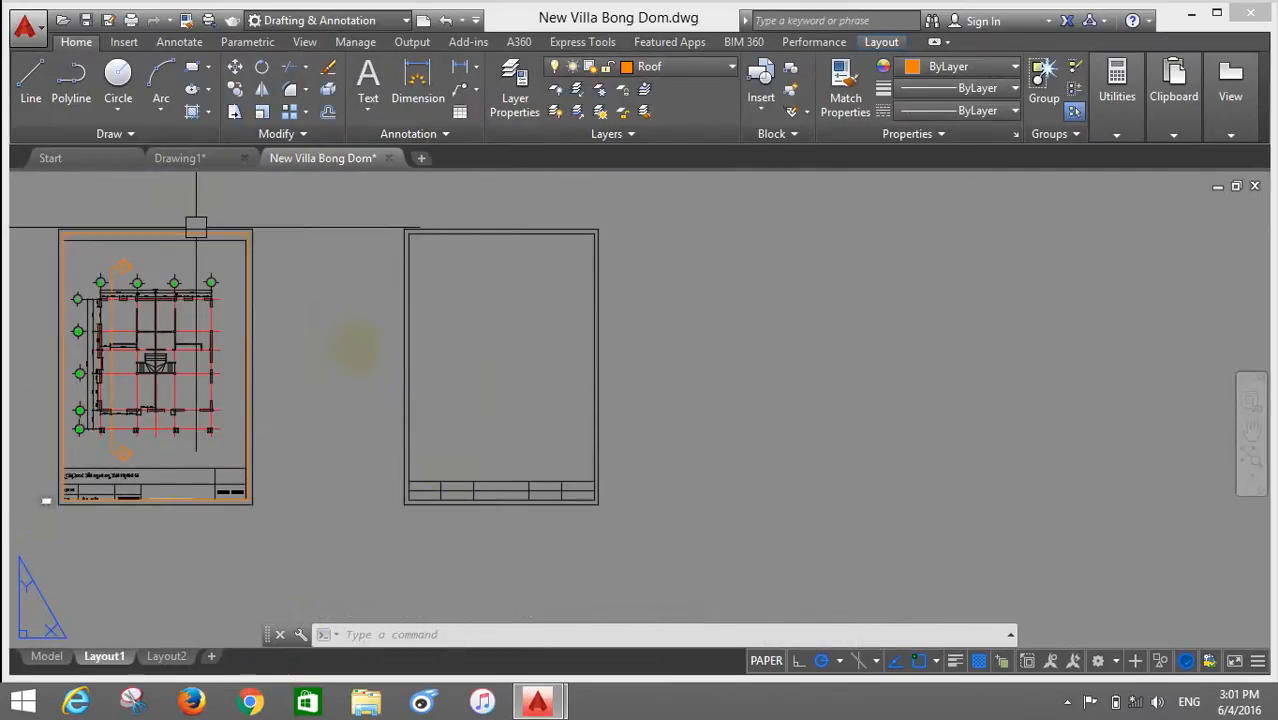
Step: Create a rectangular viewport filling the second sheet's inner frame down to the top edge of the title block
text(v)
key(Return)
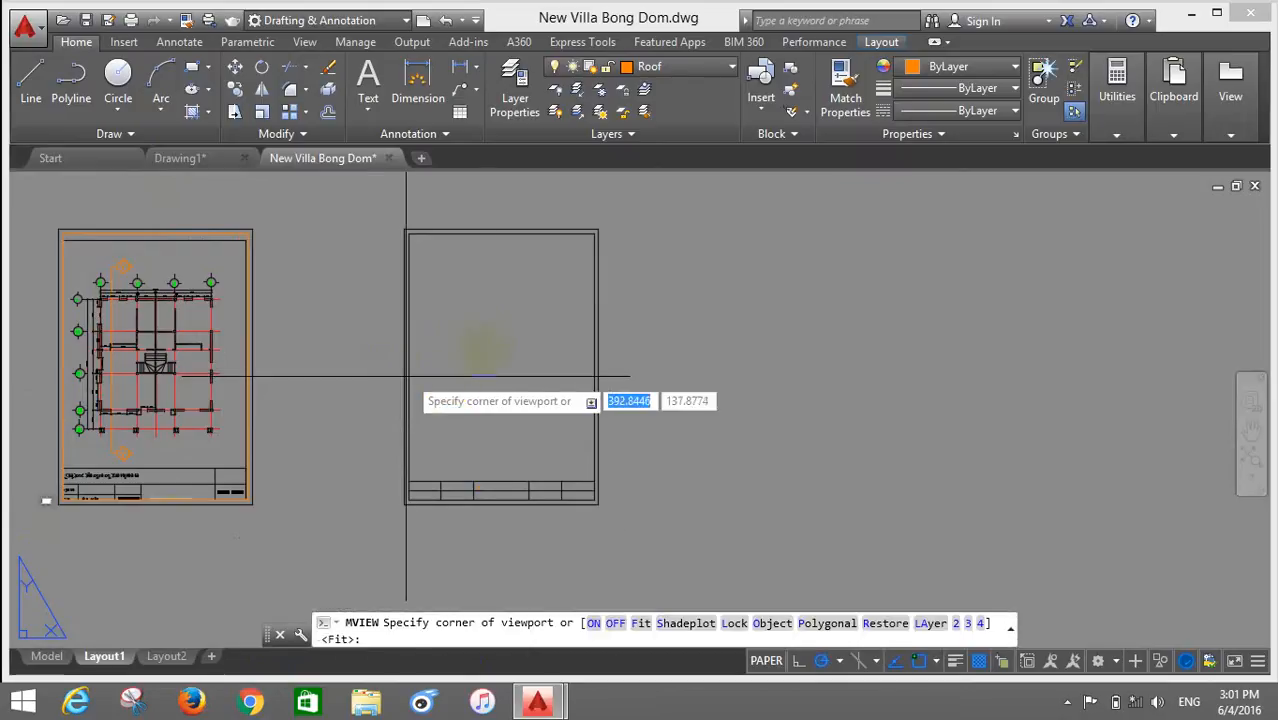
scroll(365, 380, up, 3)
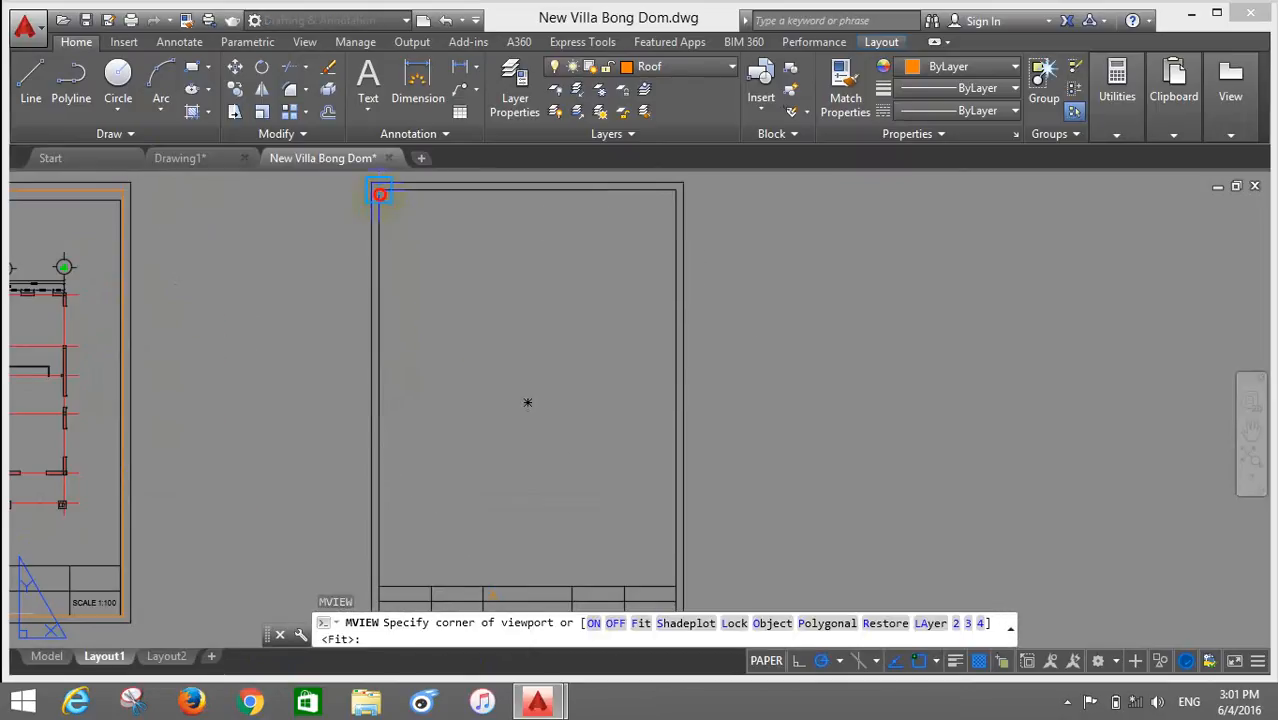
click(379, 191)
scroll(387, 225, down, 2)
scroll(561, 432, up, 3)
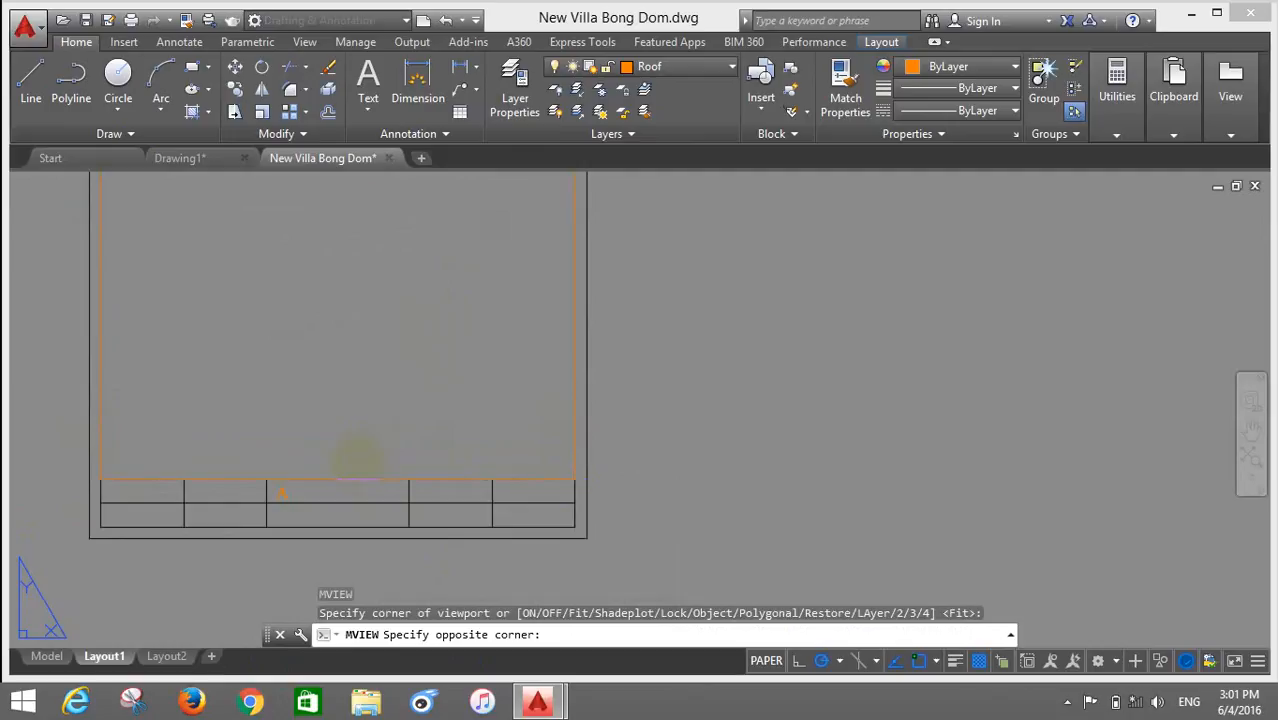
click(575, 478)
scroll(315, 490, down, 2)
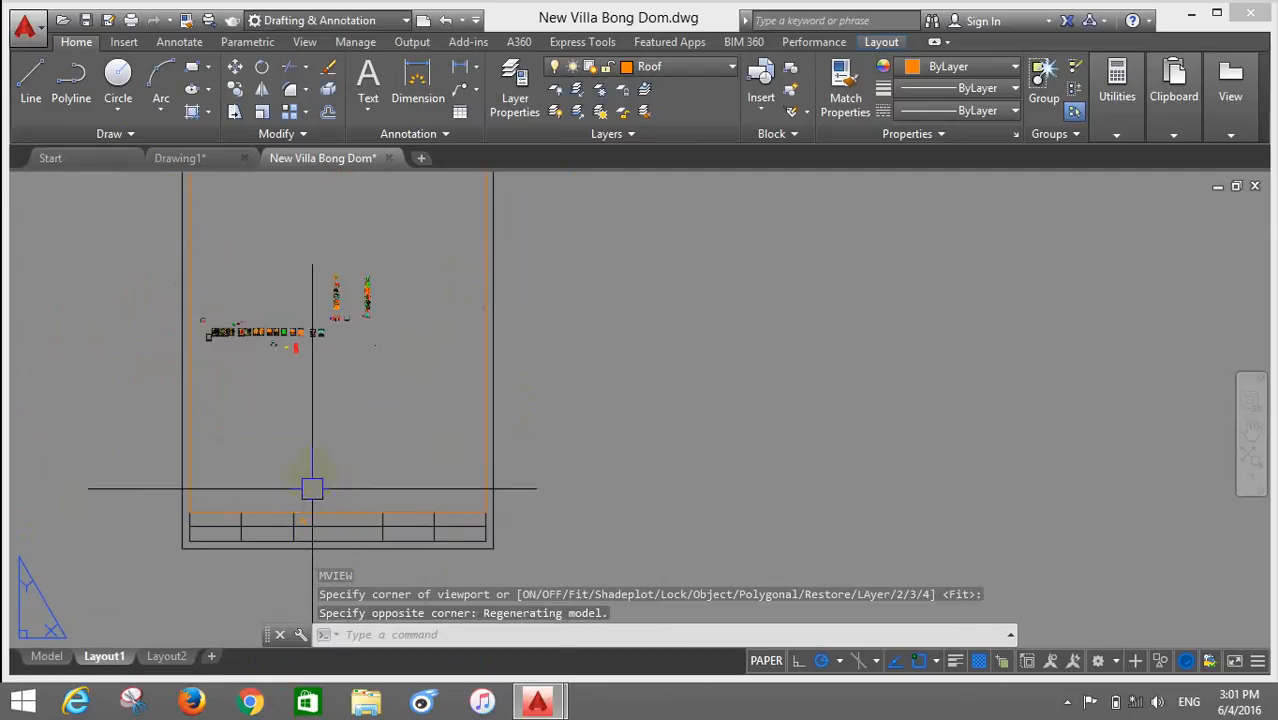
Step: Zoom to a window around the second sheet and activate model space inside its new viewport
key(Return)
scroll(337, 465, down, 1)
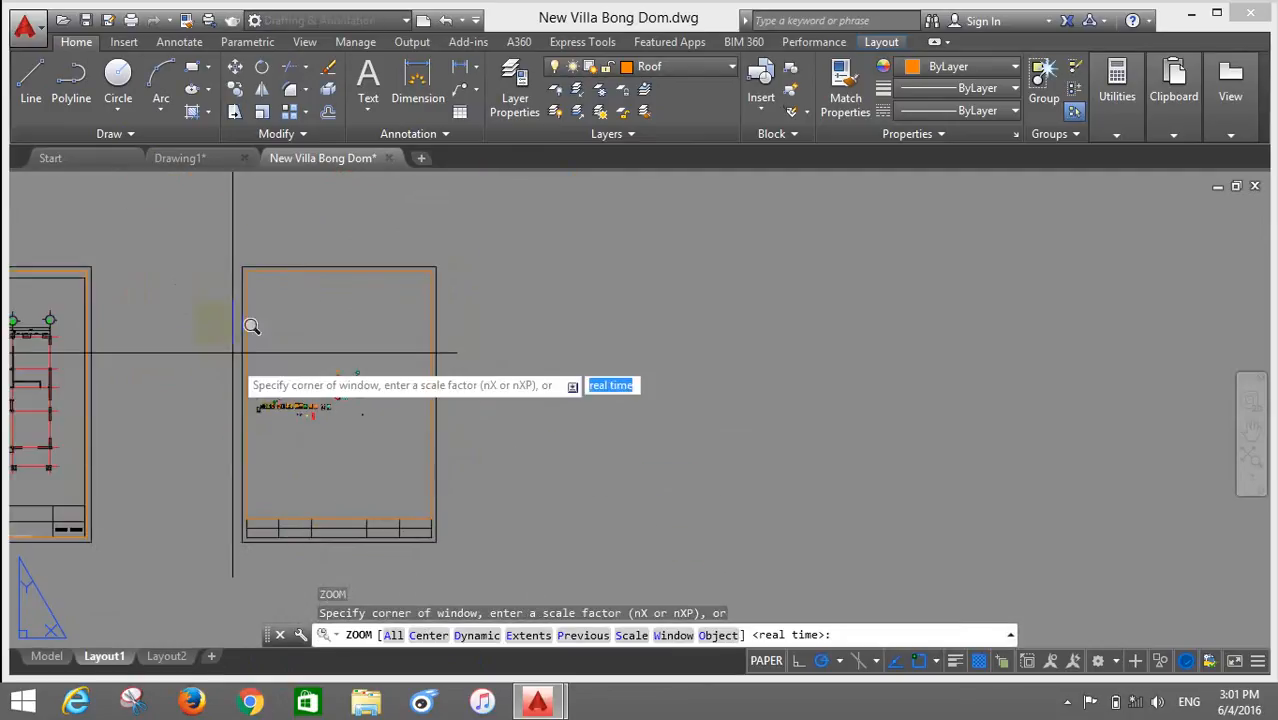
click(232, 258)
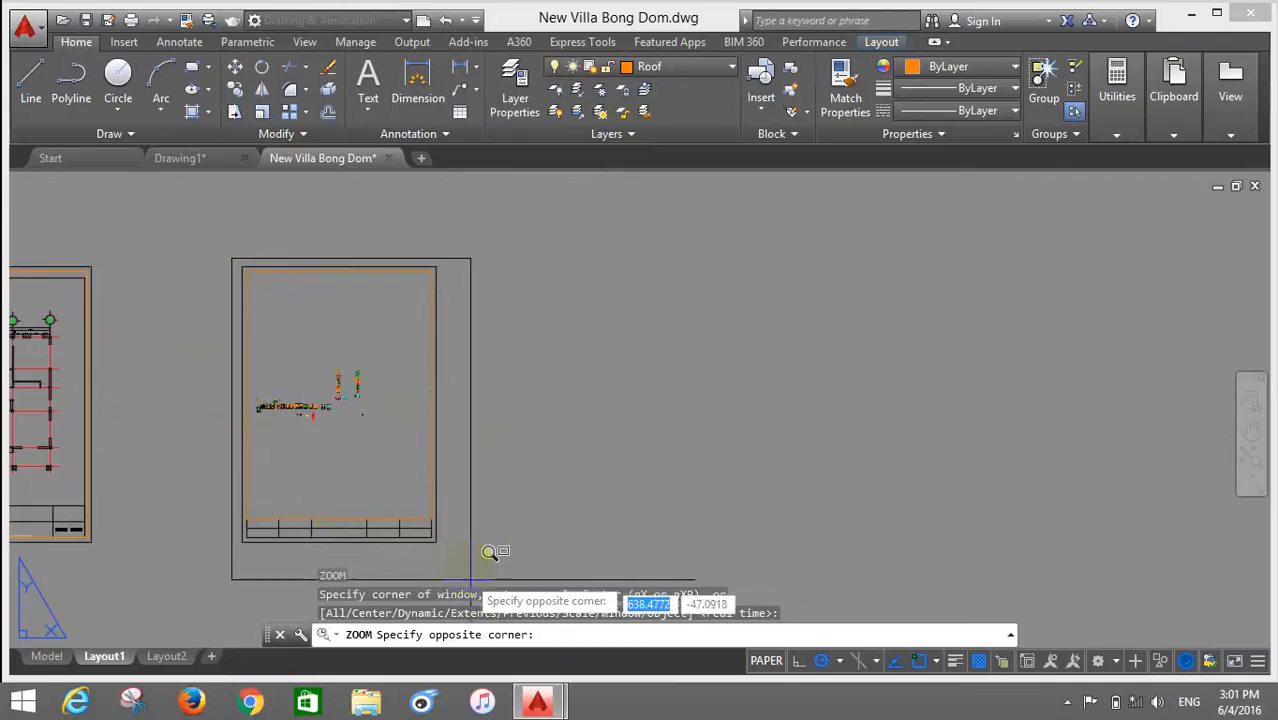
click(450, 545)
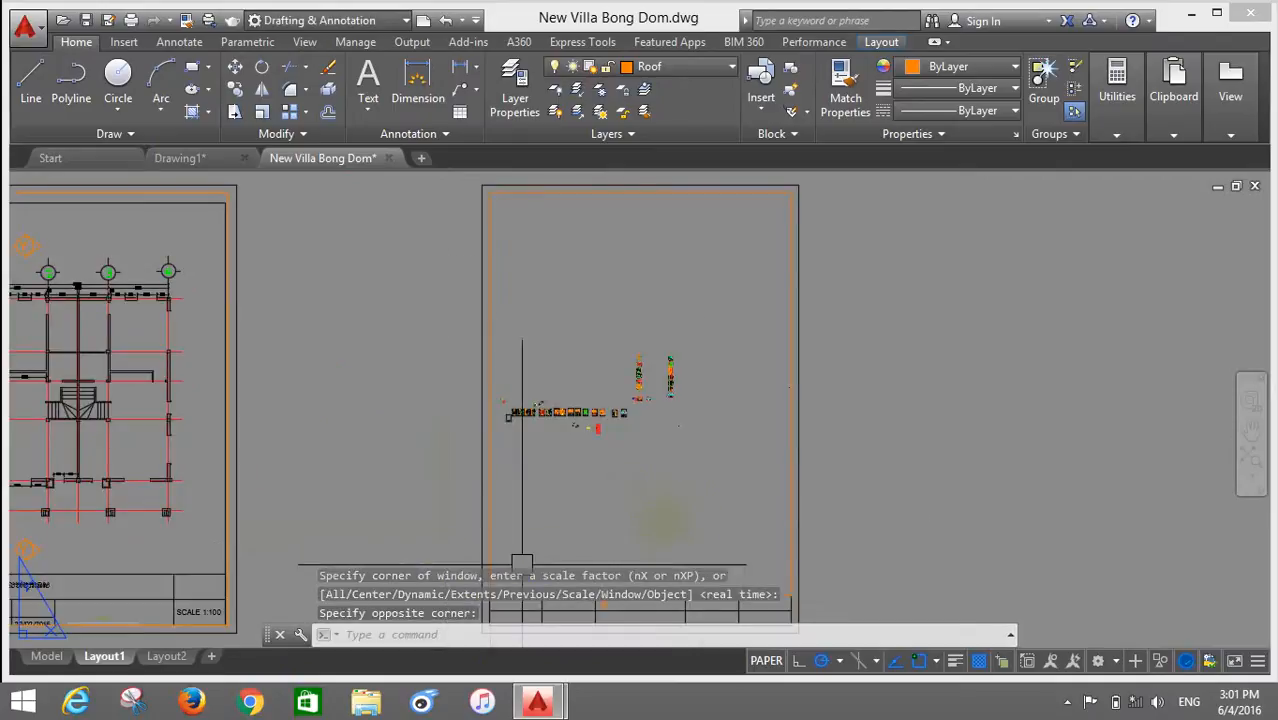
double_click(683, 483)
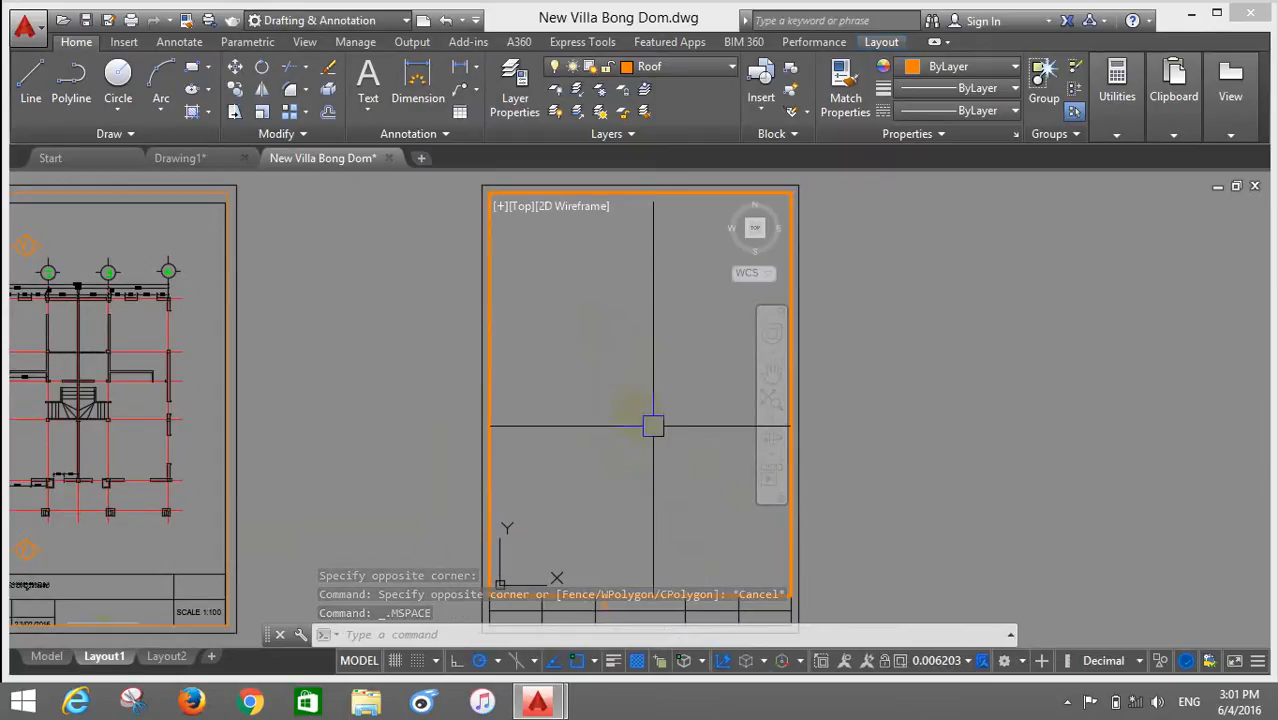
Step: Find the furnished floor plan with the dining tables among the model drawings and frame it inside the second sheet's viewport
scroll(627, 407, down, 8)
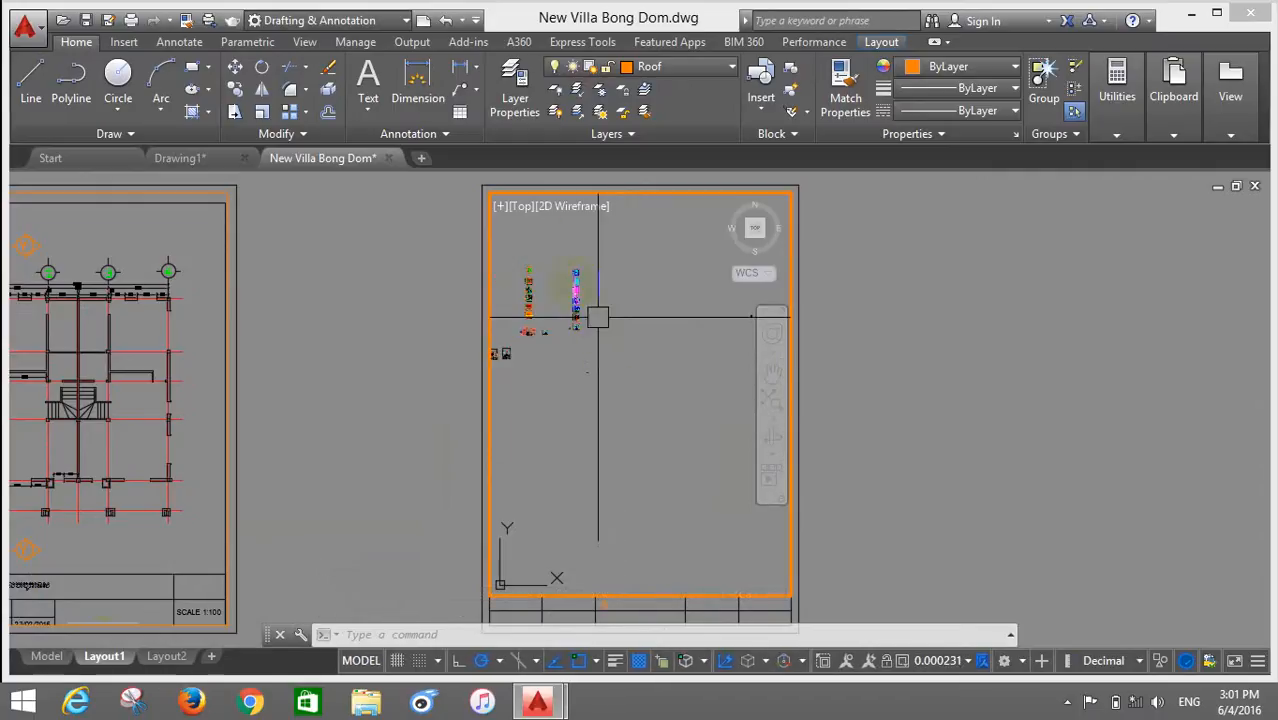
scroll(576, 266, up, 3)
scroll(686, 366, down, 2)
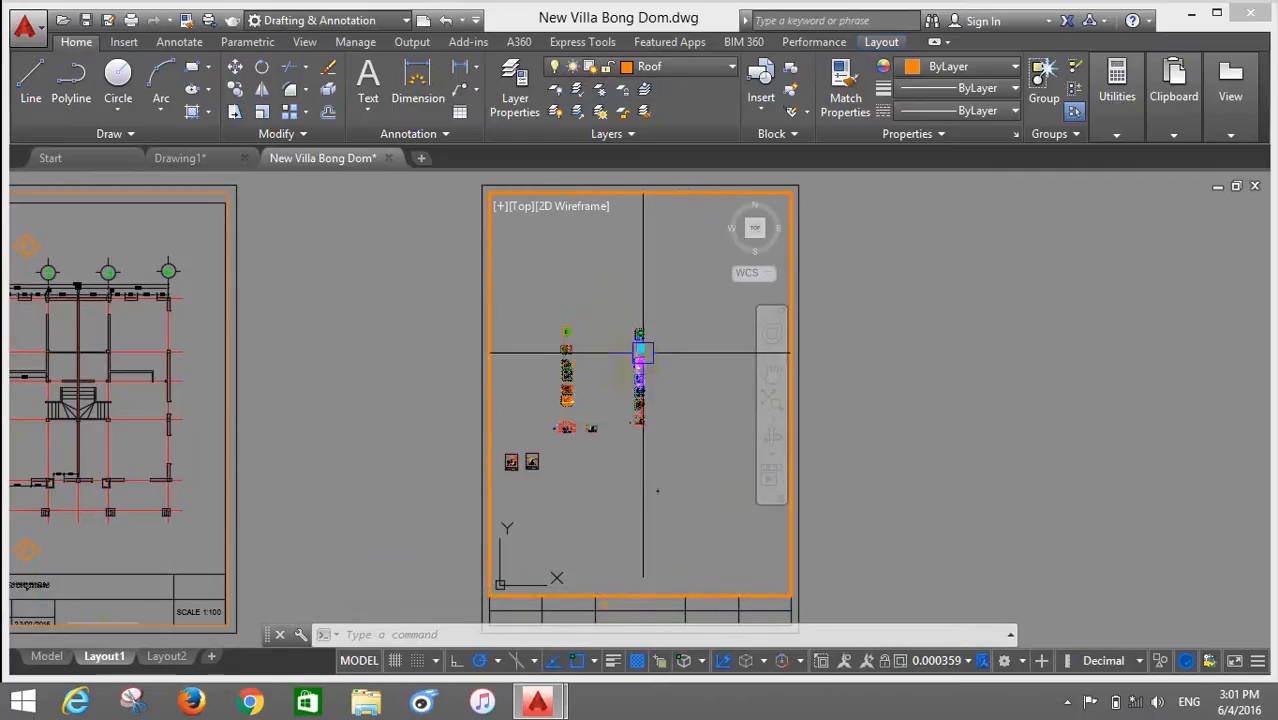
scroll(568, 403, up, 9)
scroll(620, 435, down, 1)
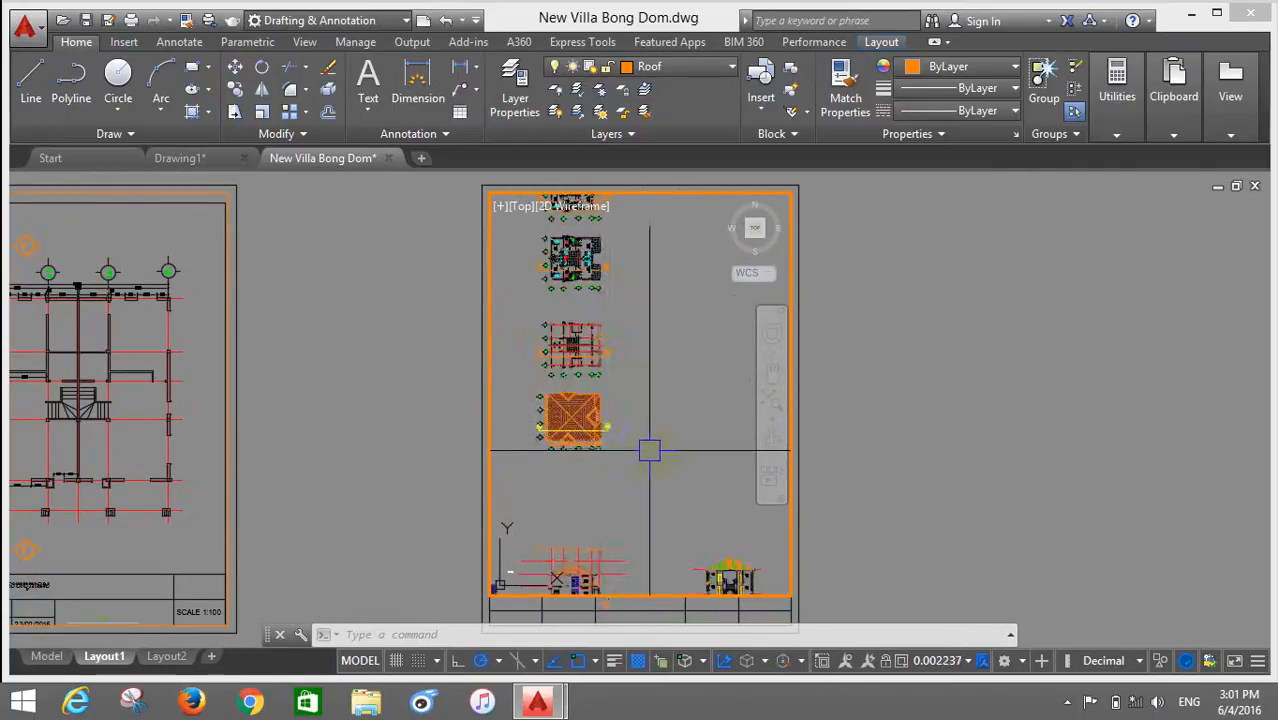
scroll(638, 458, down, 4)
scroll(638, 314, up, 4)
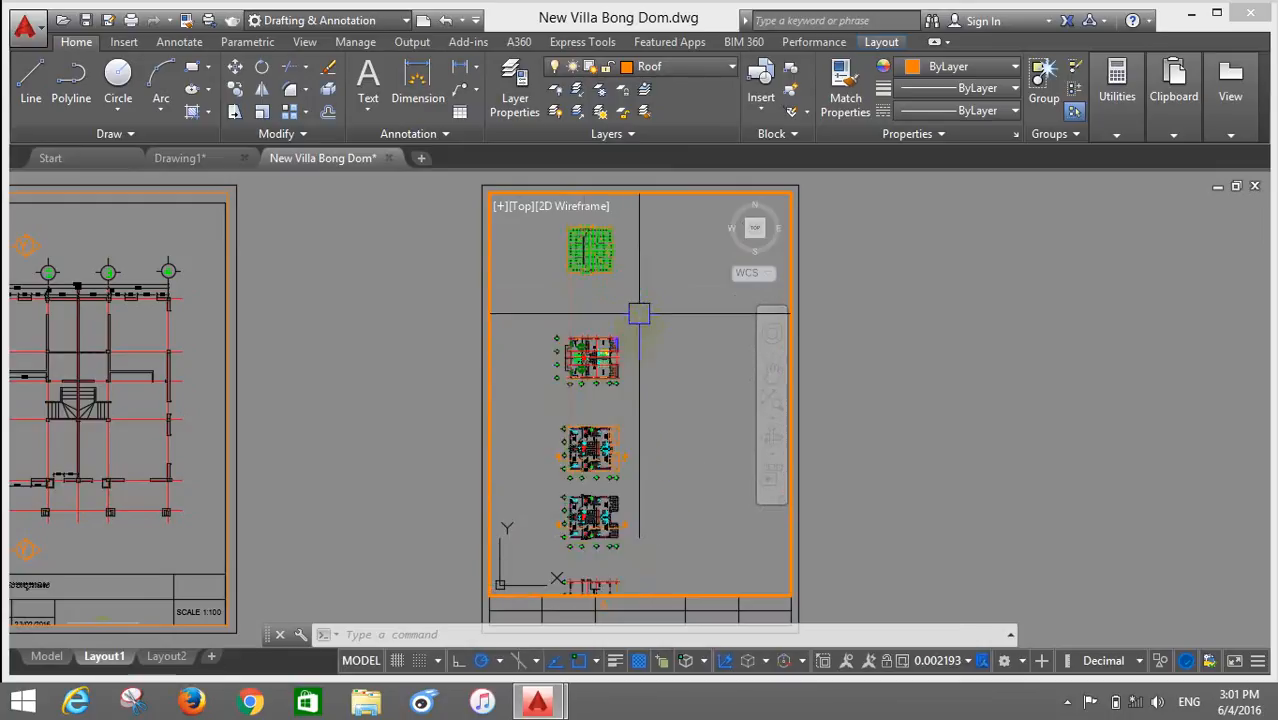
scroll(605, 390, up, 4)
scroll(619, 470, down, 2)
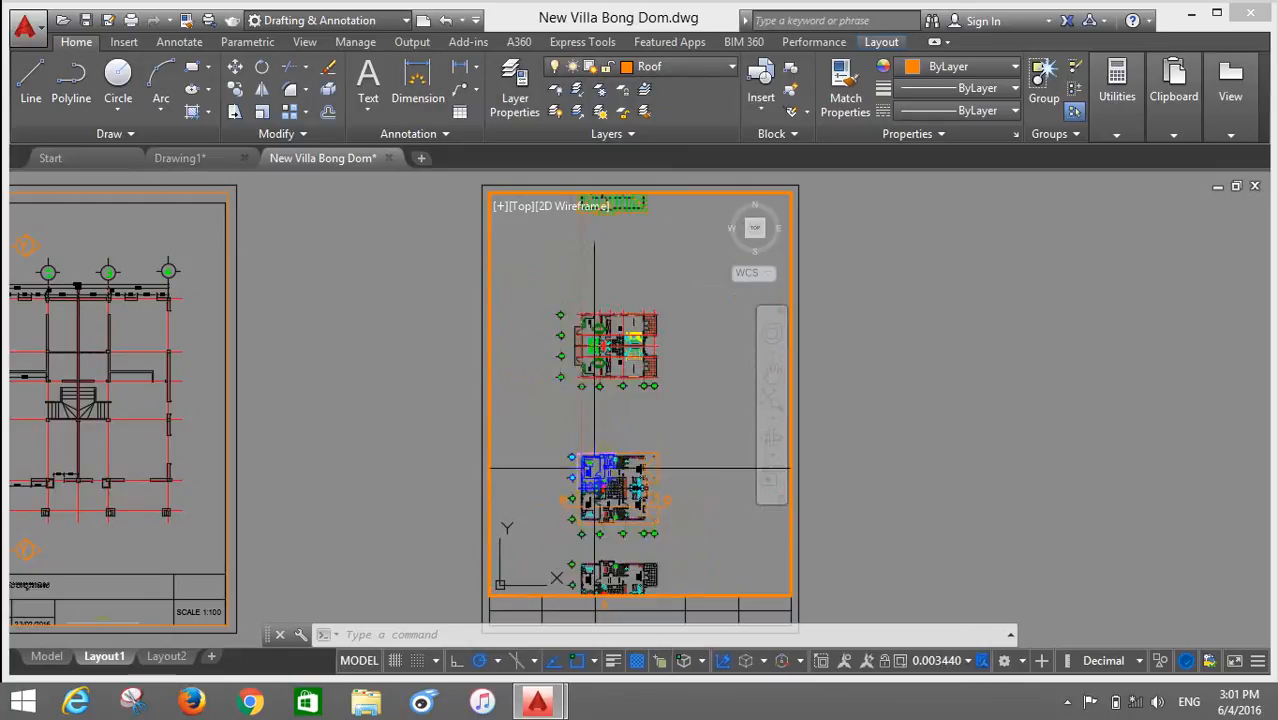
scroll(625, 313, down, 4)
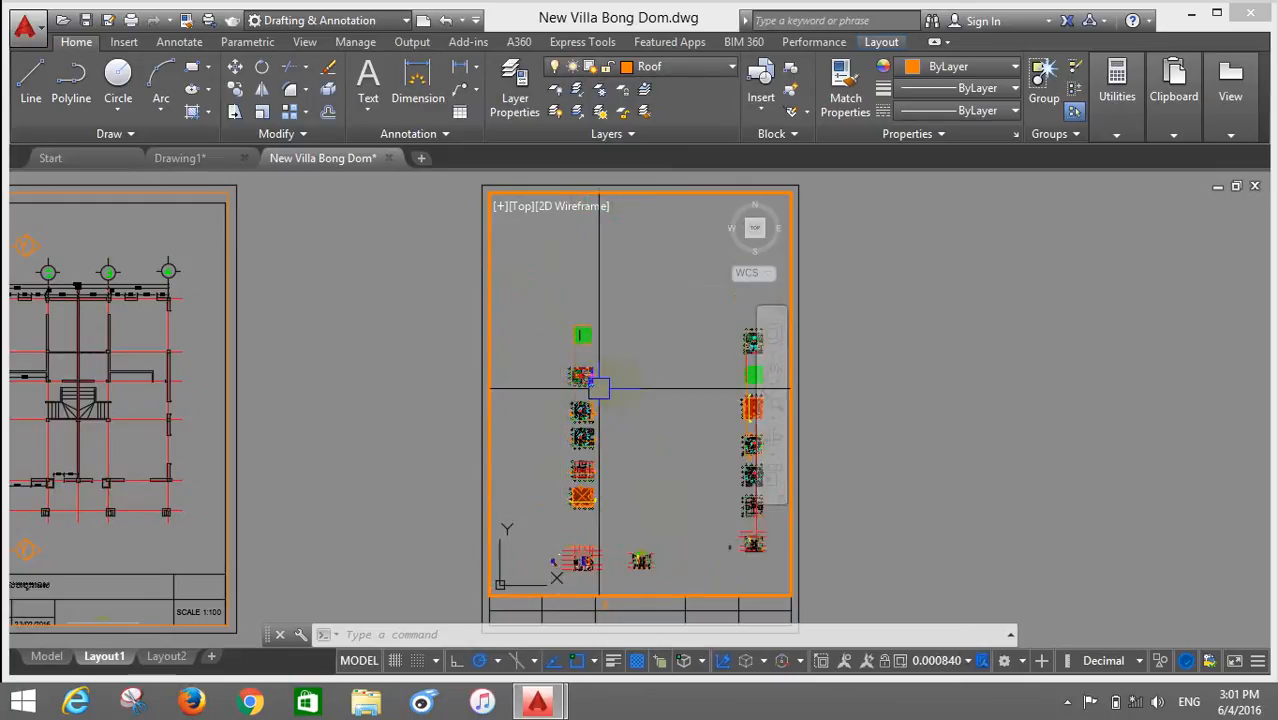
scroll(600, 385, up, 2)
scroll(560, 350, up, 4)
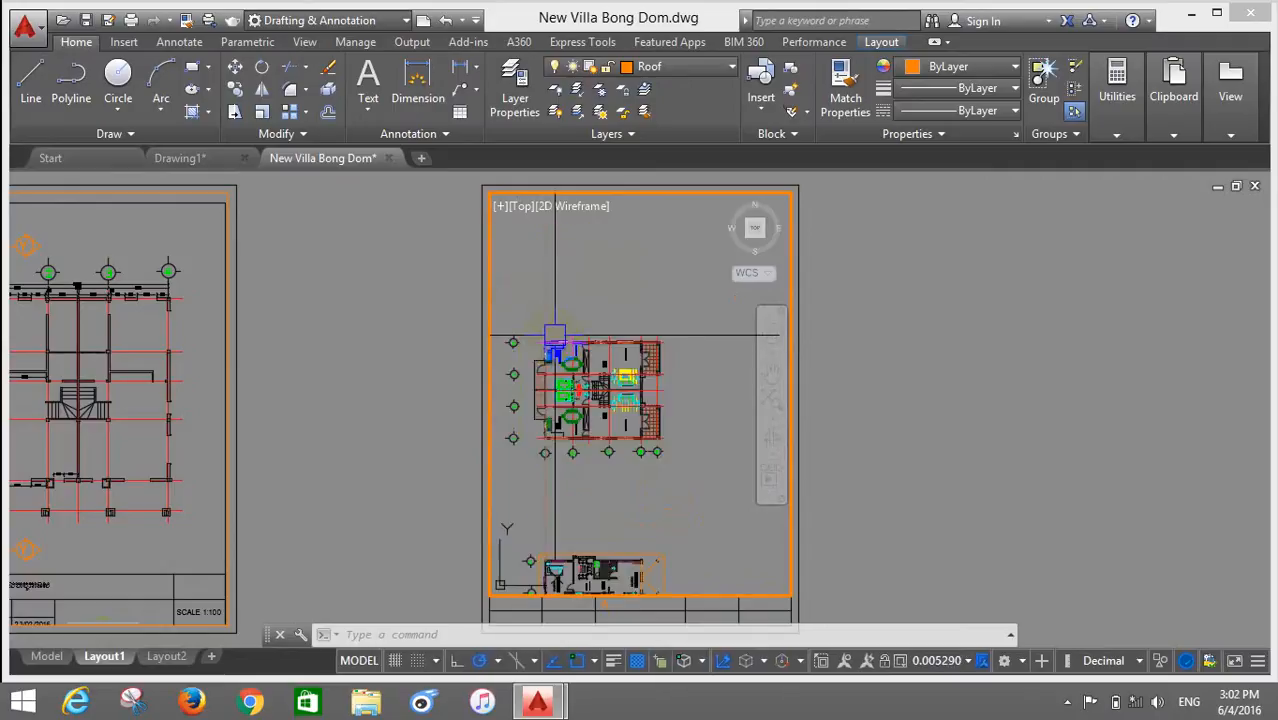
scroll(600, 382, down, 2)
scroll(590, 410, up, 2)
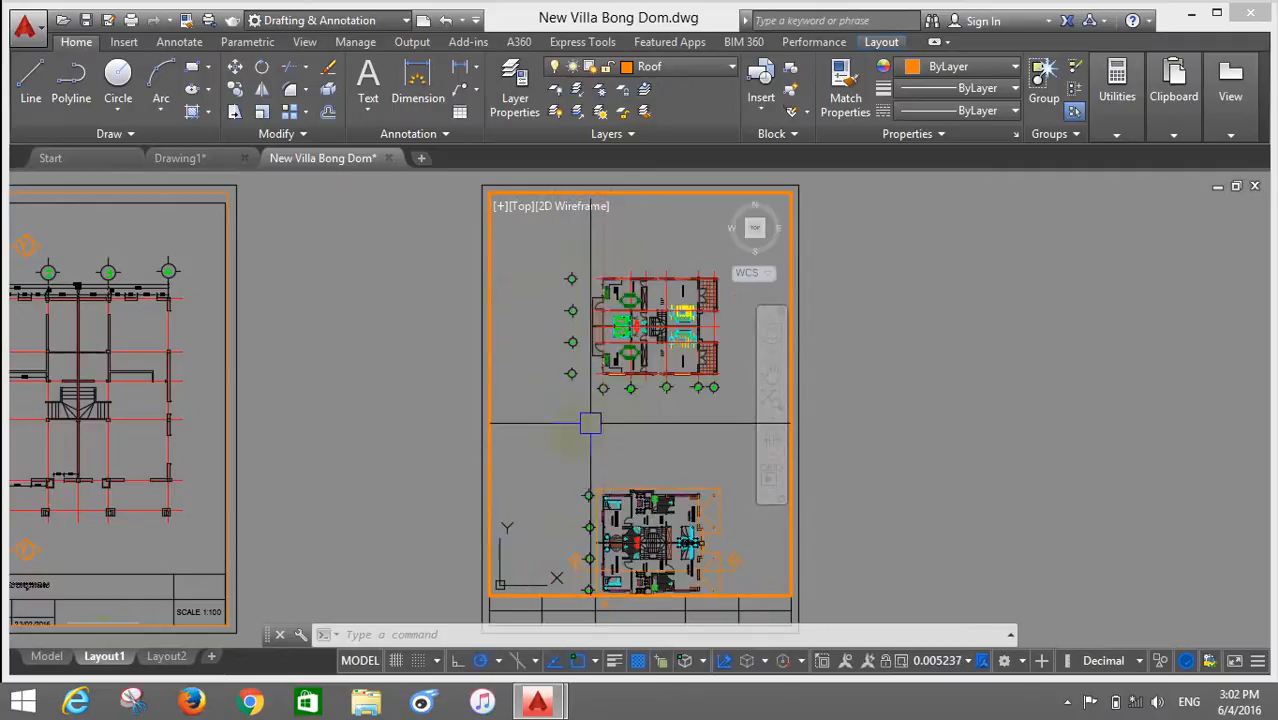
scroll(610, 400, down, 2)
scroll(628, 401, up, 3)
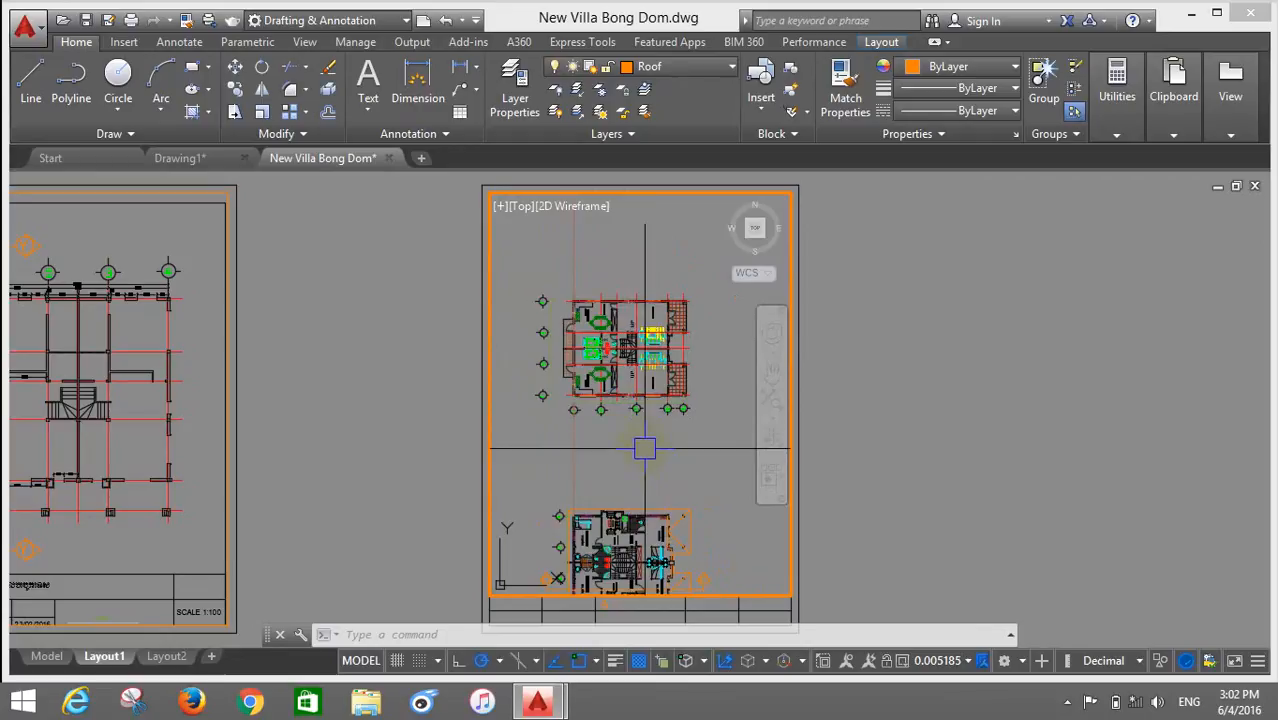
middle_drag(660, 460, 664, 531)
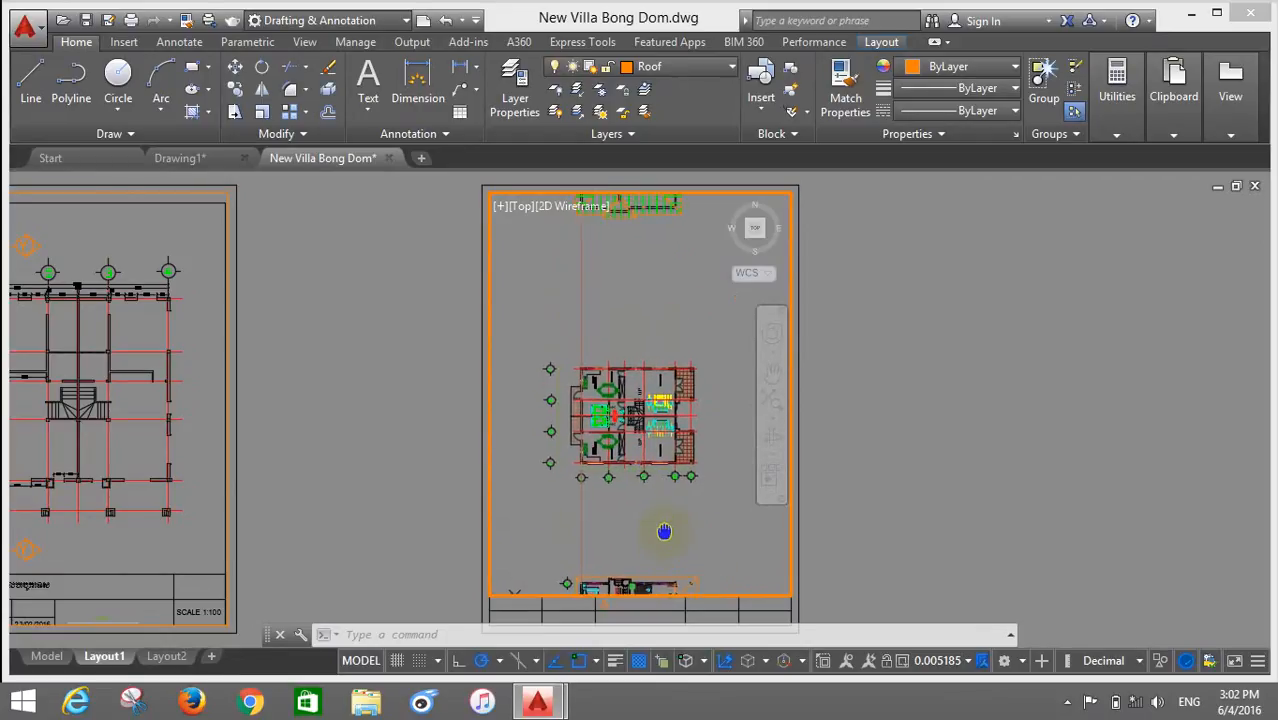
scroll(646, 486, up, 3)
scroll(654, 522, down, 3)
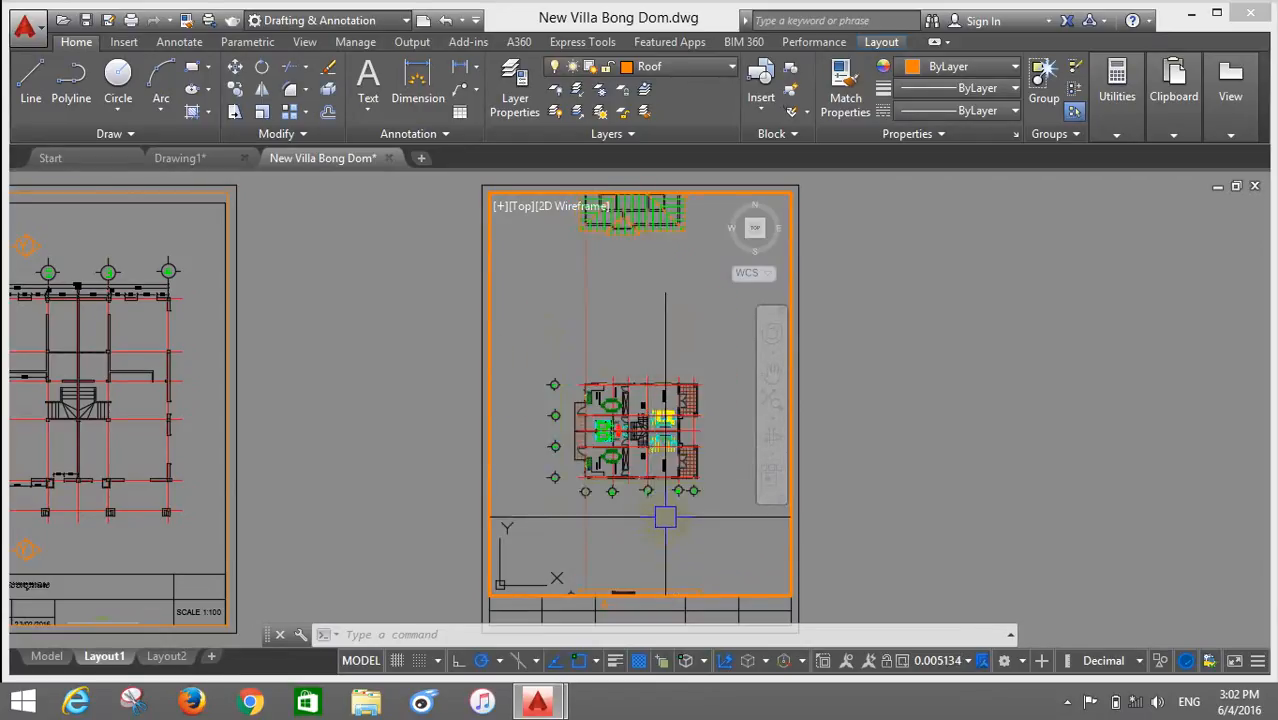
scroll(651, 522, up, 2)
middle_drag(653, 531, 673, 540)
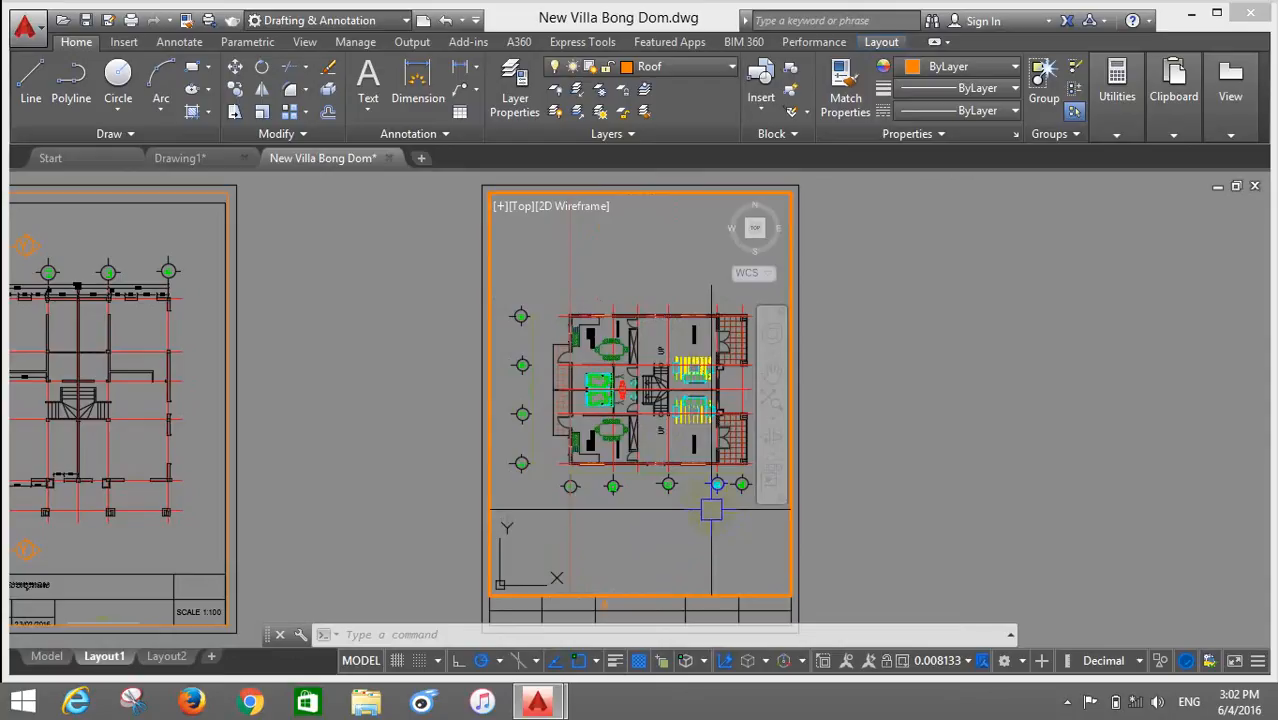
Step: Scale the second sheet's viewport to 1/100xp
text(z)
key(Return)
text(s)
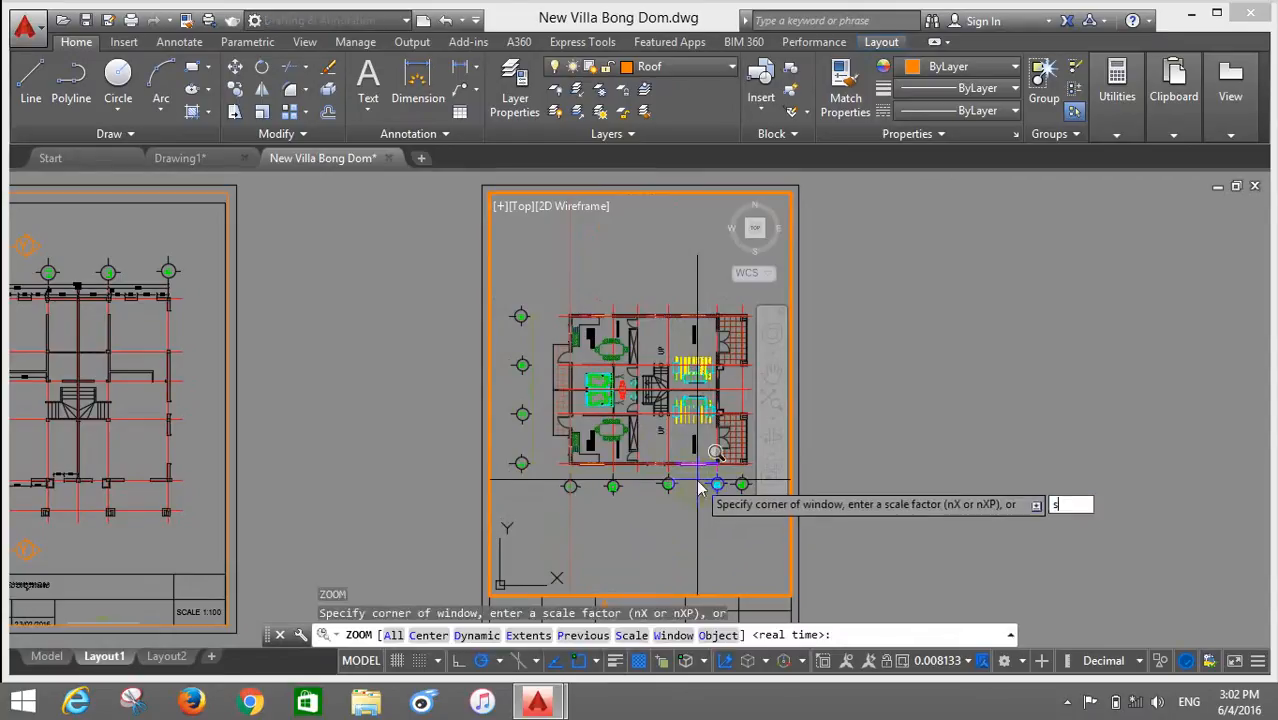
key(Return)
text(1/100xp)
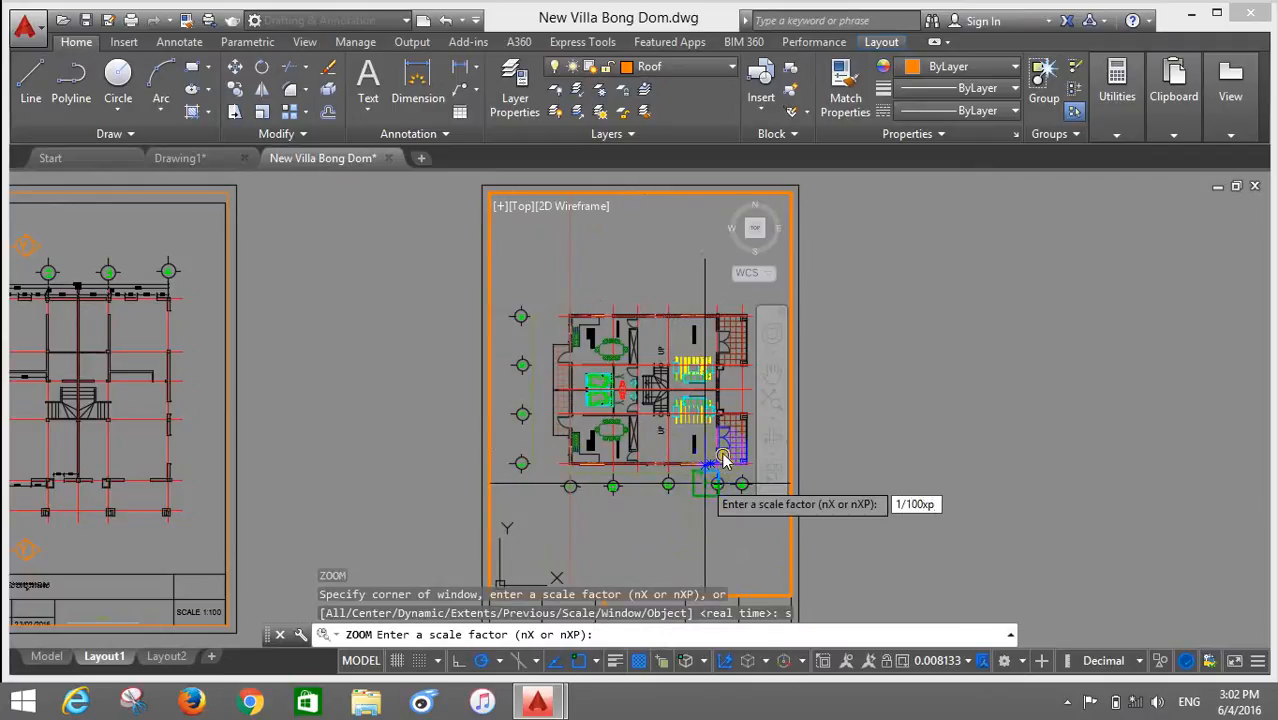
key(Return)
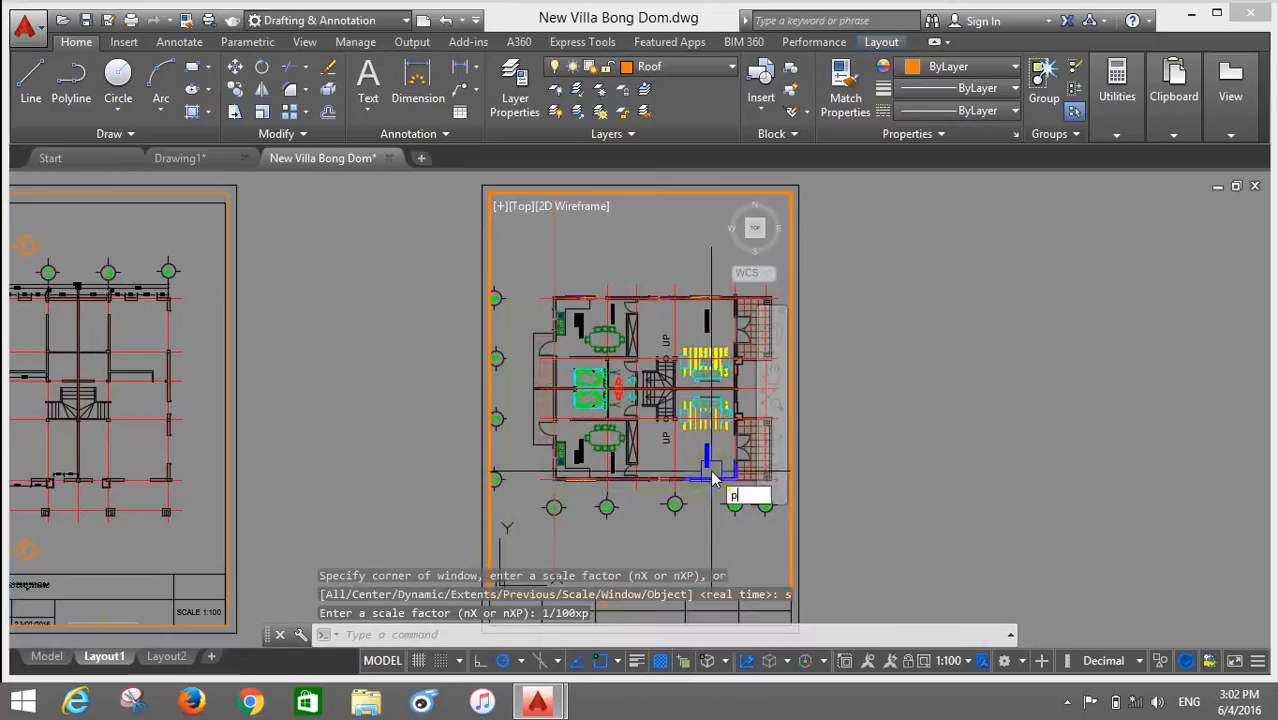
Step: Pan the scaled floor plan so that it sits within the second sheet's viewport with its grid bubbles inside the frame
text(p)
key(Return)
drag(671, 502, 680, 533)
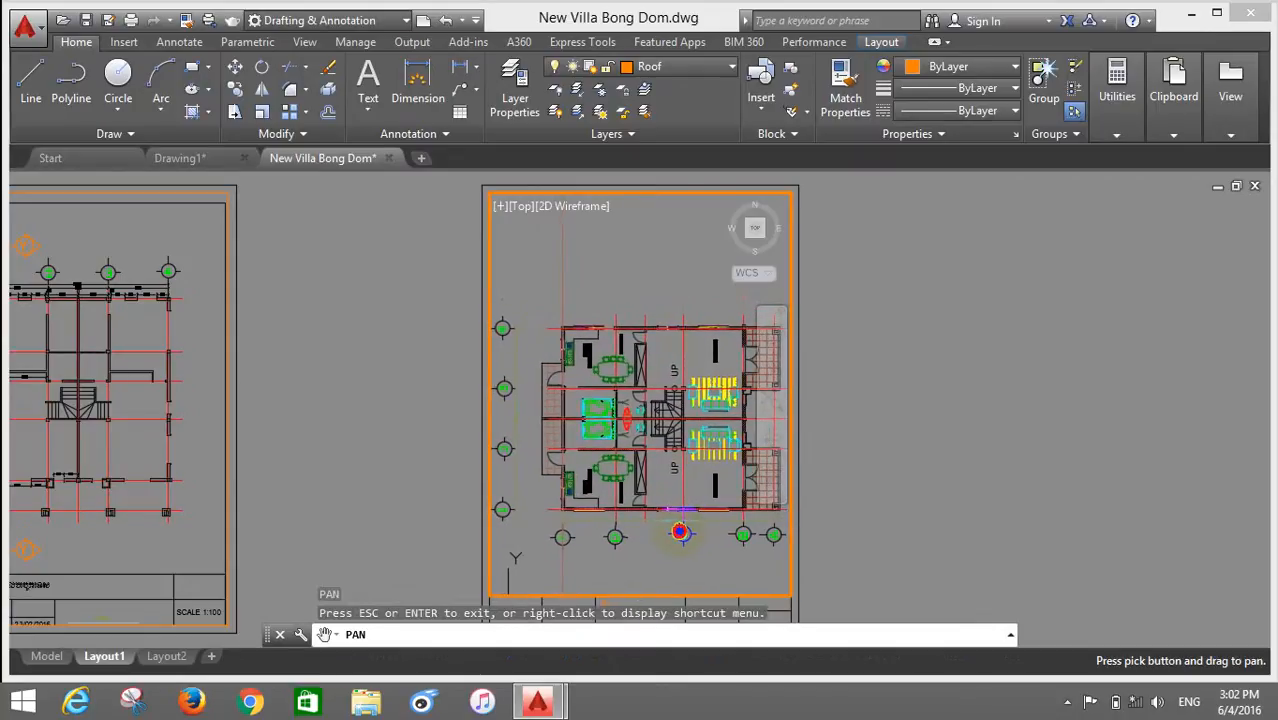
mouse_move(680, 532)
mouse_down()
mouse_move(661, 530)
mouse_move(677, 524)
mouse_up()
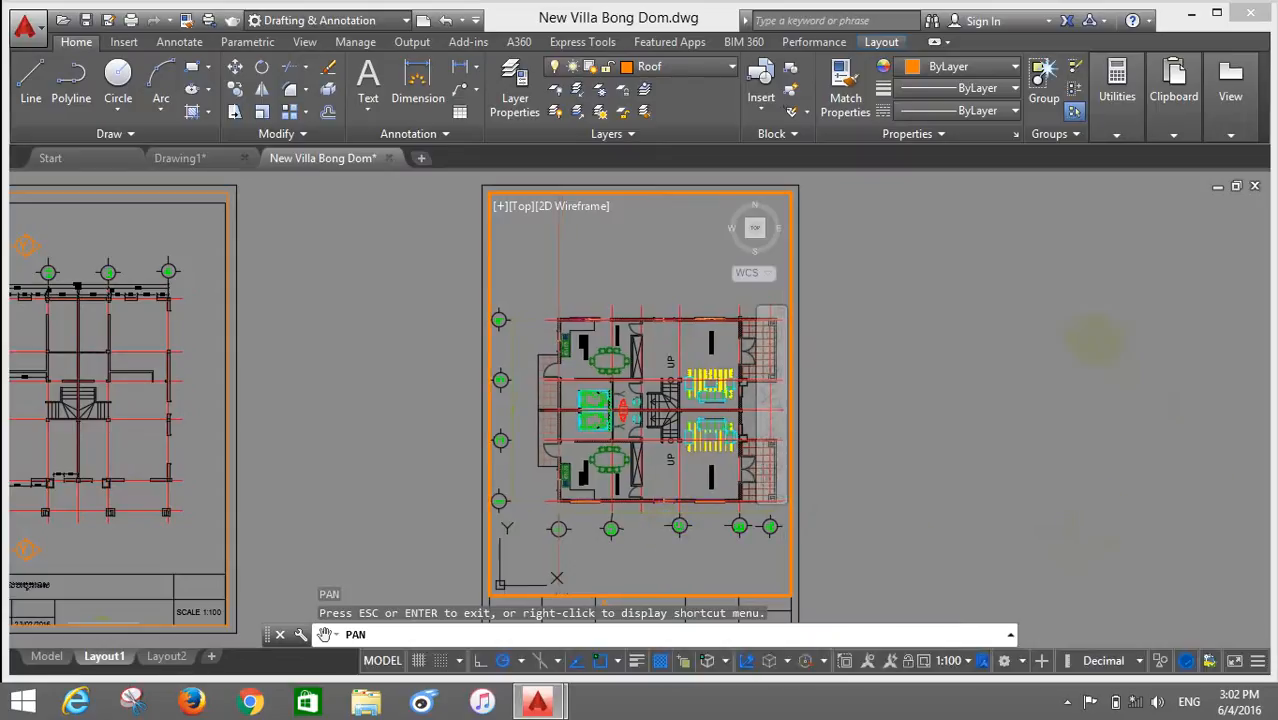
key(Escape)
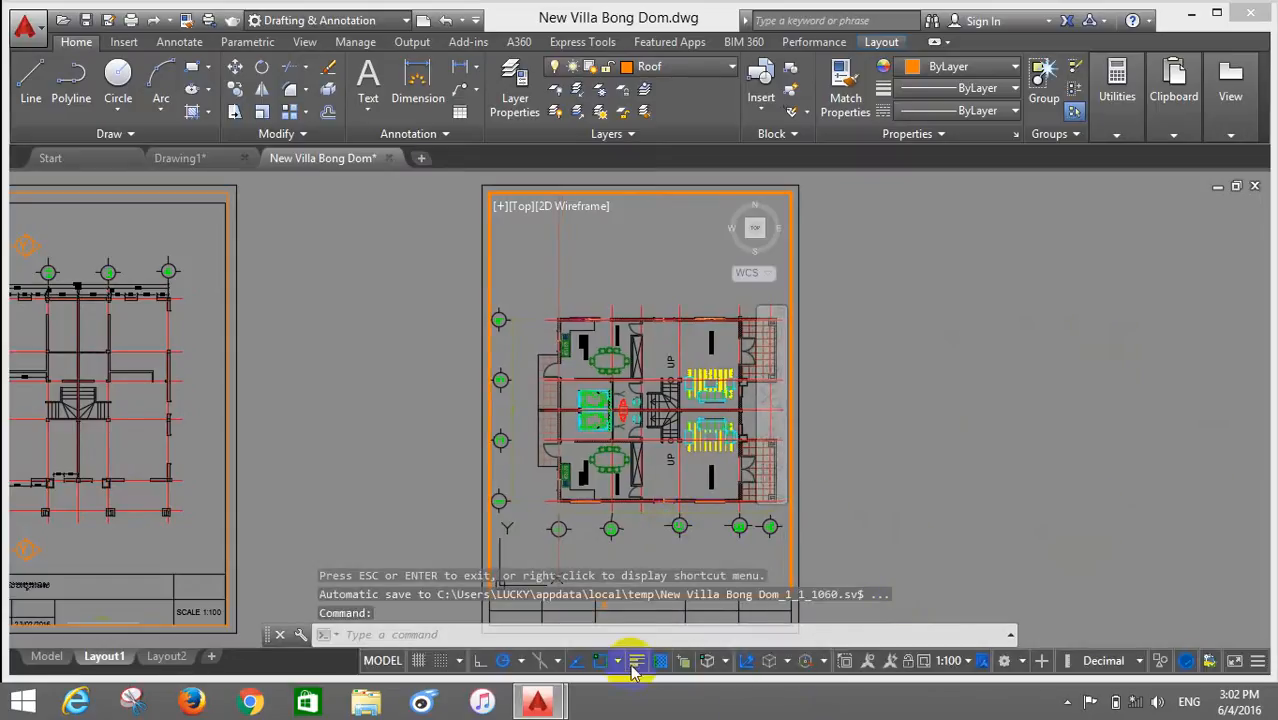
Step: Return to paper space and inspect the second sheet's floor plan and title block
double_click(935, 436)
scroll(688, 262, down, 5)
scroll(653, 430, up, 5)
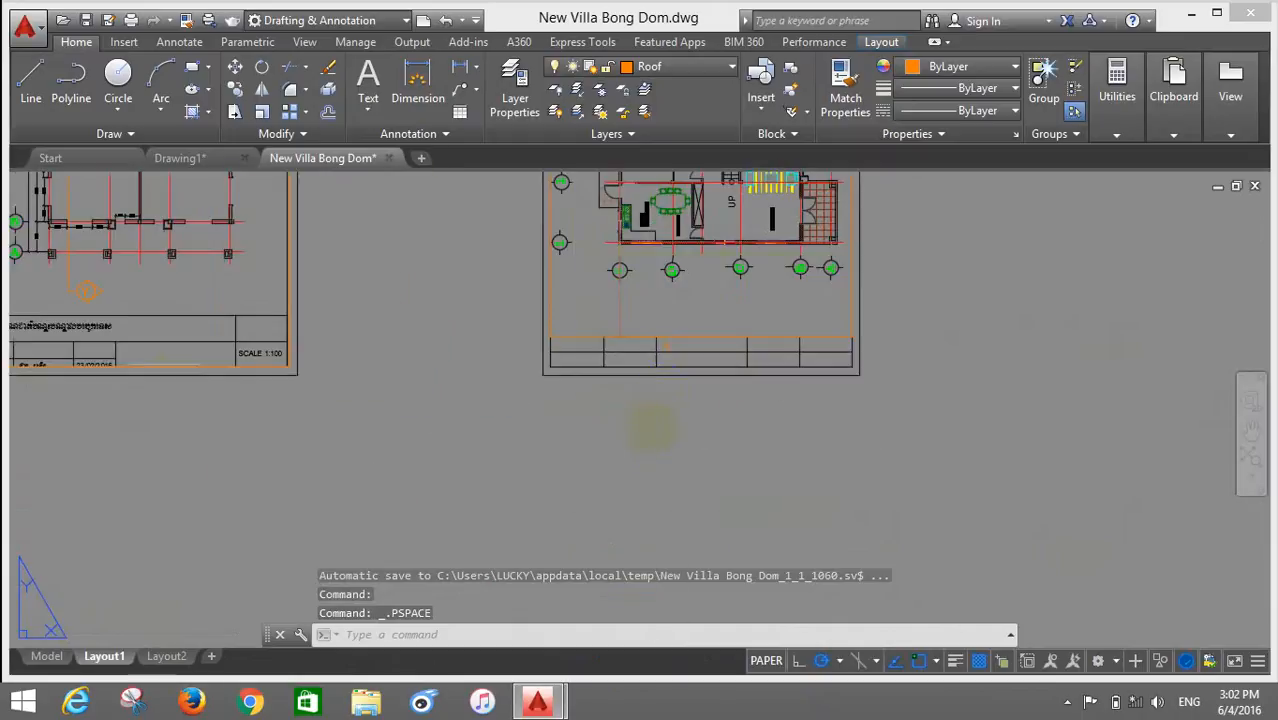
scroll(736, 322, up, 6)
scroll(573, 543, down, 6)
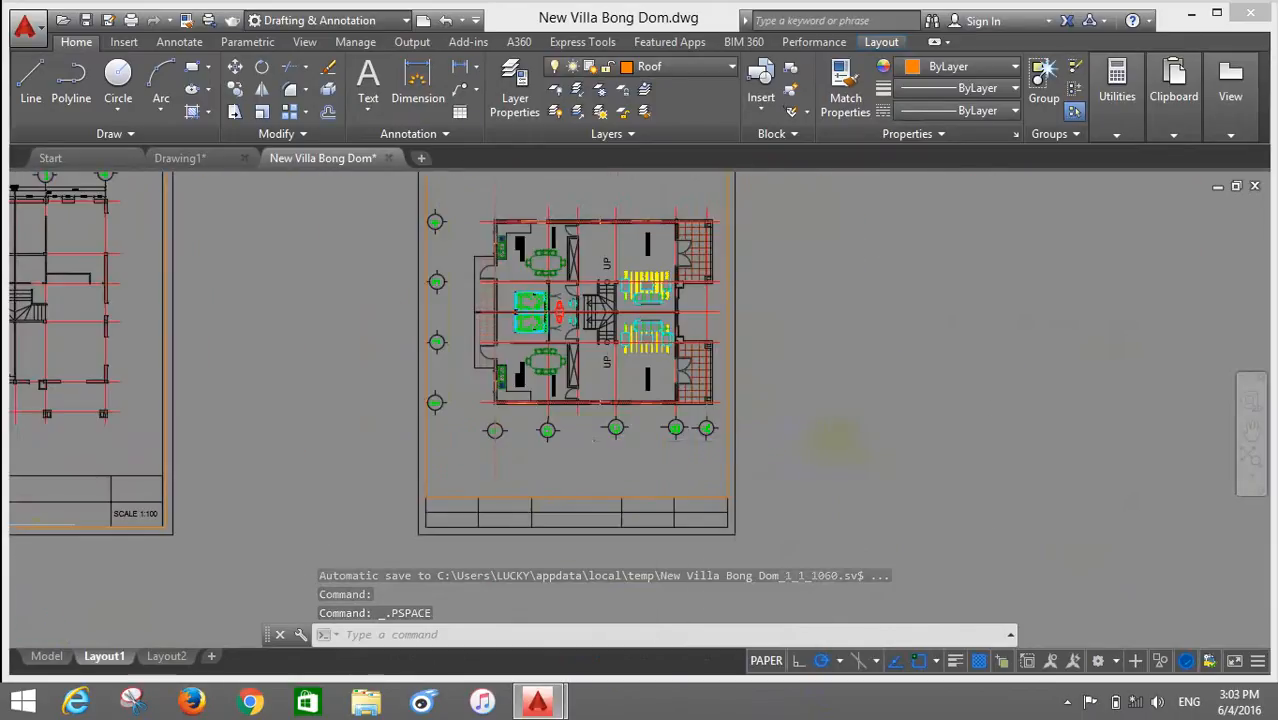
scroll(828, 440, up, 4)
scroll(794, 475, down, 6)
scroll(627, 267, up, 3)
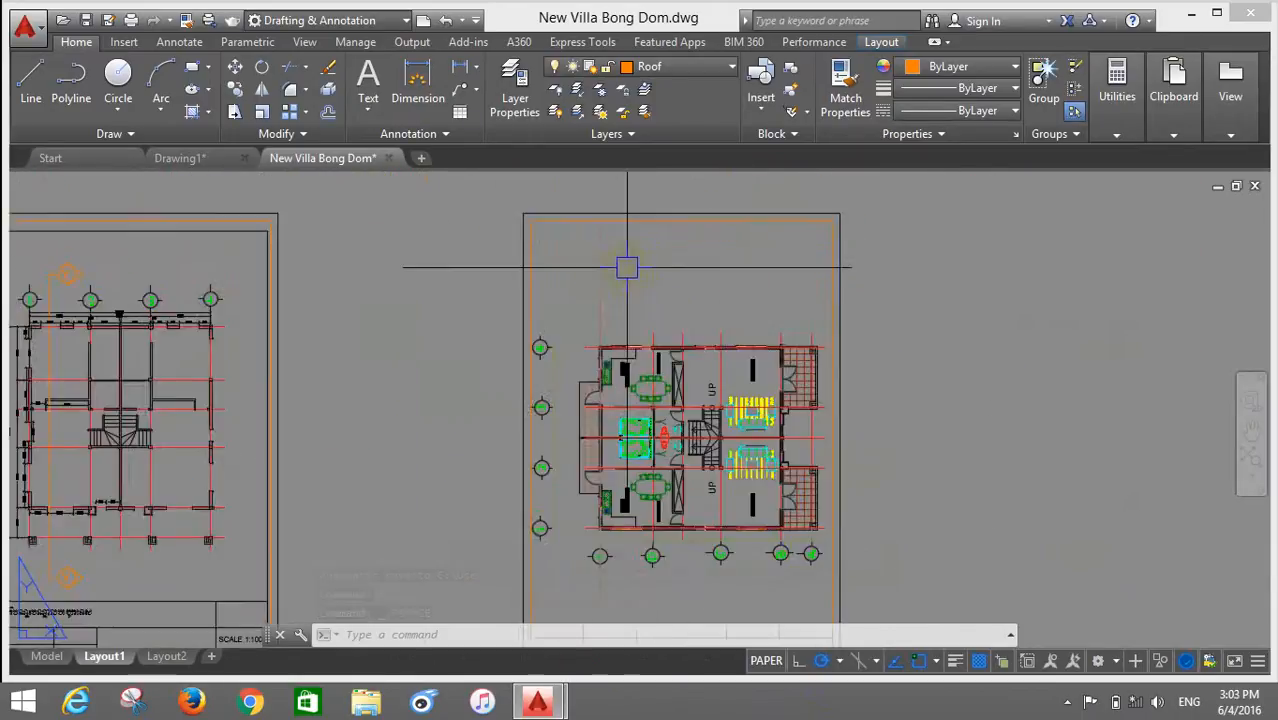
Step: Start plotting Layout1 as a single sheet with Adobe PDF as the plotter
click(131, 20)
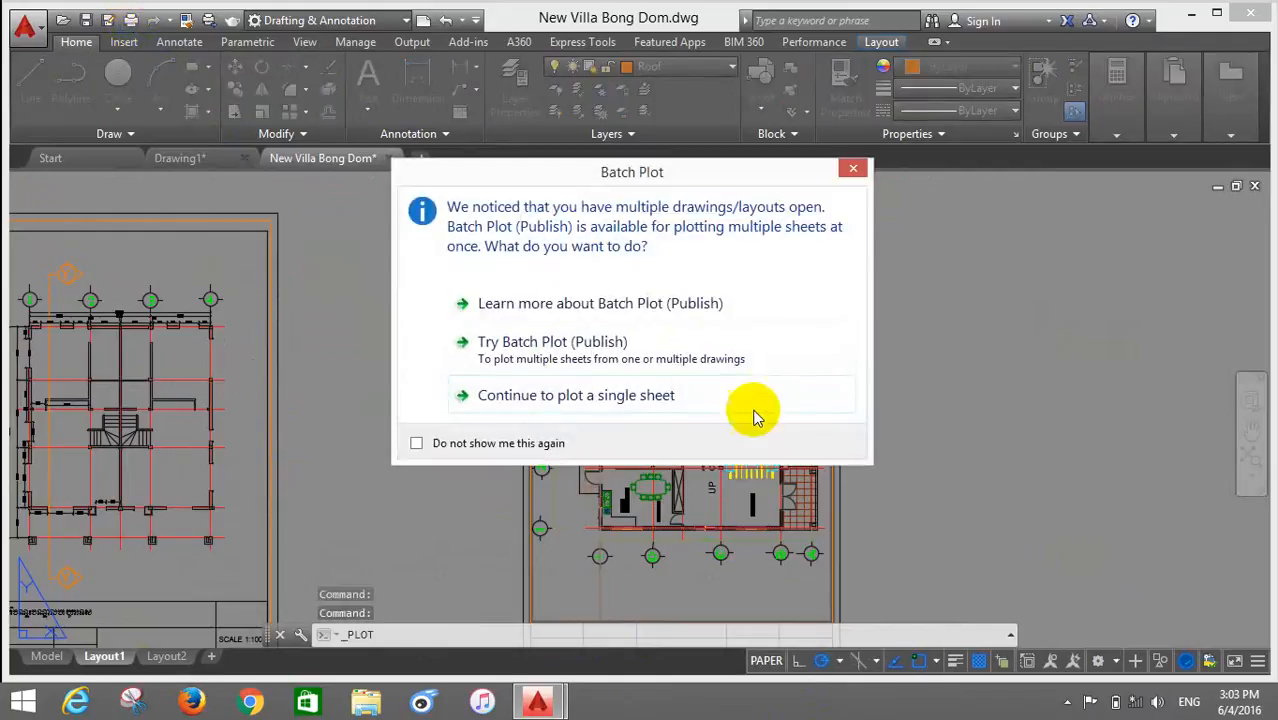
click(541, 393)
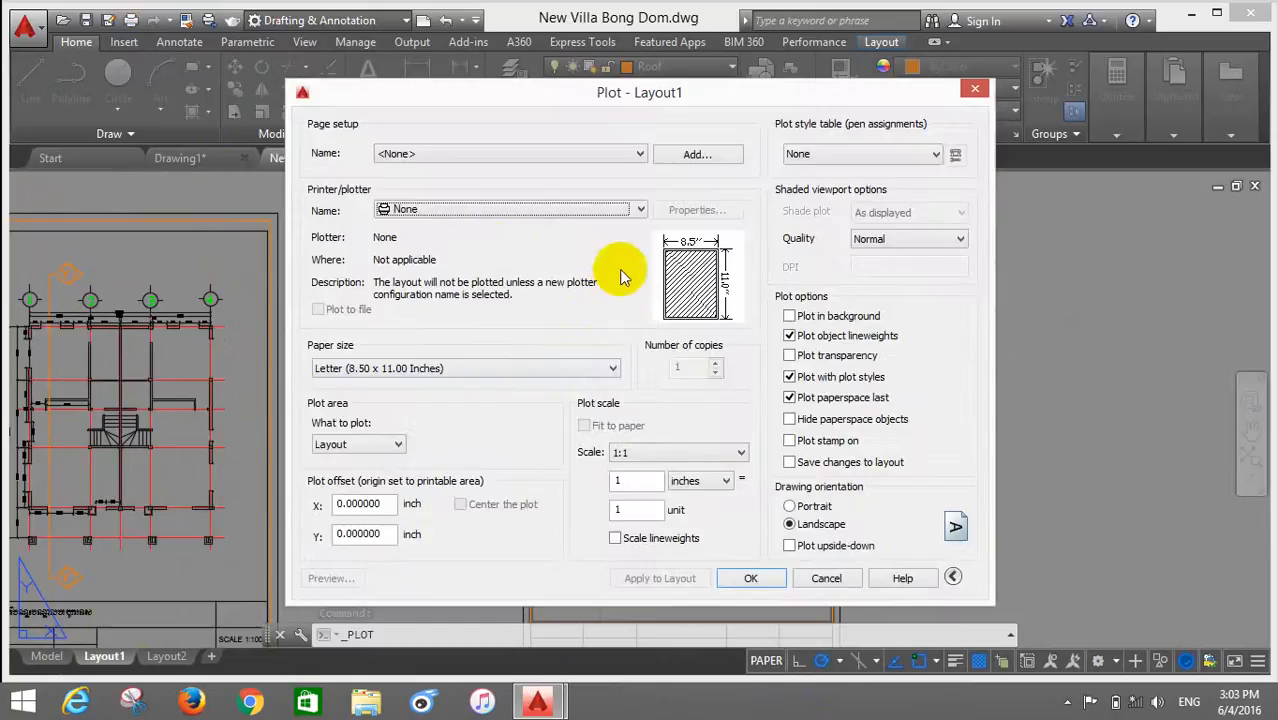
click(528, 209)
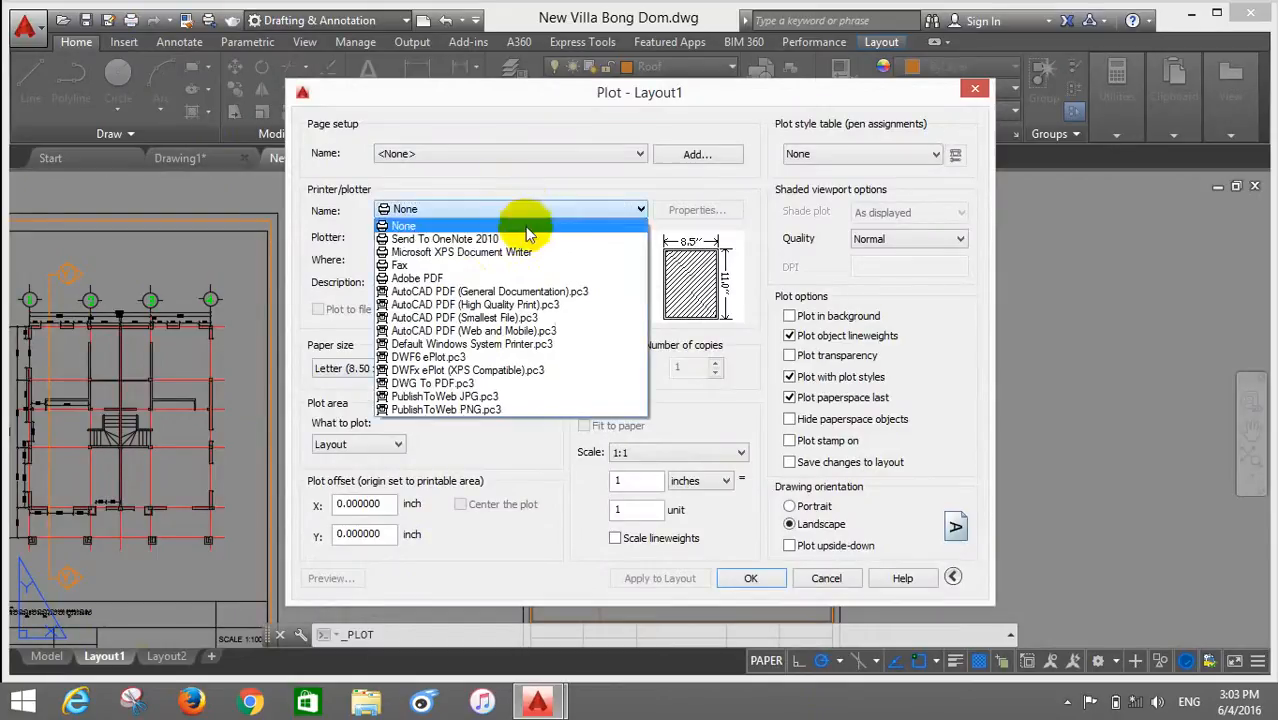
click(467, 278)
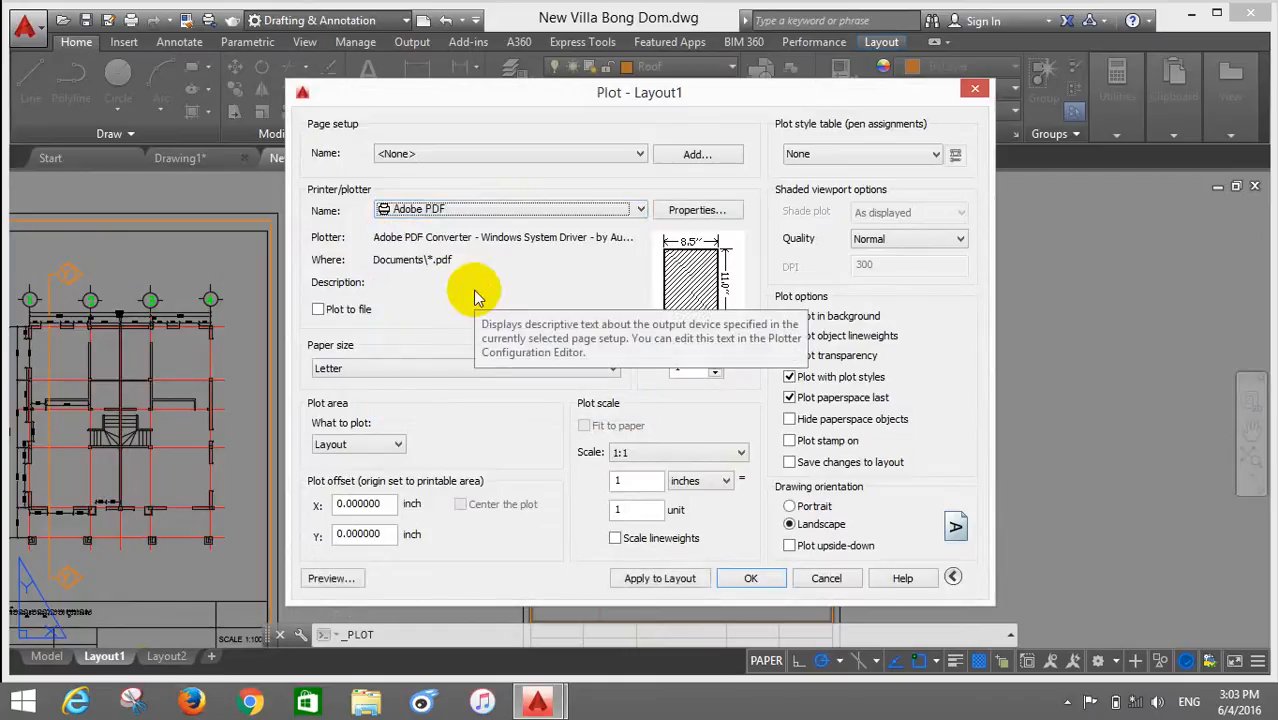
Step: Set the plot's paper size to A4 and its plot style table to monochrome.ctb
click(418, 367)
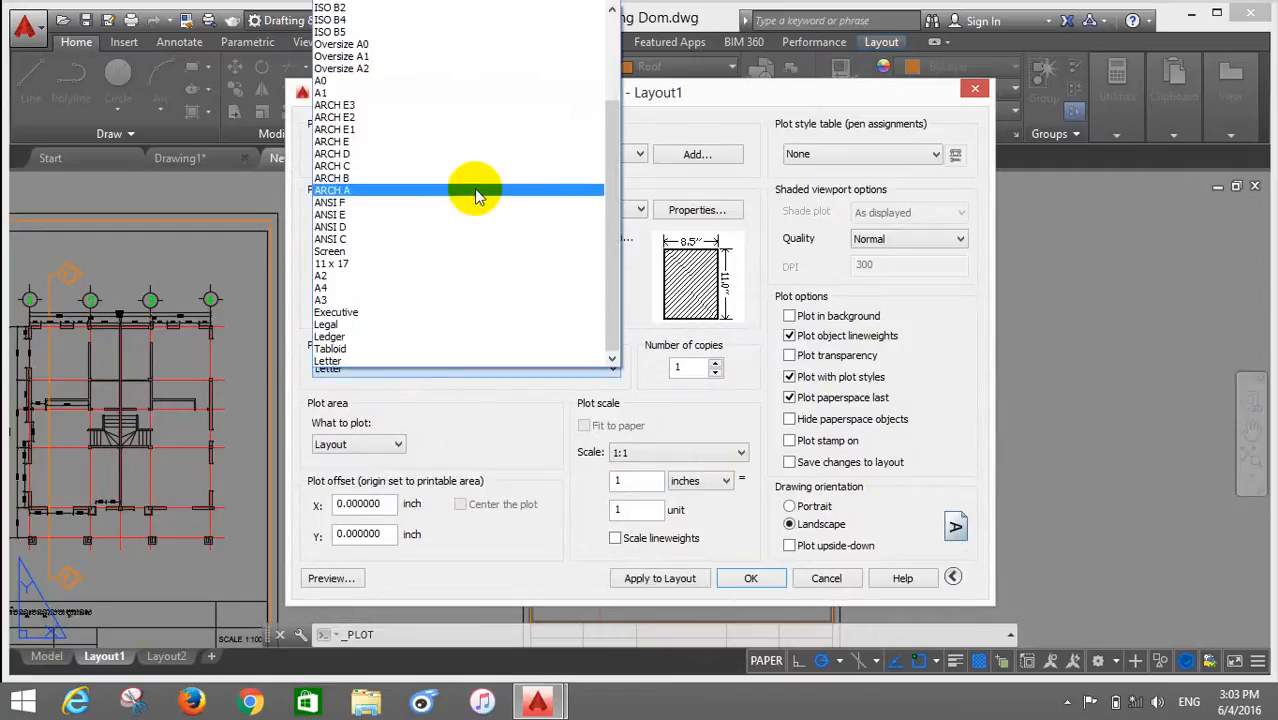
click(432, 287)
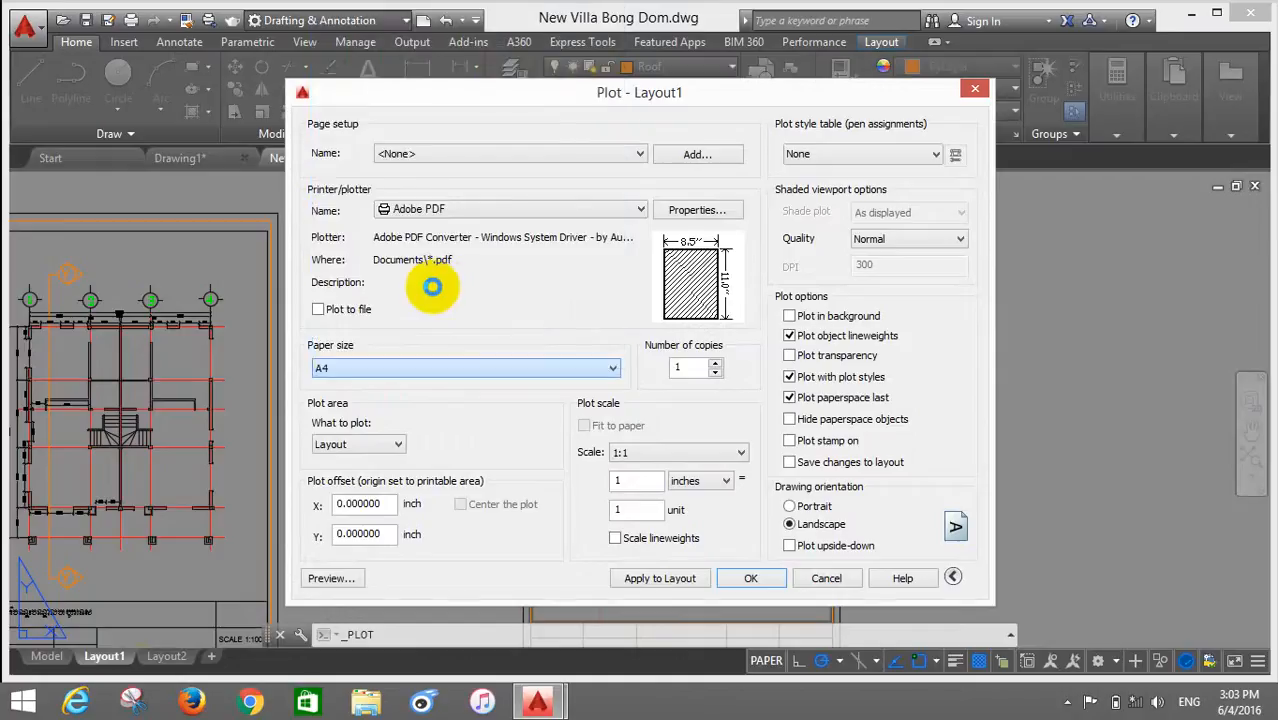
mouse_move(716, 290)
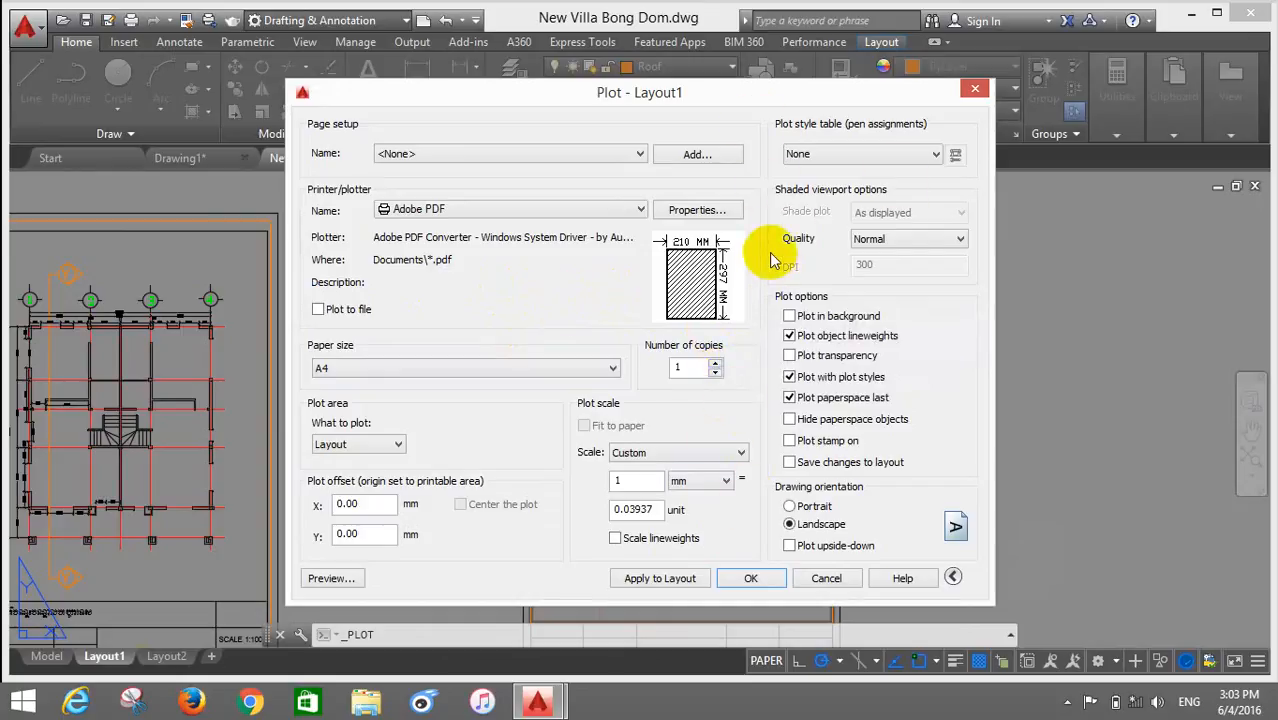
click(814, 156)
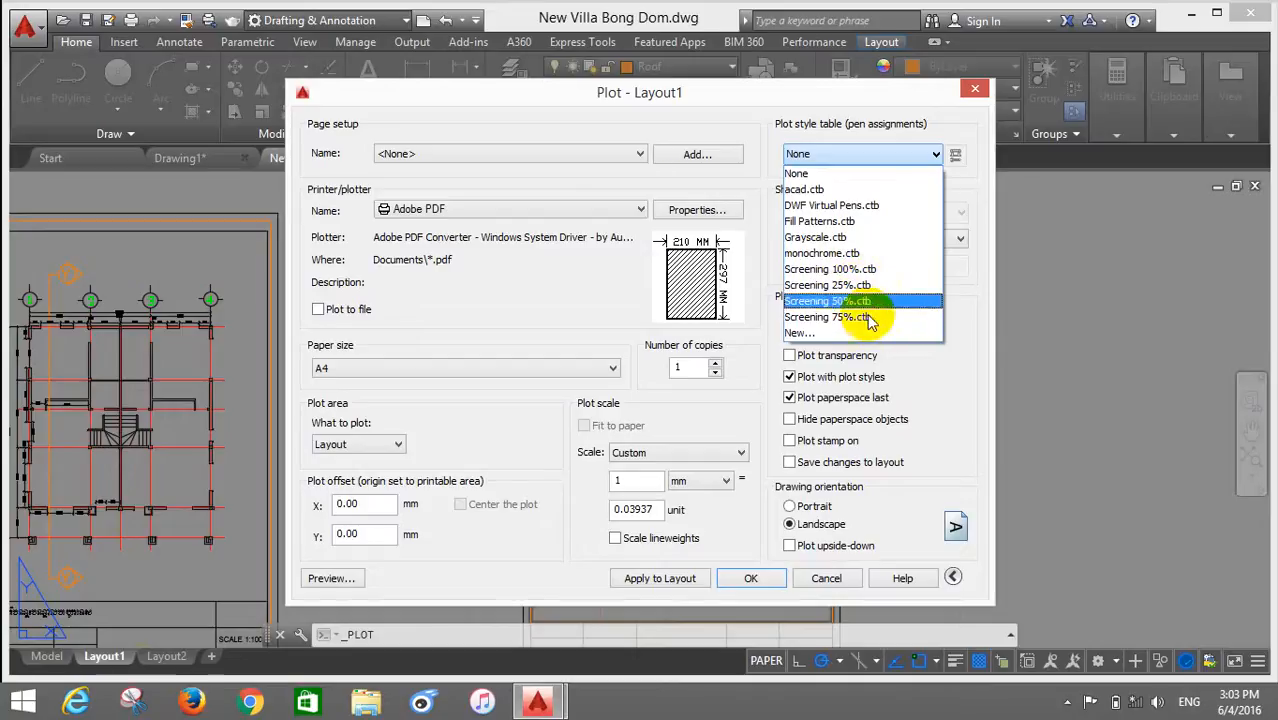
click(830, 256)
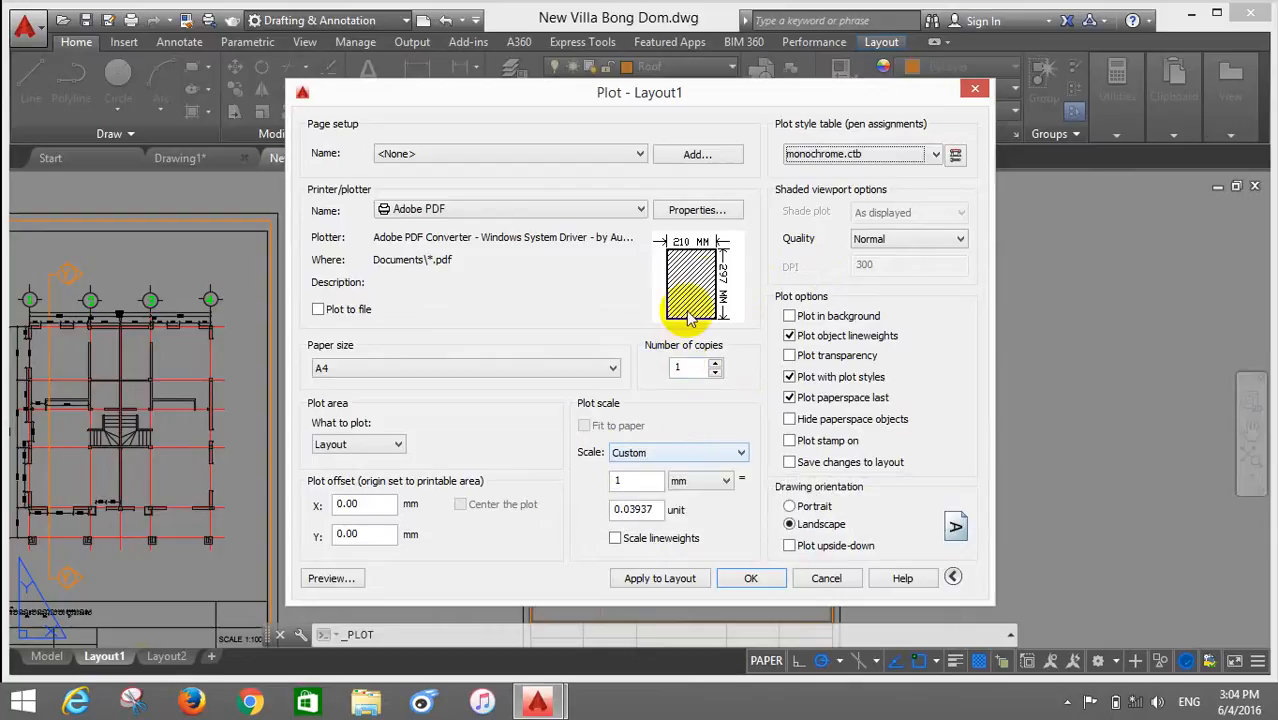
Step: Open the printable area of the standard A4 paper size for modification in the Adobe PDF plotter properties
click(698, 212)
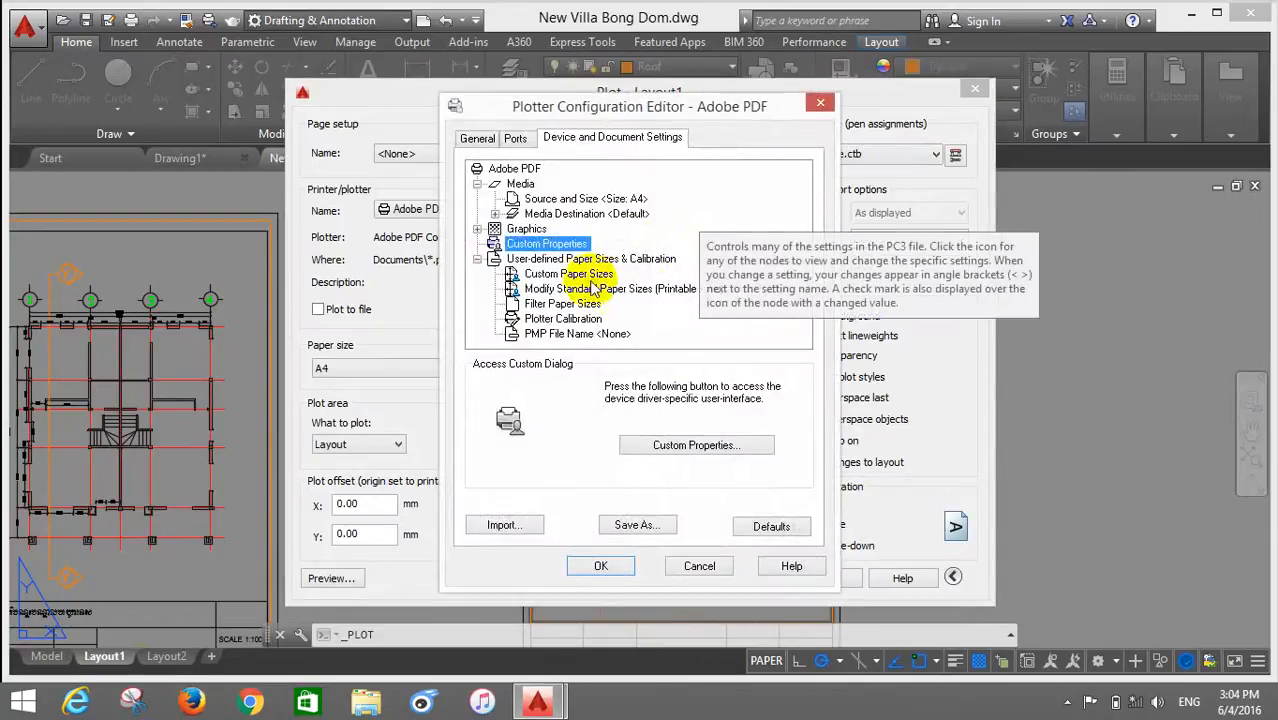
click(586, 303)
click(578, 289)
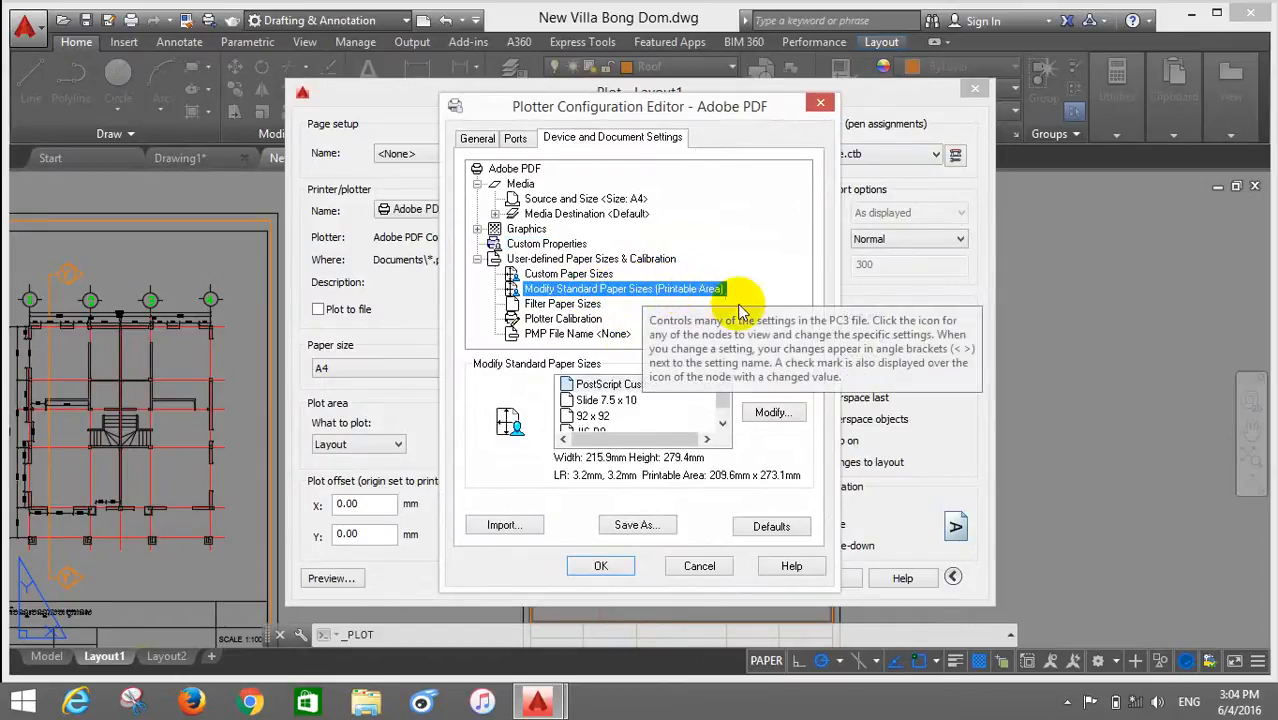
click(724, 424)
click(724, 424)
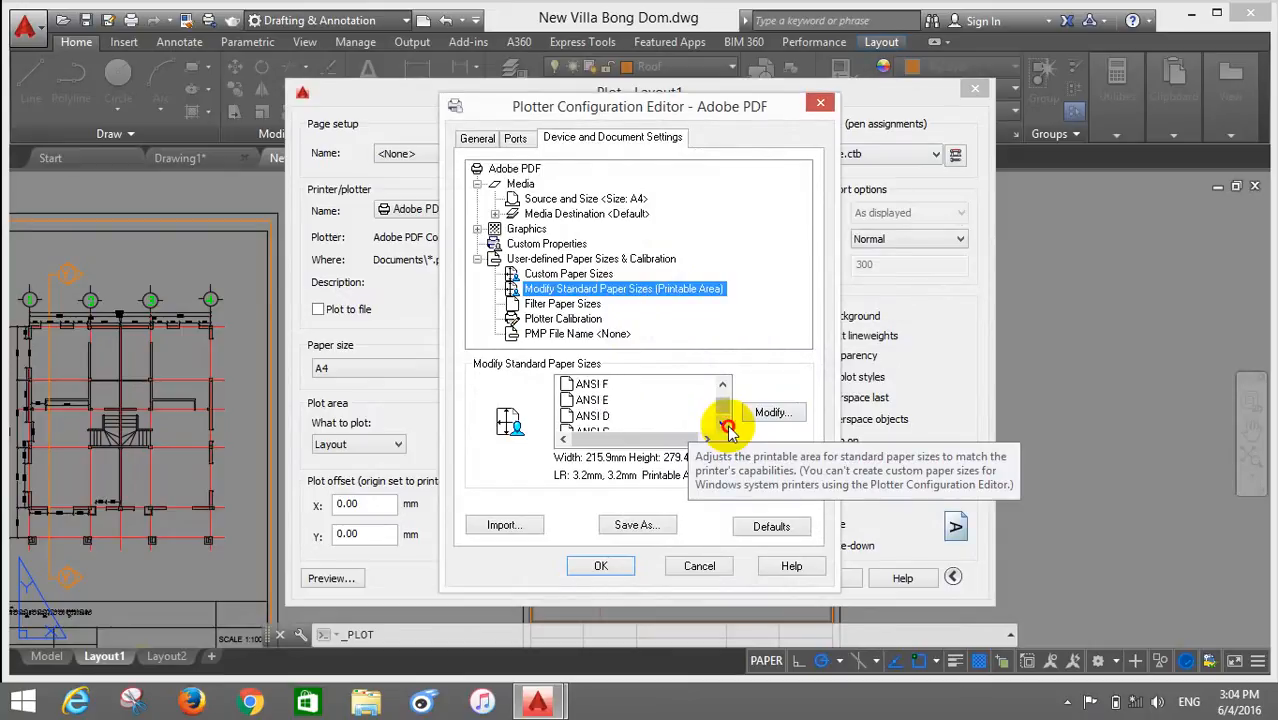
click(582, 415)
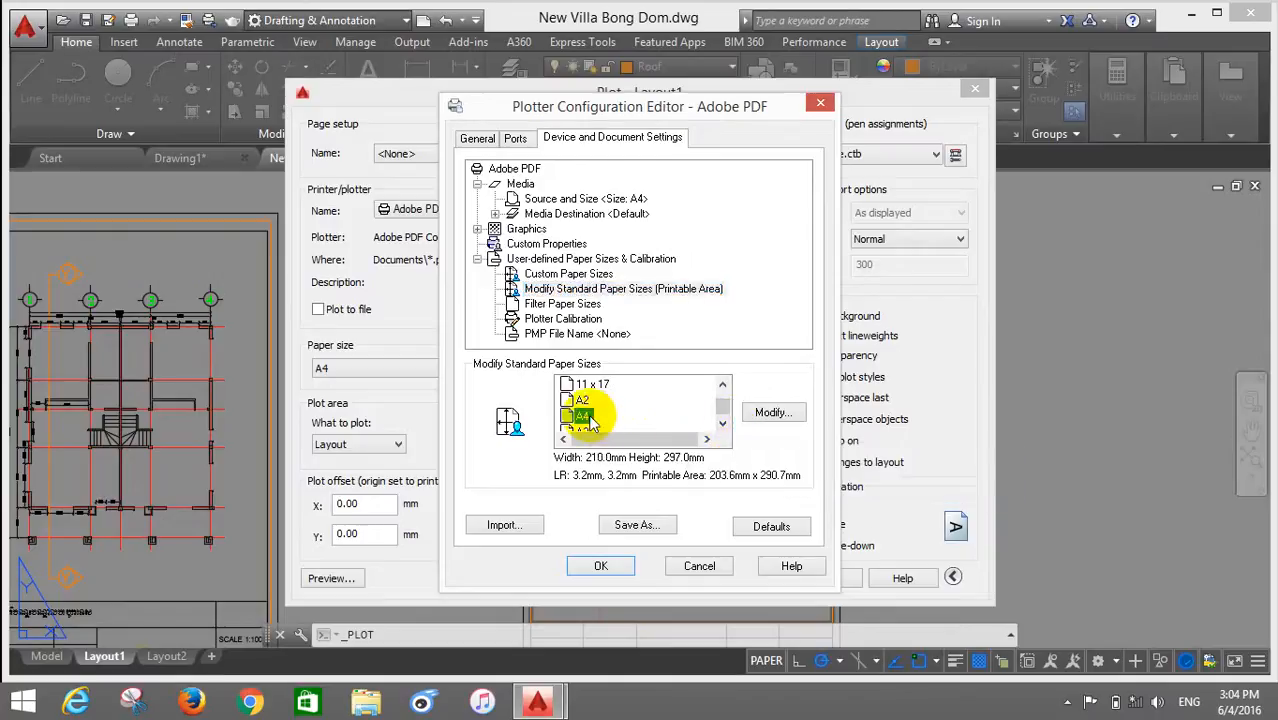
click(795, 416)
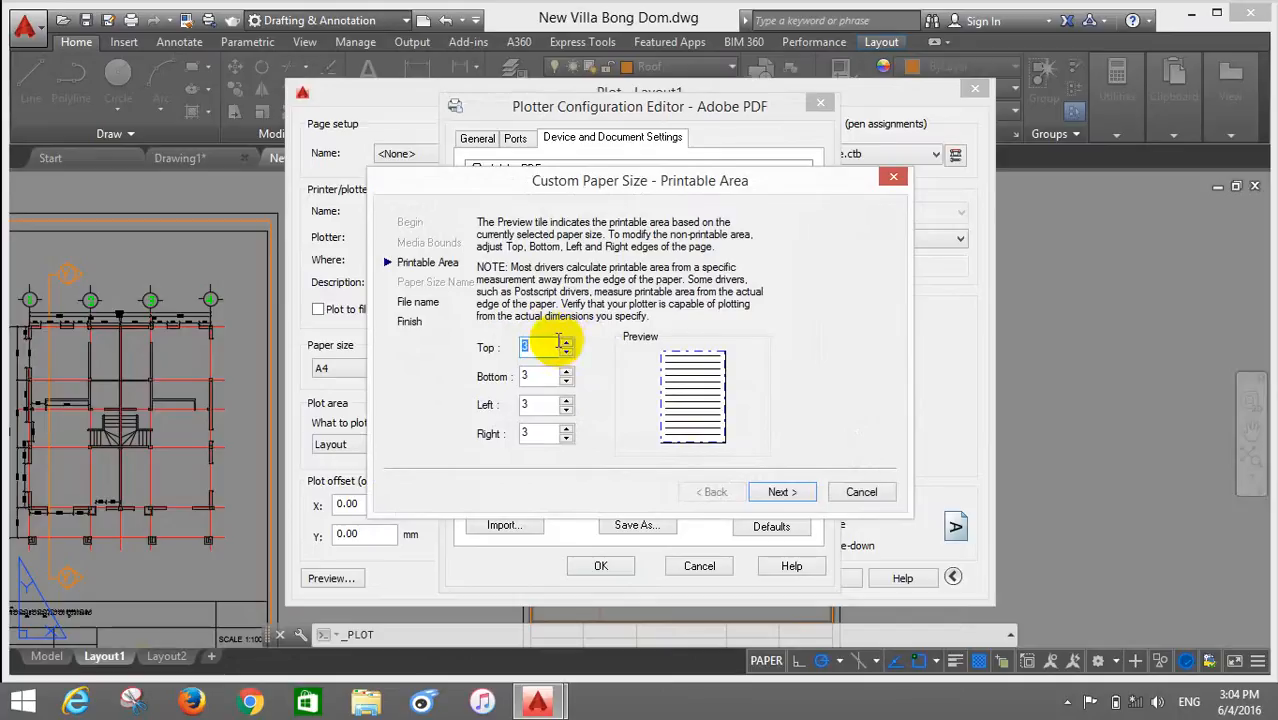
Step: Set the A4 printable area's top, bottom, left and right margins to 0
text(0)
double_click(530, 376)
text(0)
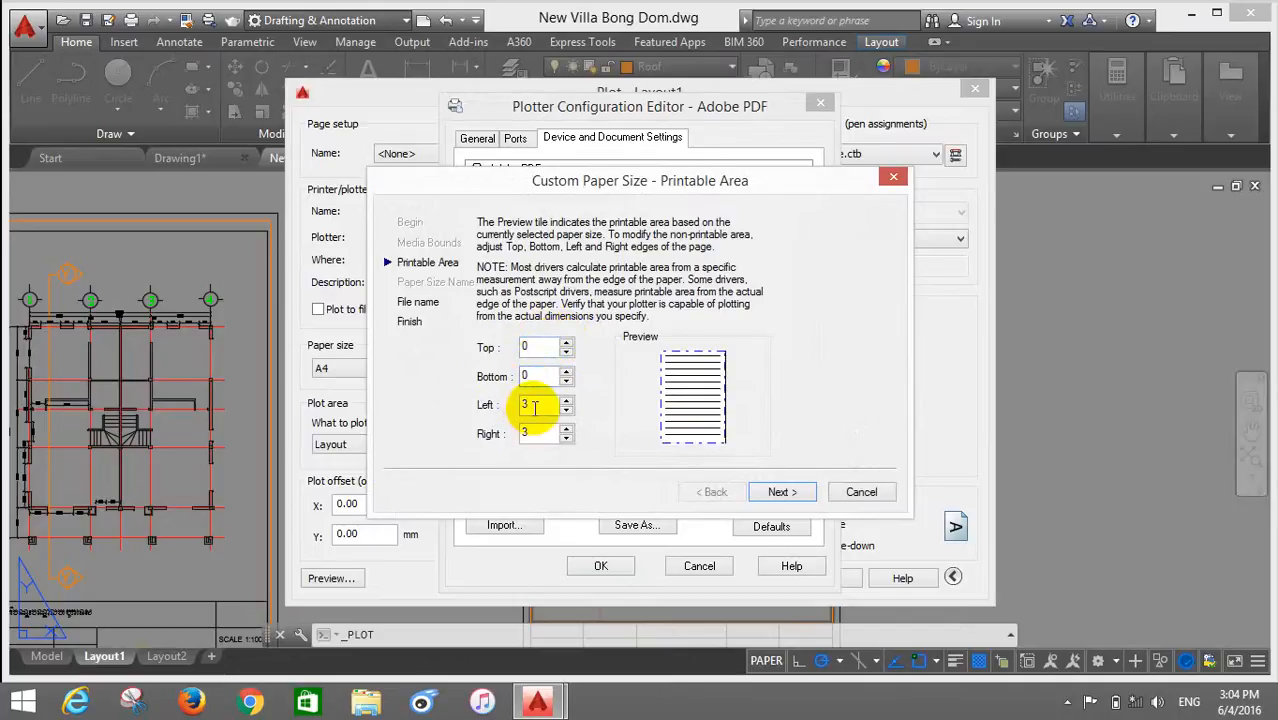
double_click(530, 404)
text(0)
double_click(527, 432)
text(0)
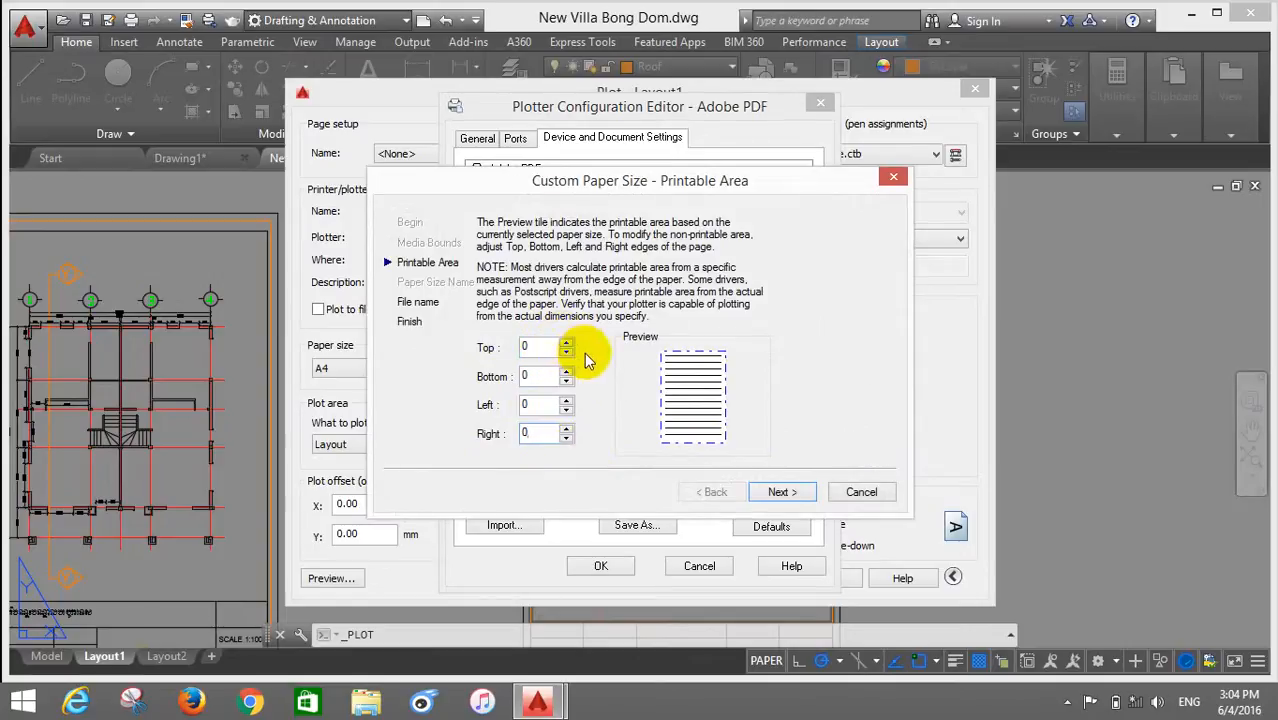
click(542, 376)
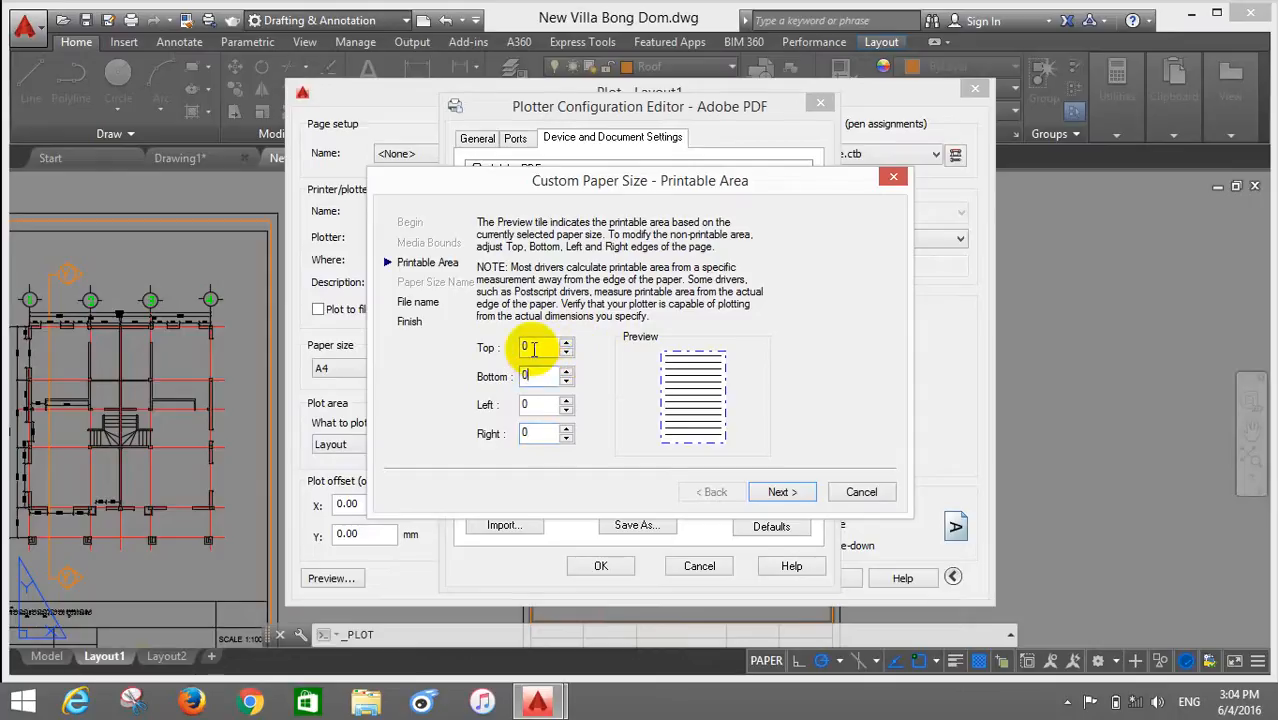
click(533, 348)
click(537, 376)
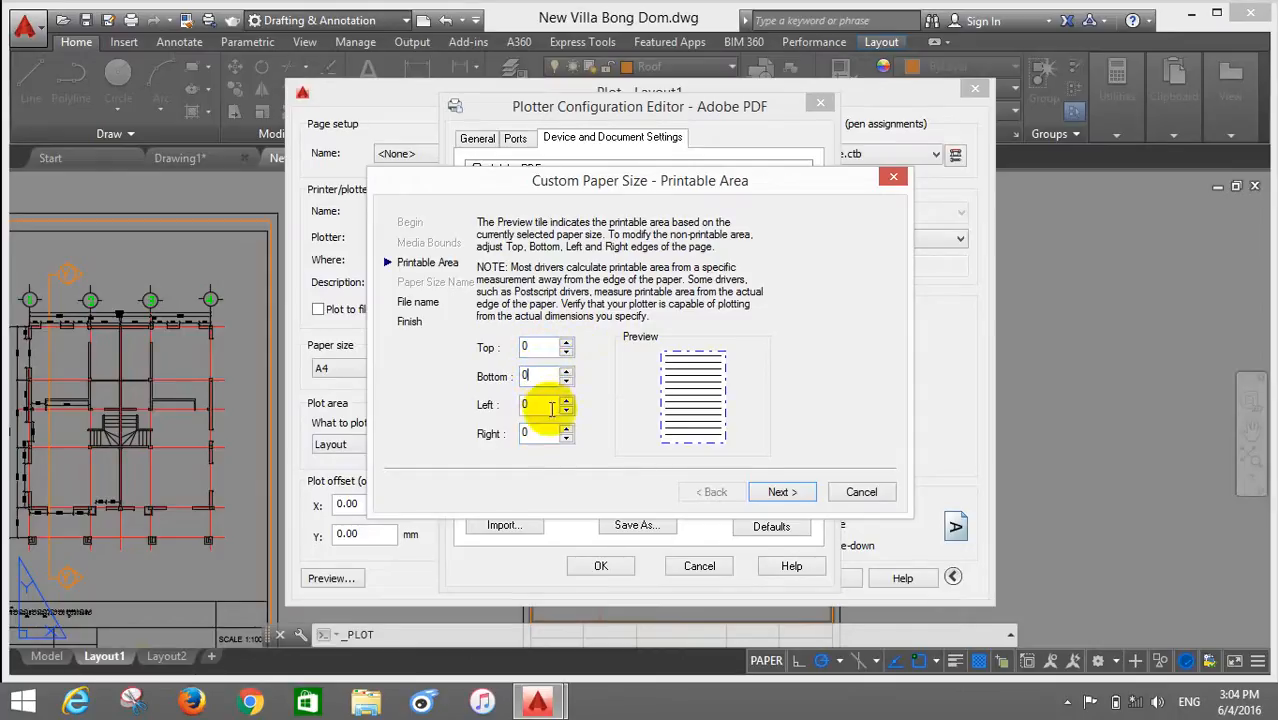
click(533, 402)
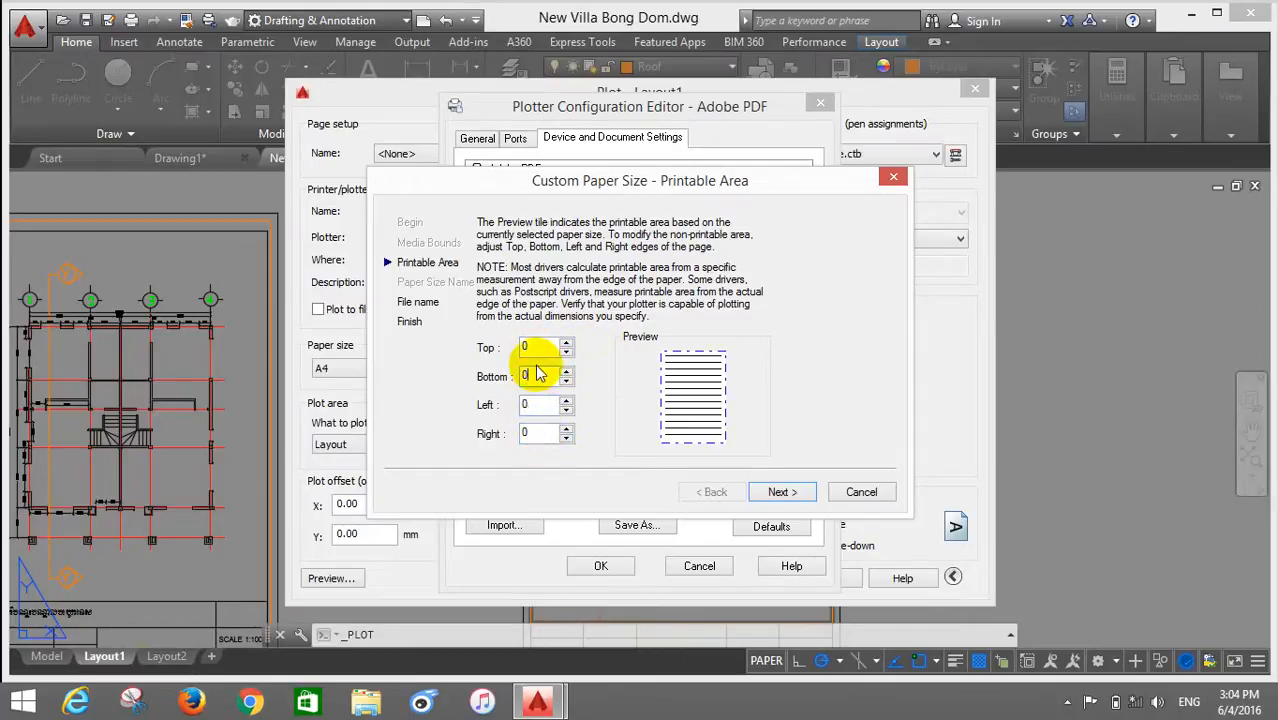
click(541, 348)
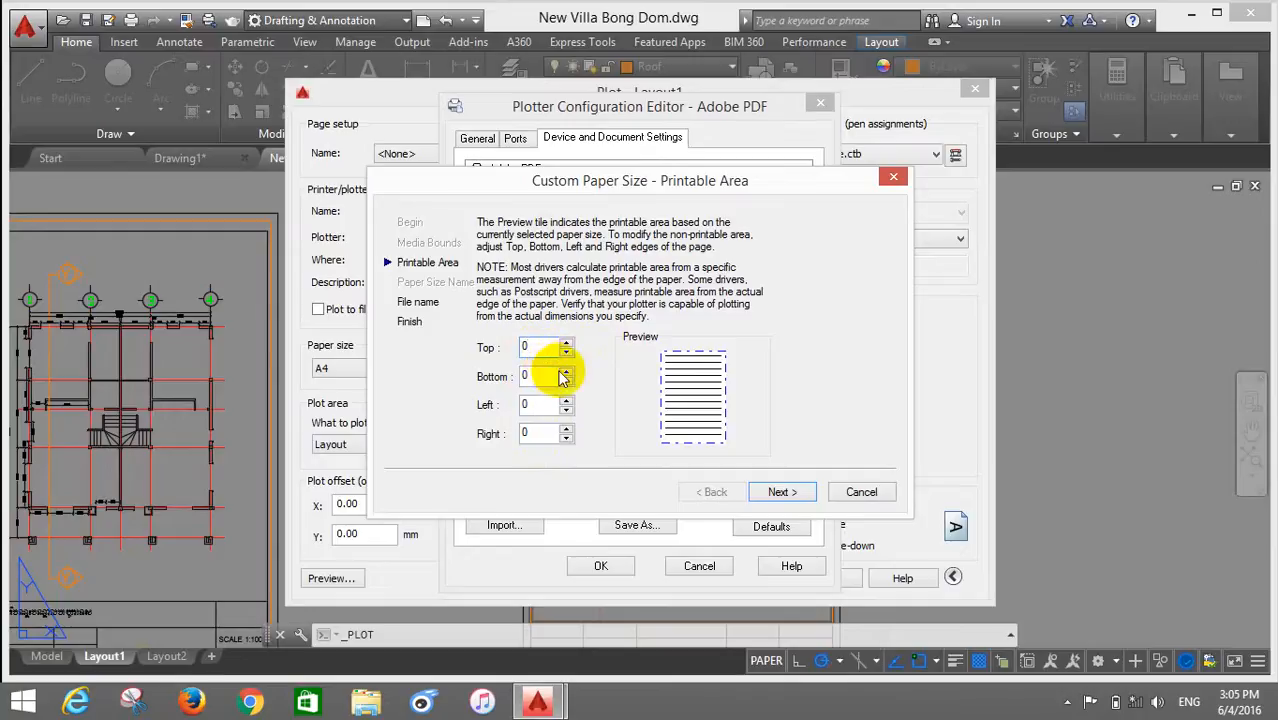
click(528, 376)
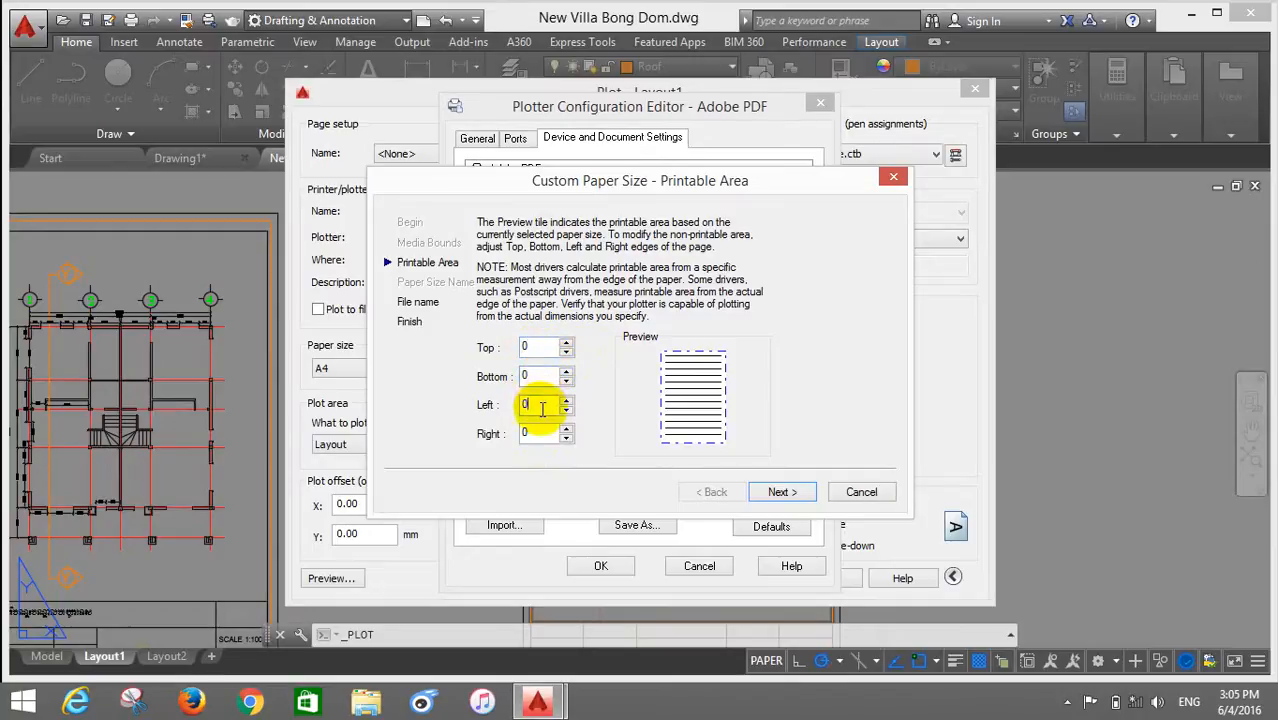
click(546, 349)
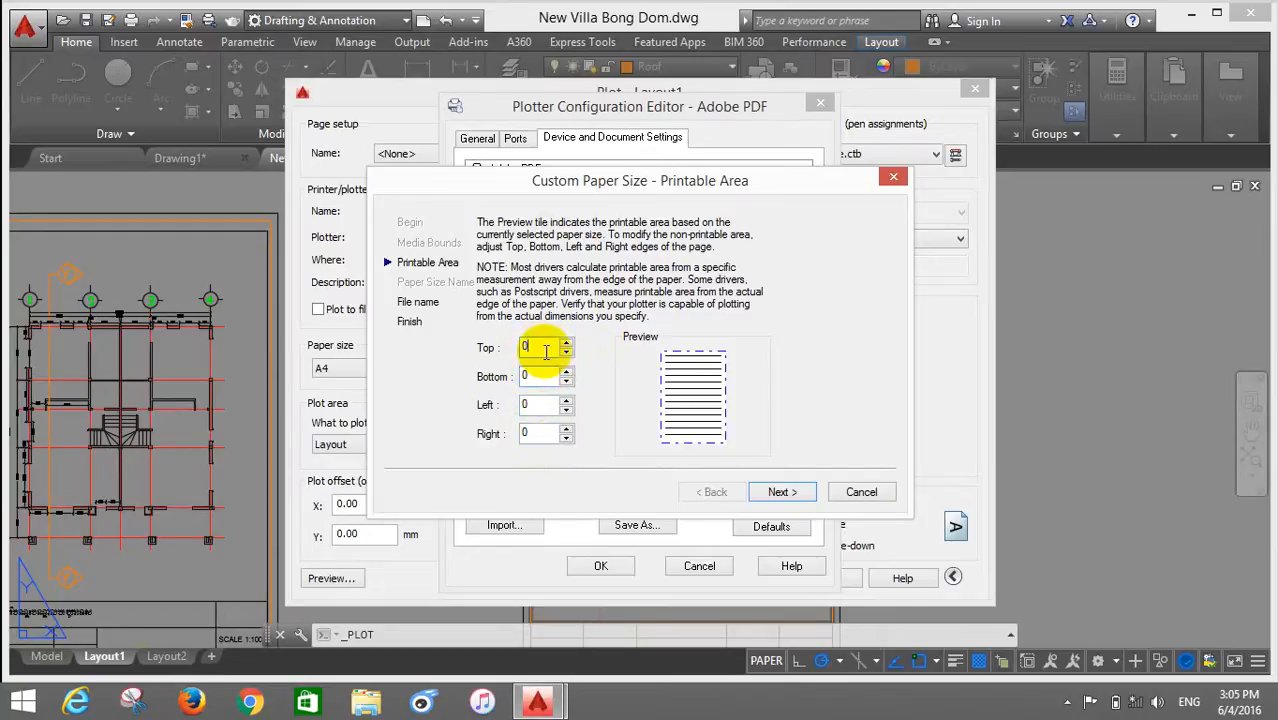
click(532, 430)
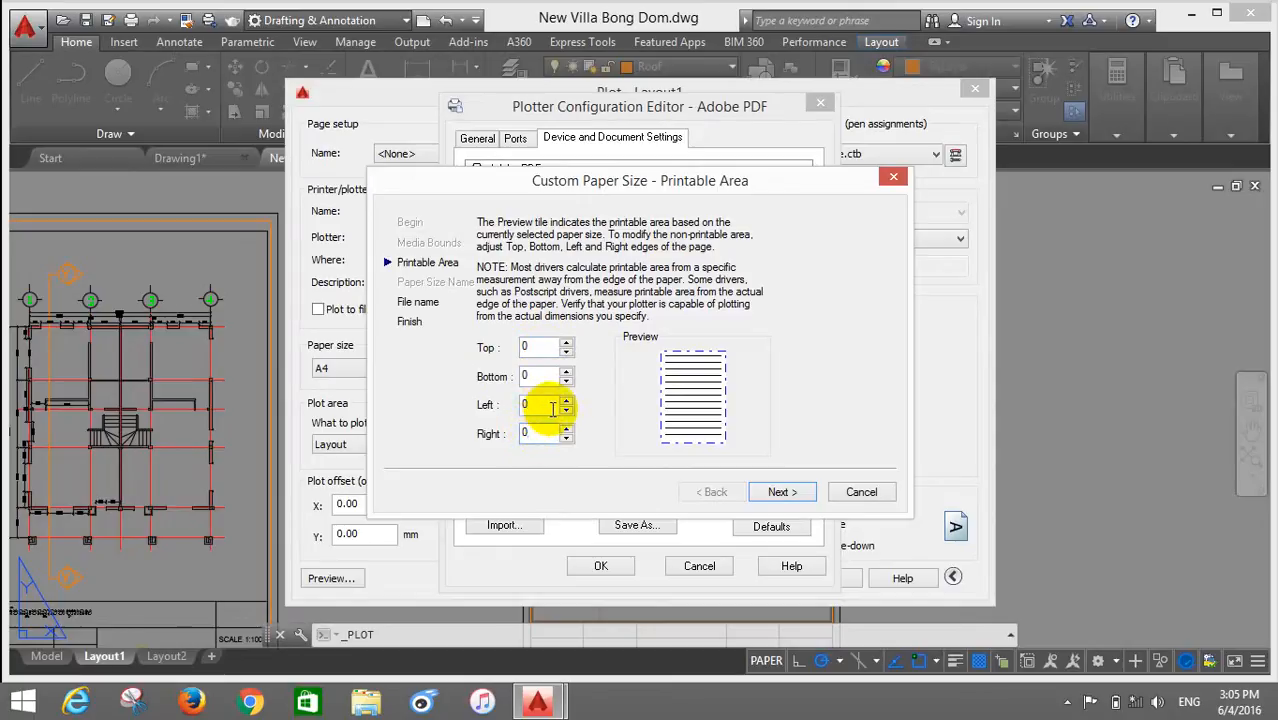
Step: Finish the A4 paper size modification, keeping Adobe PDF as the PMP file name
click(783, 493)
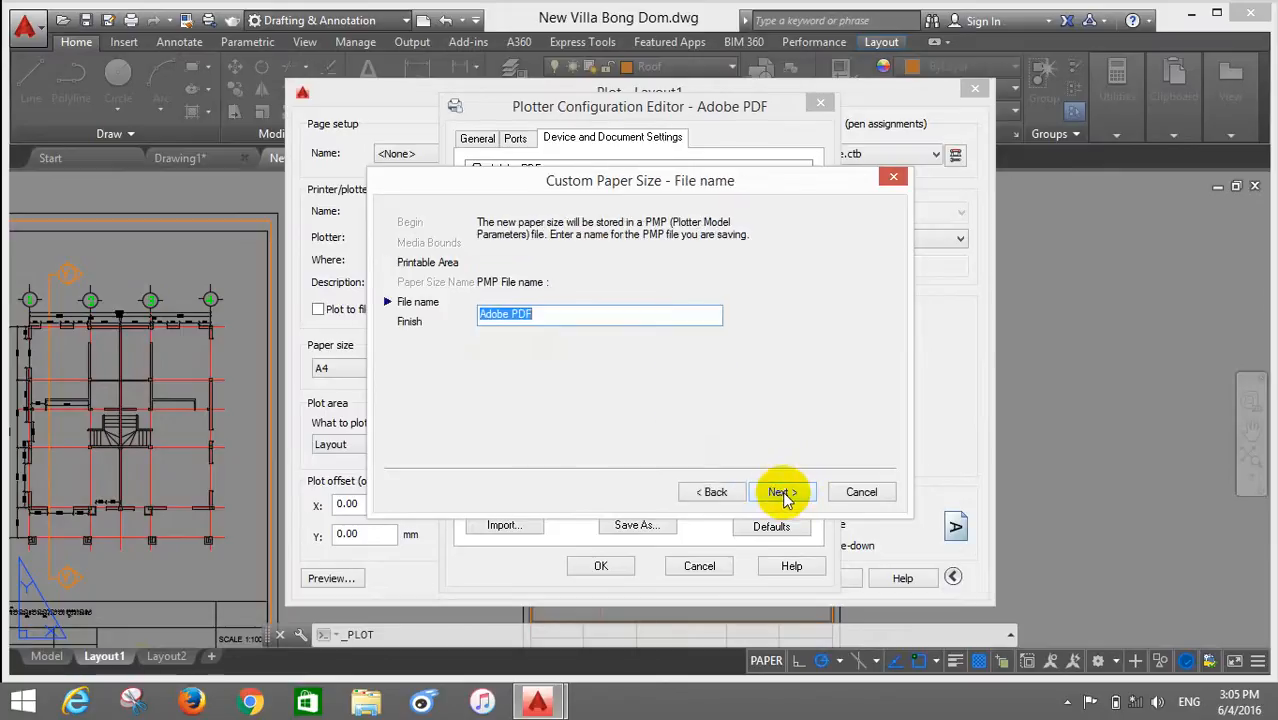
click(783, 493)
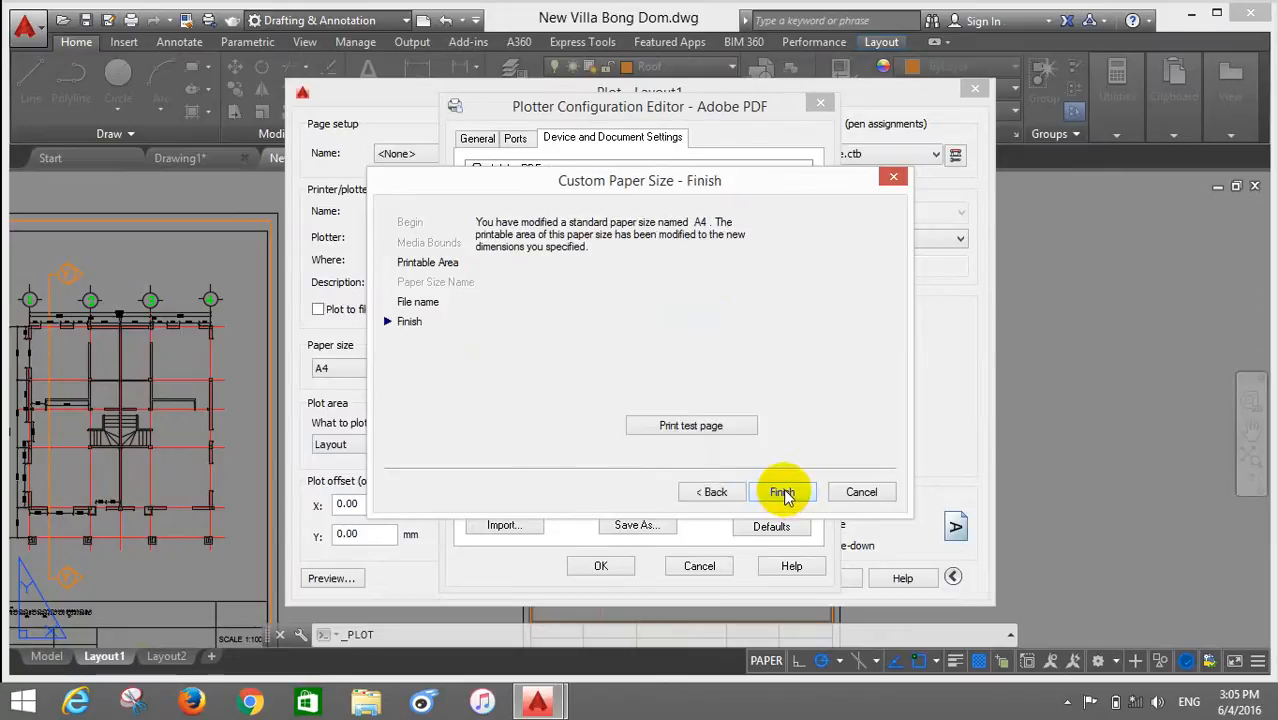
click(783, 493)
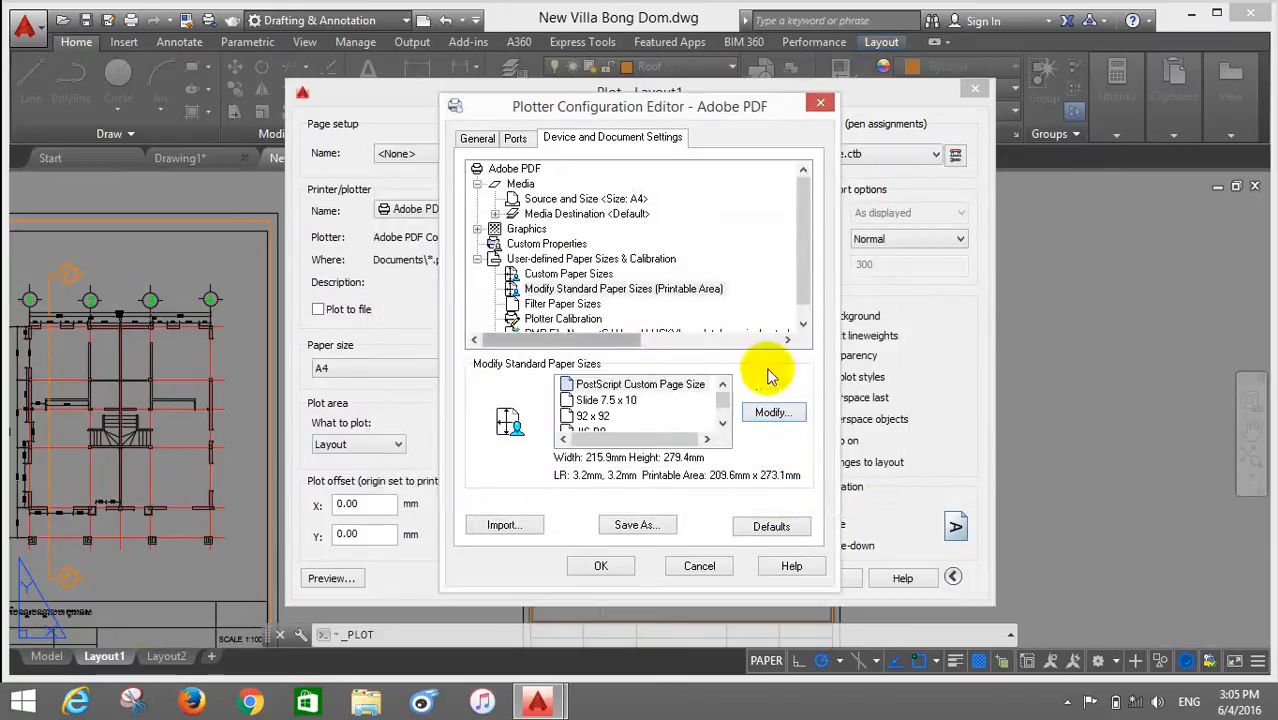
Step: Save the plotter configuration as A4 and save the printer changes to the proposed configuration file
click(650, 530)
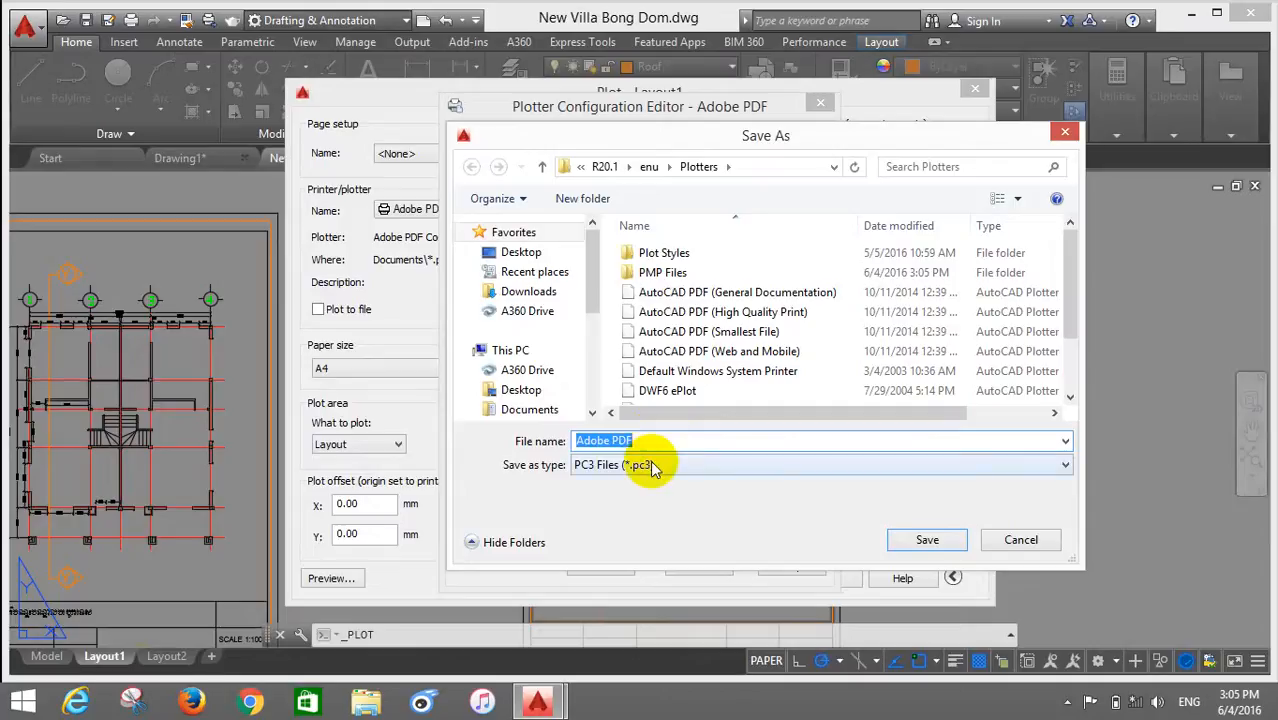
text(A4)
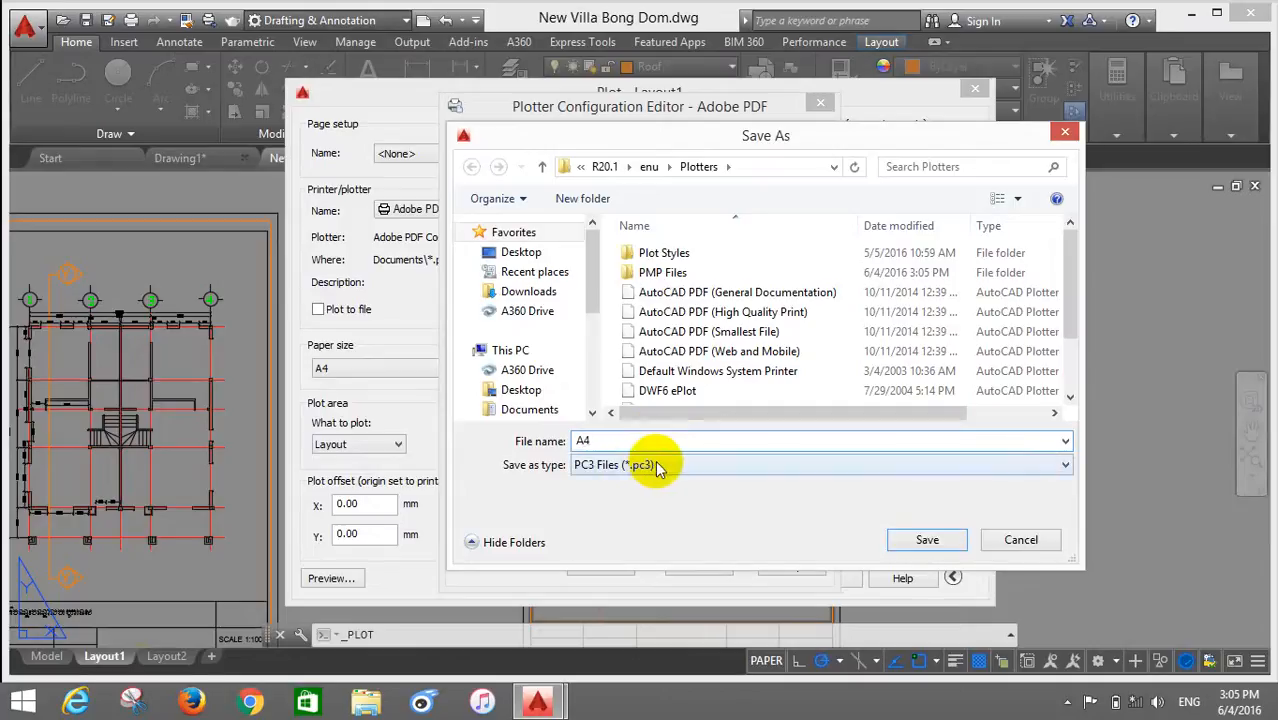
click(935, 540)
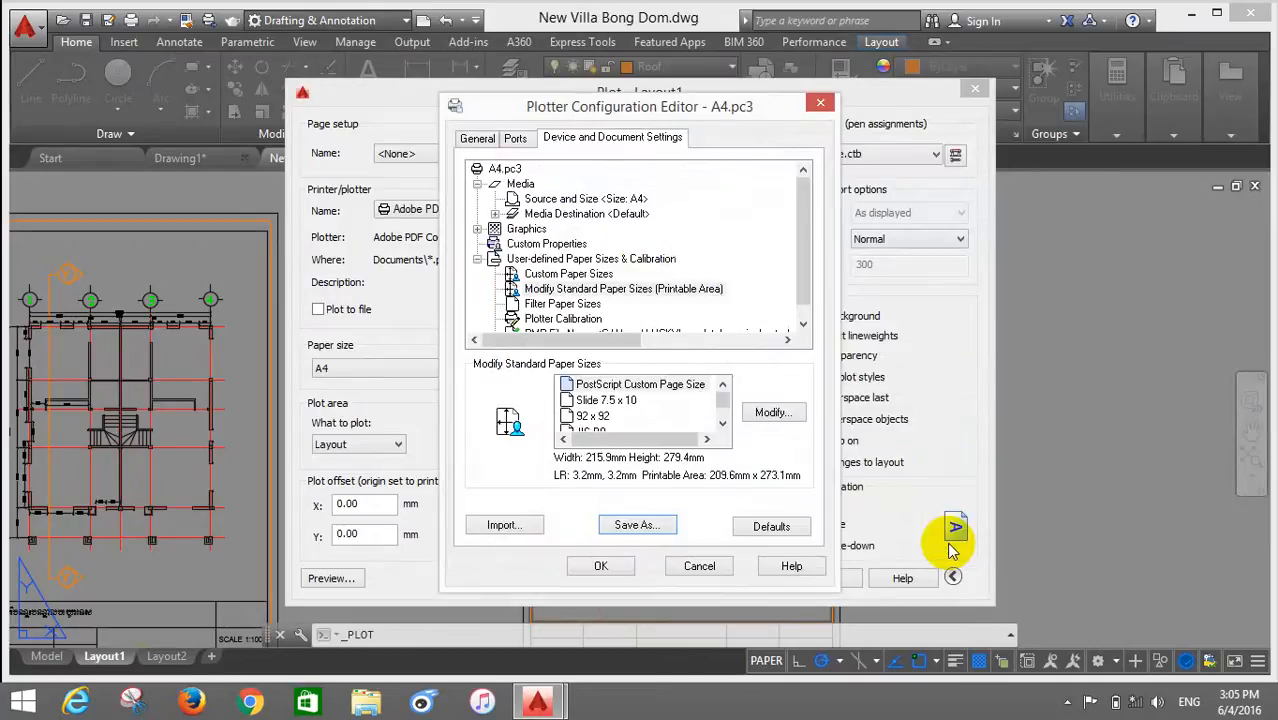
click(603, 566)
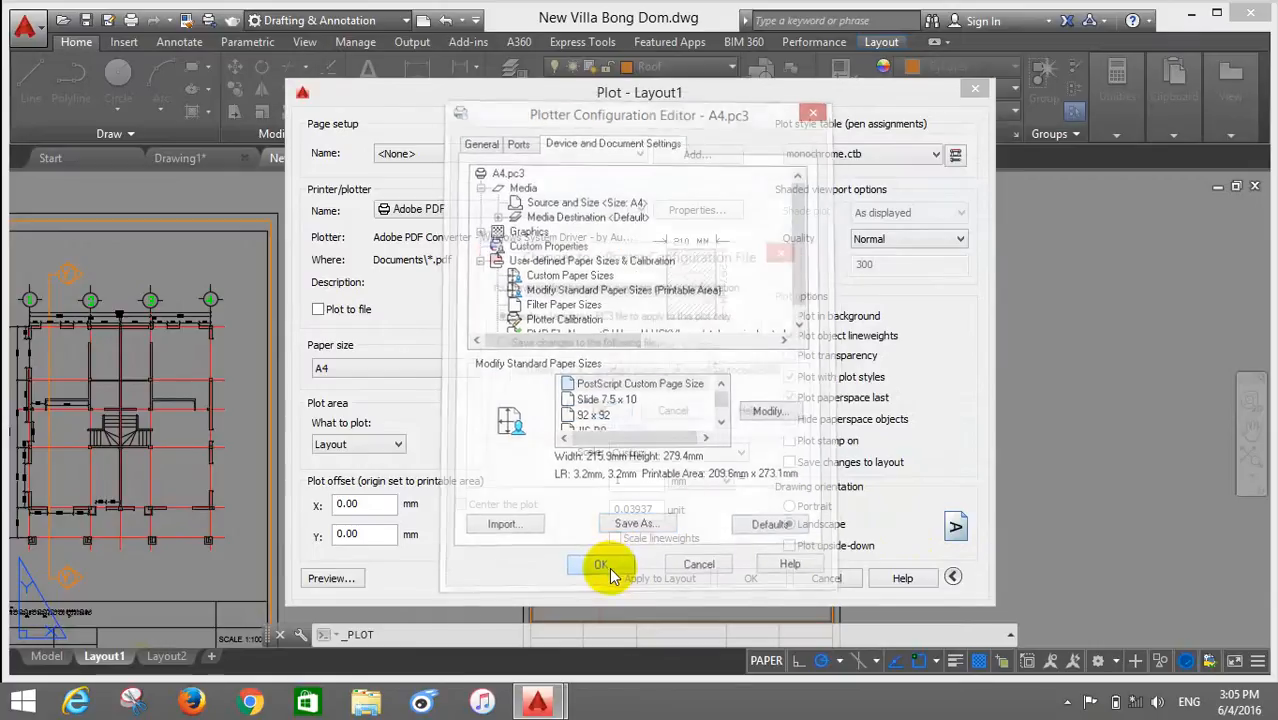
click(519, 345)
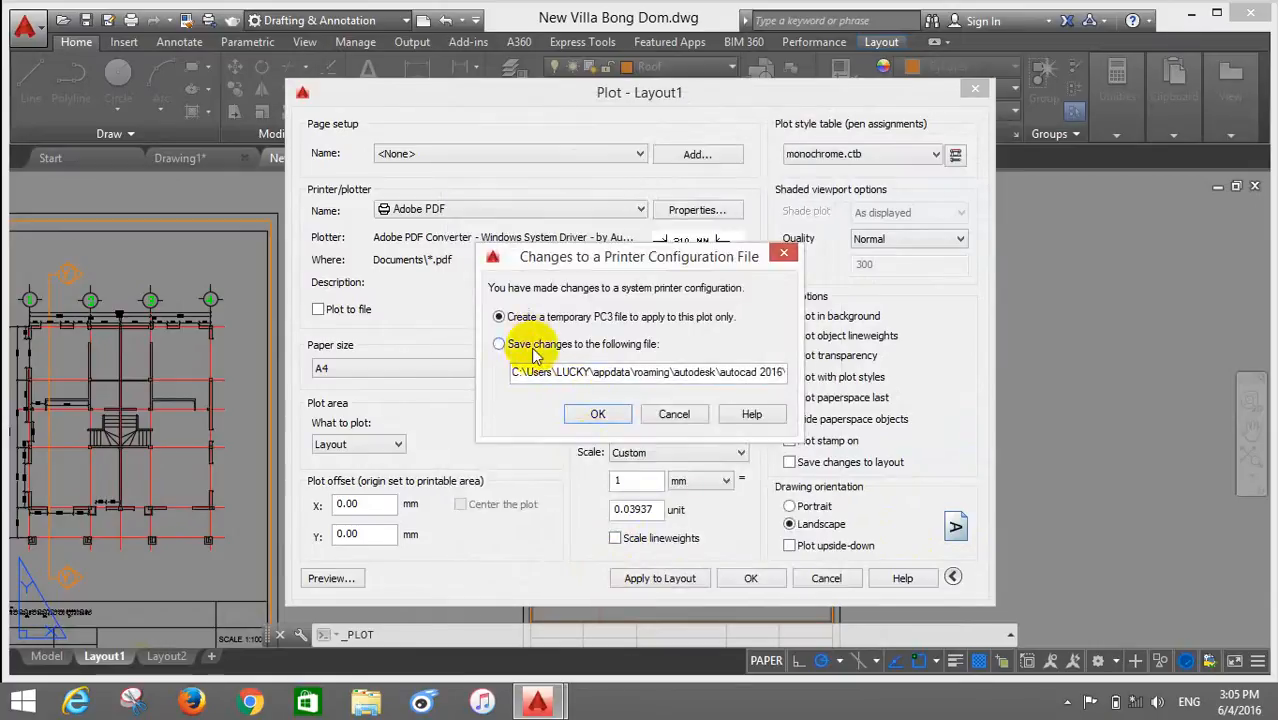
click(598, 414)
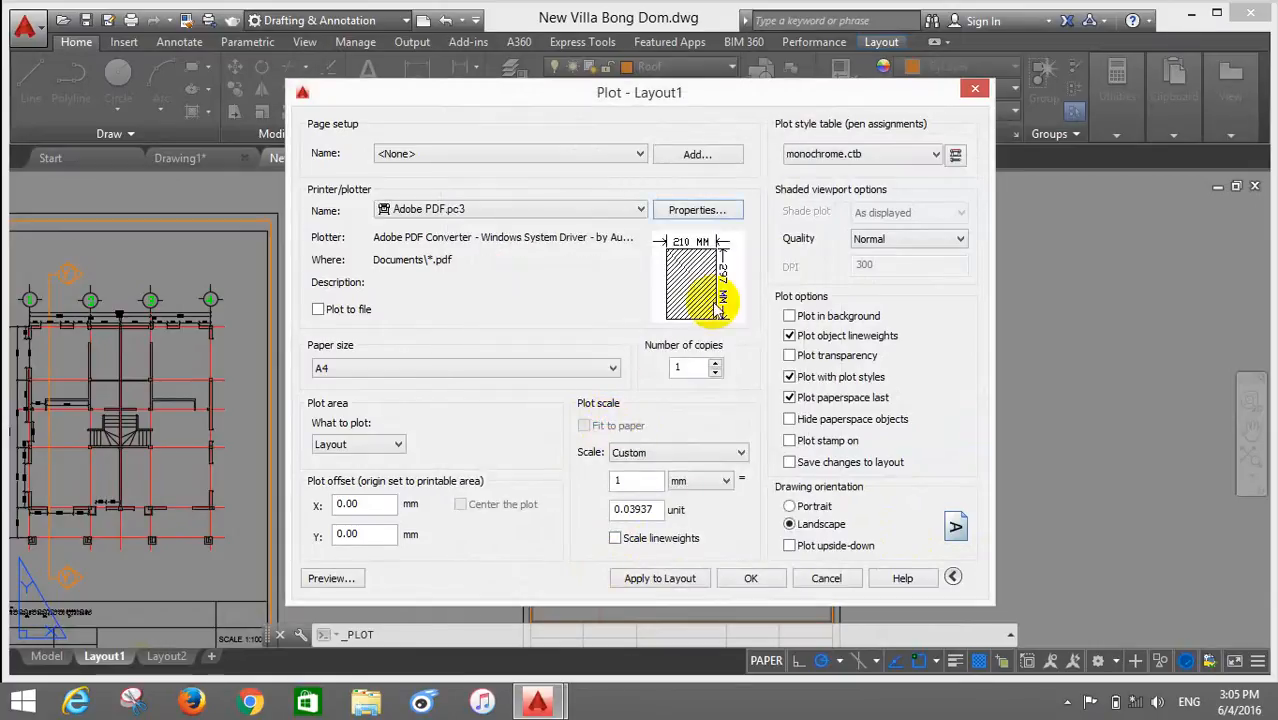
Step: Select A4.pc3 as the plotter and check the printable area margins of its standard A4 paper size without changing them
click(628, 212)
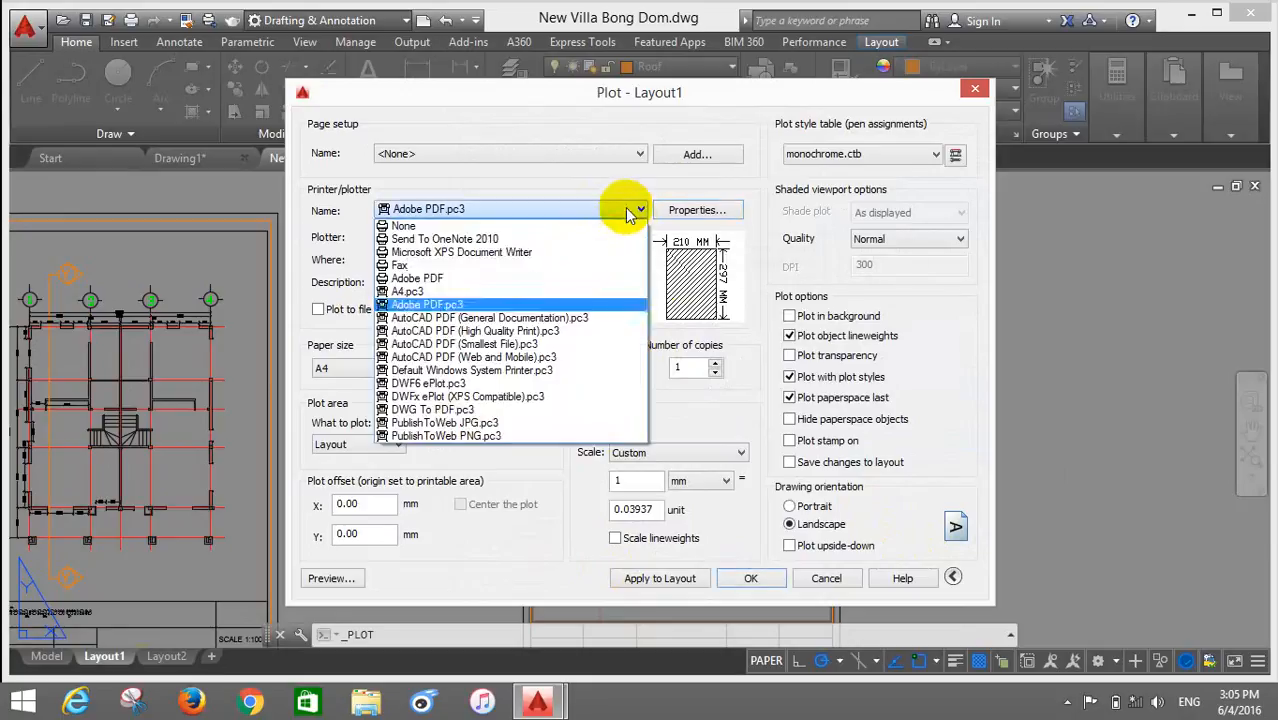
click(471, 292)
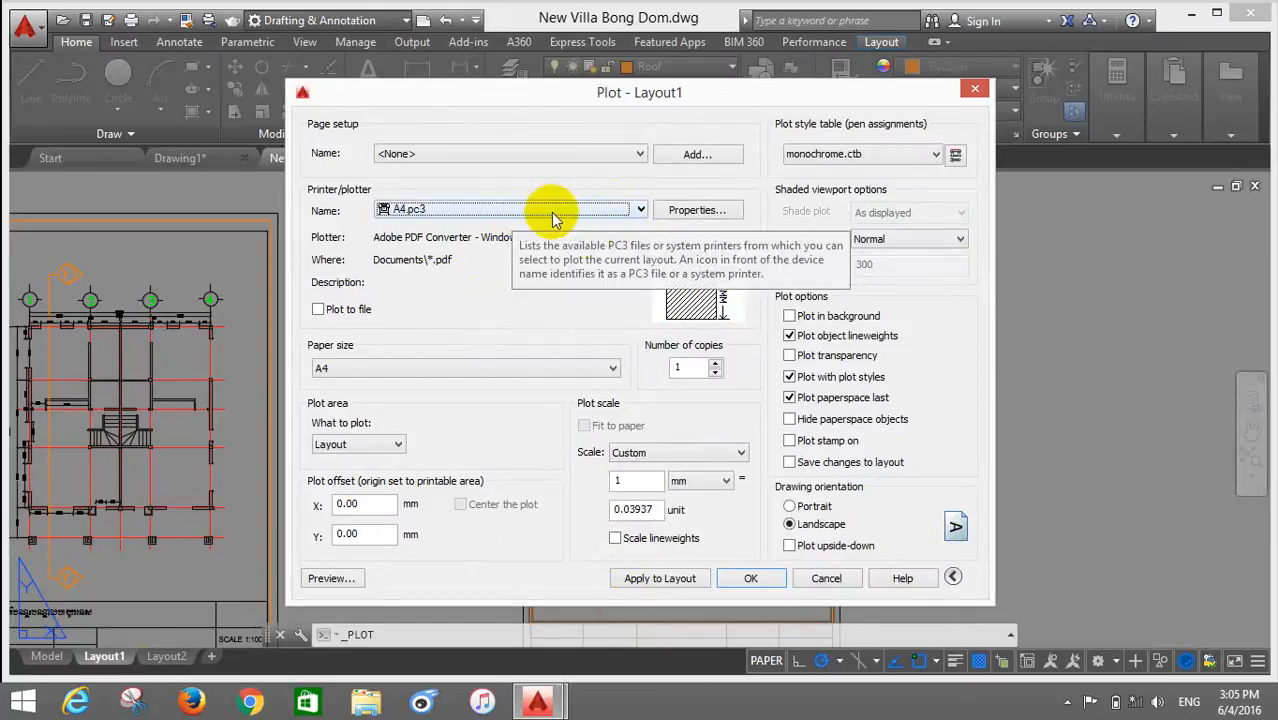
click(702, 209)
click(593, 288)
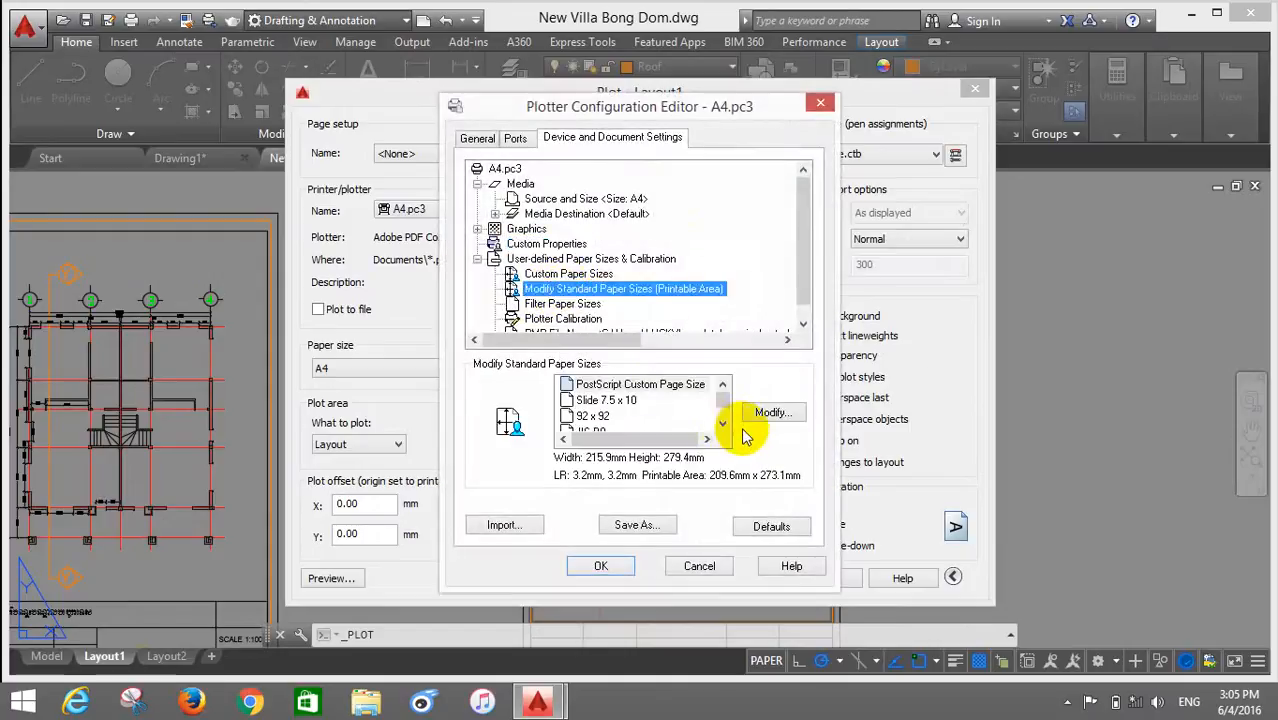
click(722, 424)
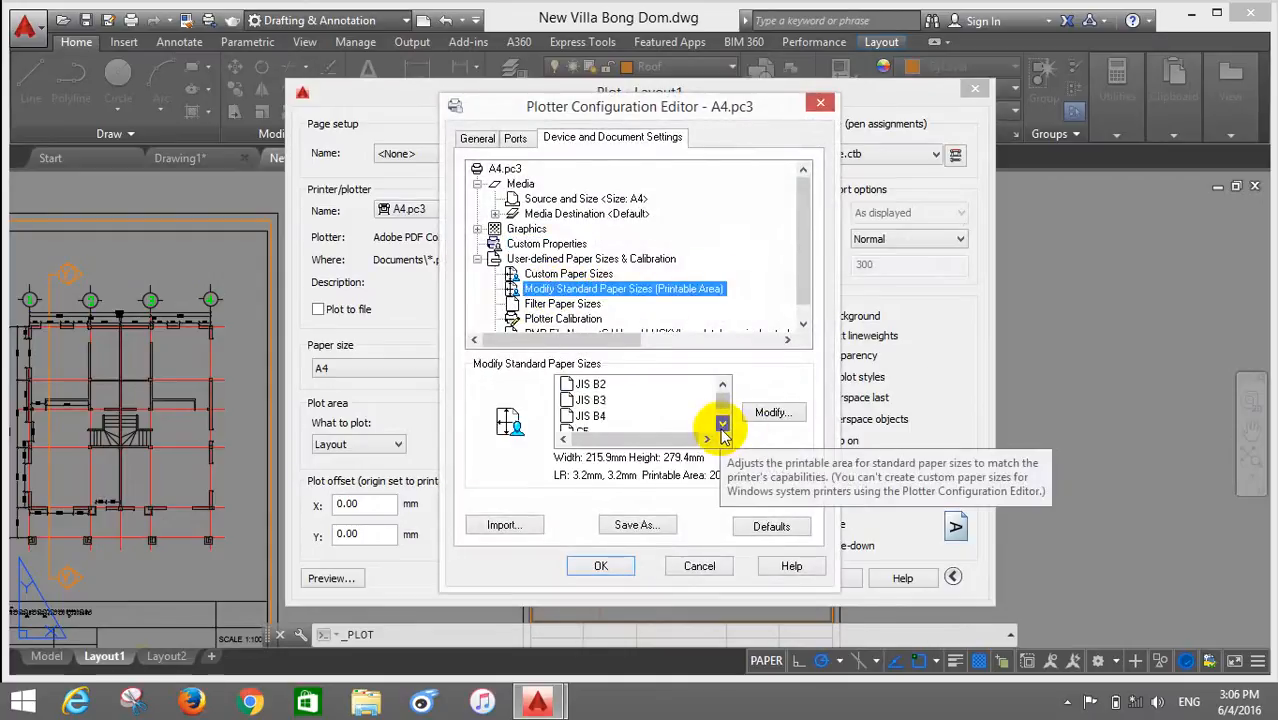
click(721, 428)
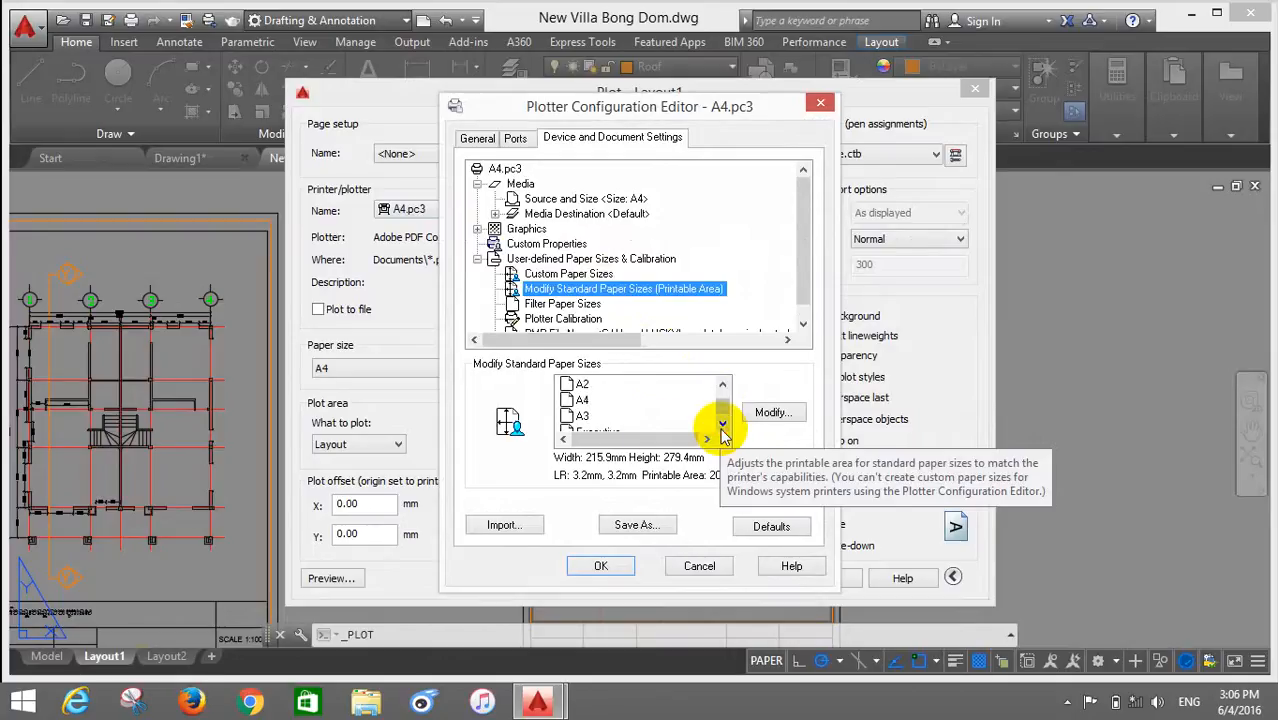
click(580, 400)
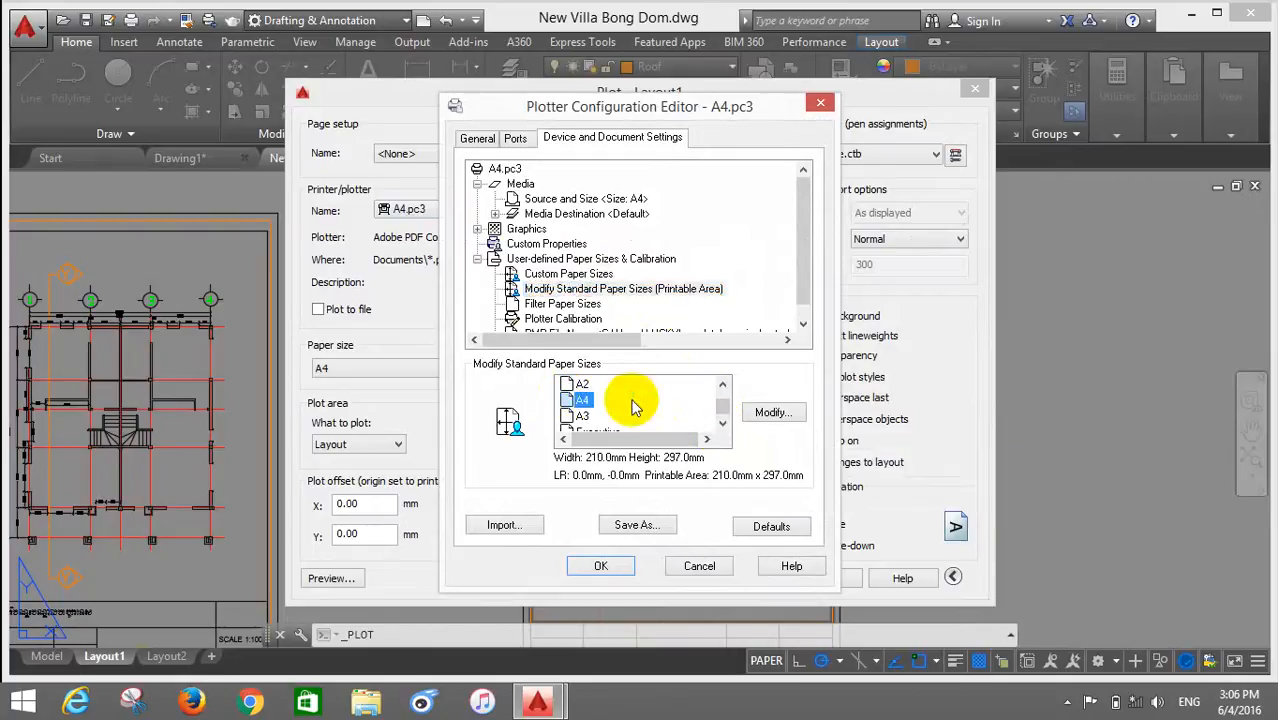
click(767, 413)
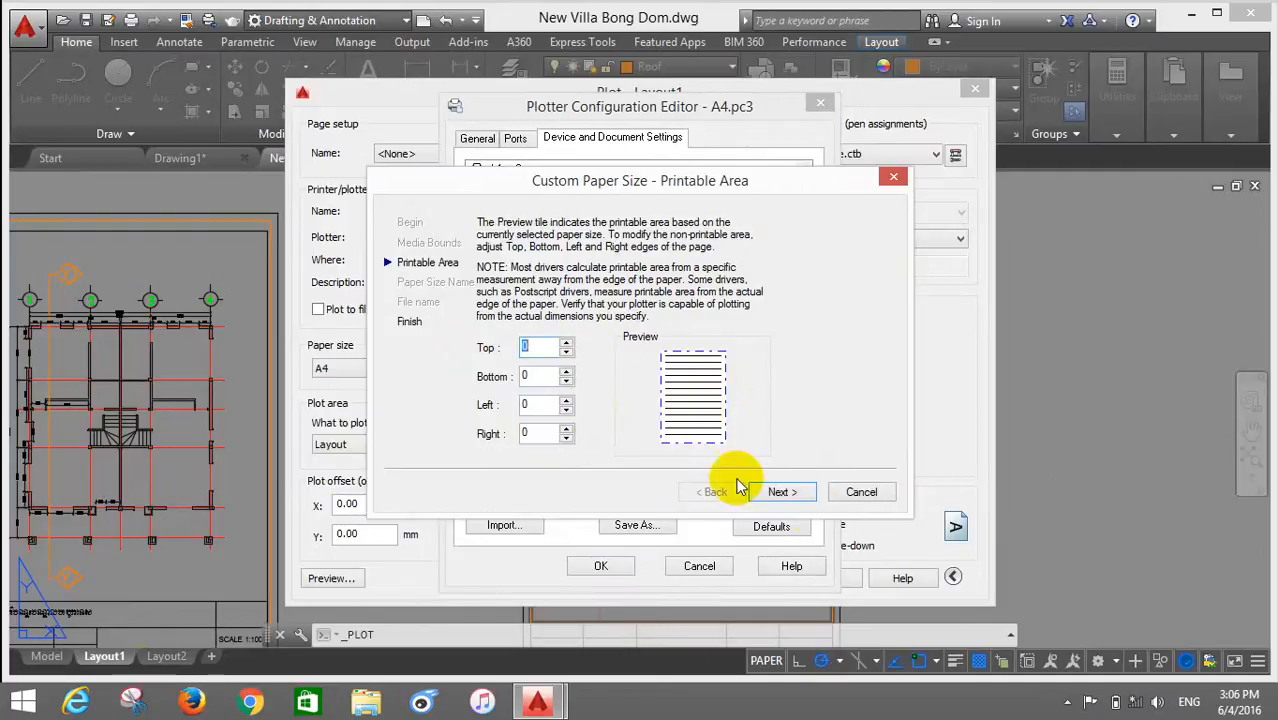
click(885, 490)
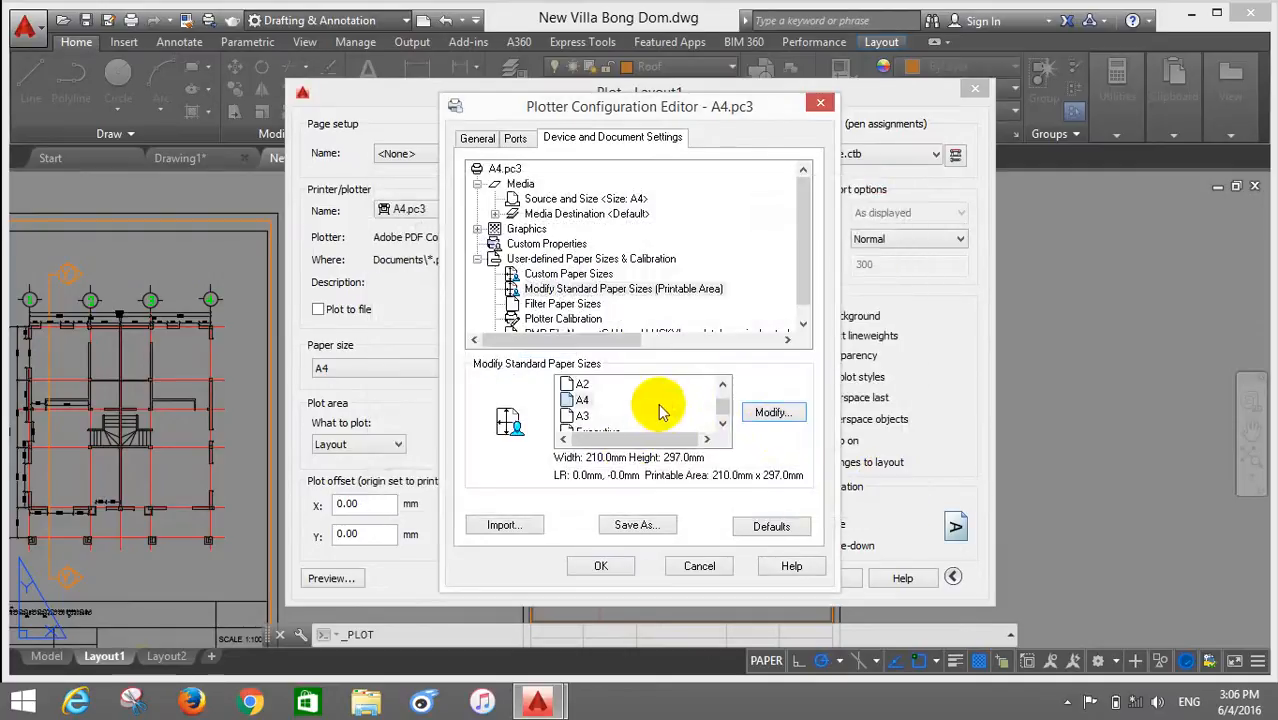
click(699, 566)
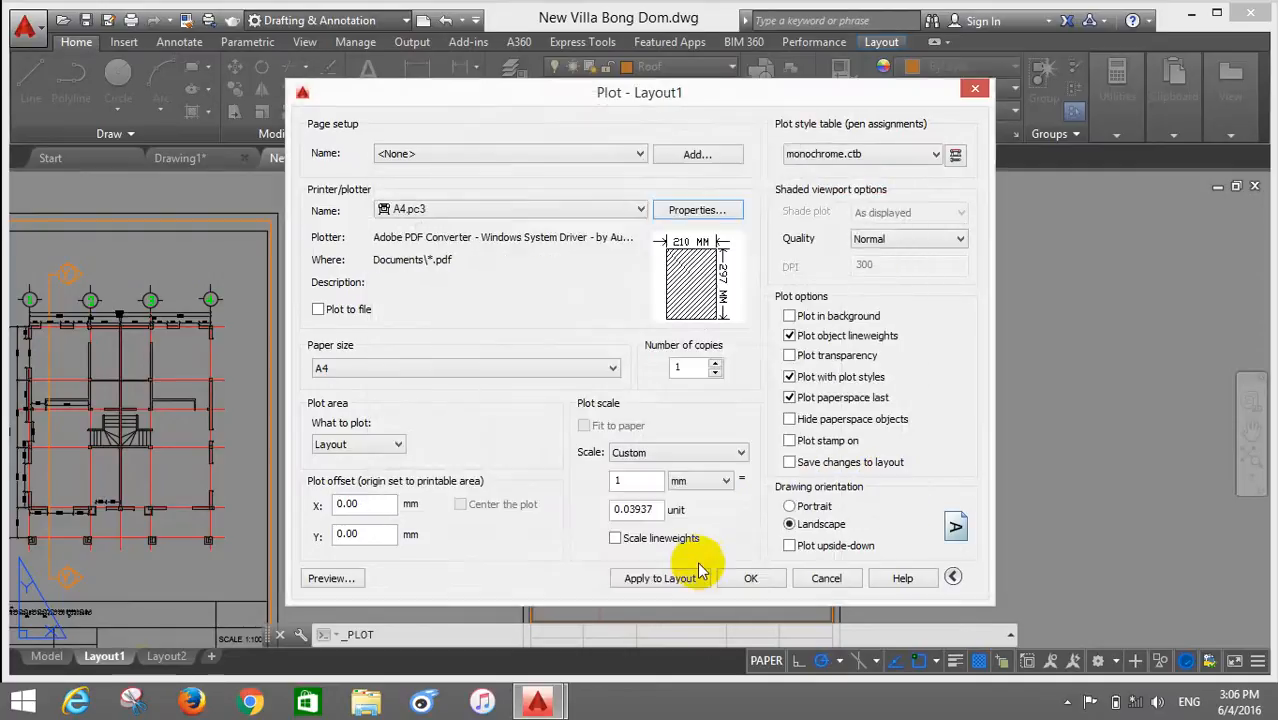
Step: Compare the paper previews of the A4.pc3, Adobe PDF.pc3 and DWG To PDF.pc3 plotters, and return to A4.pc3
mouse_move(707, 290)
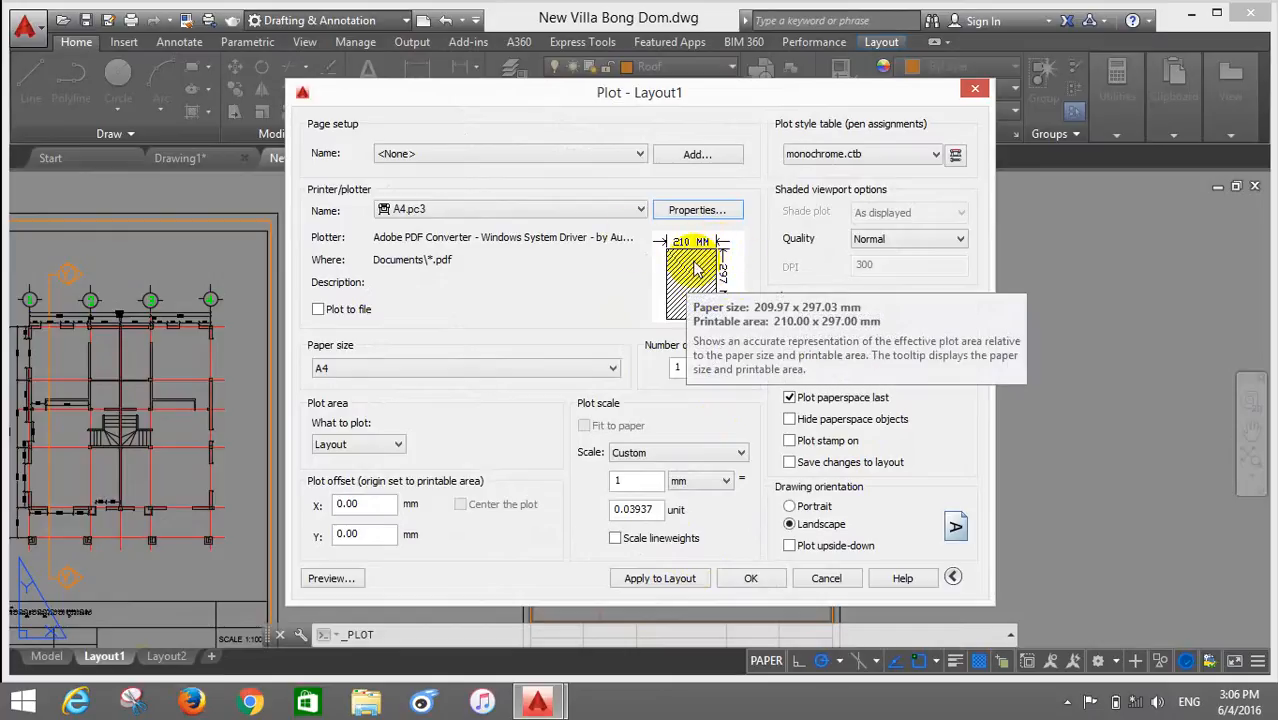
click(570, 210)
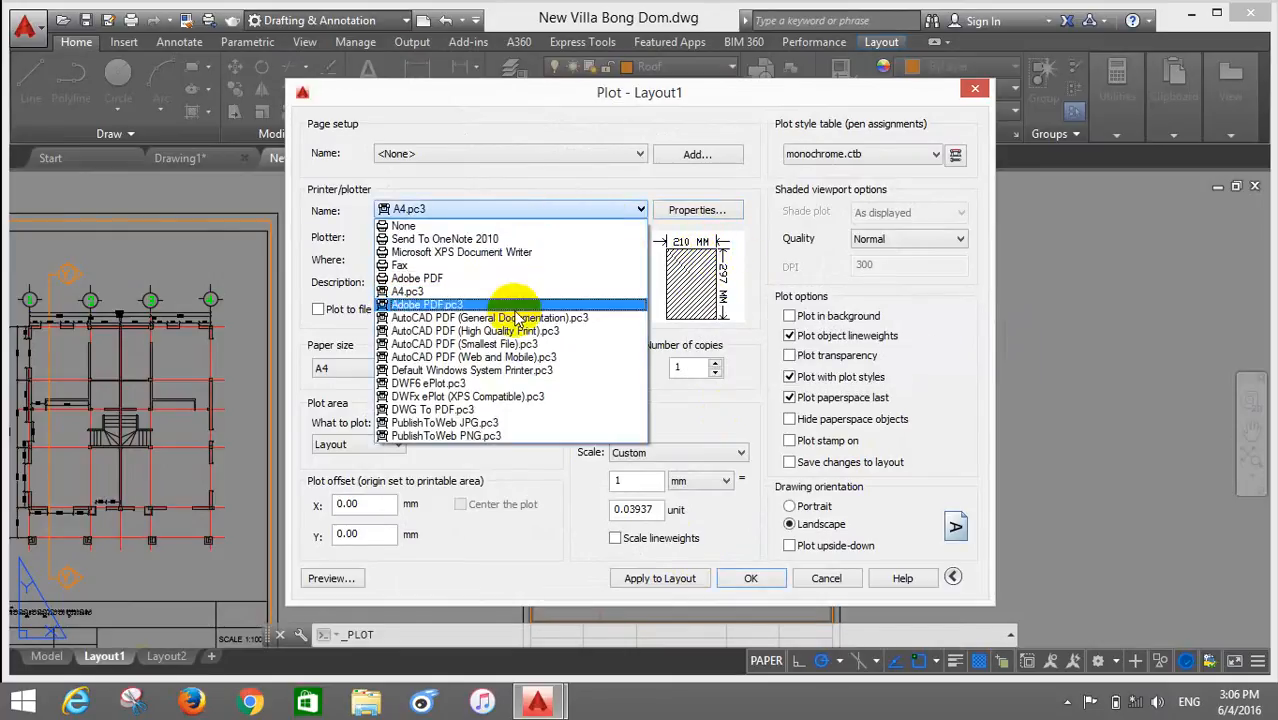
click(510, 305)
click(590, 210)
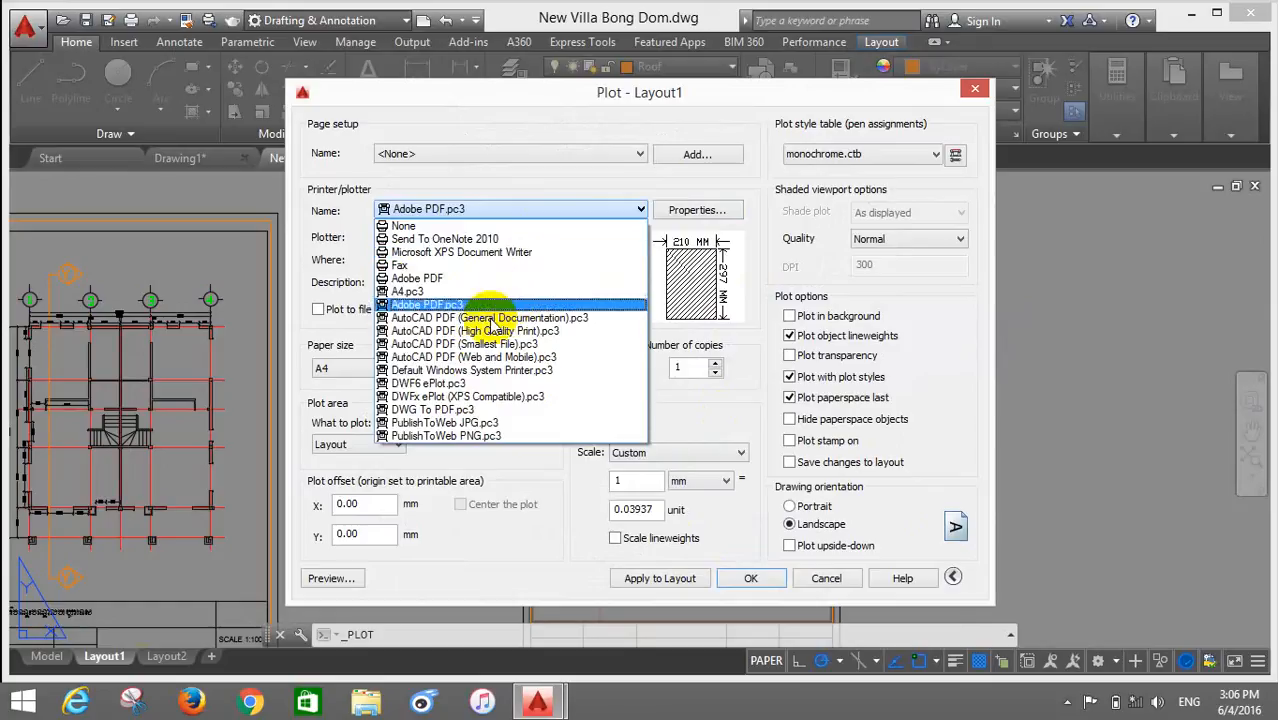
click(478, 409)
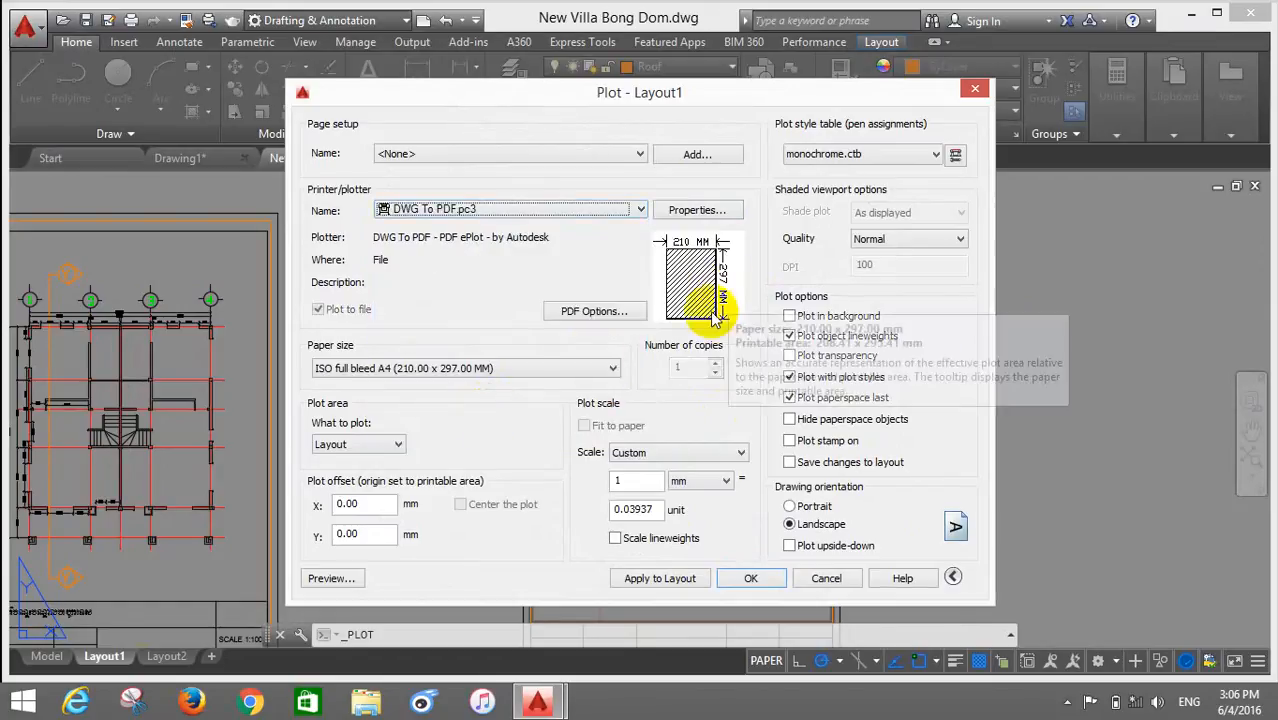
click(636, 210)
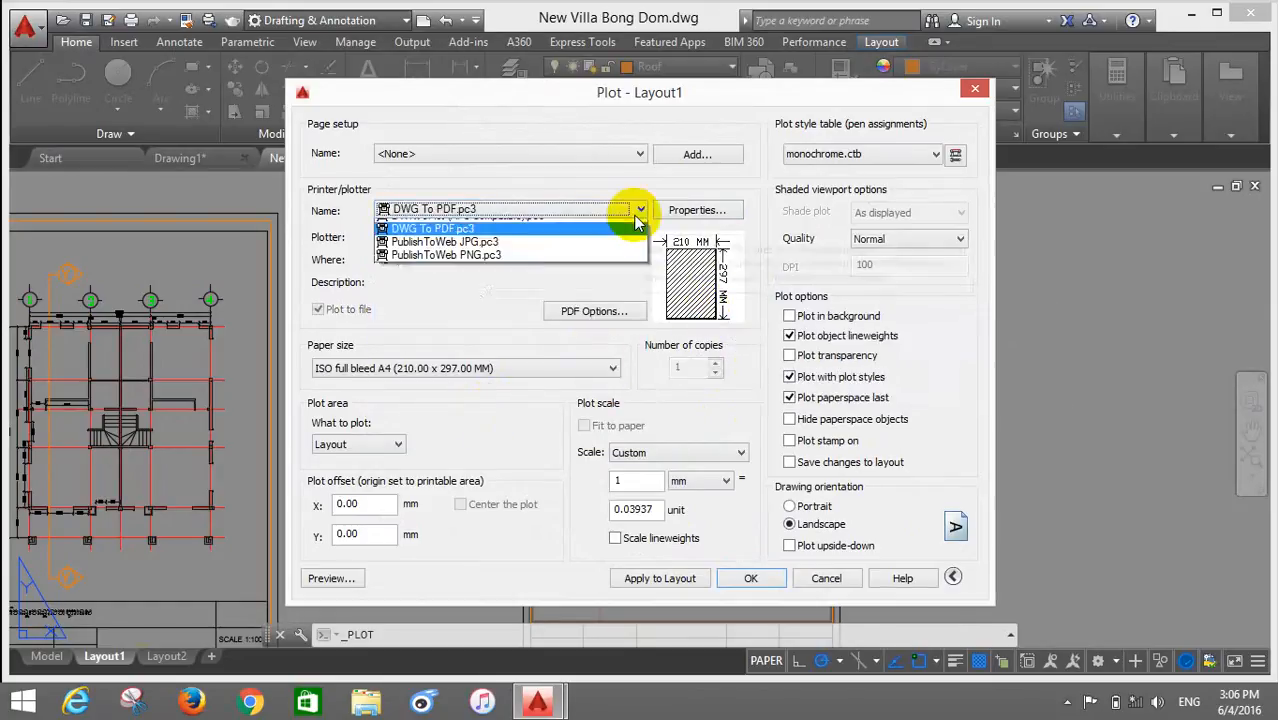
click(497, 290)
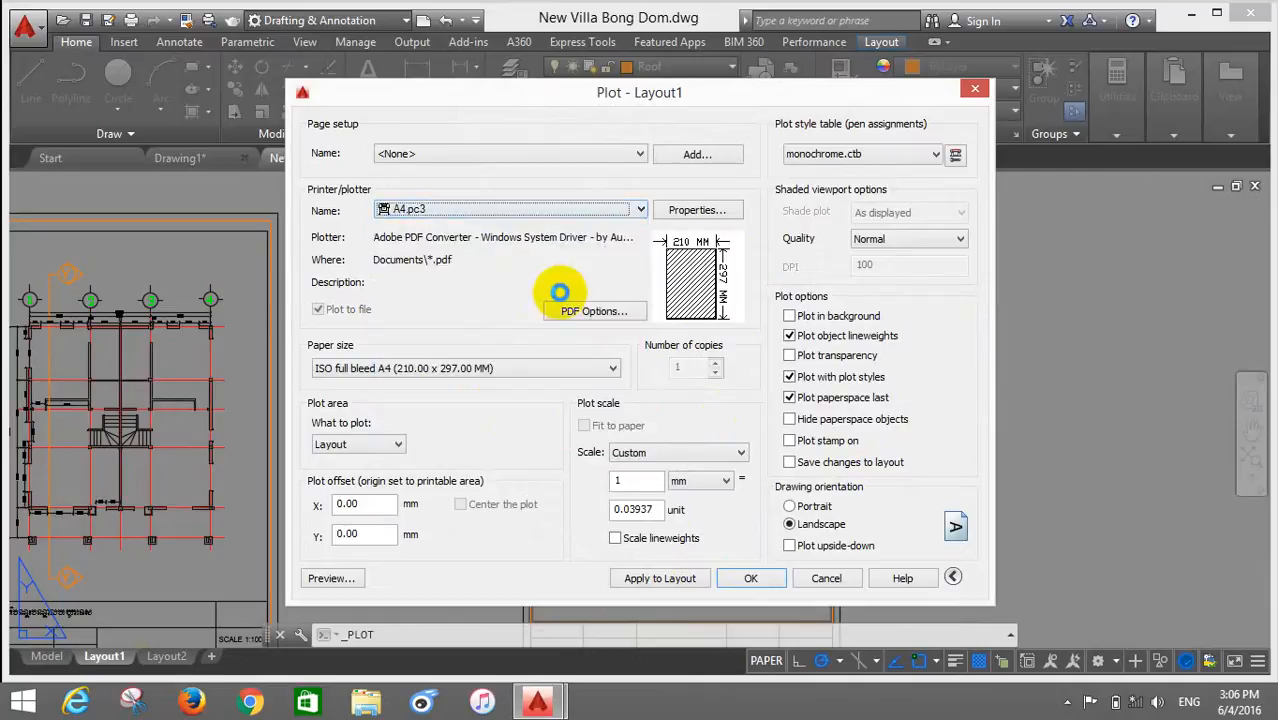
Step: Set the plot area to a window around the outer border of the furnished floor plan sheet
click(390, 444)
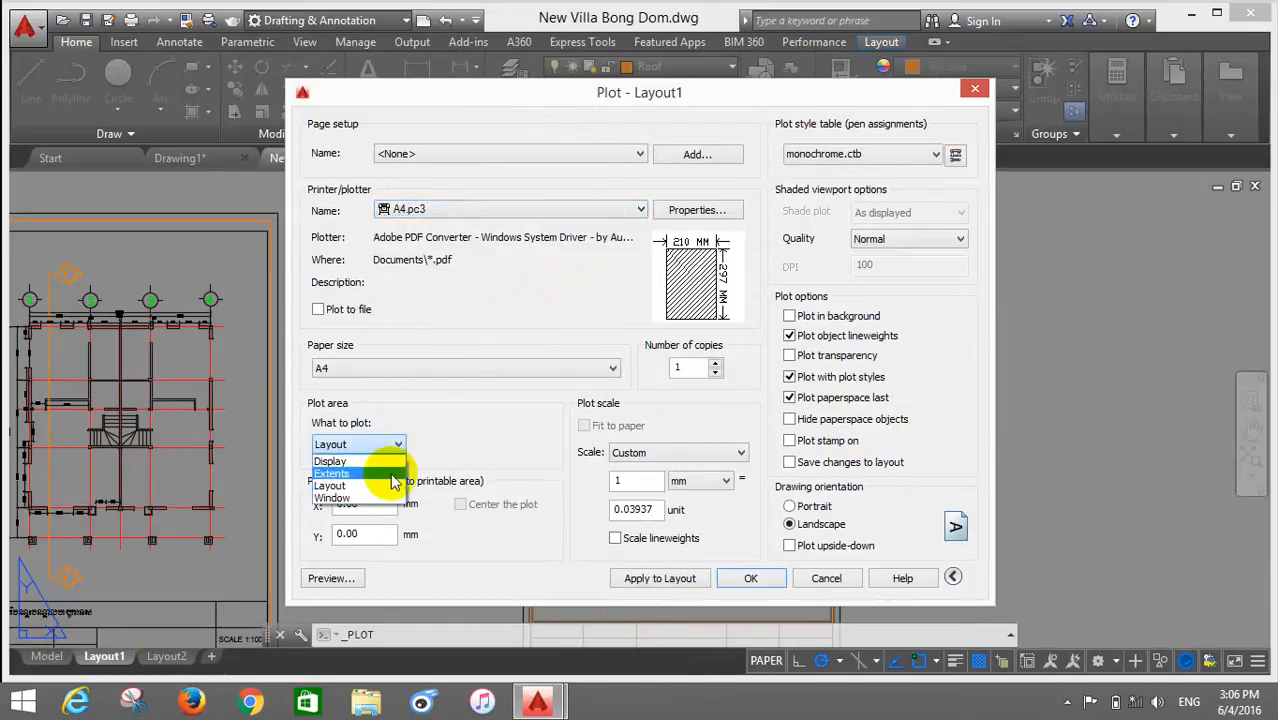
click(335, 497)
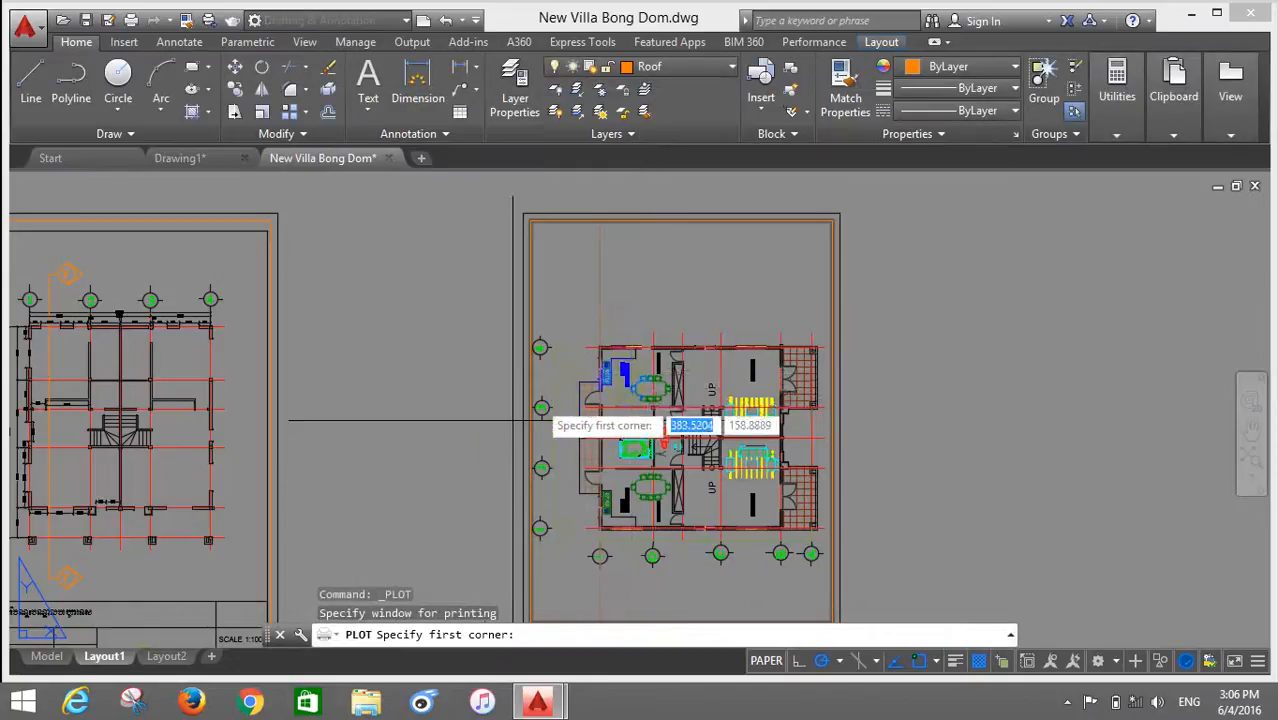
scroll(500, 200, down, 2)
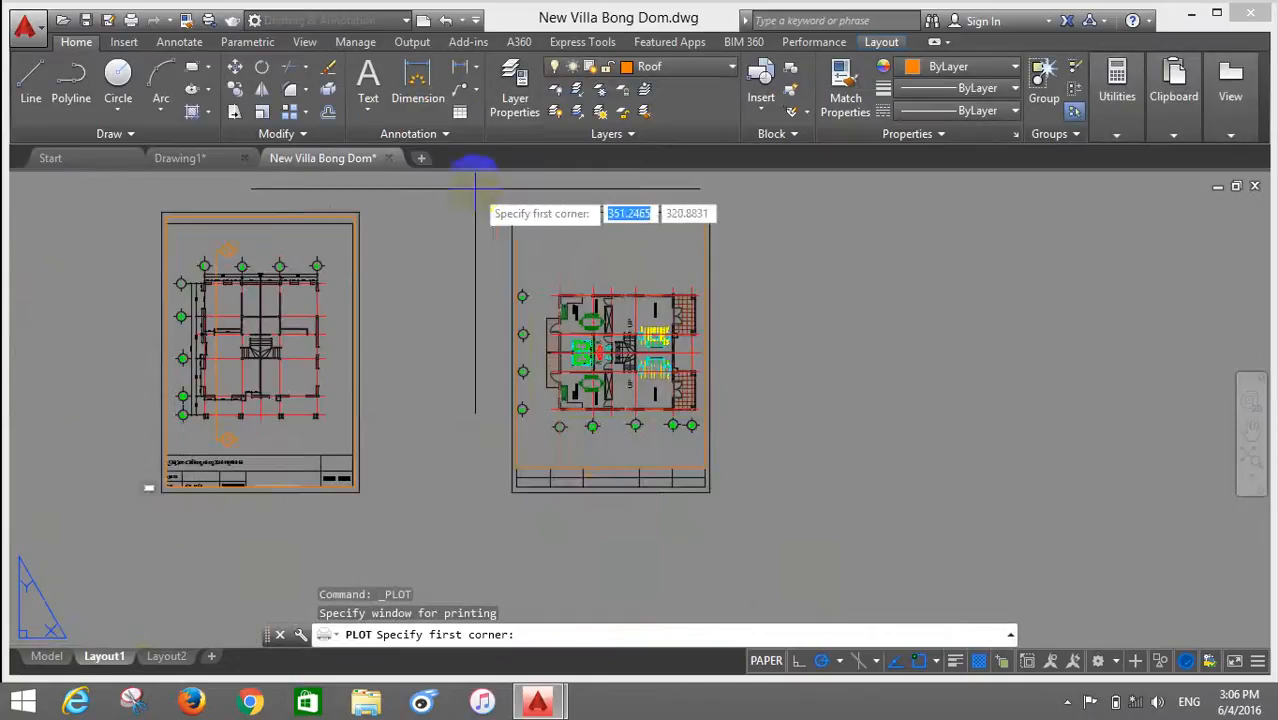
scroll(502, 198, up, 2)
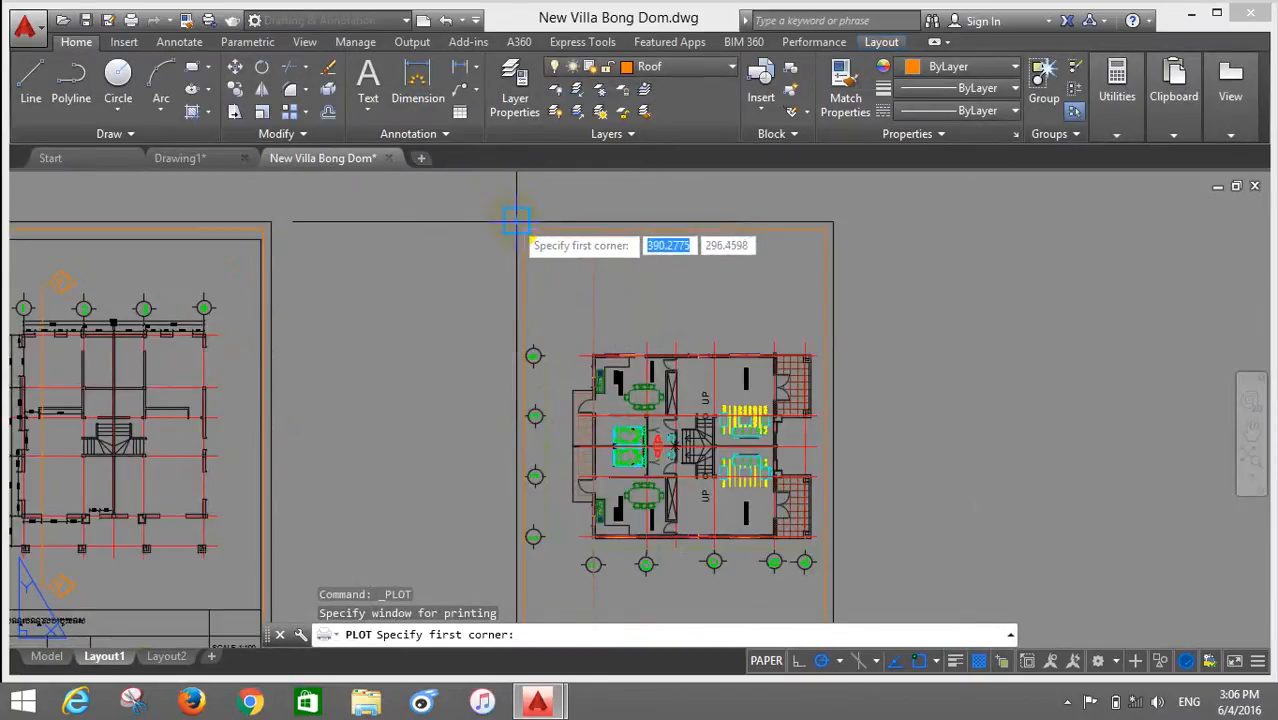
click(515, 221)
scroll(560, 300, down, 2)
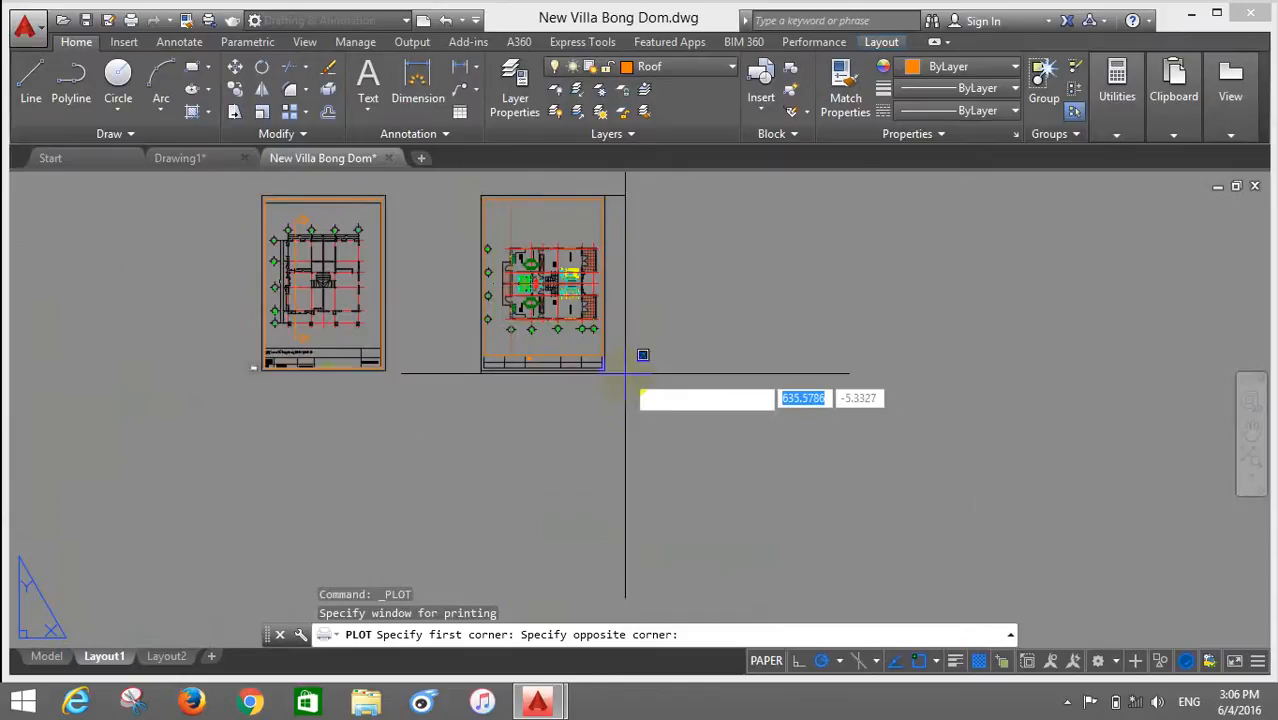
scroll(650, 360, up, 2)
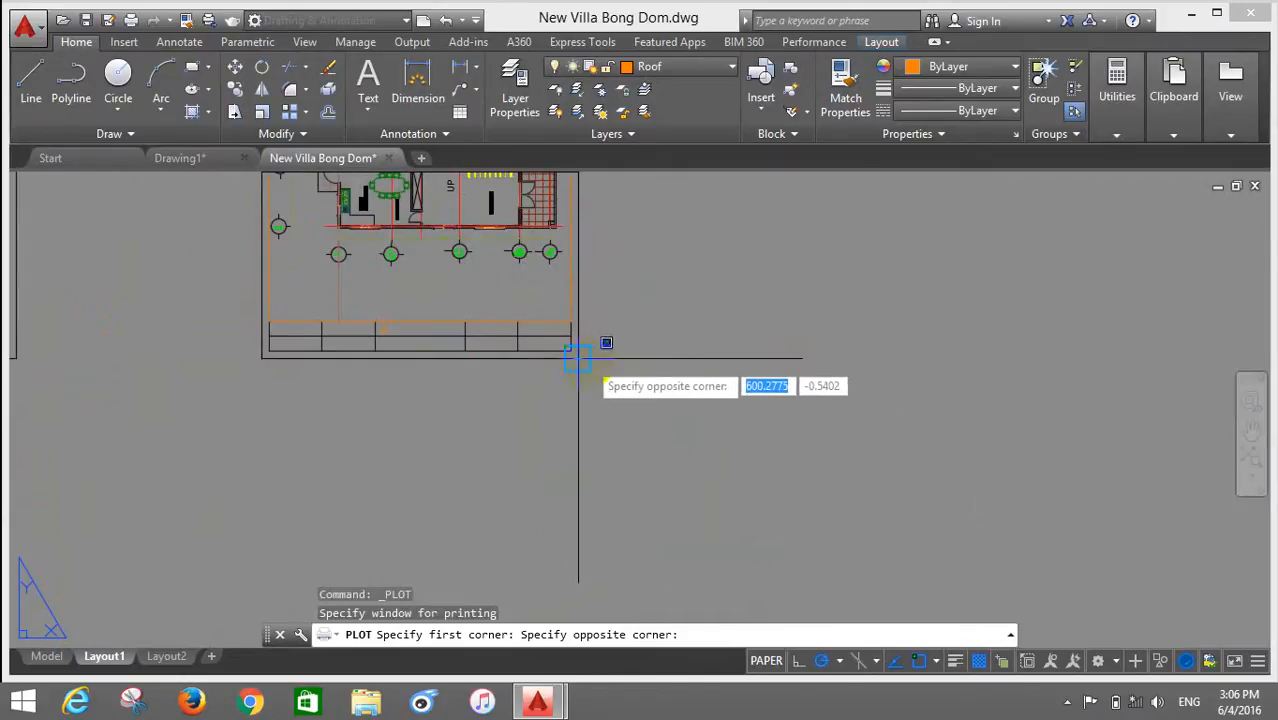
click(576, 352)
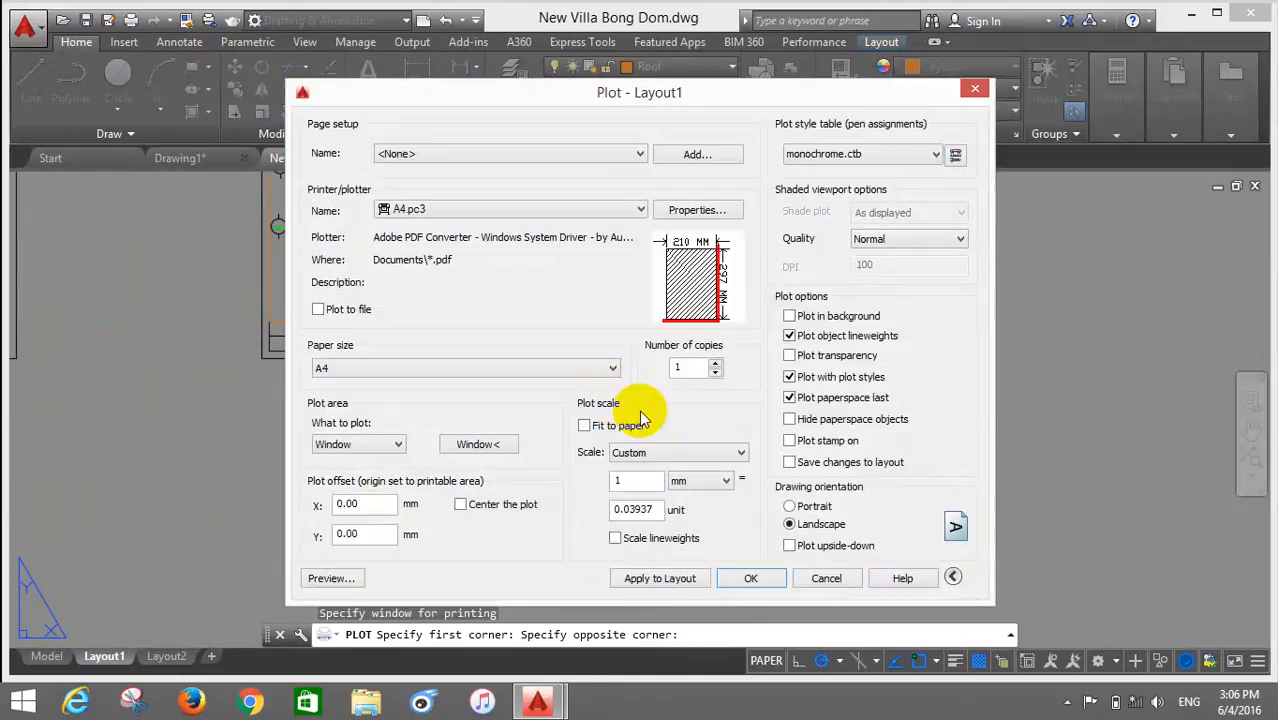
Step: Fit the plot to the paper, center it and set the drawing orientation to Portrait
click(585, 425)
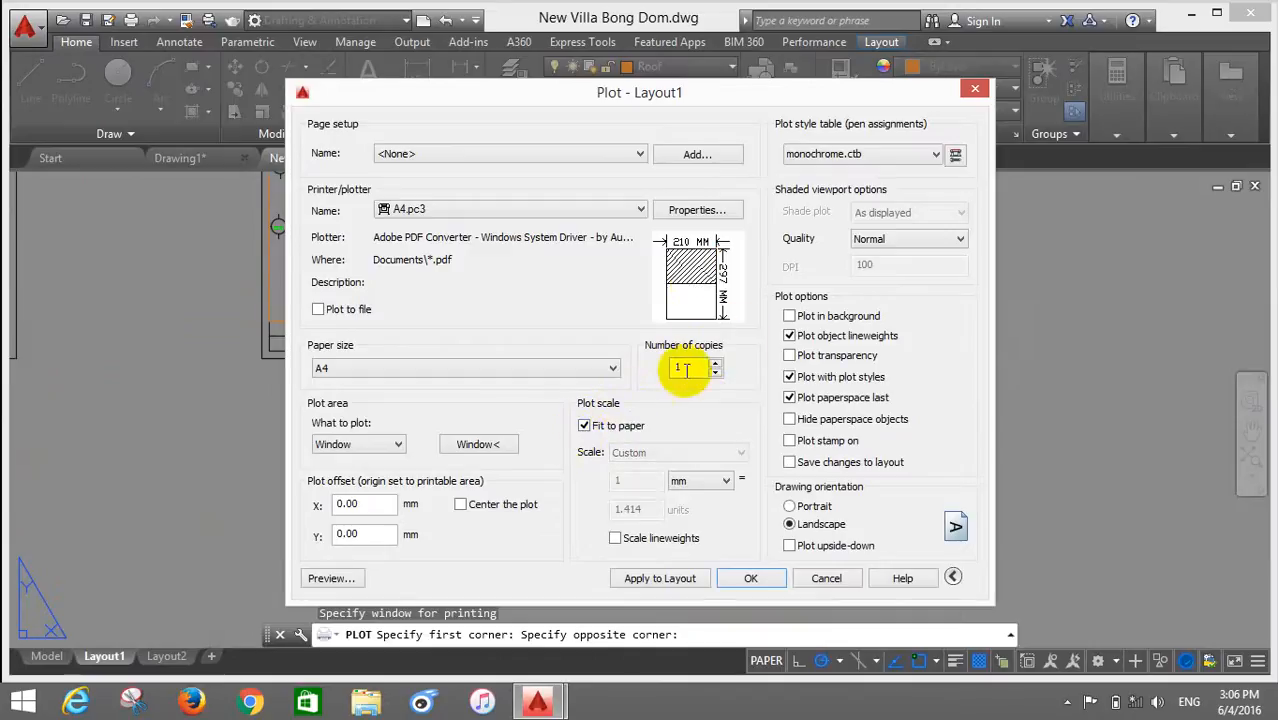
mouse_move(712, 262)
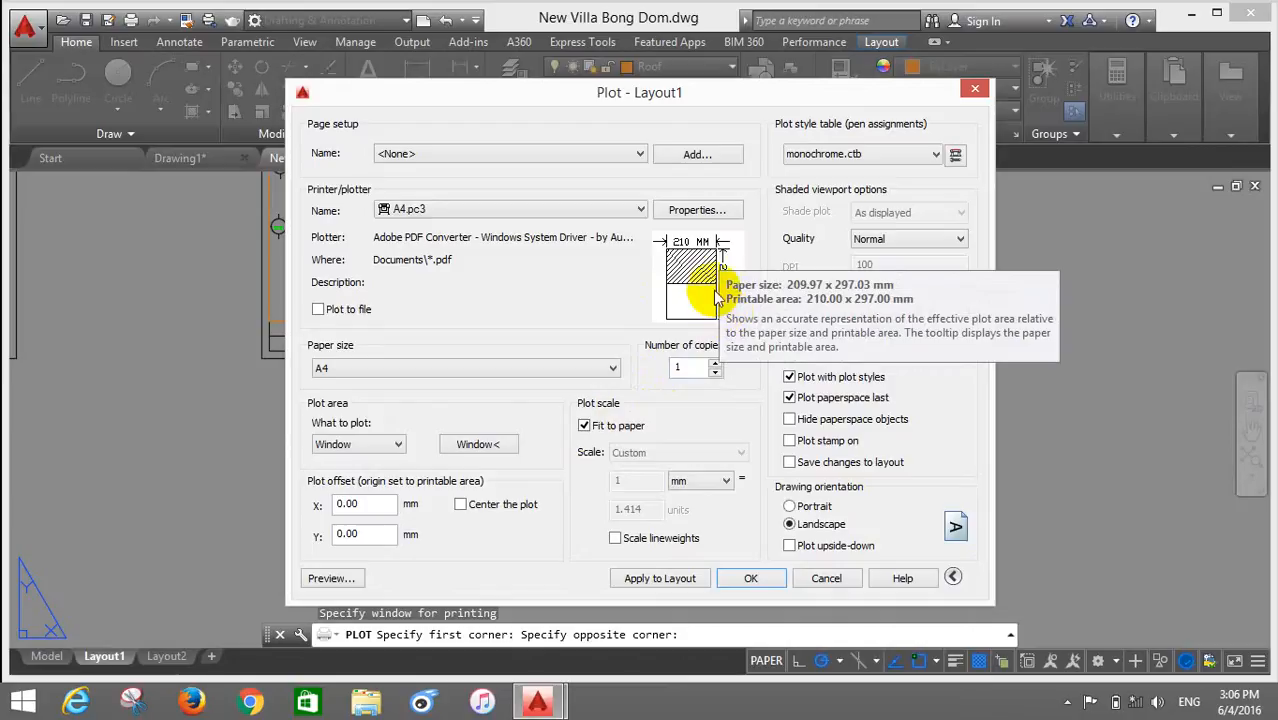
click(460, 505)
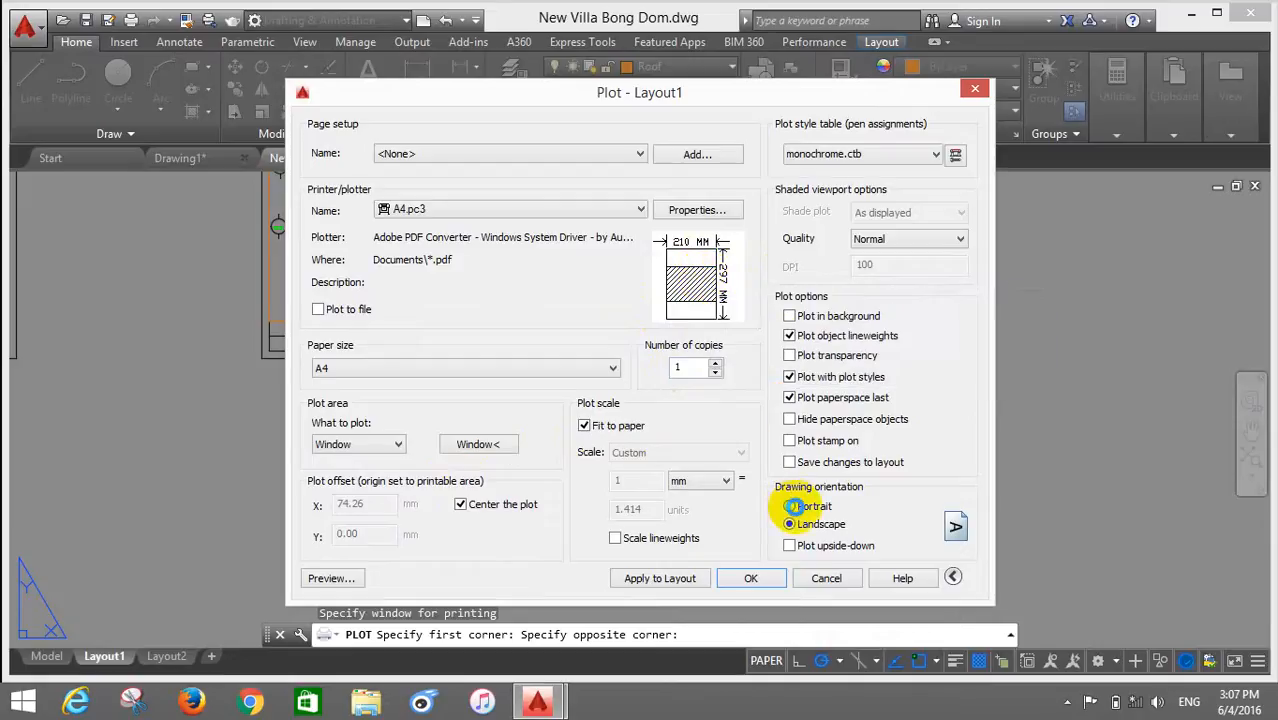
click(791, 506)
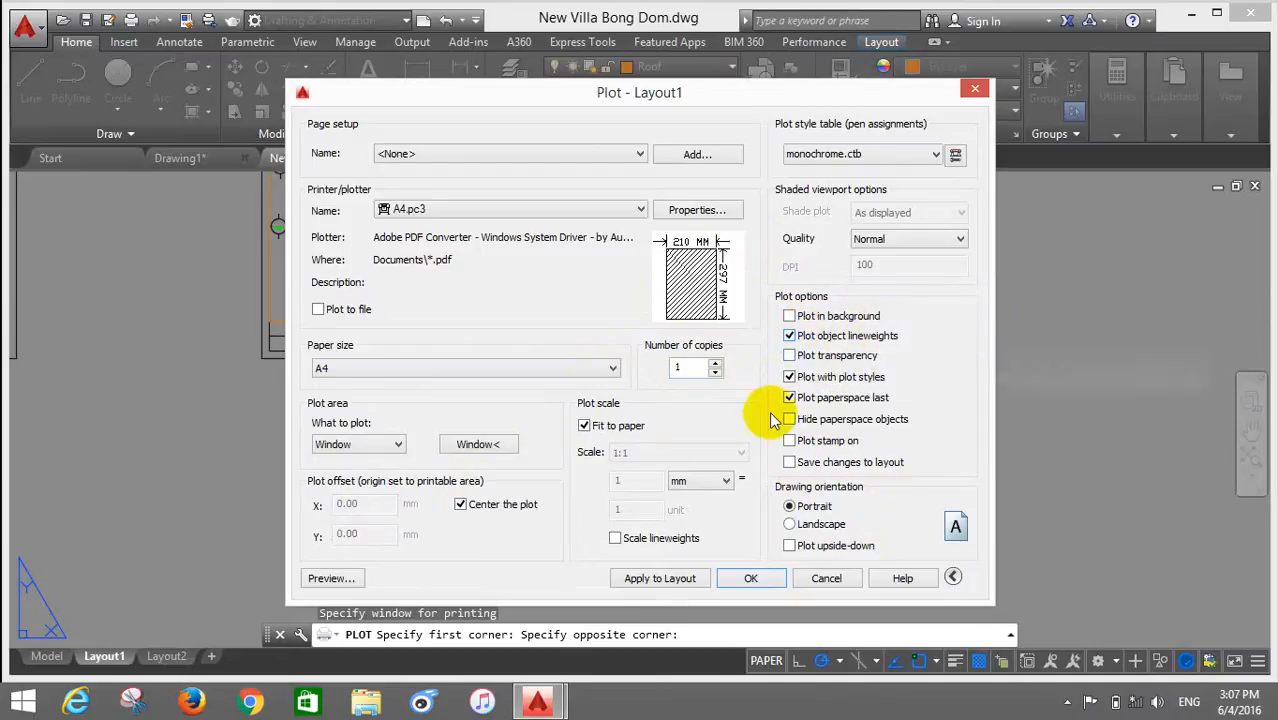
Step: Preview the plot, examine the line thickness of the walls, hatches and furniture up close, and leave the preview
click(330, 579)
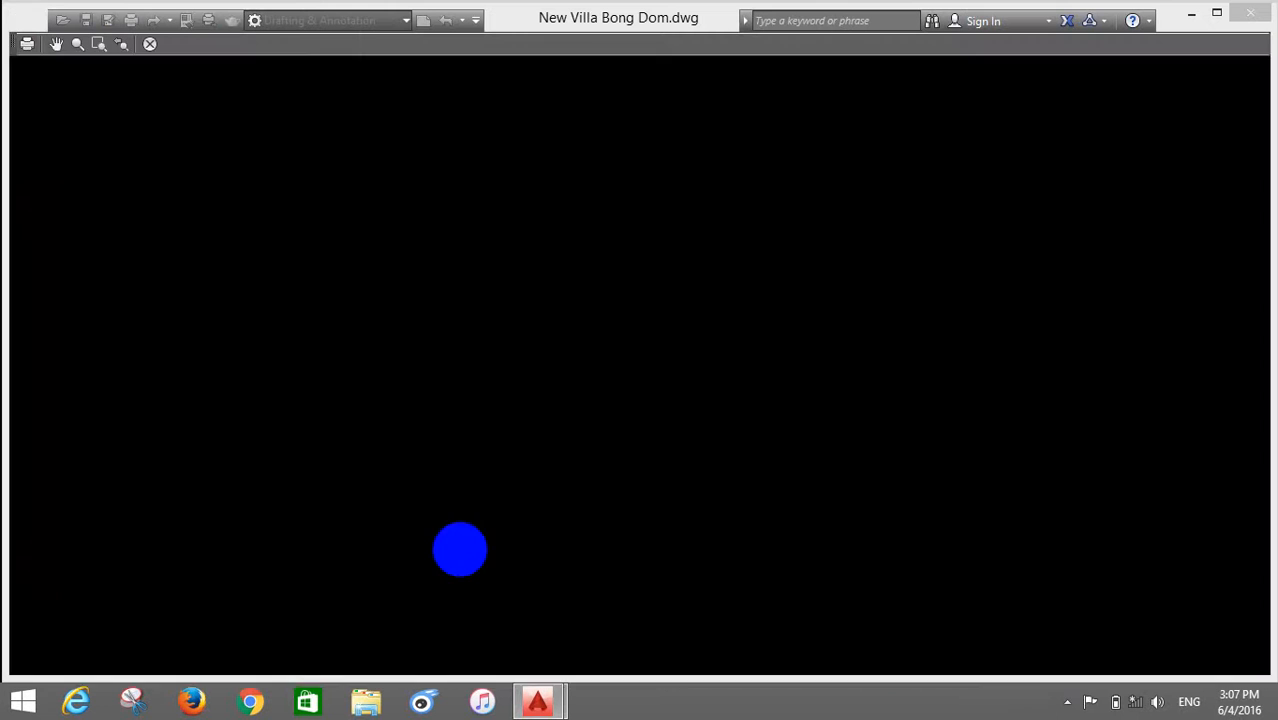
scroll(600, 447, up, 5)
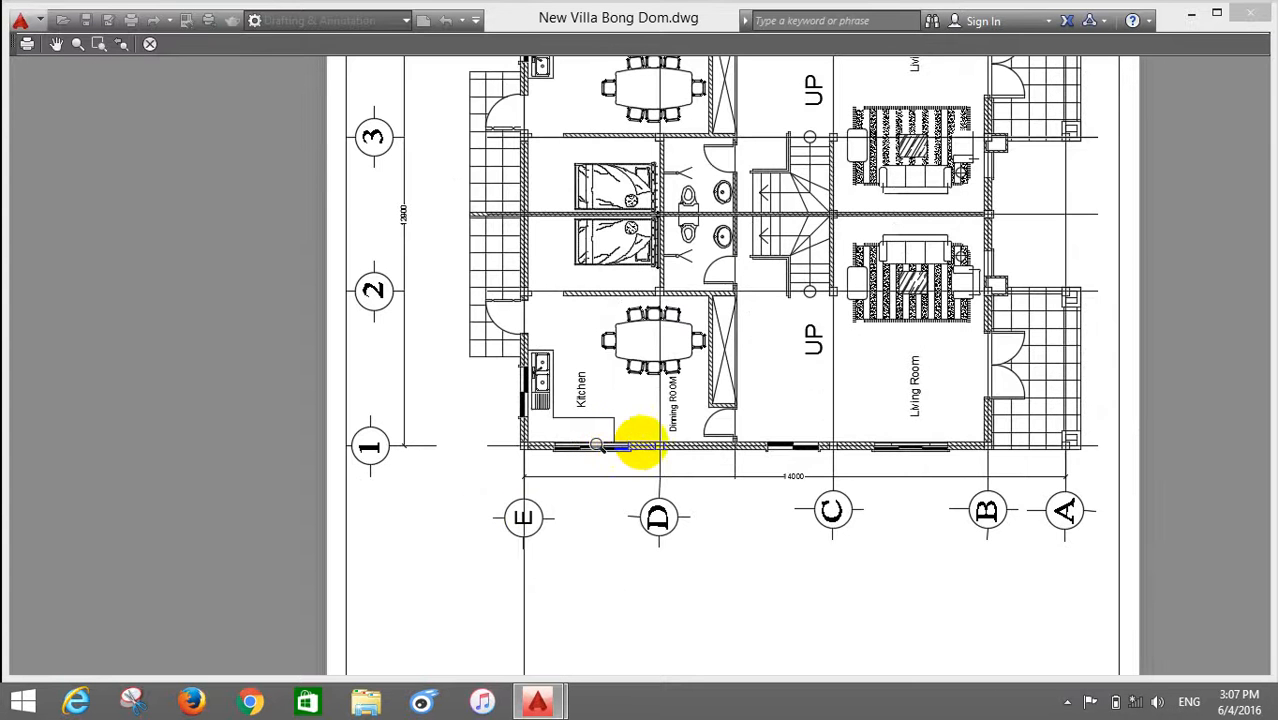
scroll(785, 503, up, 4)
scroll(780, 565, down, 4)
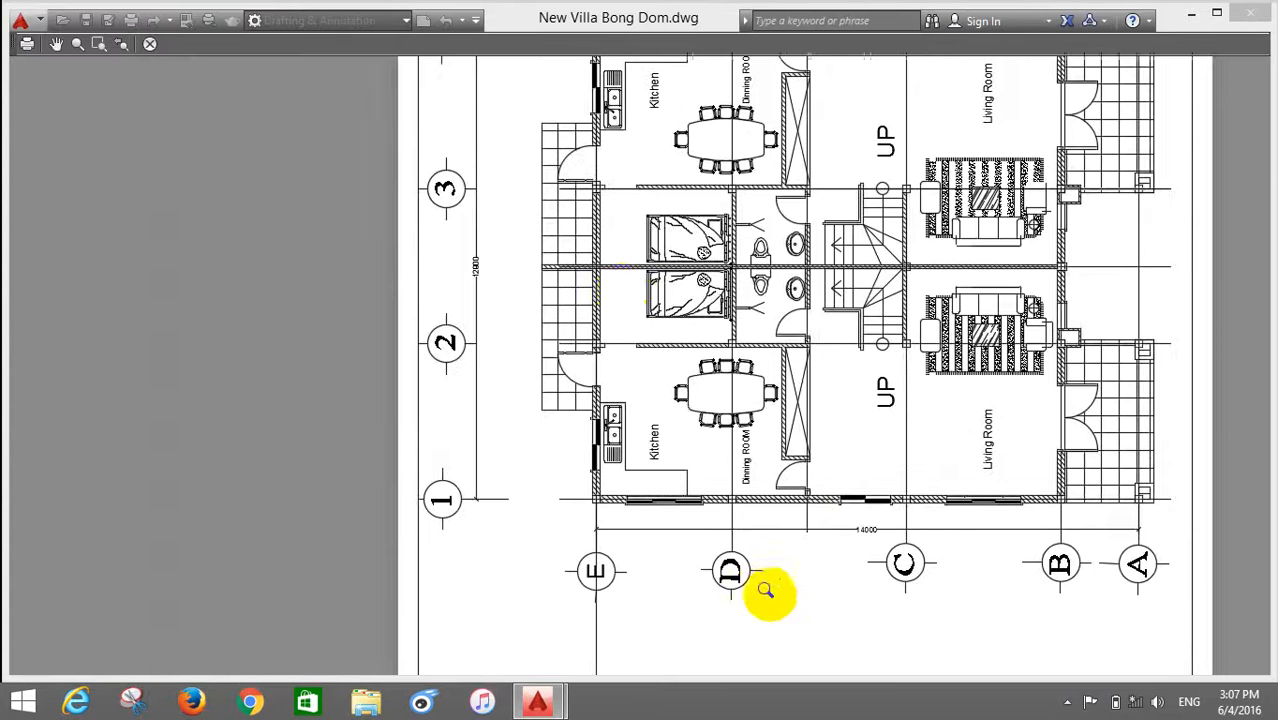
scroll(625, 295, up, 6)
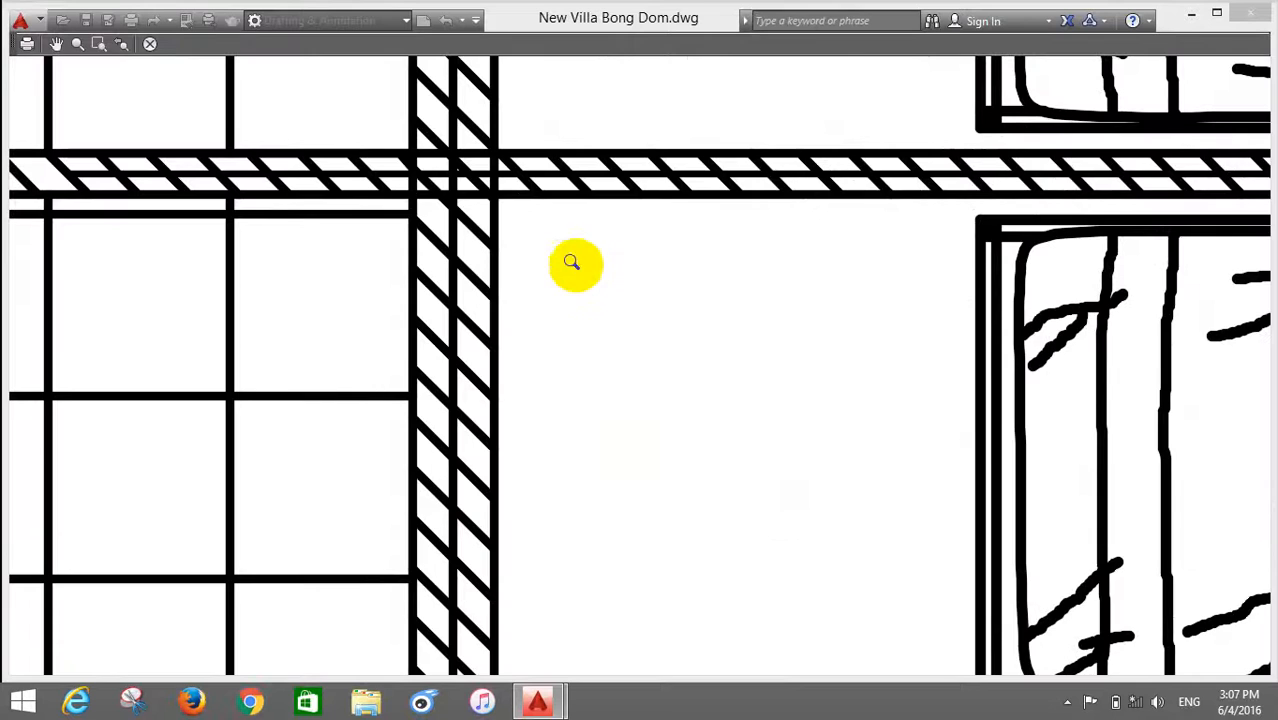
scroll(542, 590, down, 6)
scroll(760, 358, up, 6)
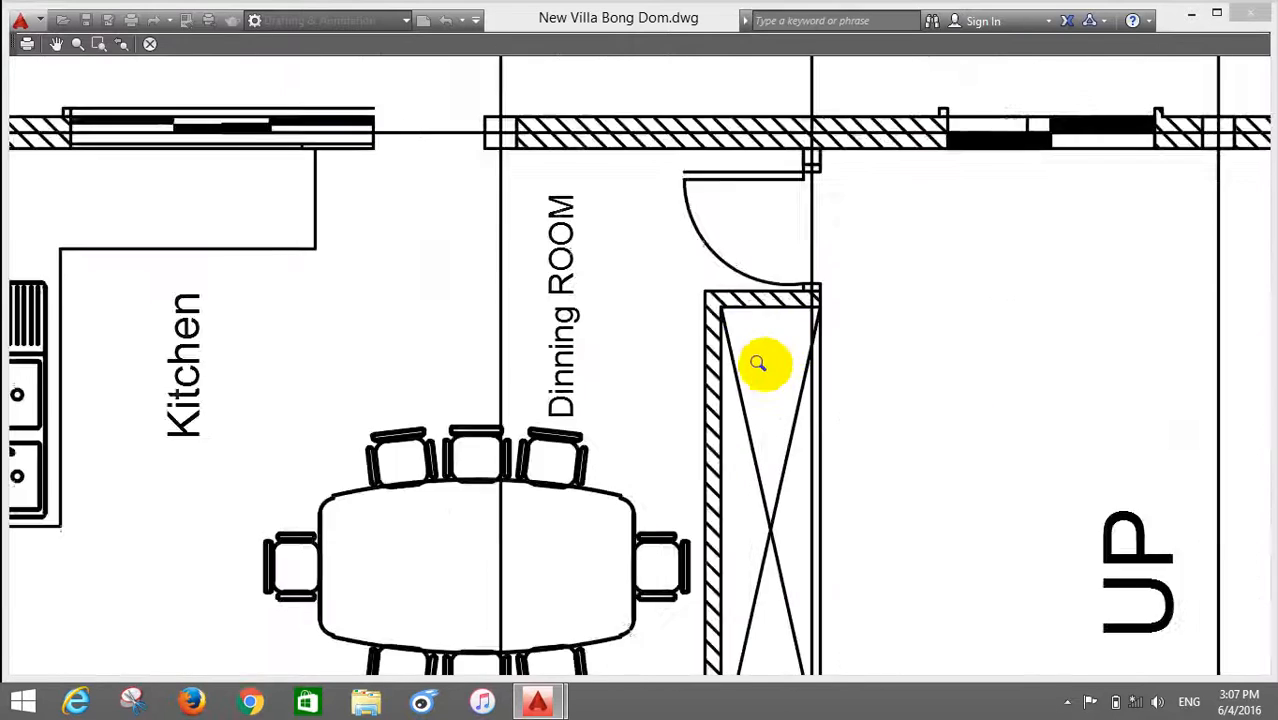
scroll(771, 343, down, 6)
scroll(676, 280, up, 5)
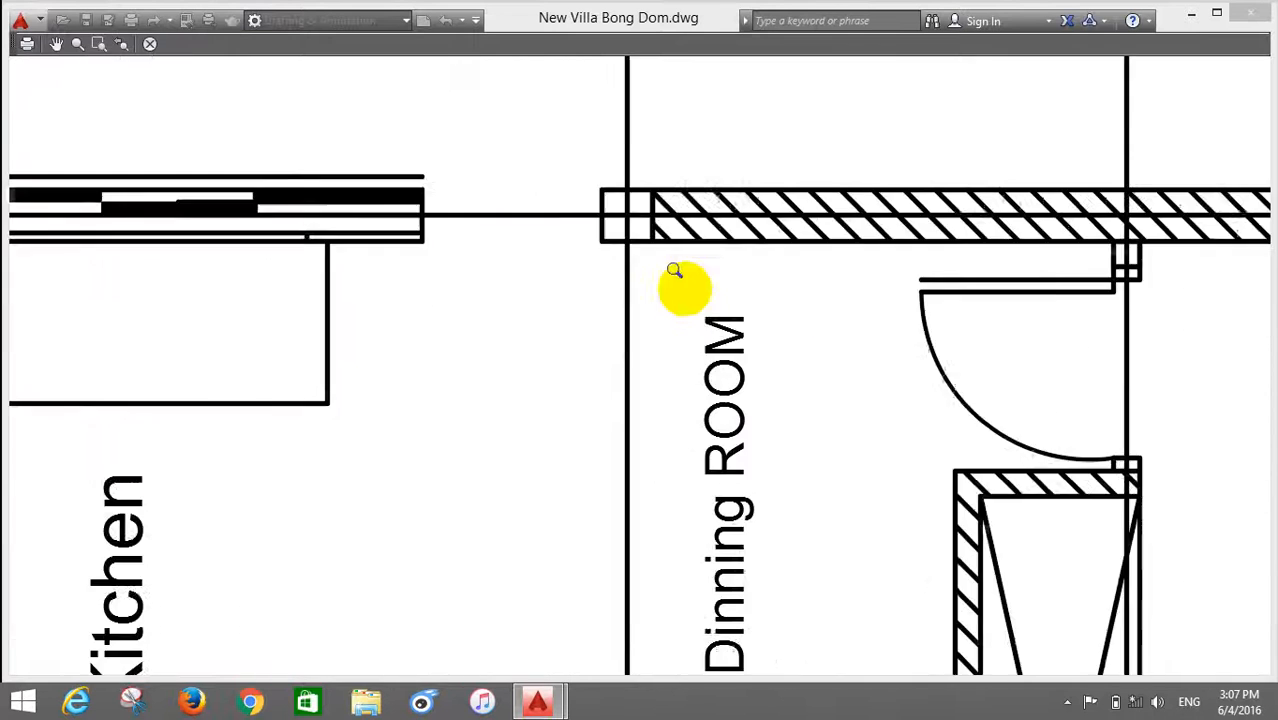
scroll(690, 185, down, 5)
scroll(690, 185, down, 5)
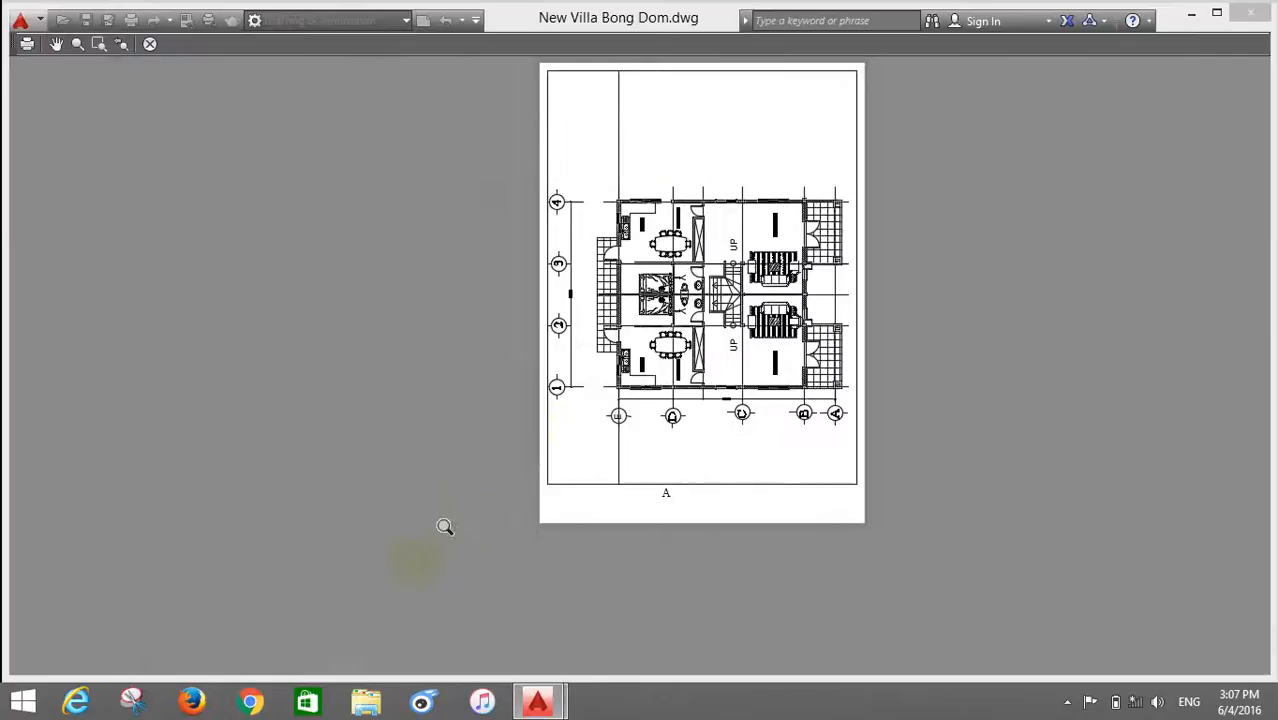
key(Escape)
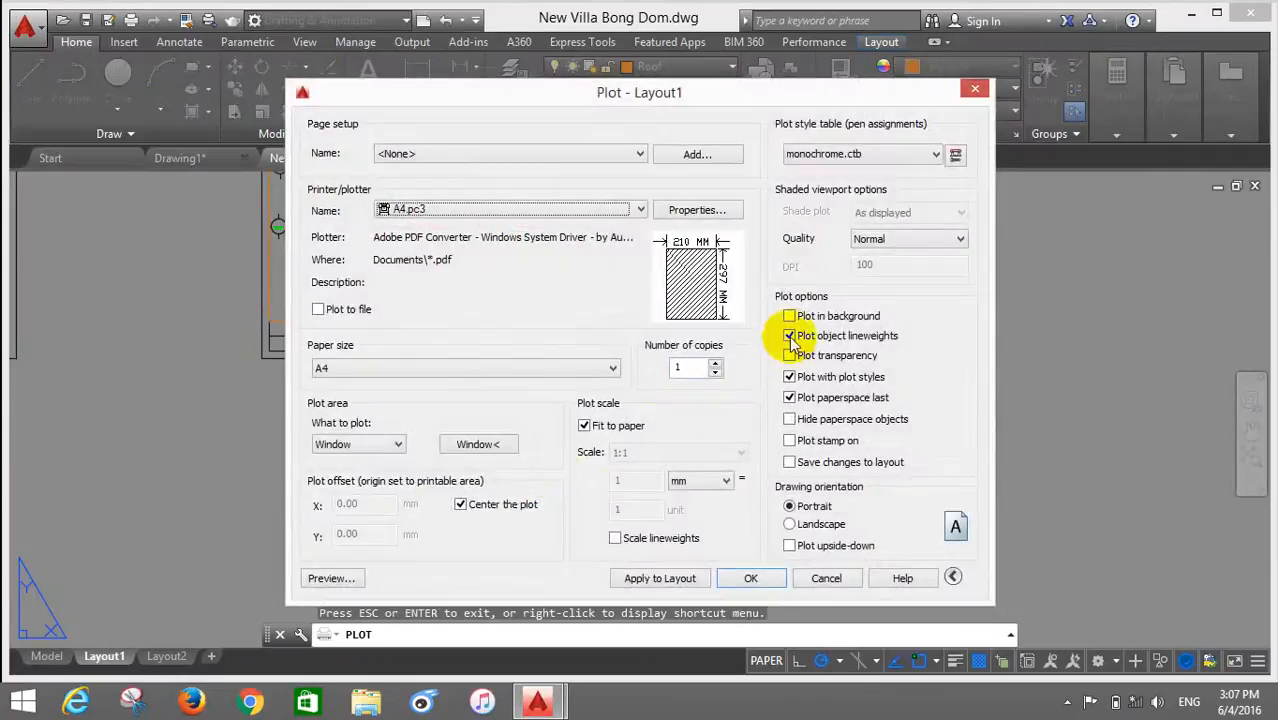
Step: Turn off plotting of object lineweights
click(790, 337)
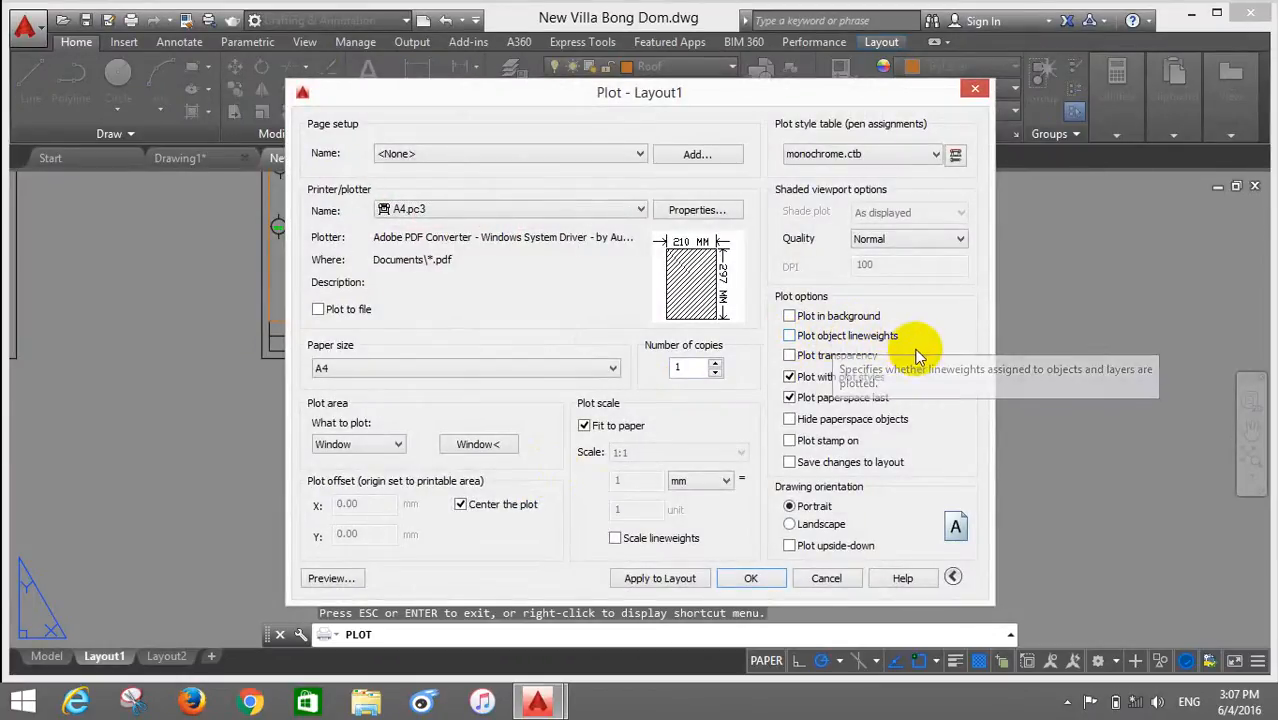
Step: Preview the plot without object lineweights, examine the walls, hatches, furniture, dimensions and grid bubbles up close, and leave the preview
click(333, 580)
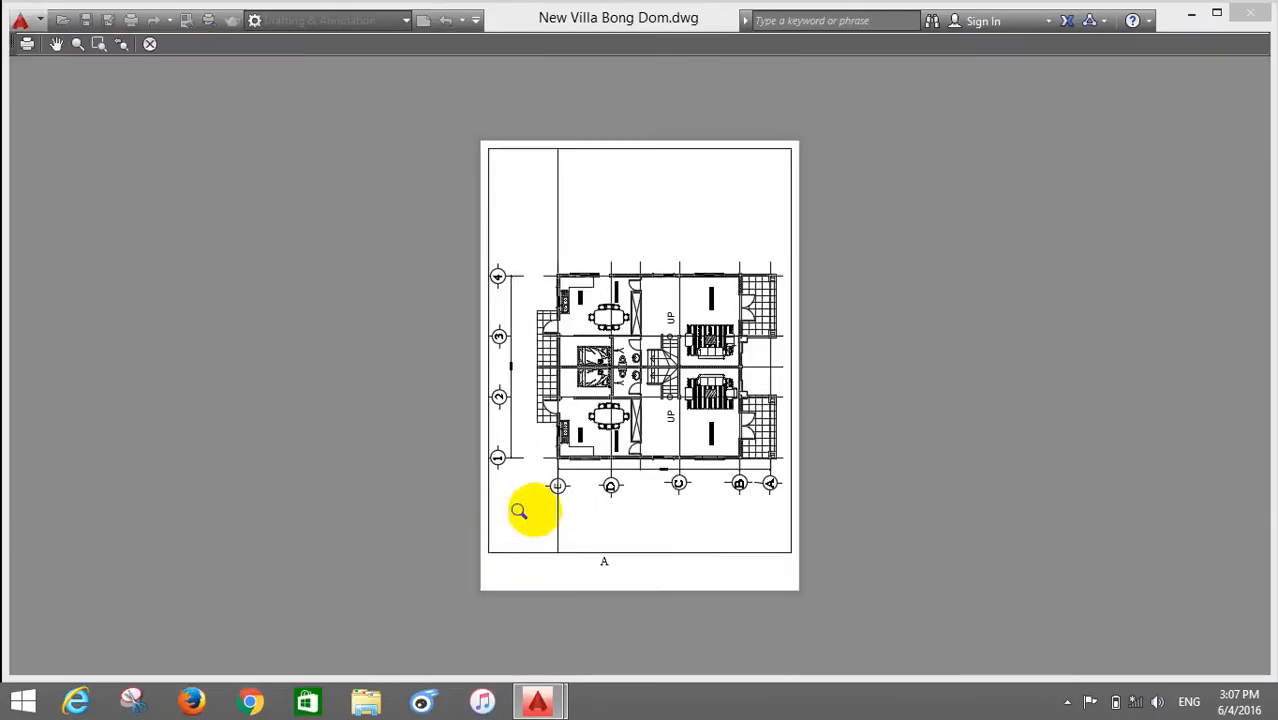
scroll(602, 474, up, 5)
scroll(675, 432, up, 6)
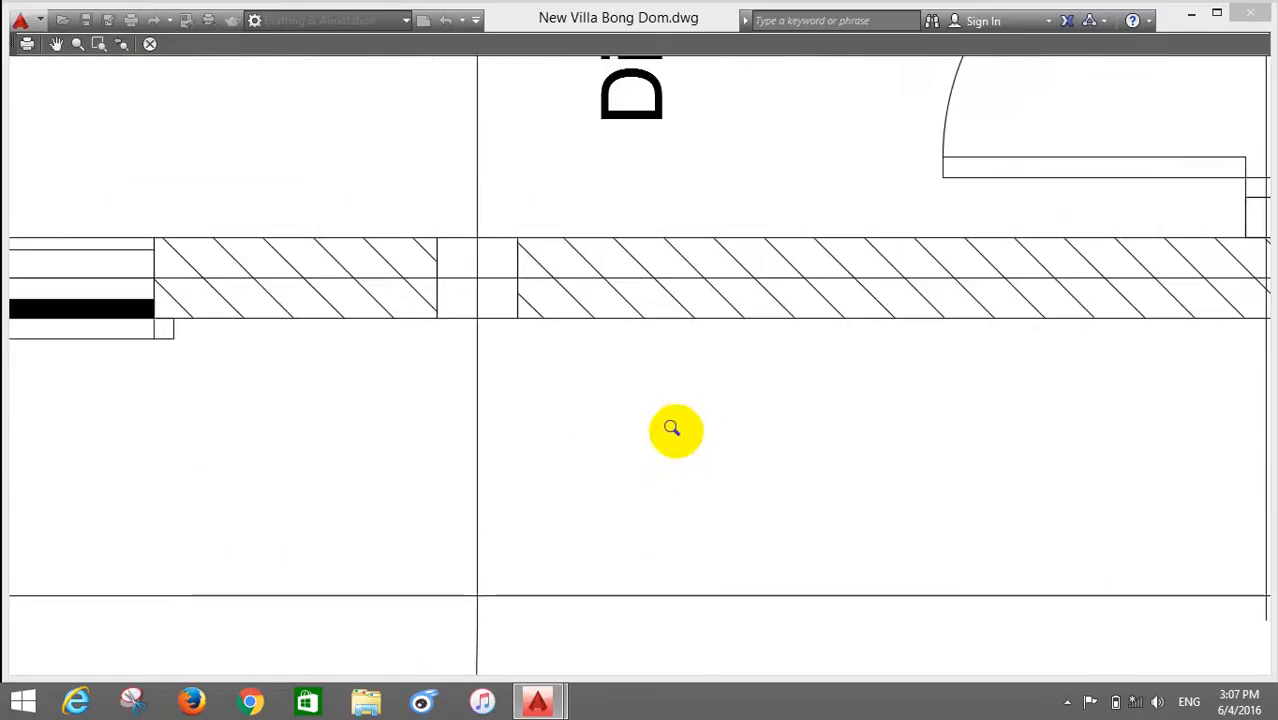
scroll(666, 434, down, 5)
scroll(593, 442, up, 4)
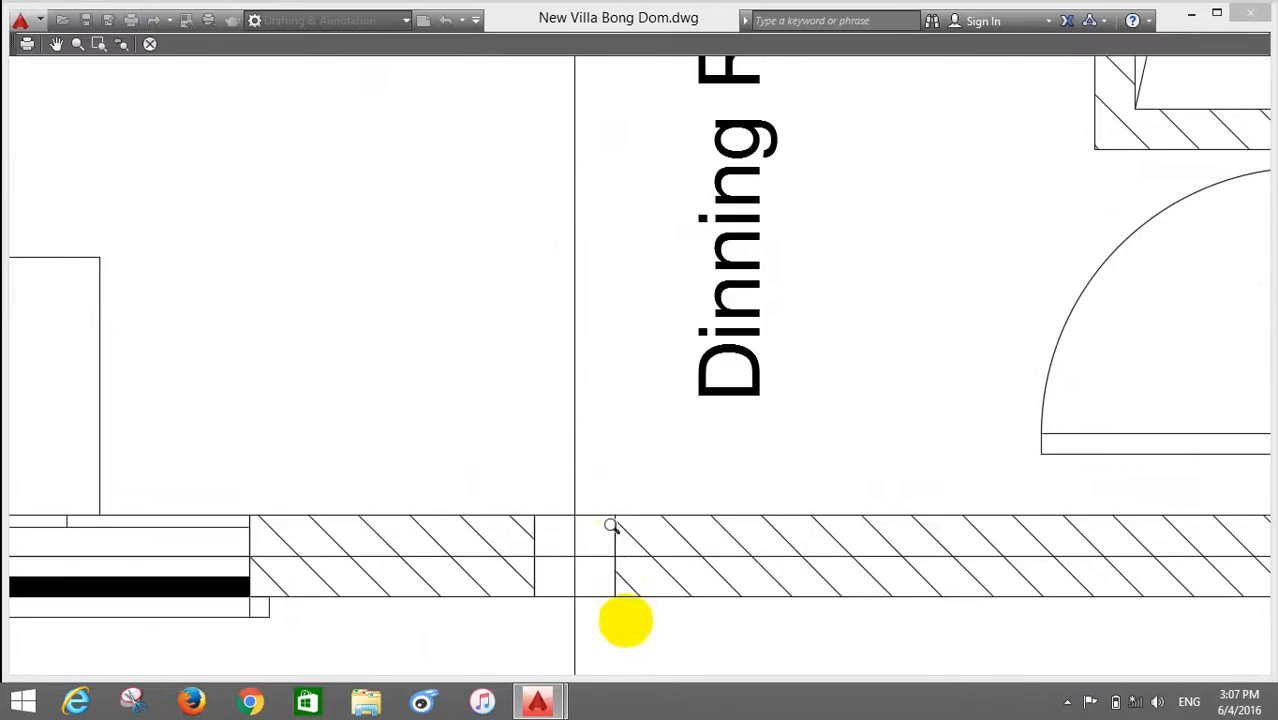
scroll(625, 616, down, 6)
scroll(705, 436, up, 6)
scroll(793, 434, down, 7)
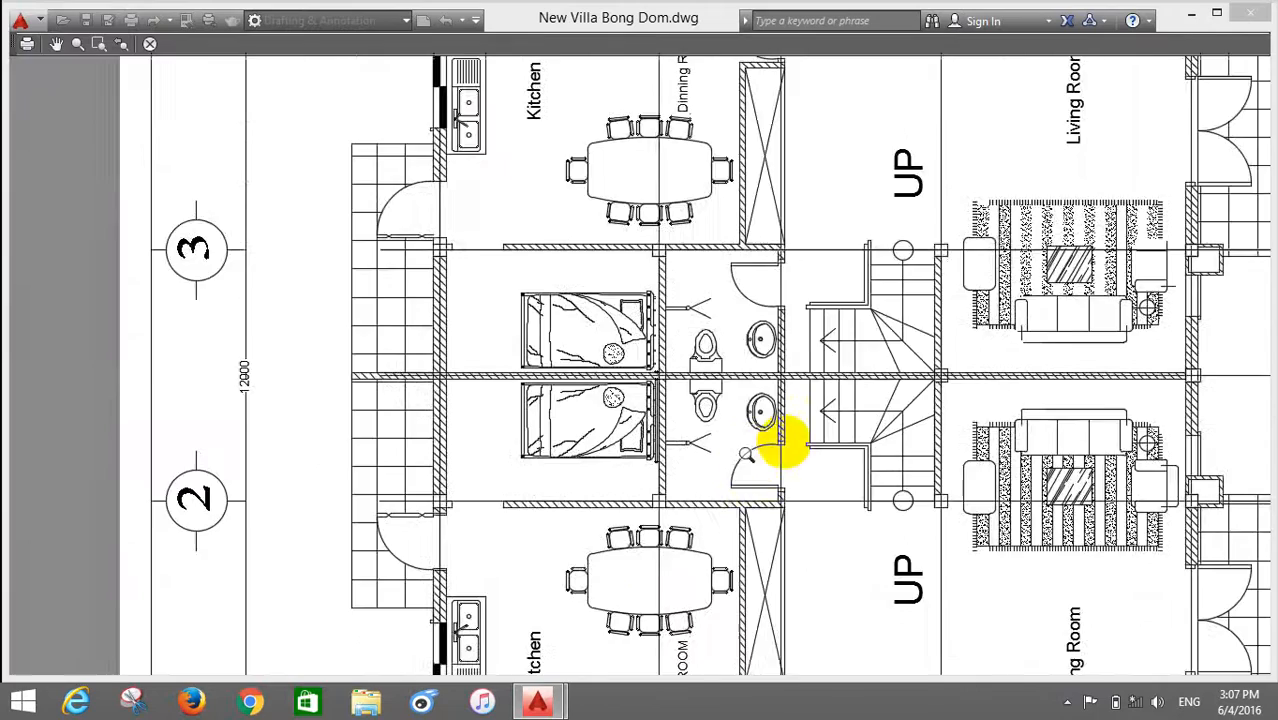
scroll(803, 440, up, 7)
scroll(815, 480, down, 8)
scroll(690, 382, up, 7)
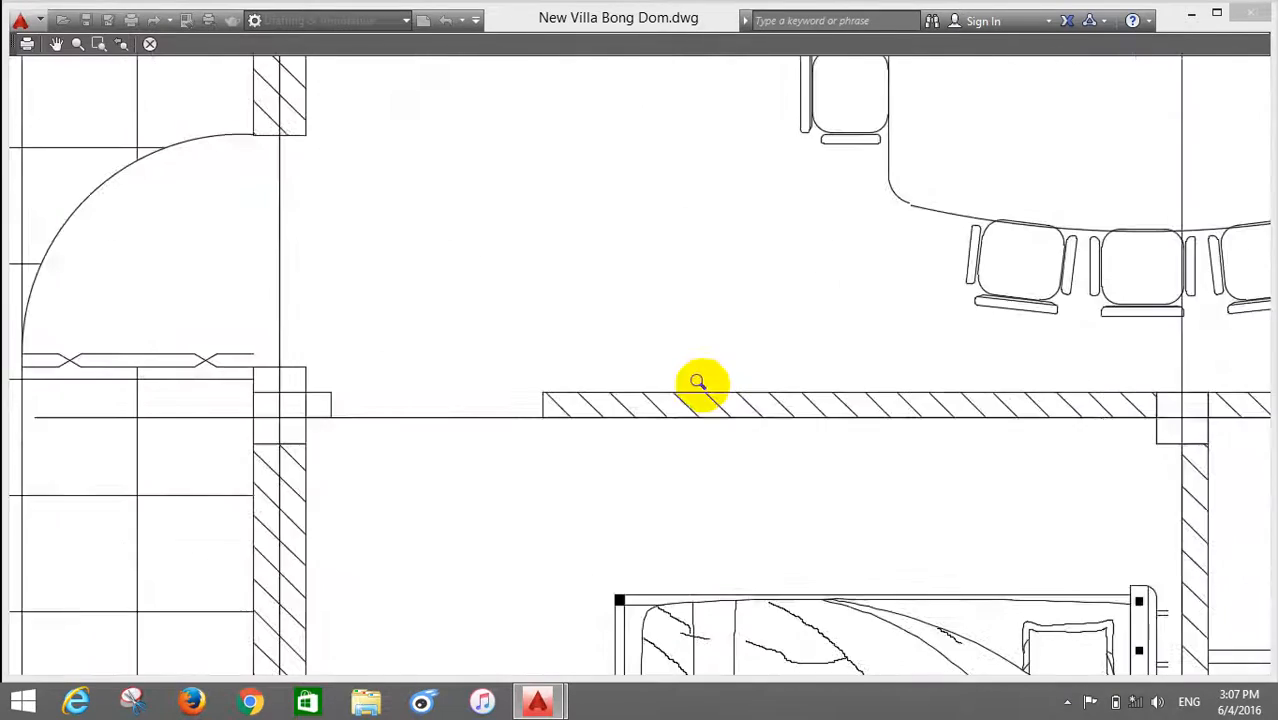
scroll(679, 388, down, 8)
scroll(795, 532, up, 6)
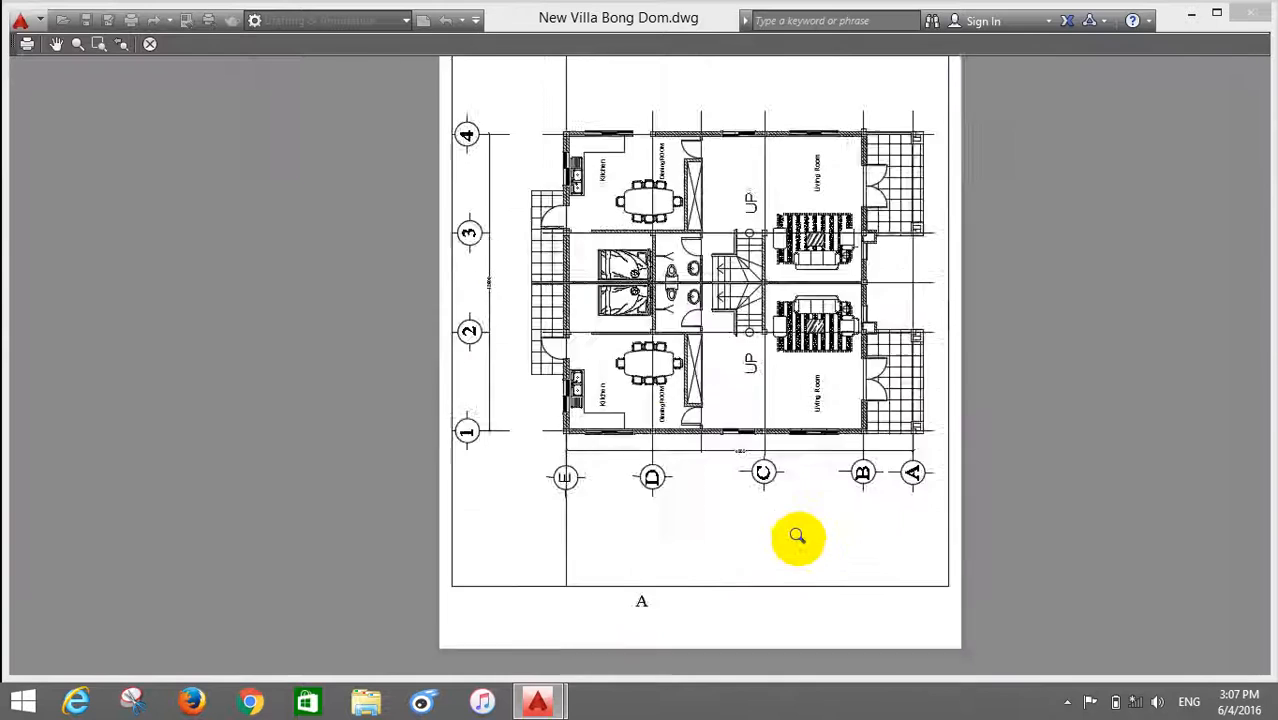
scroll(788, 527, down, 6)
scroll(713, 488, up, 8)
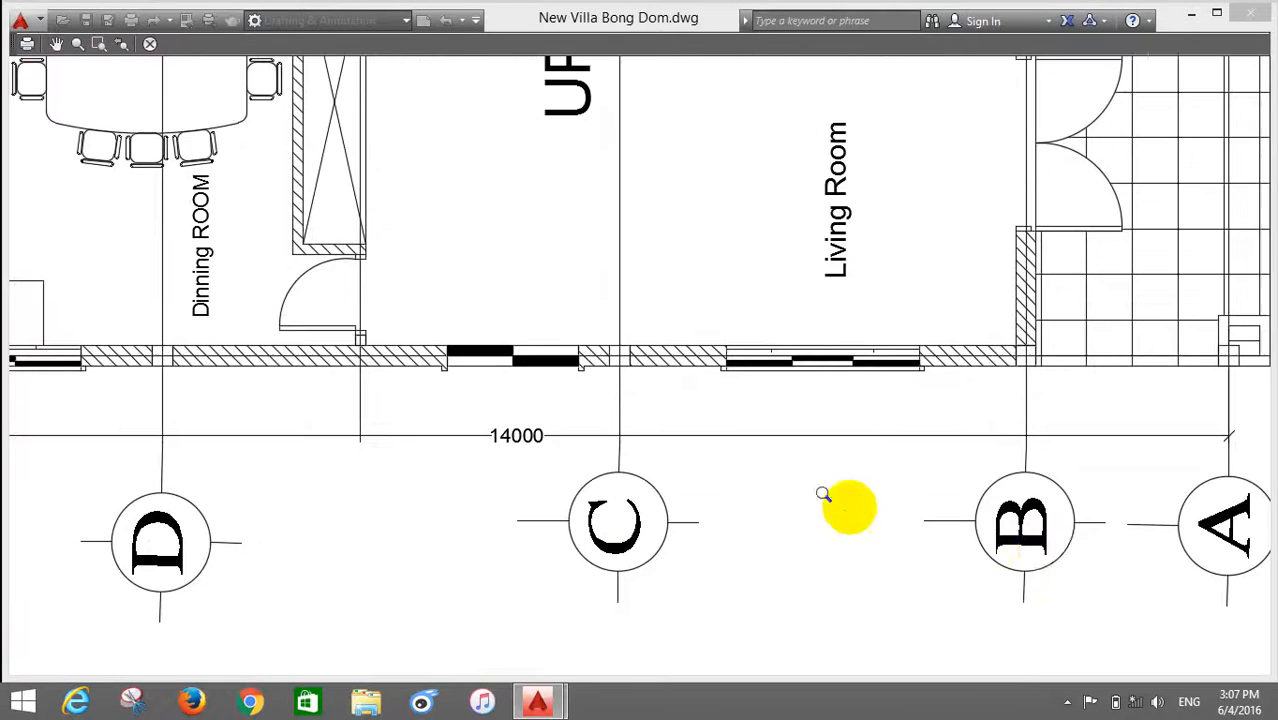
scroll(1035, 540, up, 2)
scroll(693, 499, down, 9)
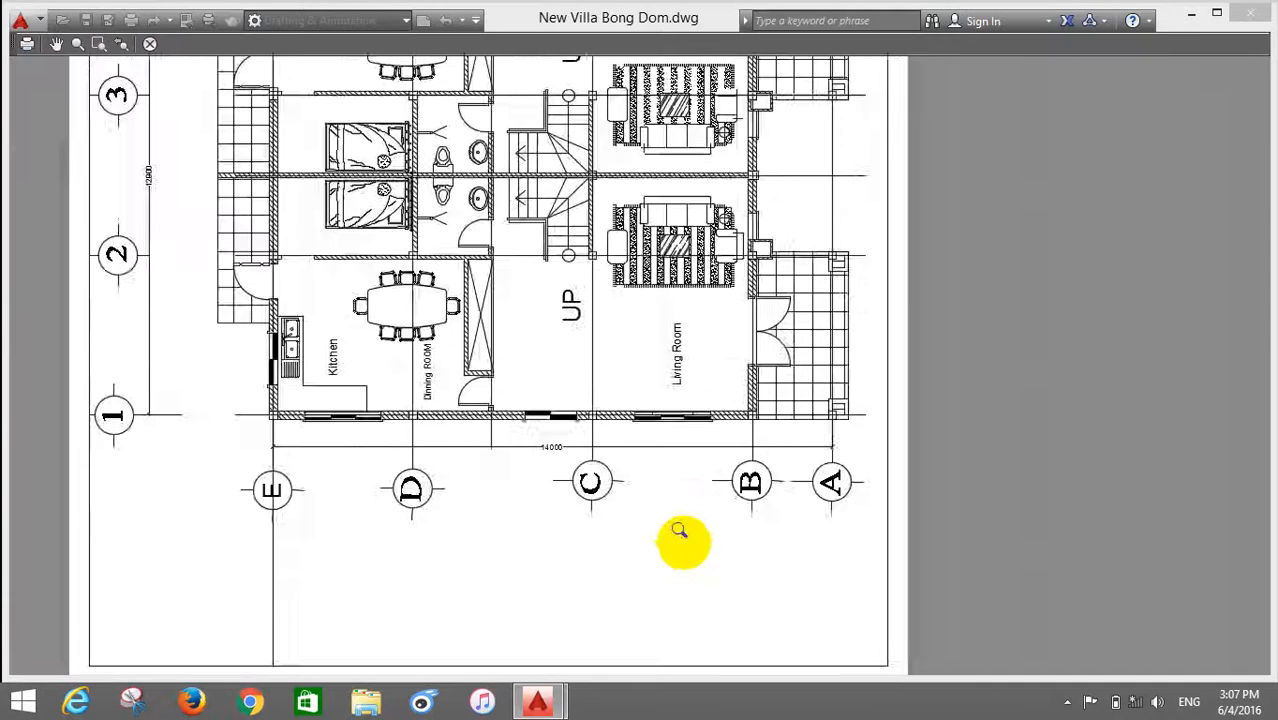
scroll(585, 457, up, 8)
scroll(565, 508, down, 4)
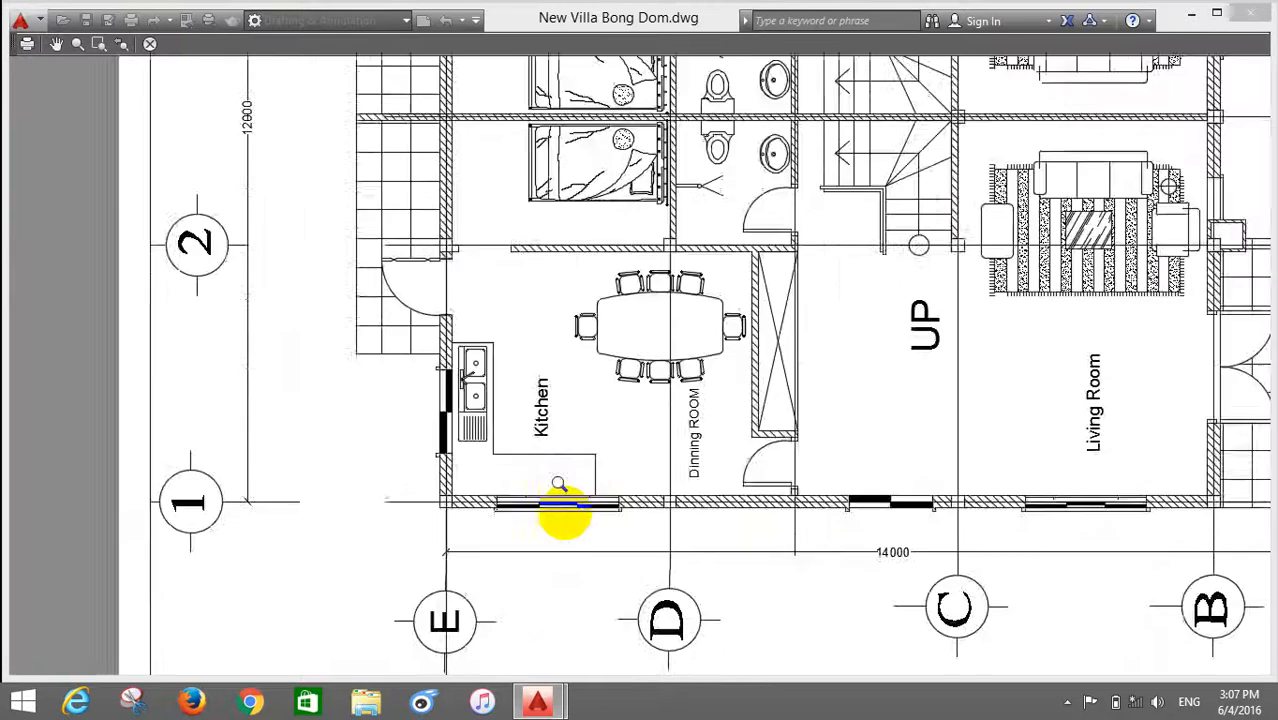
scroll(605, 516, down, 5)
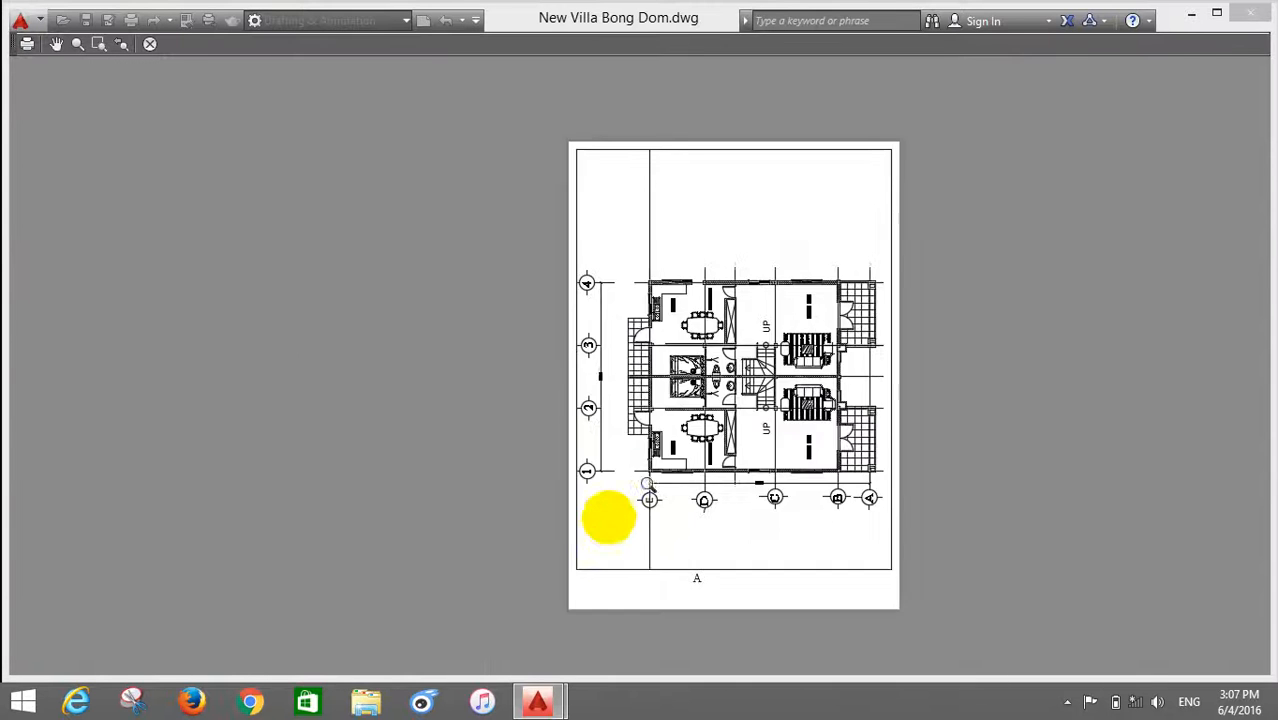
scroll(605, 518, up, 5)
scroll(604, 519, up, 2)
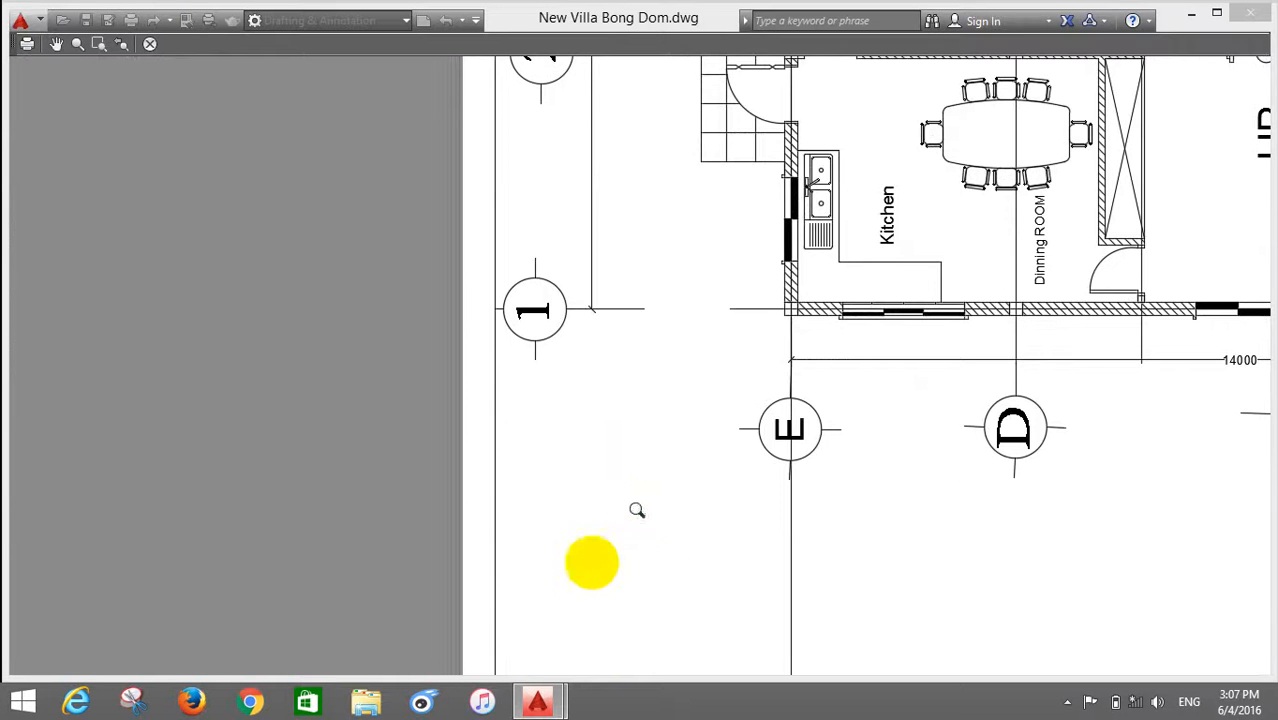
scroll(580, 545, down, 2)
scroll(806, 420, up, 2)
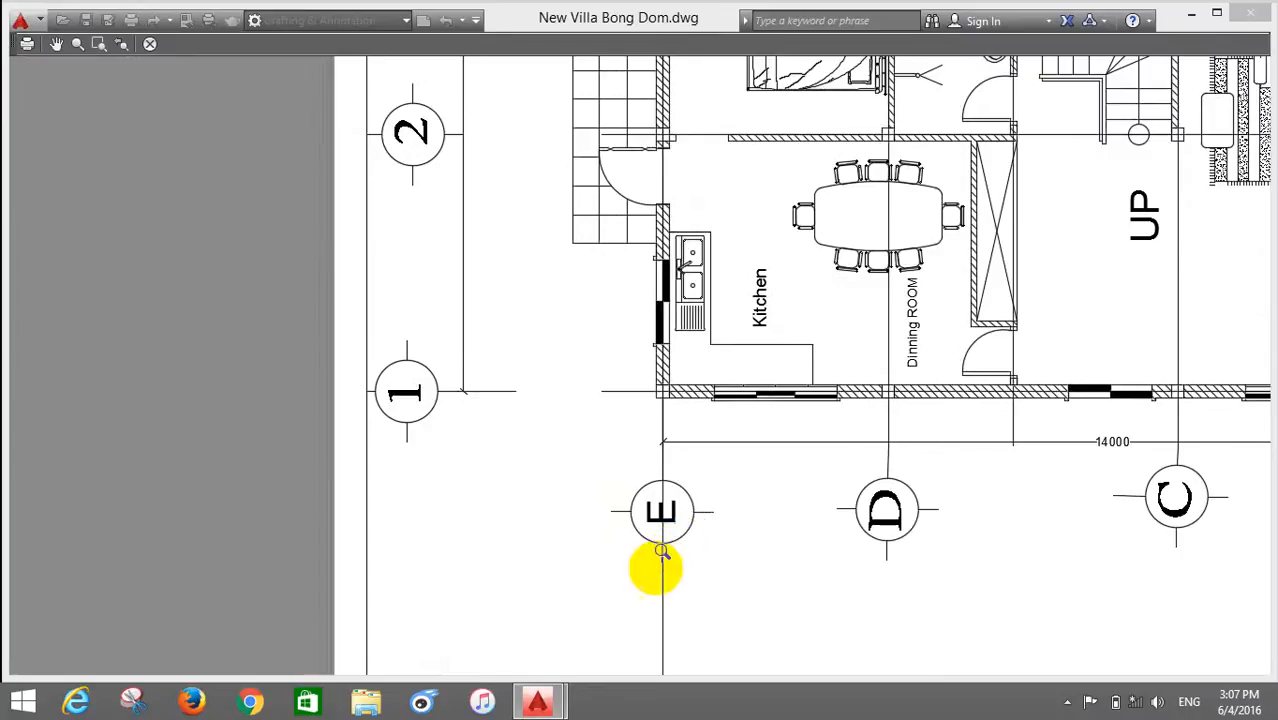
scroll(655, 565, down, 2)
key(Escape)
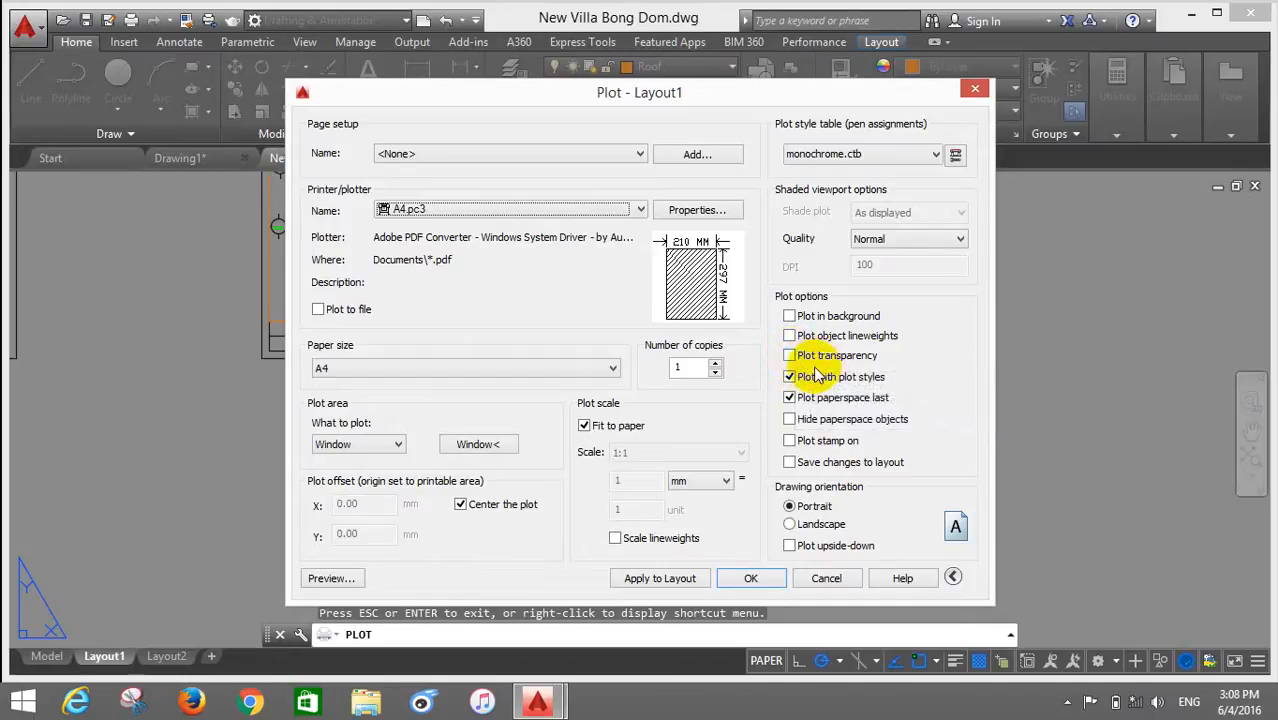
Step: Preview the sheet once more, plot it from the preview and save the PDF on the Desktop as New Villa Bong Dom Layout1 (1)
click(330, 578)
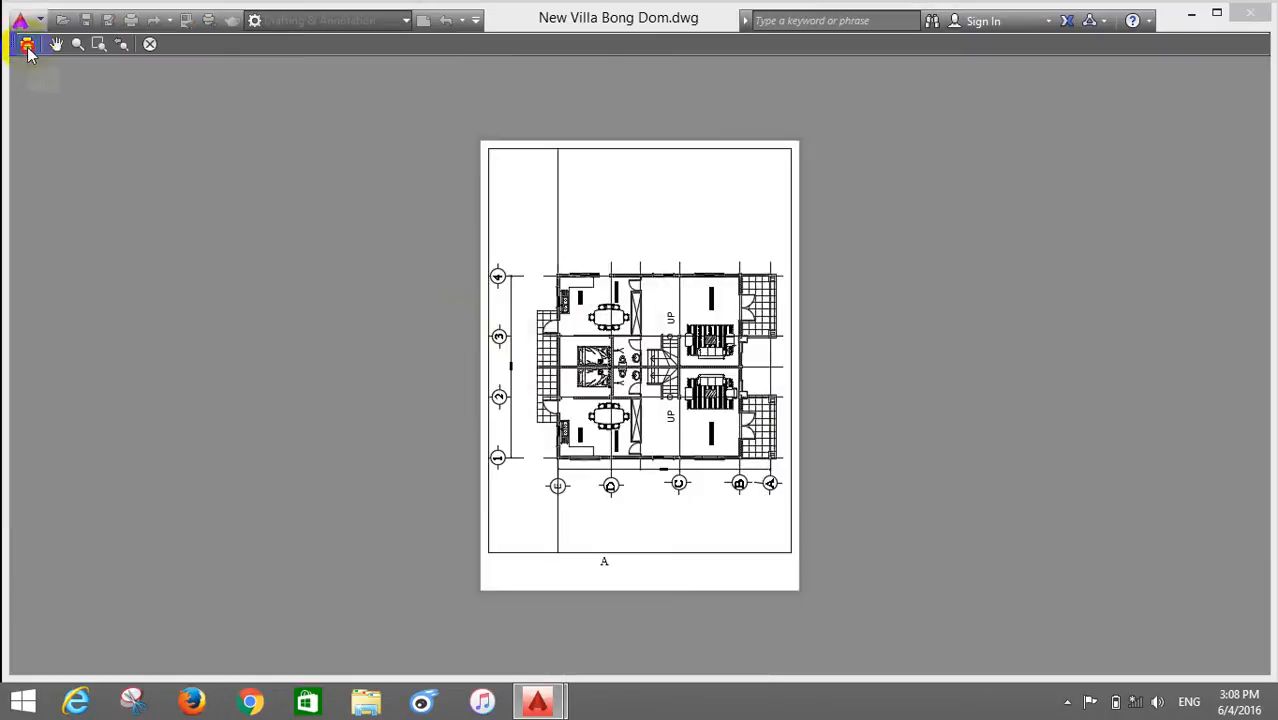
click(27, 45)
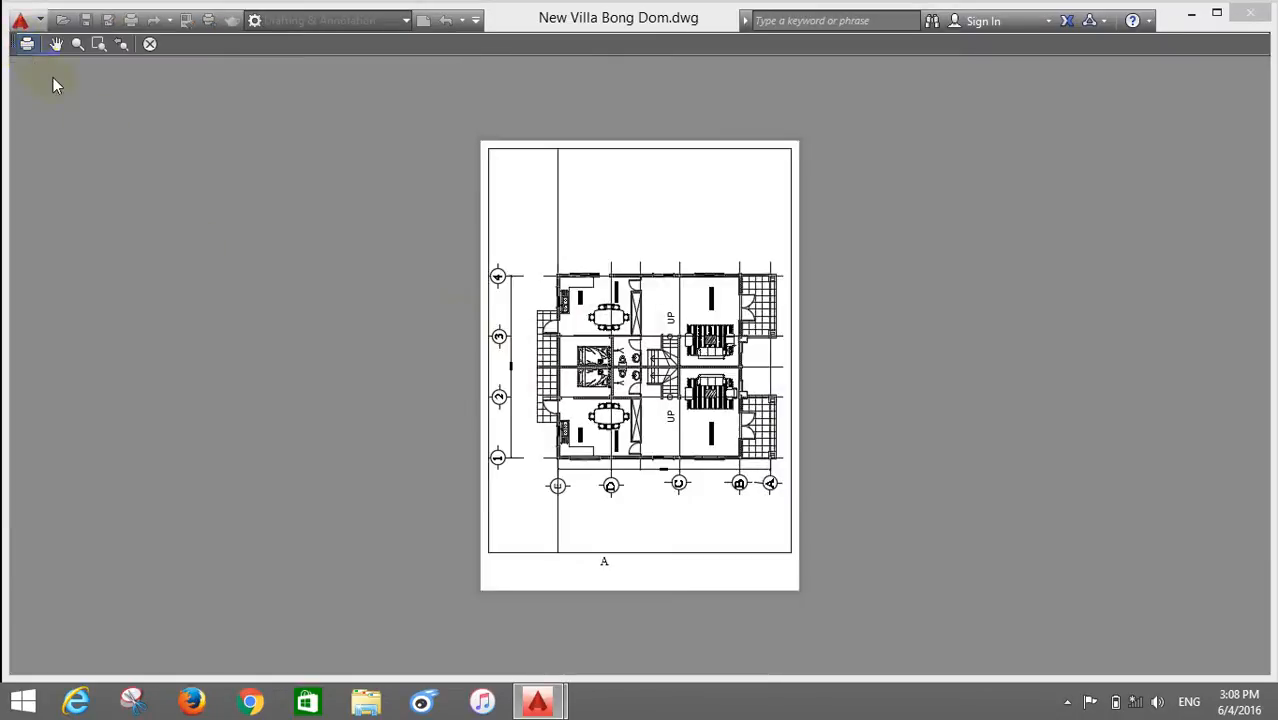
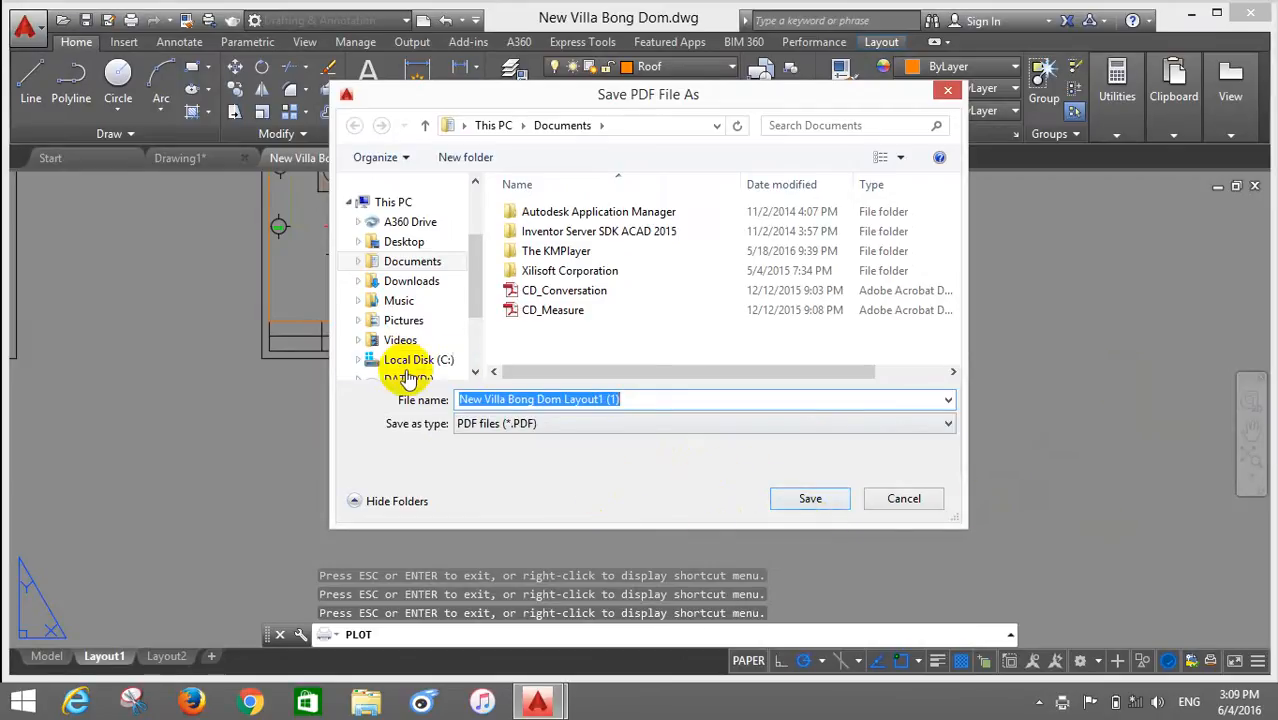
click(436, 247)
click(810, 496)
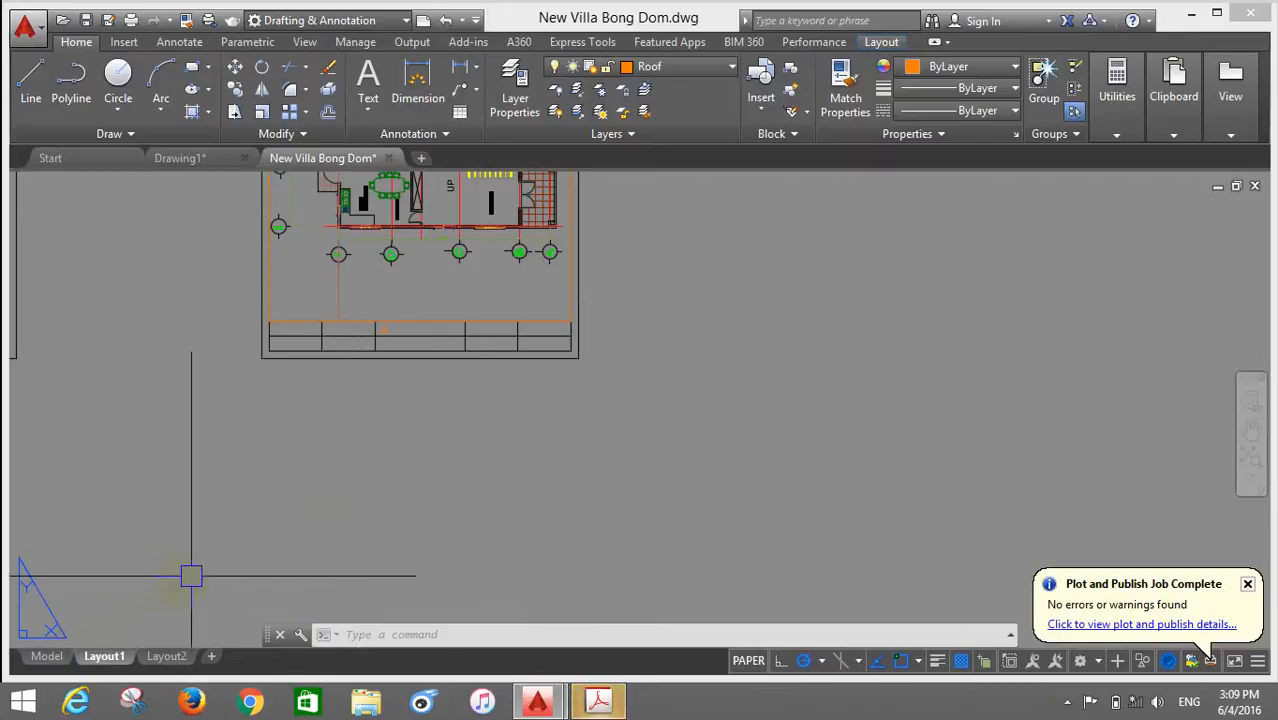
Step: Switch from Layout1 to model space and bring the villa's elevation sheets into view
click(46, 657)
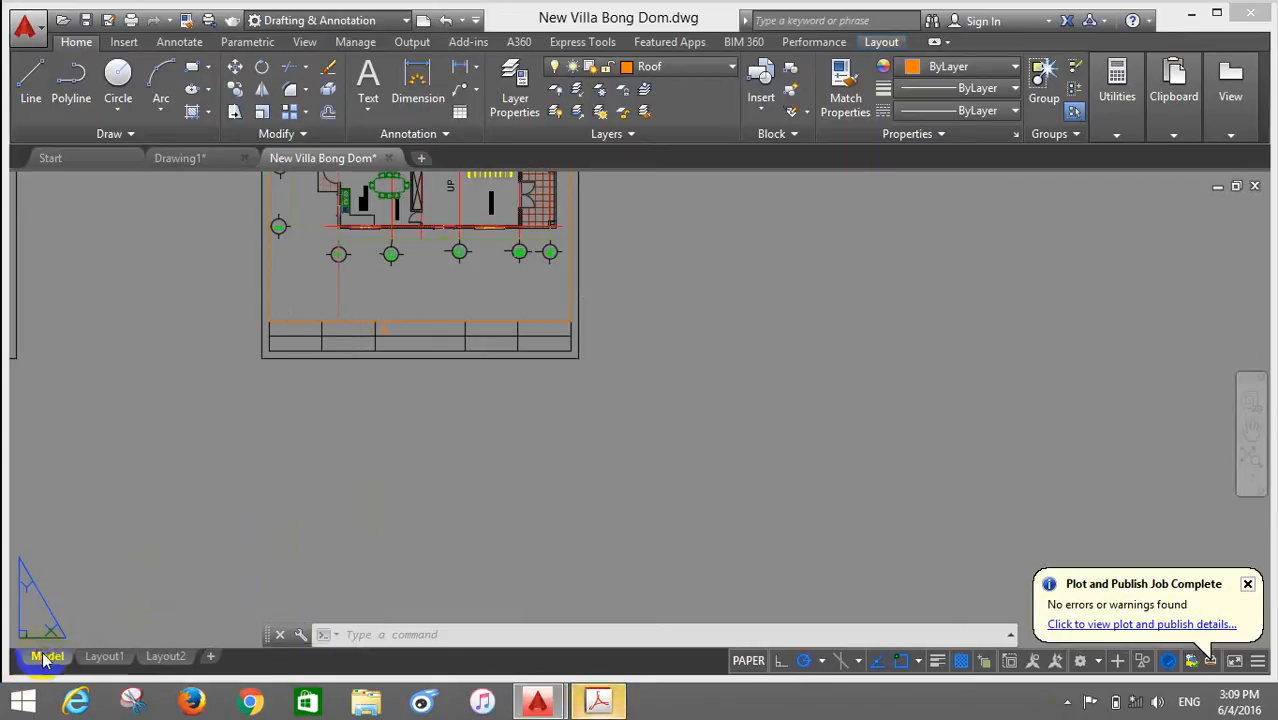
scroll(240, 530, down, 5)
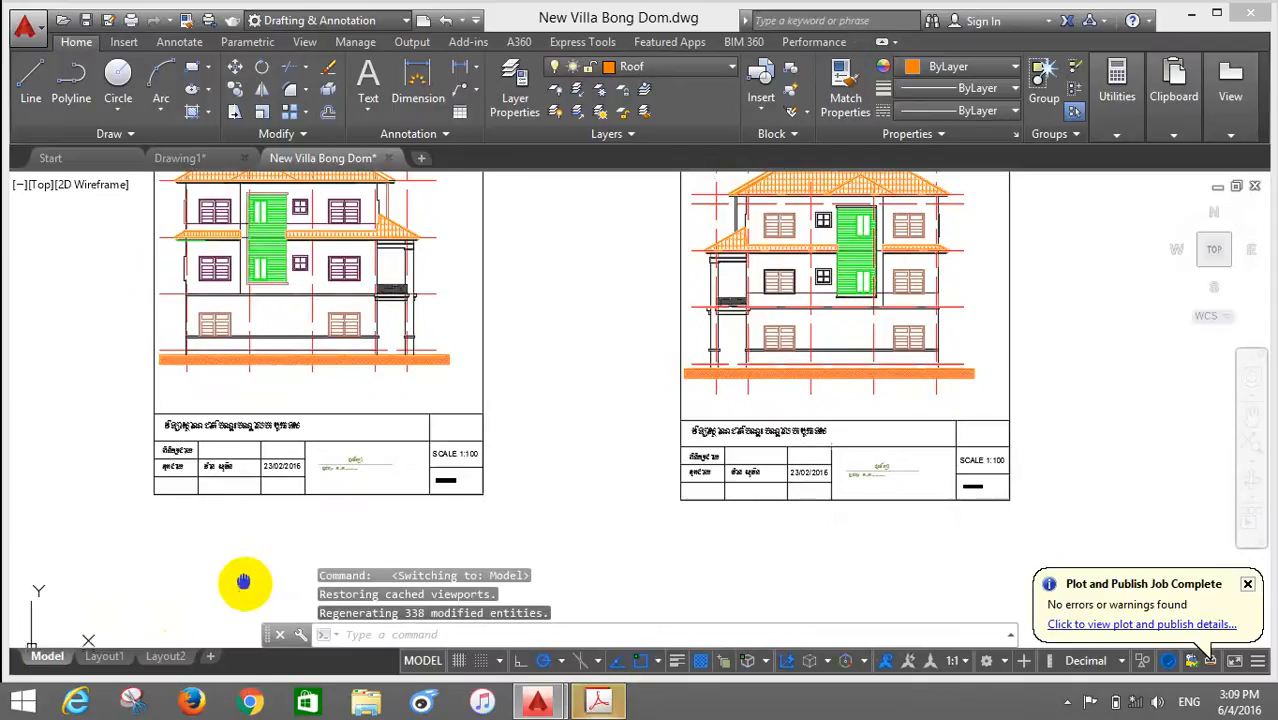
scroll(309, 493, up, 2)
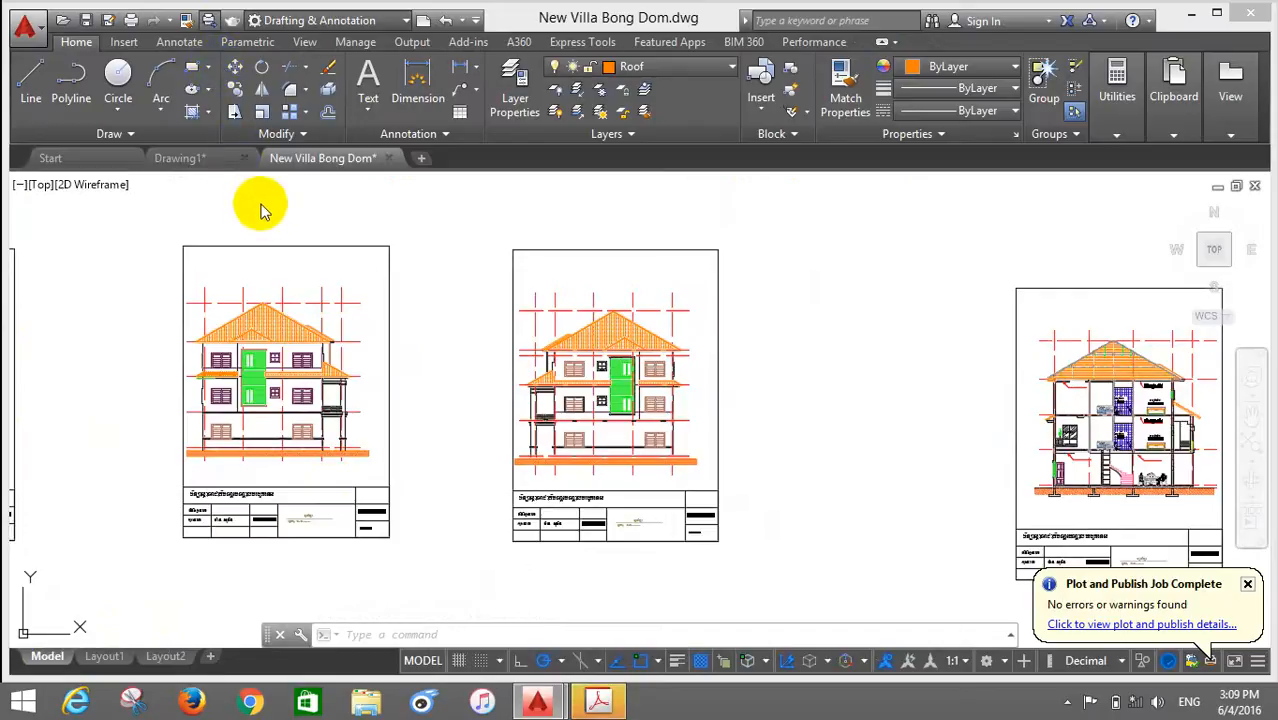
click(211, 20)
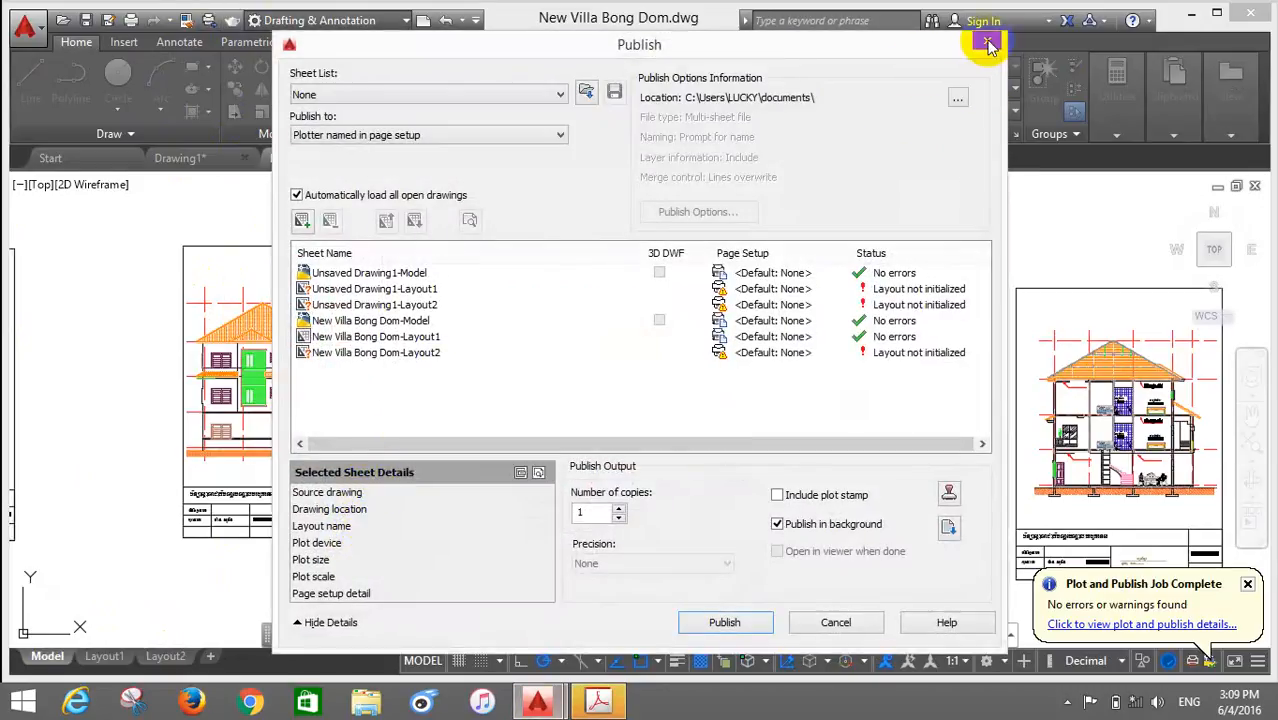
click(987, 44)
click(745, 352)
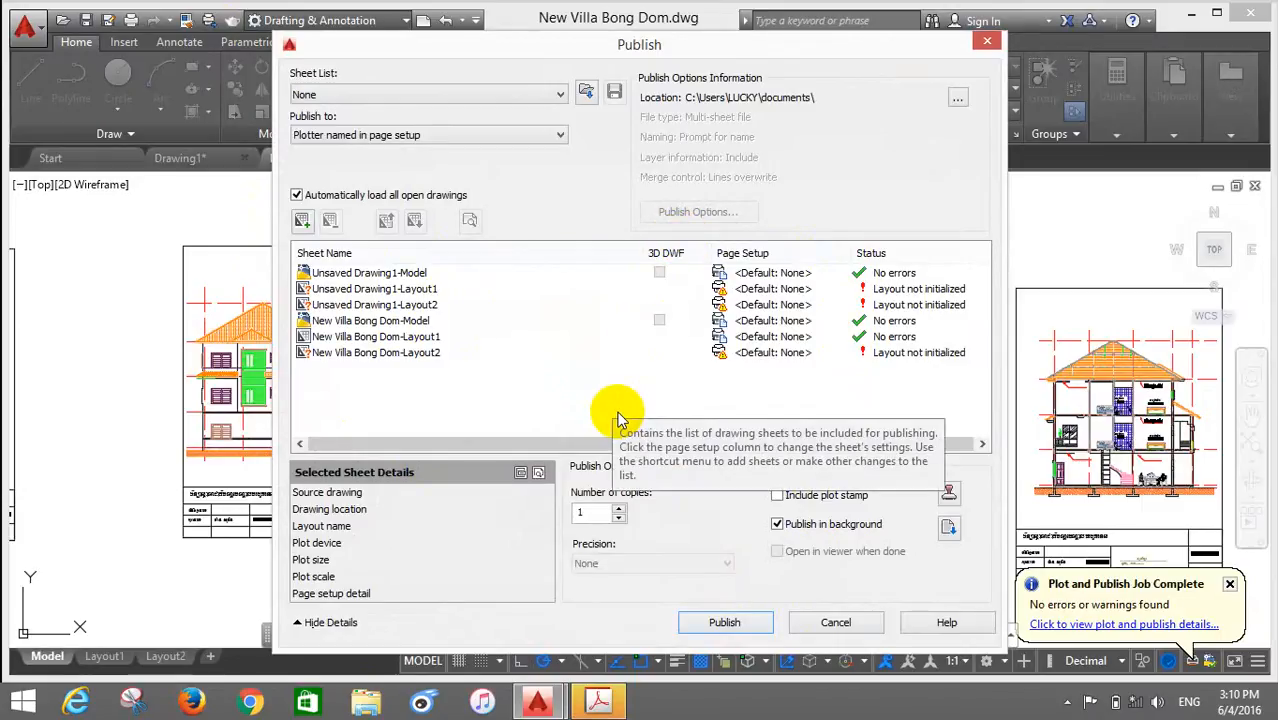
click(858, 630)
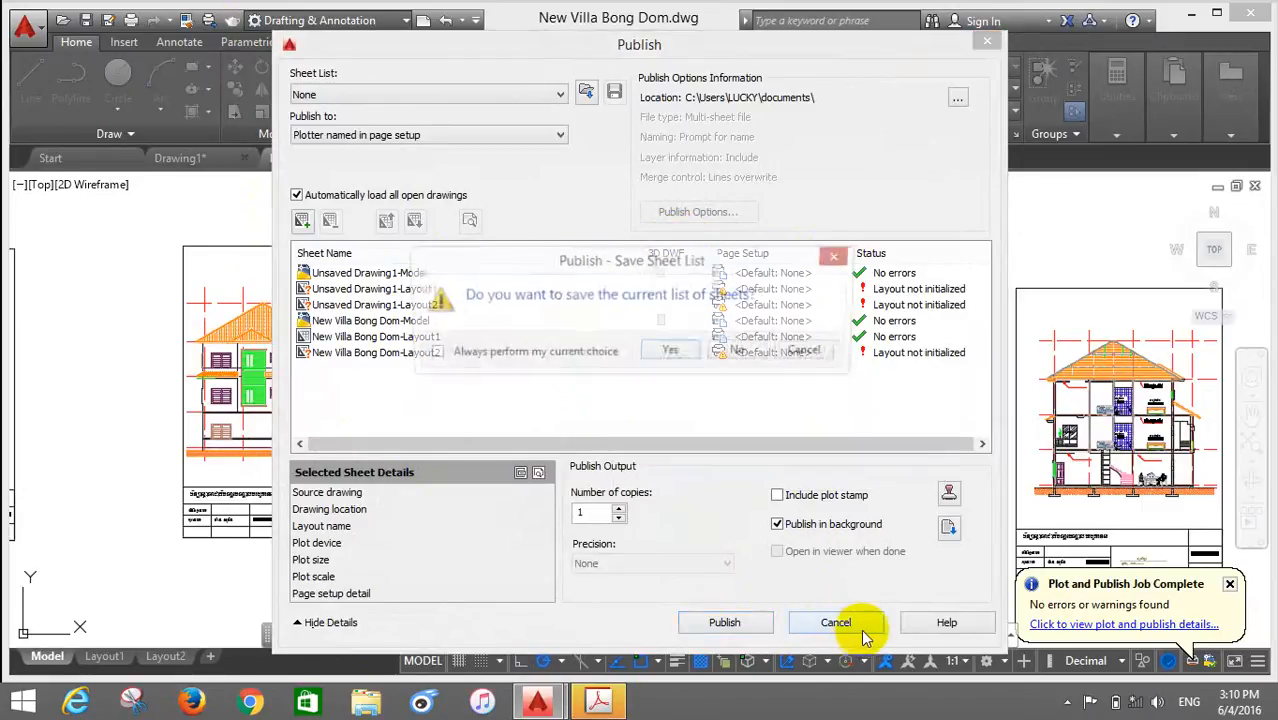
click(741, 352)
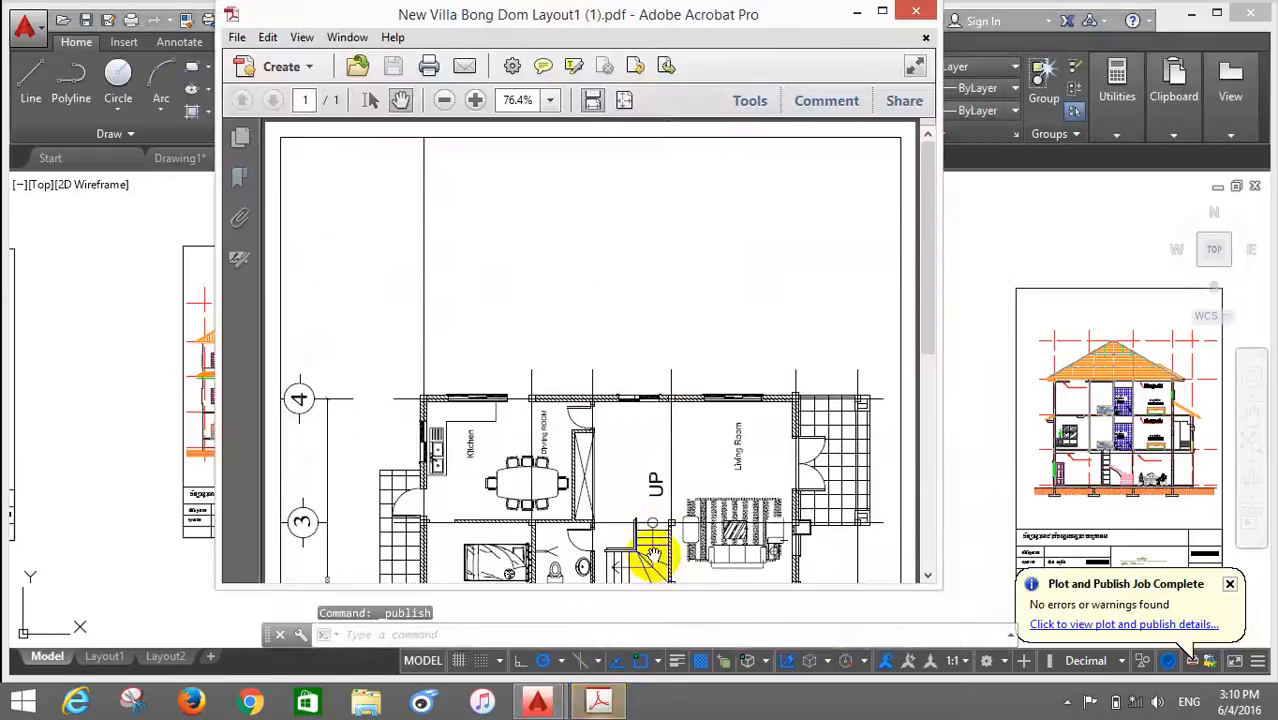
Step: Look through the plotted floor plan page in New Villa Bong Dom Layout1 (1).pdf and close the PDF
scroll(660, 387, down, 5)
scroll(645, 410, up, 7)
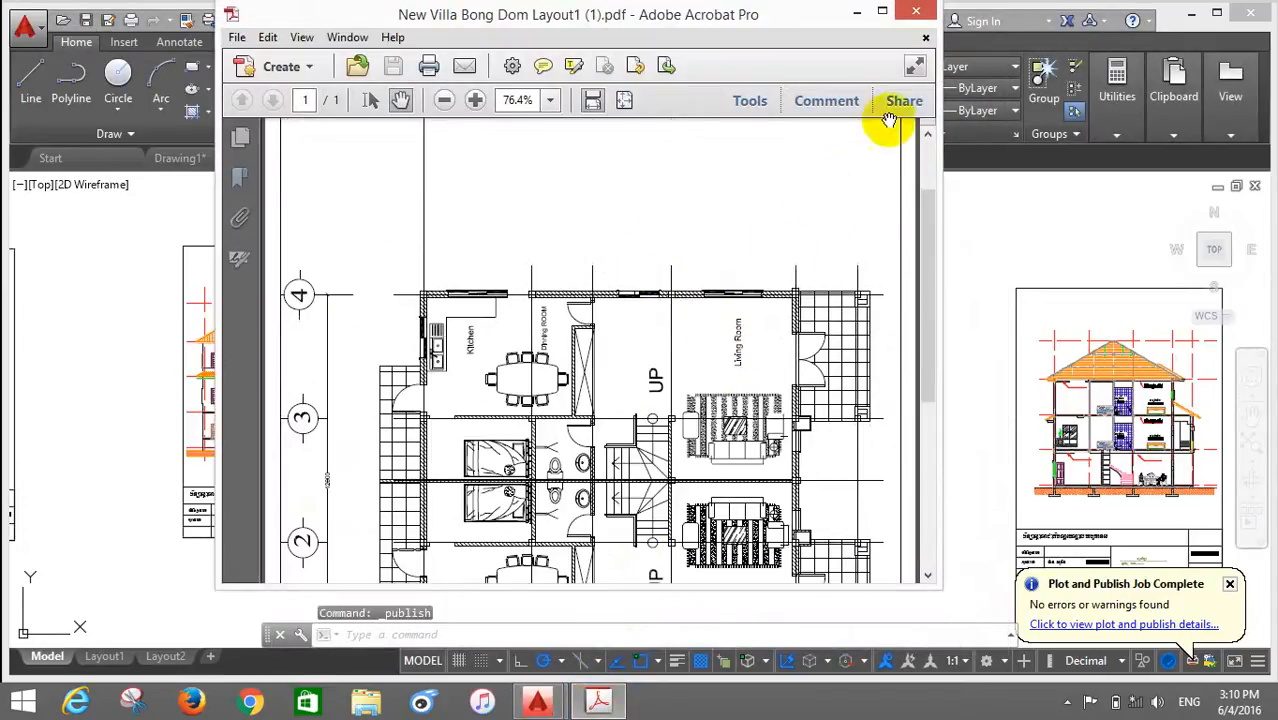
click(915, 11)
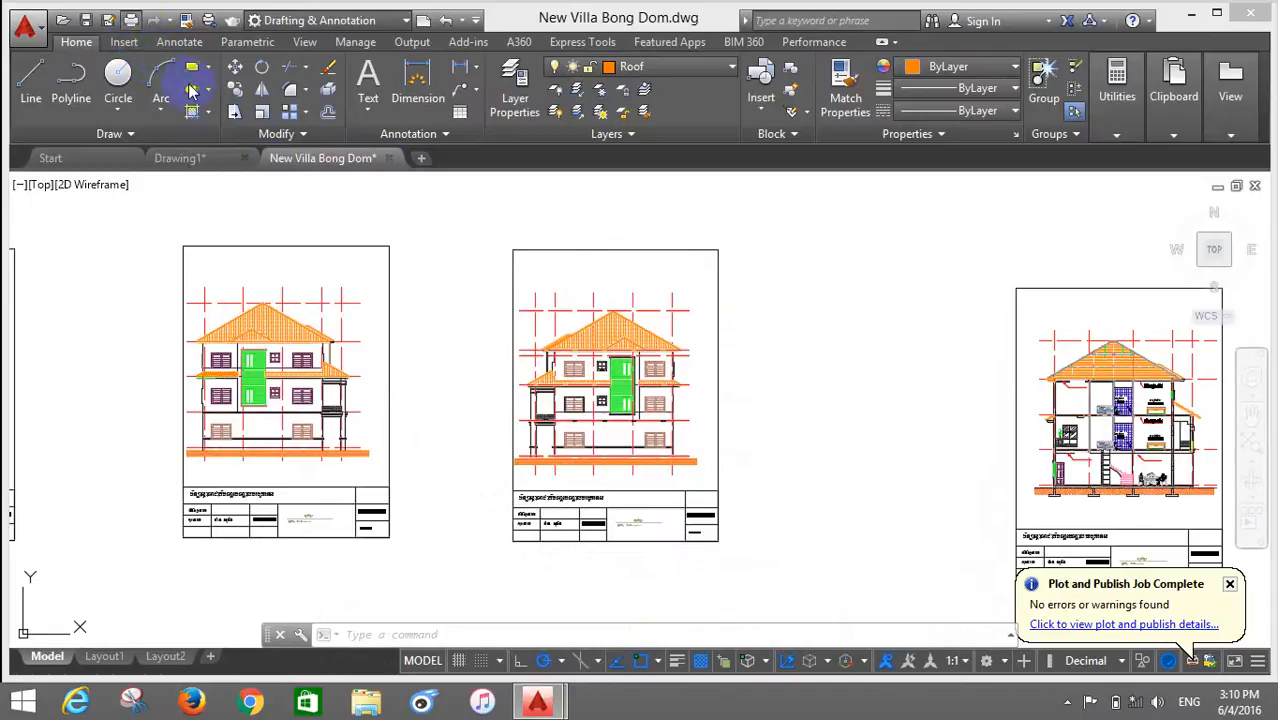
Step: Start a single-sheet plot of model space with the A4.pc3 plotter and the A4 paper size
key(ctrl+p)
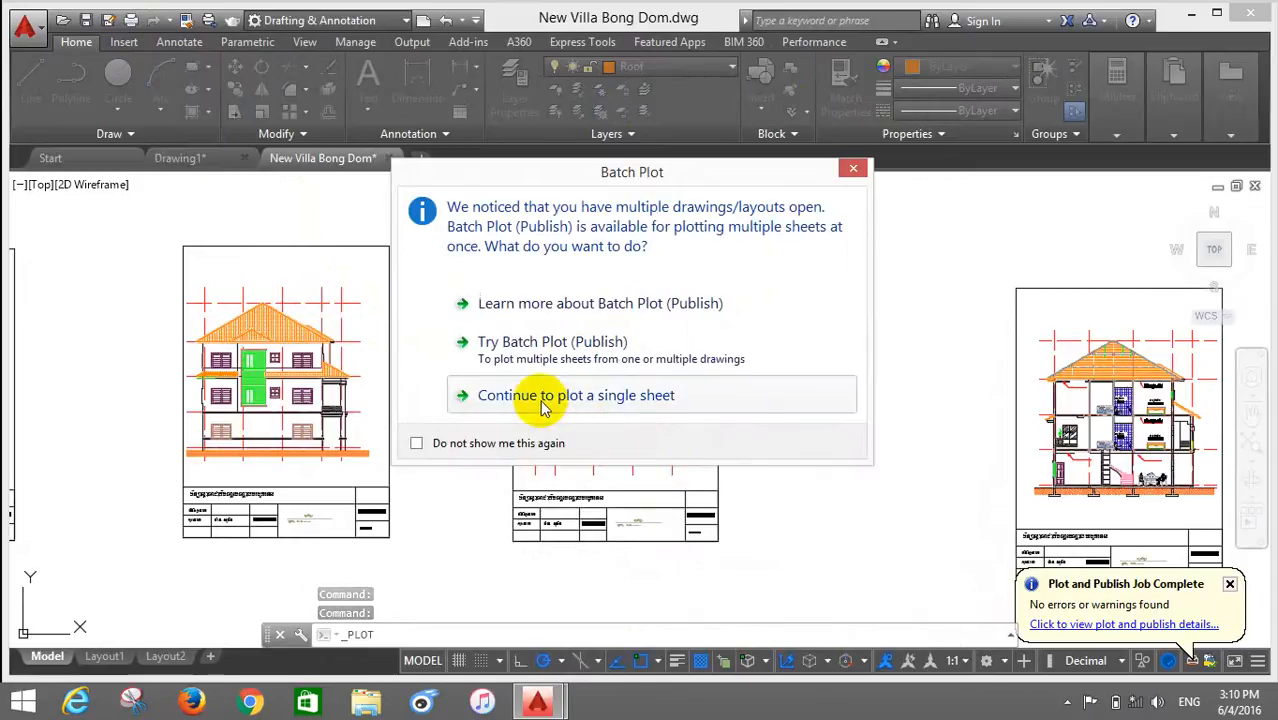
click(543, 400)
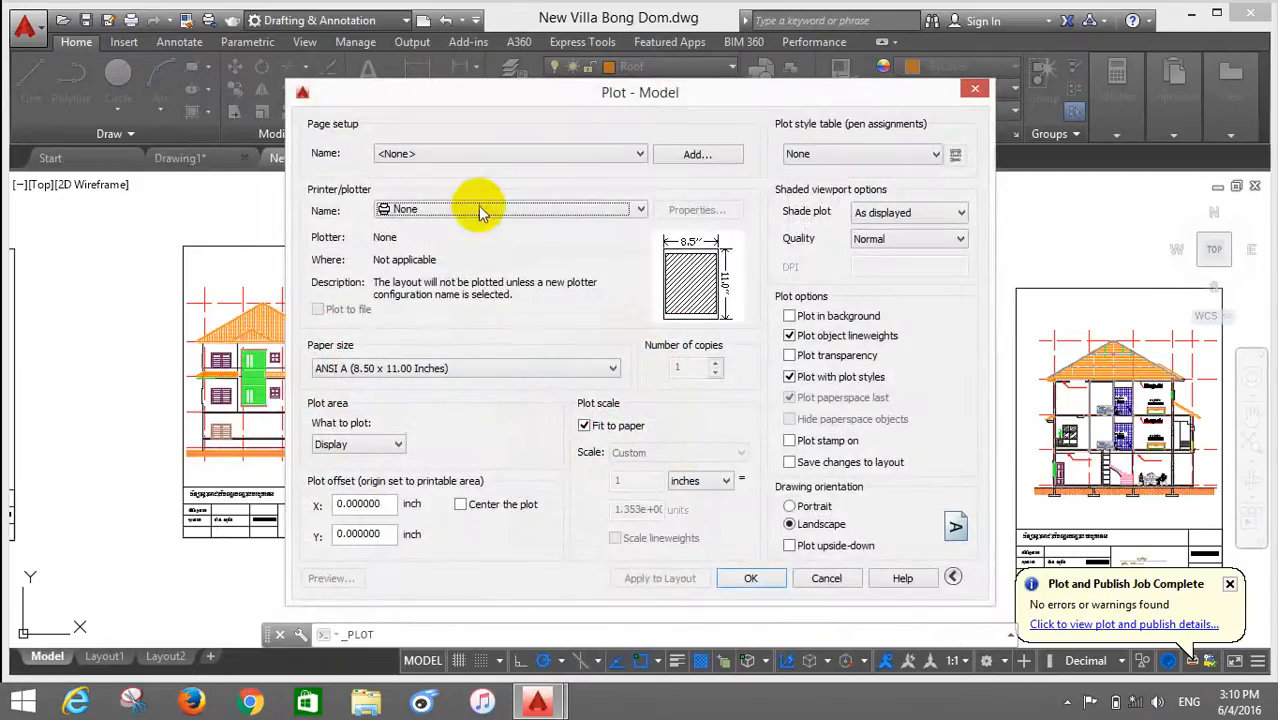
click(478, 208)
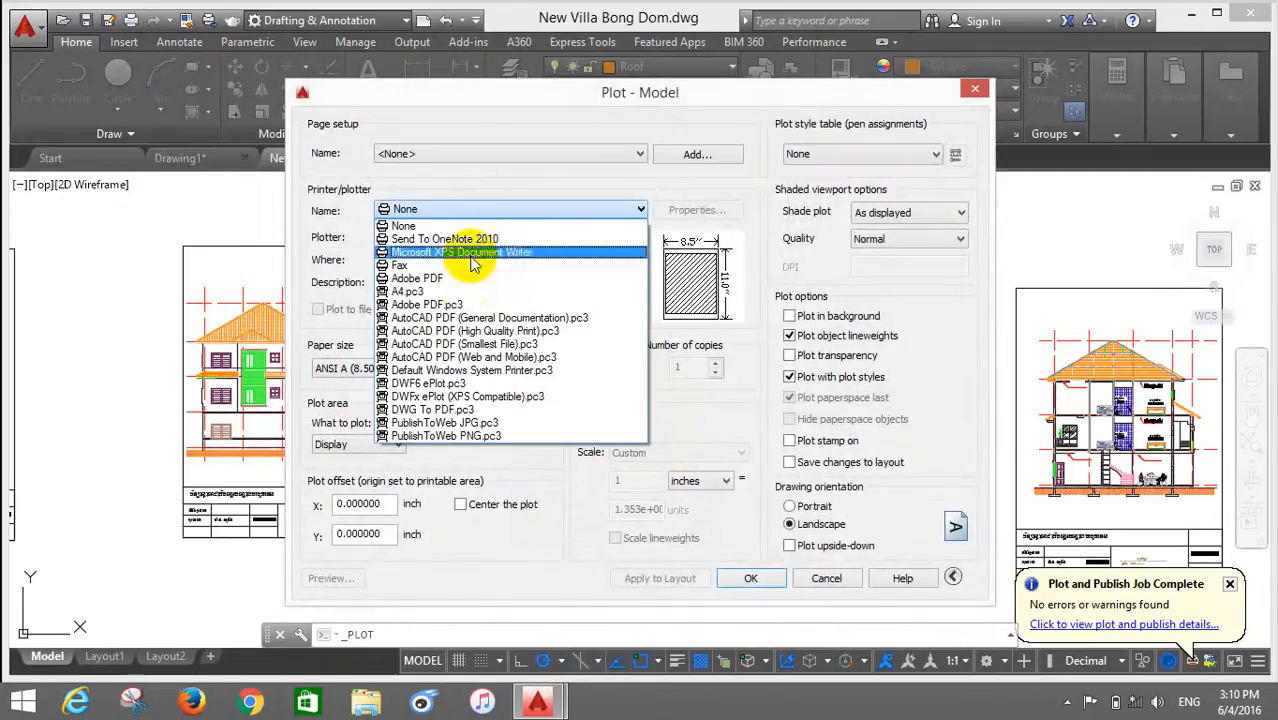
click(414, 291)
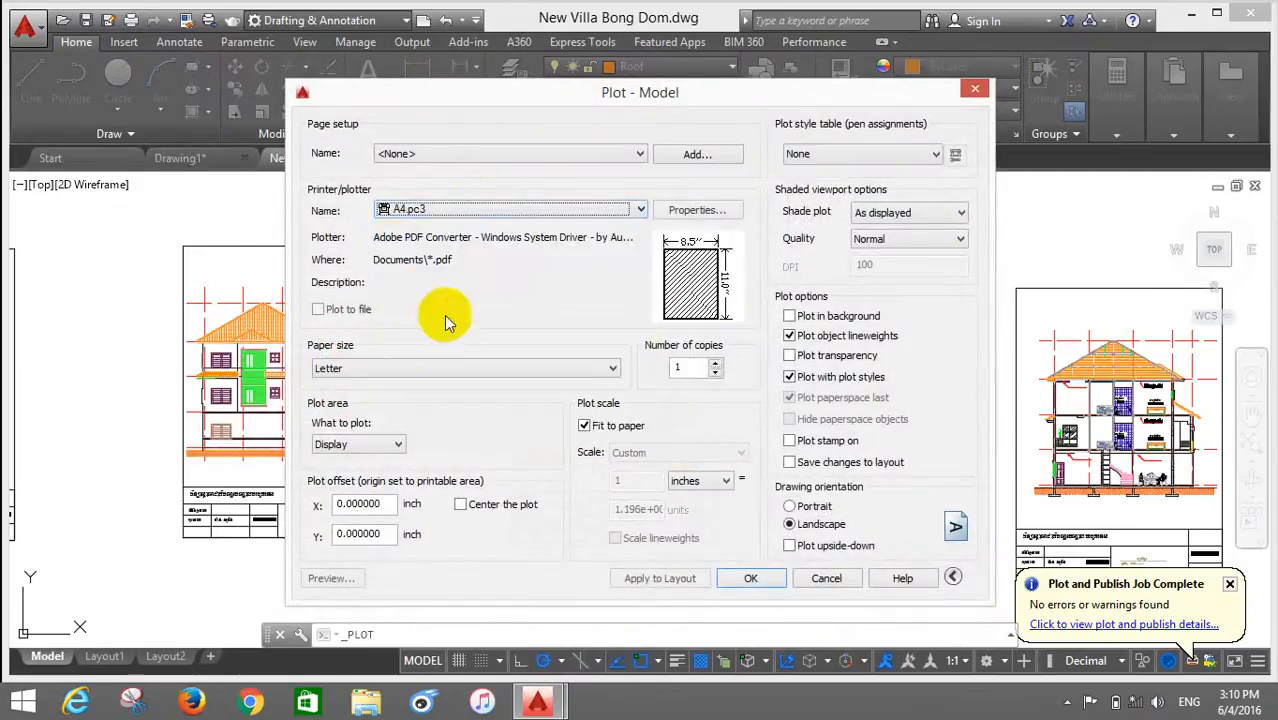
click(333, 369)
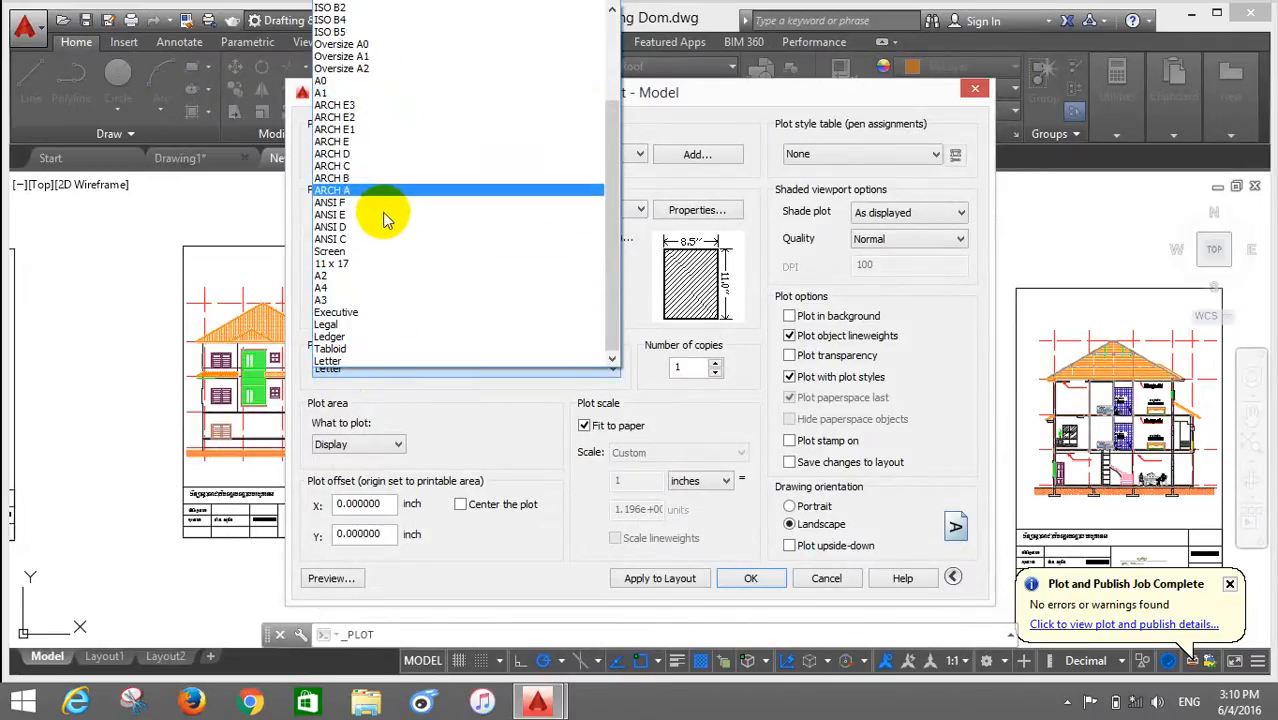
click(380, 288)
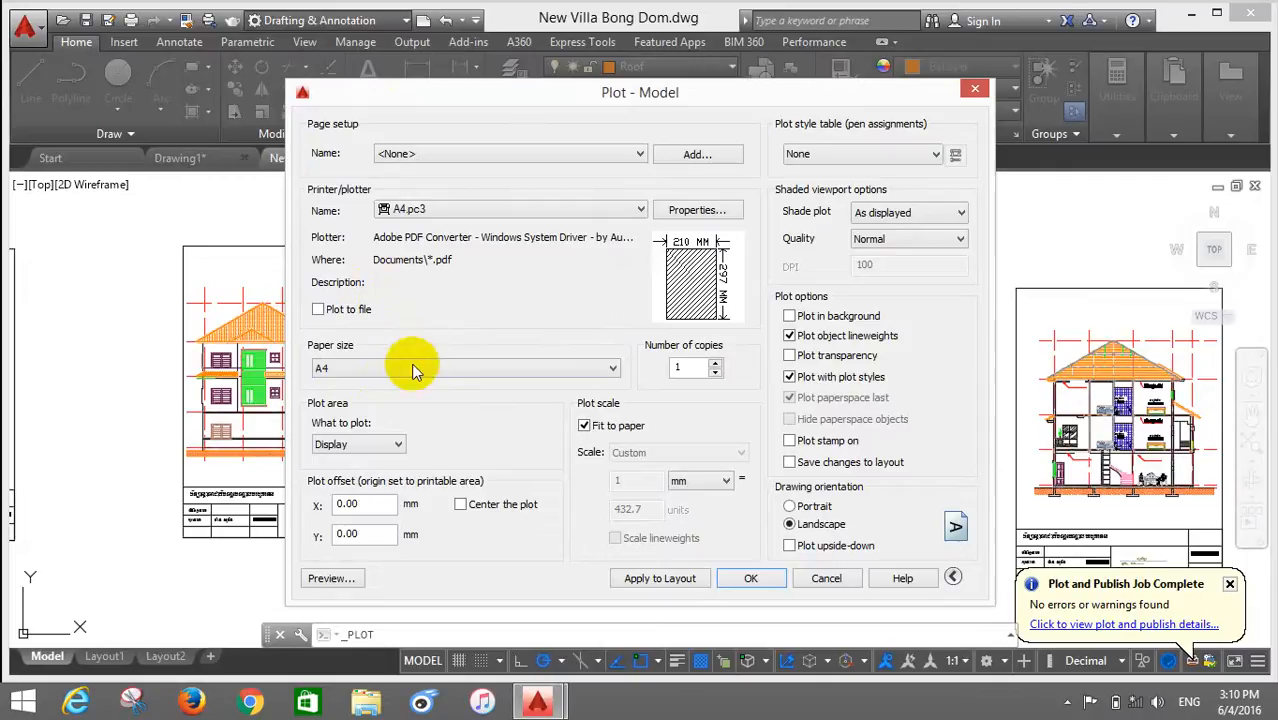
Step: Set the plot area to a window around the frame of the first side elevation sheet with the green panel
click(348, 449)
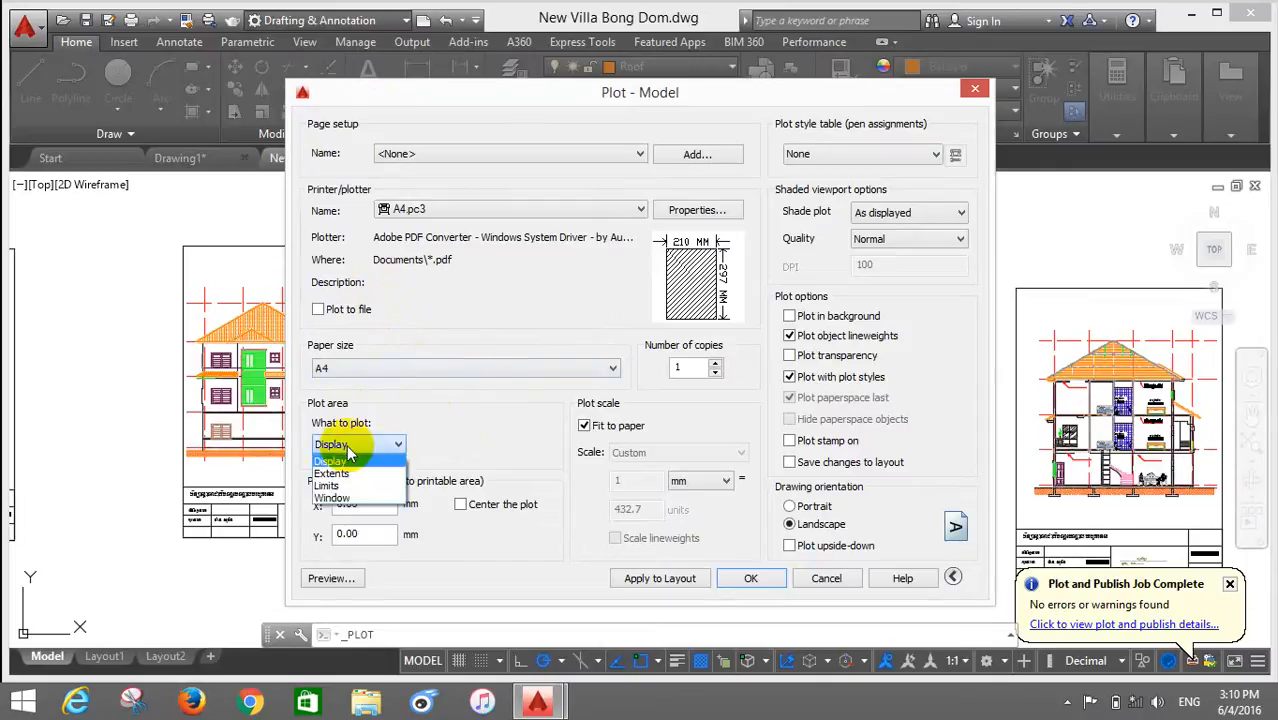
click(361, 500)
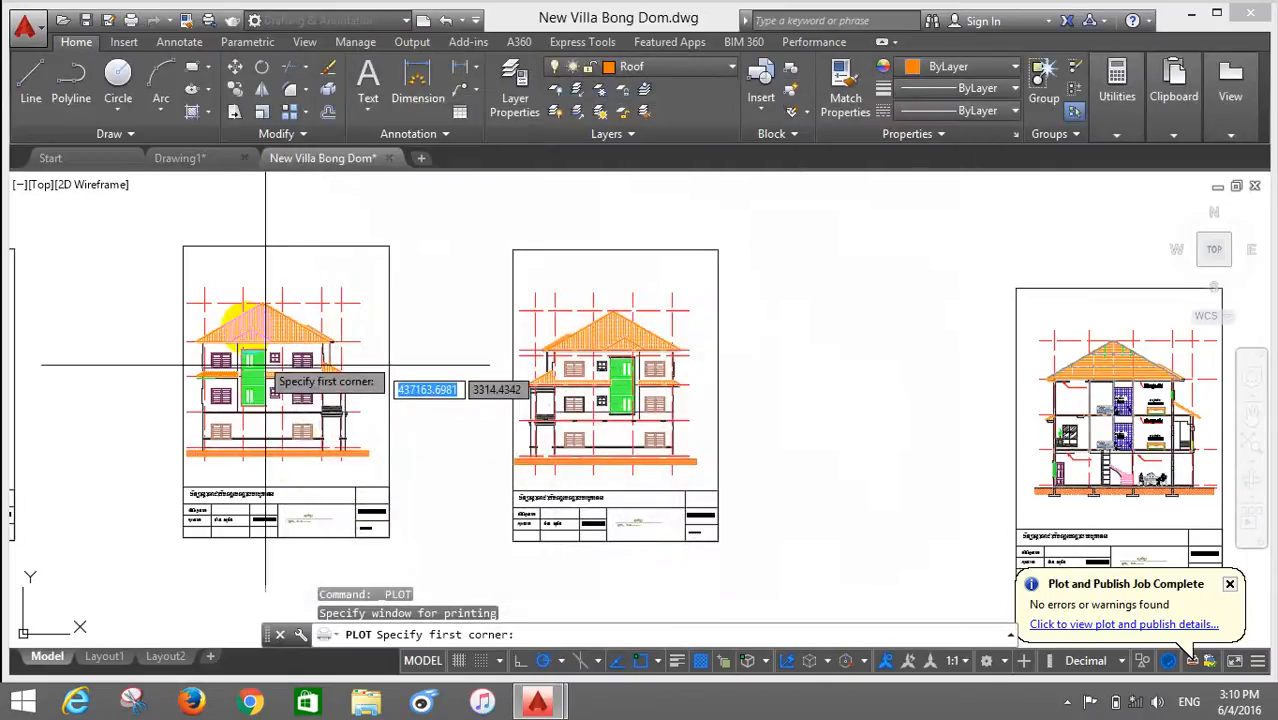
click(182, 243)
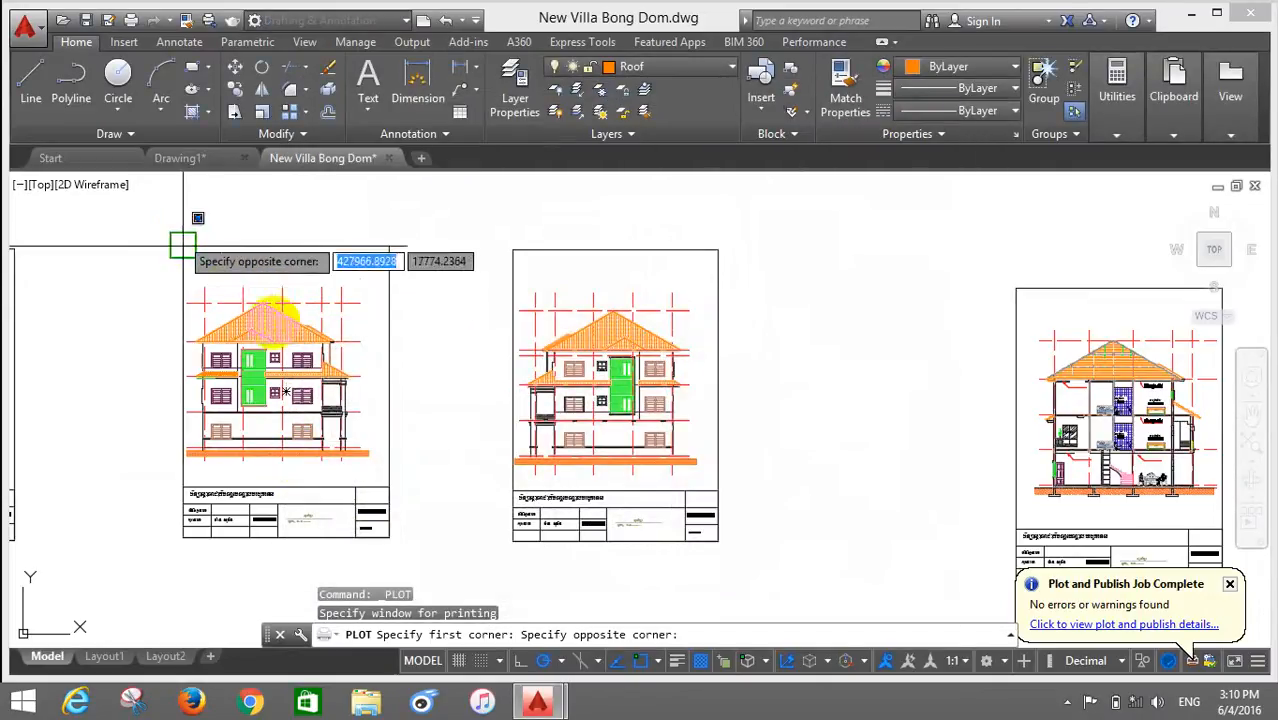
click(384, 538)
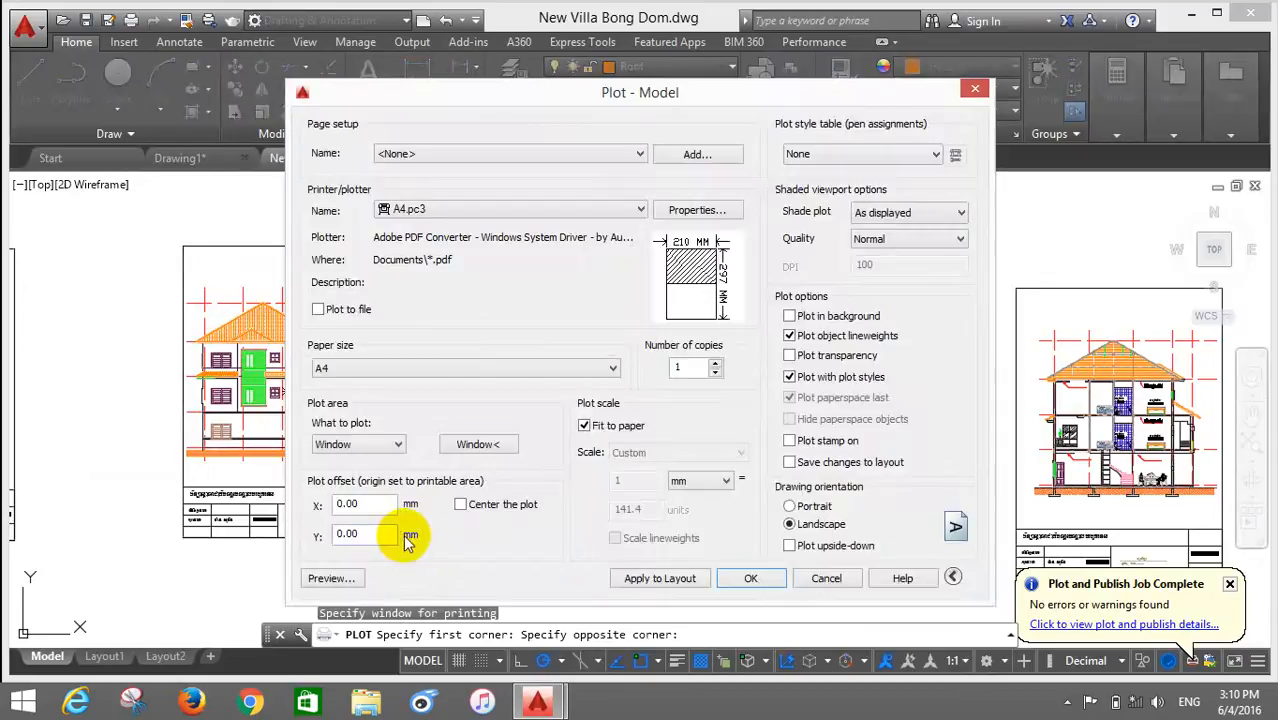
Step: Set the plot to portrait, centered, without object lineweights, and assign the monochrome.ctb plot style table to all layouts
click(791, 507)
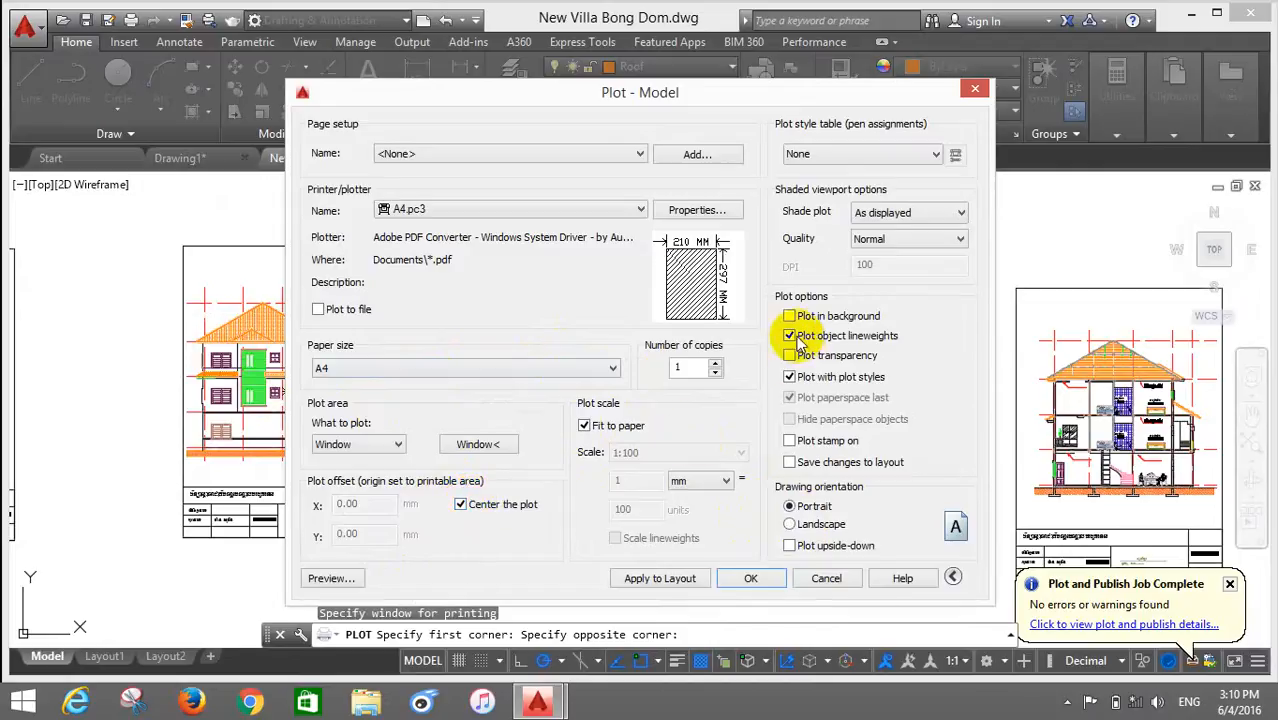
click(829, 155)
click(869, 249)
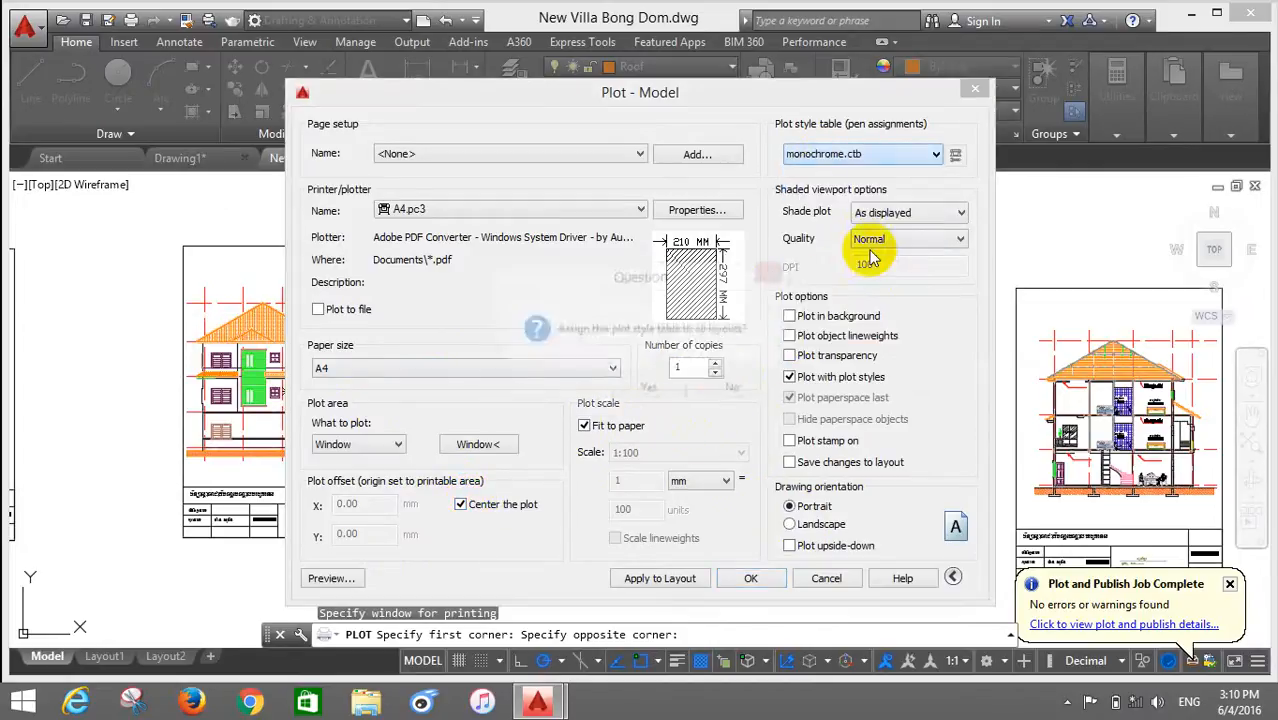
click(668, 393)
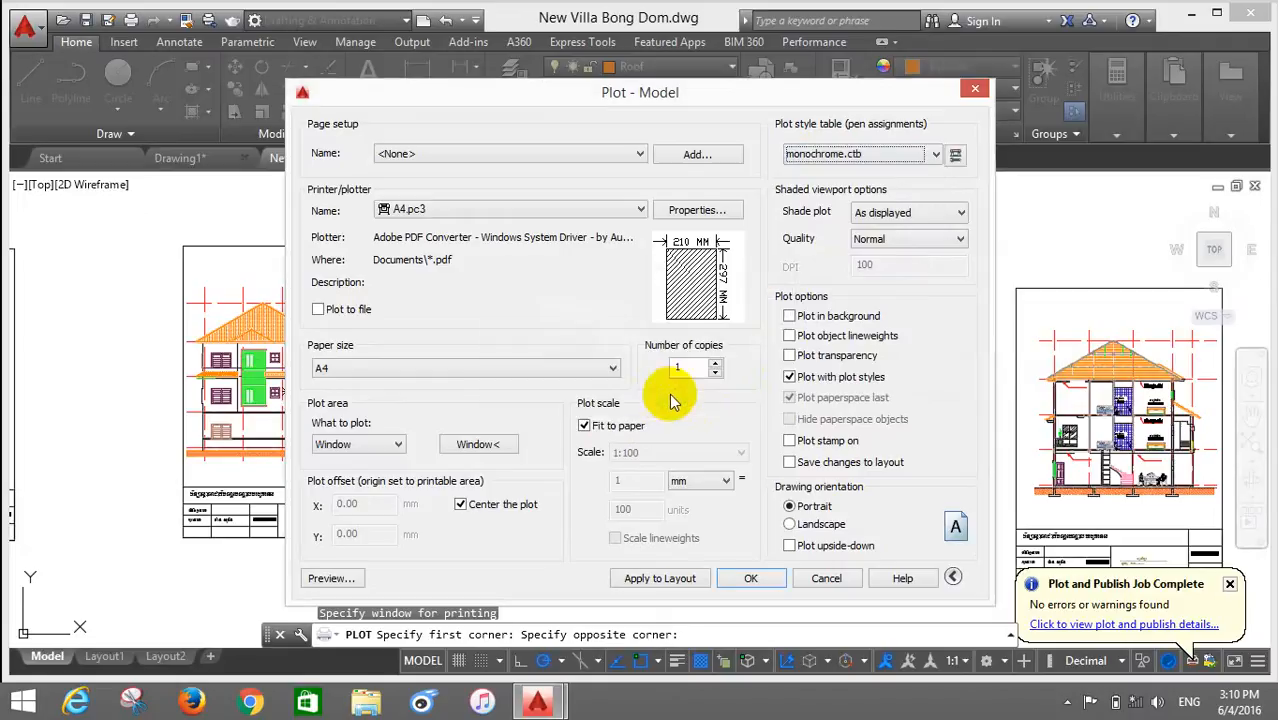
Step: Preview the elevation sheet, inspect the facade and title block closely, and leave the plot setup without plotting
click(333, 579)
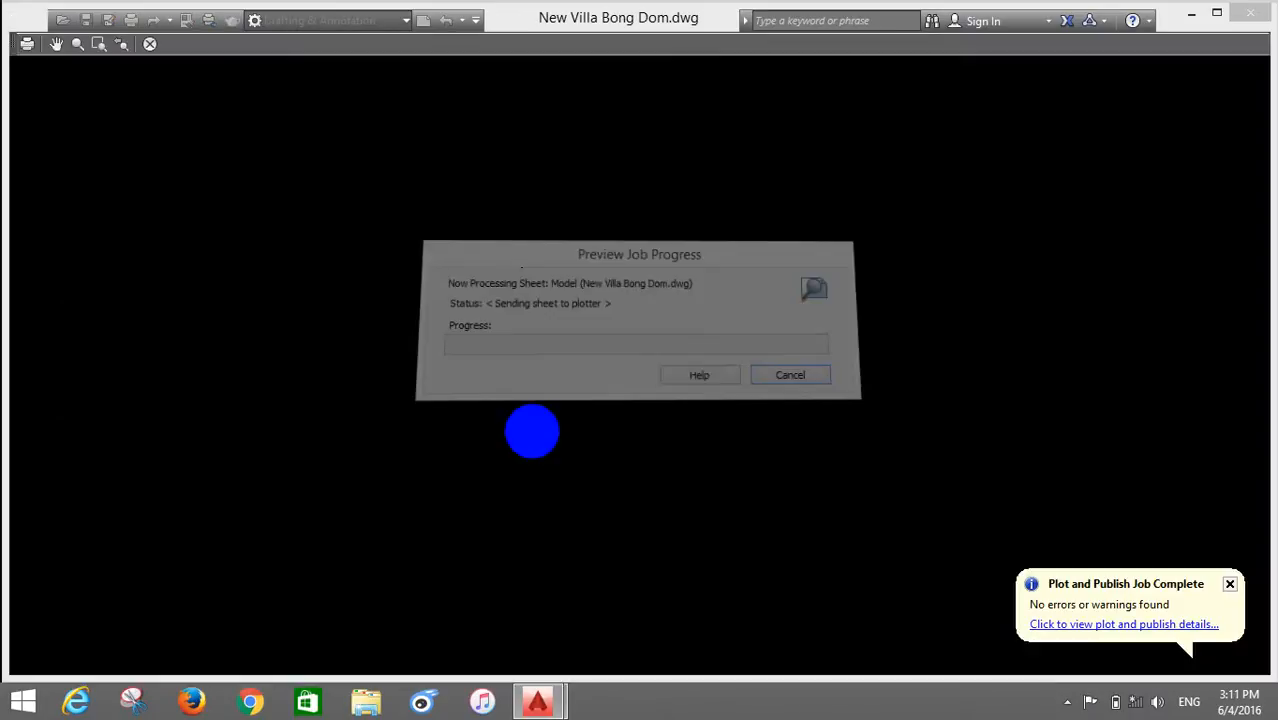
scroll(570, 395, up, 6)
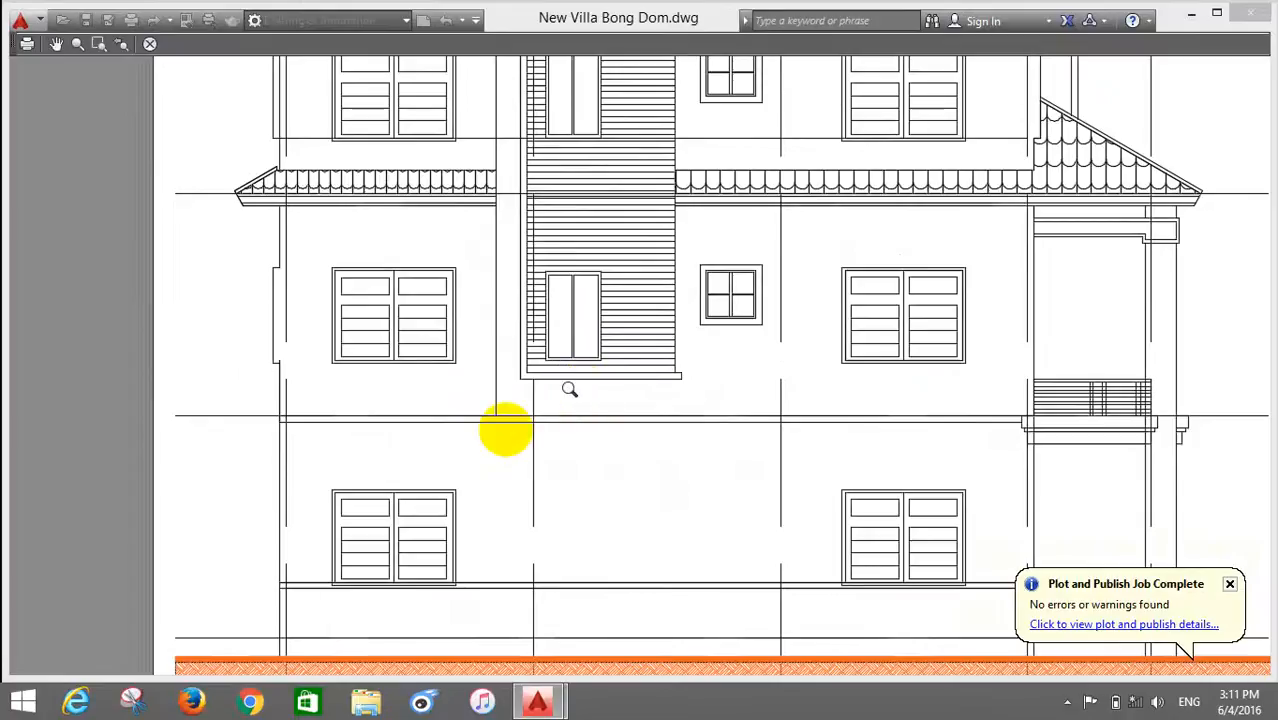
scroll(569, 389, down, 6)
scroll(608, 573, up, 4)
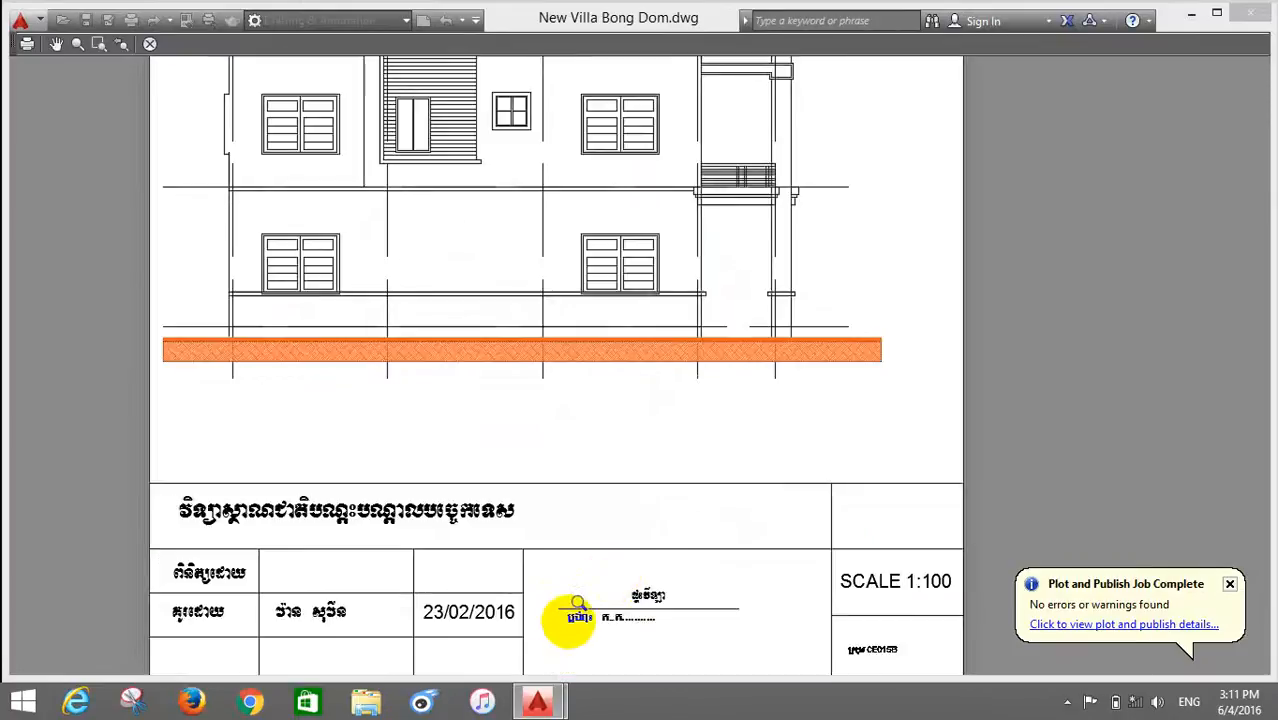
scroll(562, 614, down, 4)
scroll(734, 558, up, 4)
scroll(736, 562, down, 4)
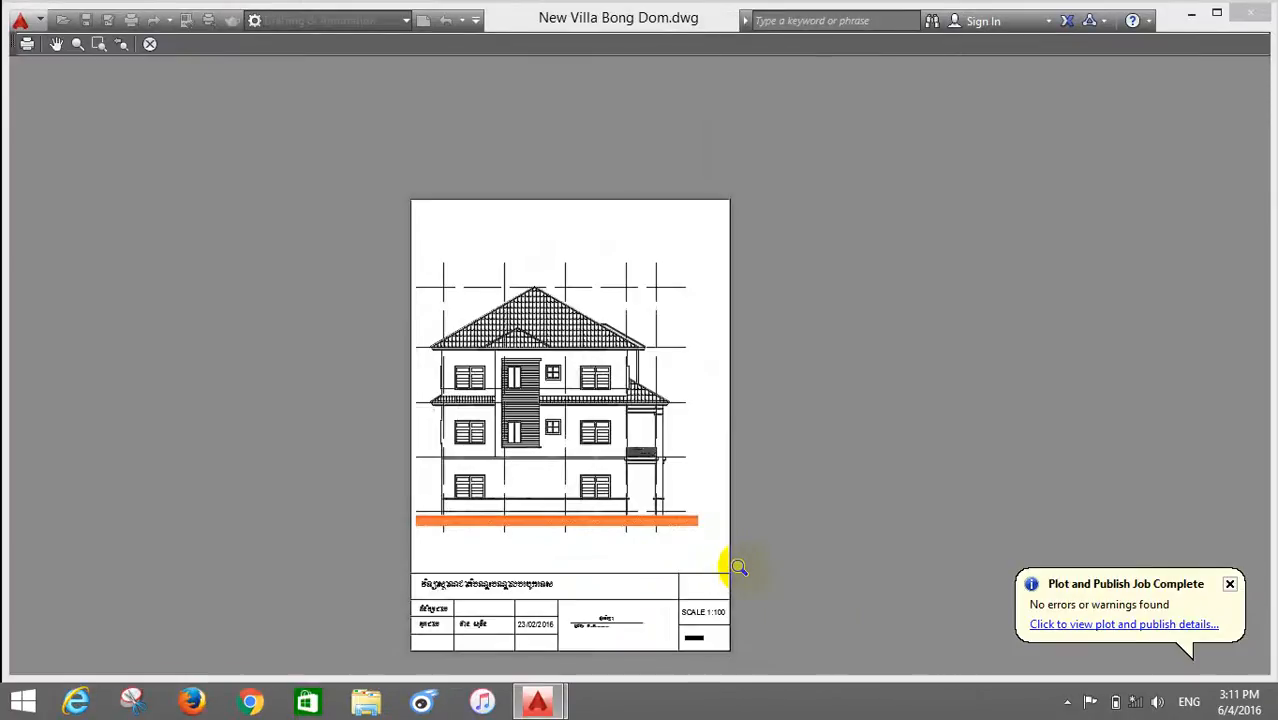
key(Escape)
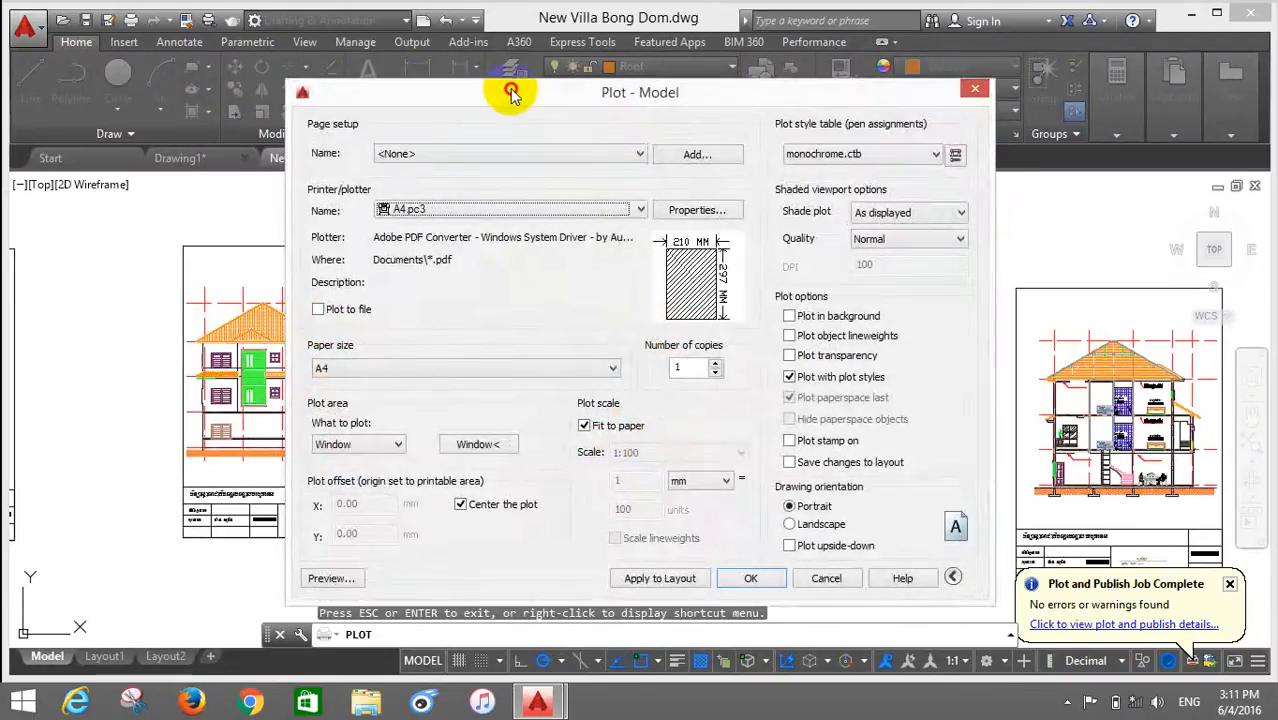
drag(508, 91, 684, 102)
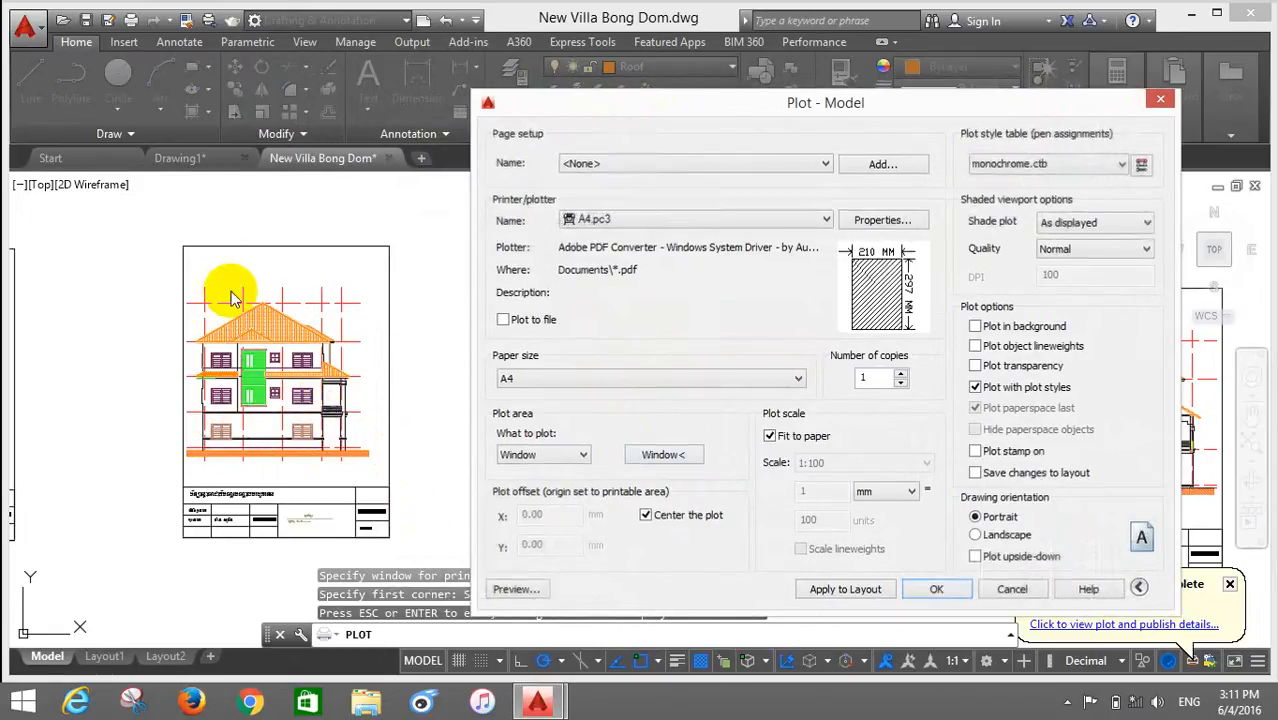
Step: Examine the frames, title blocks and colours of the elevation sheets in model space
scroll(388, 540, up, 8)
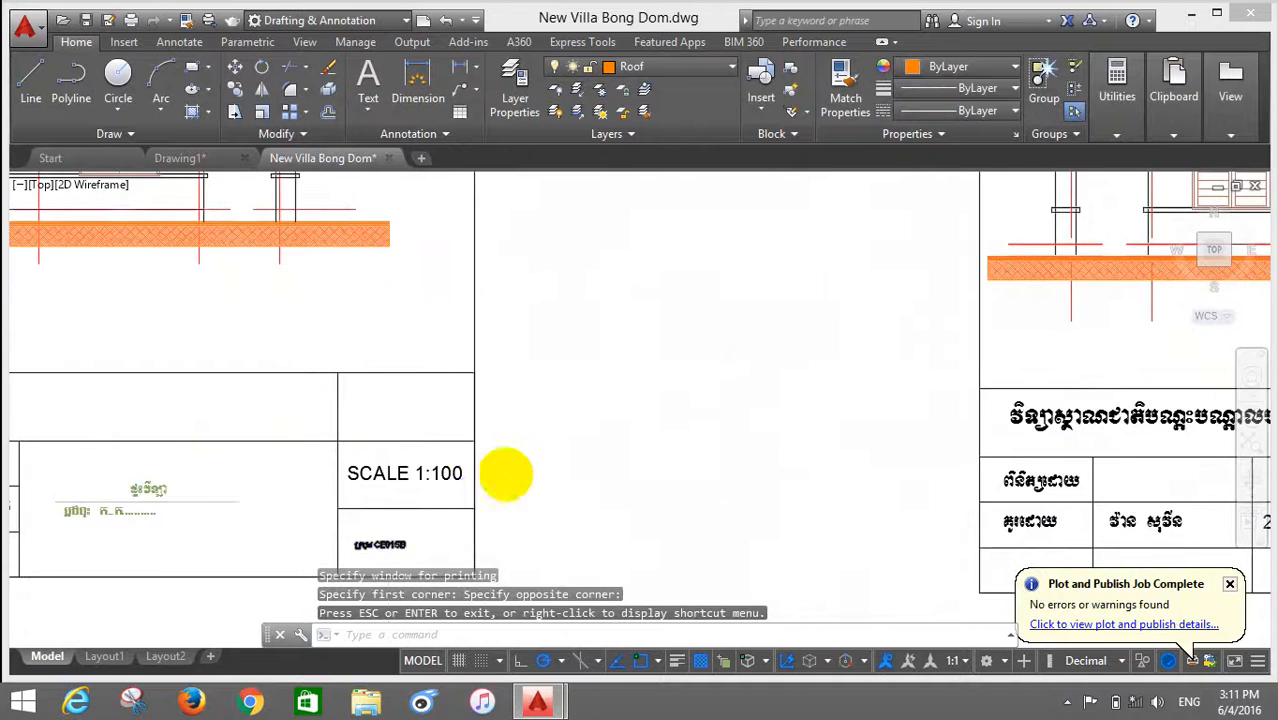
scroll(485, 408, down, 5)
scroll(349, 403, up, 2)
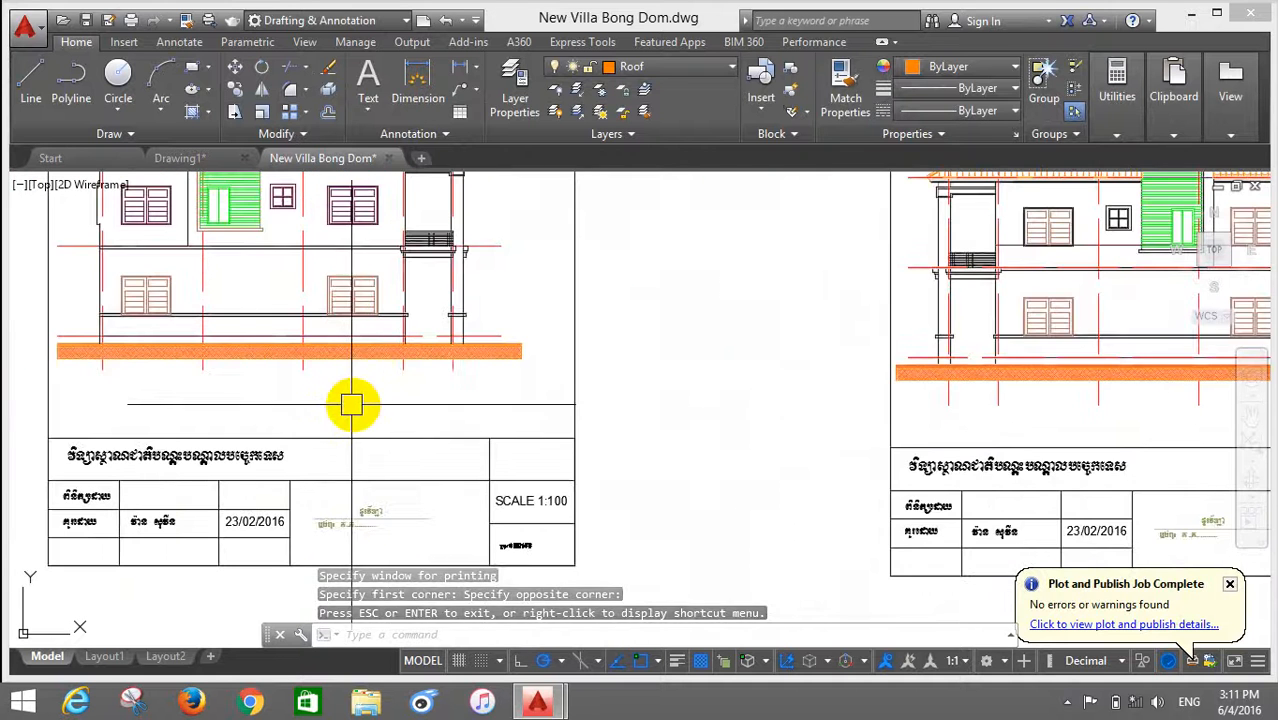
scroll(365, 428, down, 5)
scroll(404, 424, up, 3)
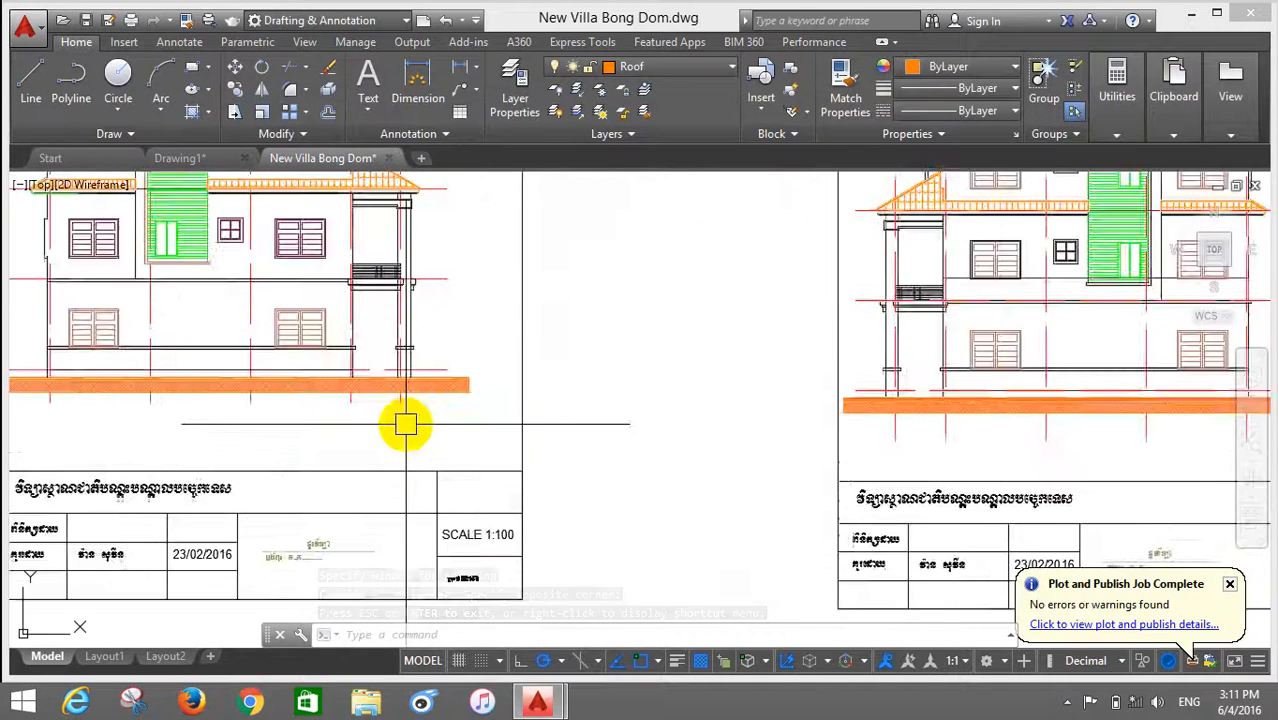
scroll(400, 485, down, 4)
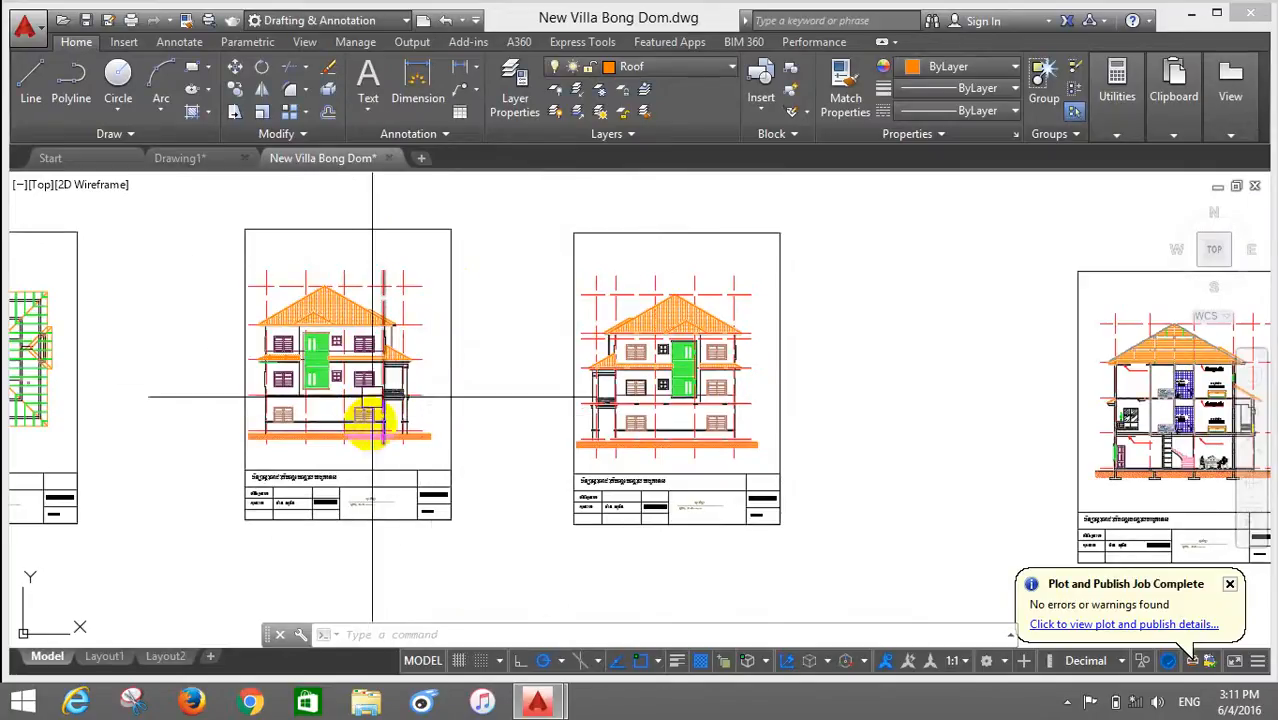
scroll(330, 420, up, 2)
scroll(251, 251, down, 3)
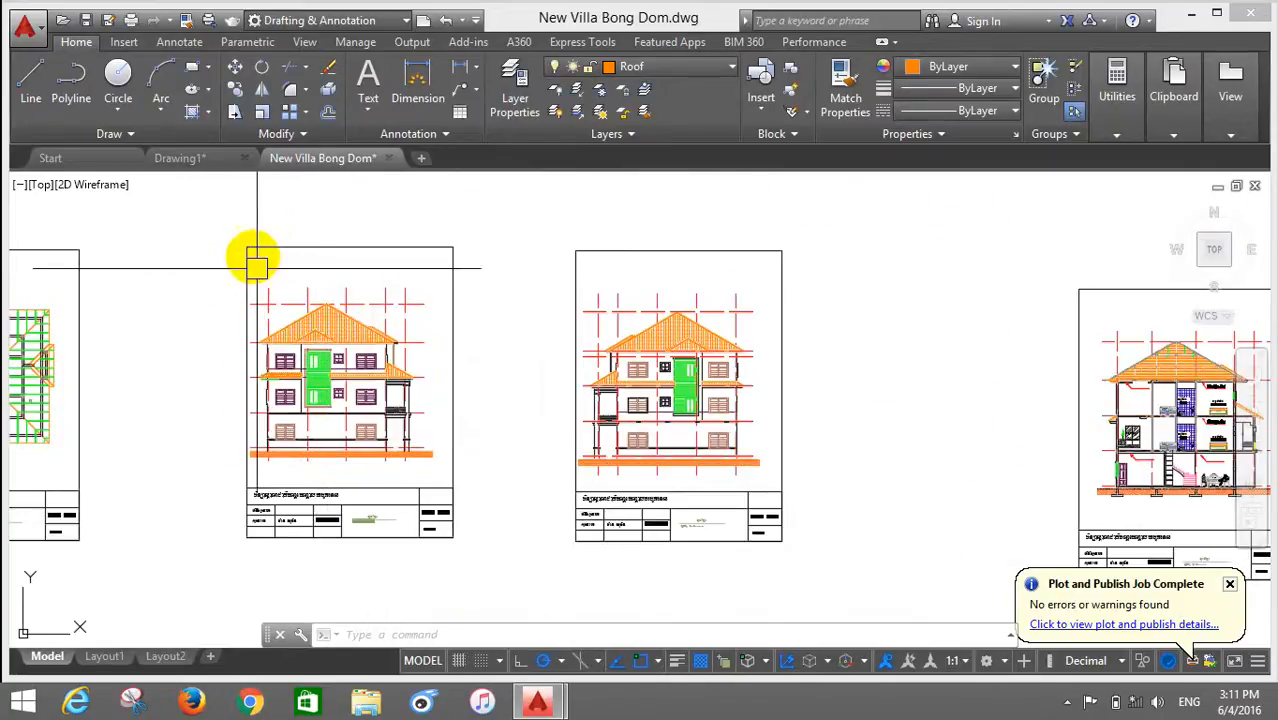
scroll(300, 251, up, 3)
scroll(591, 380, down, 2)
scroll(591, 380, down, 3)
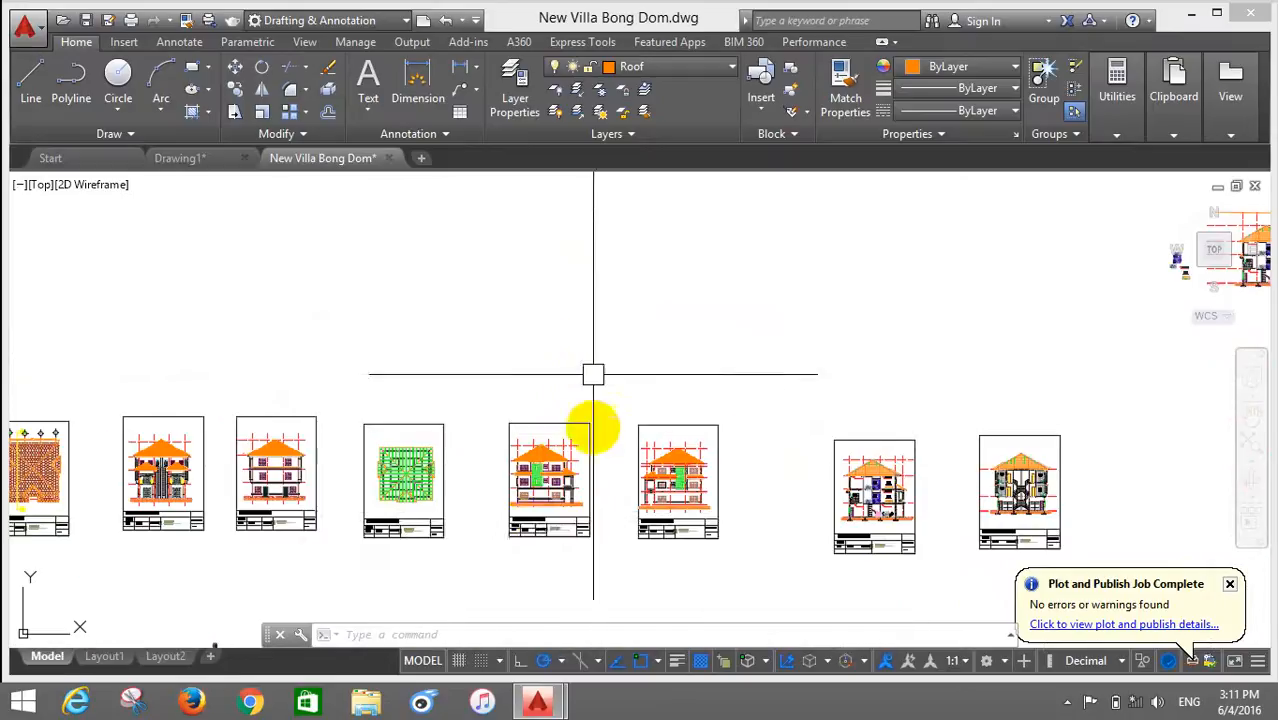
scroll(542, 514, up, 4)
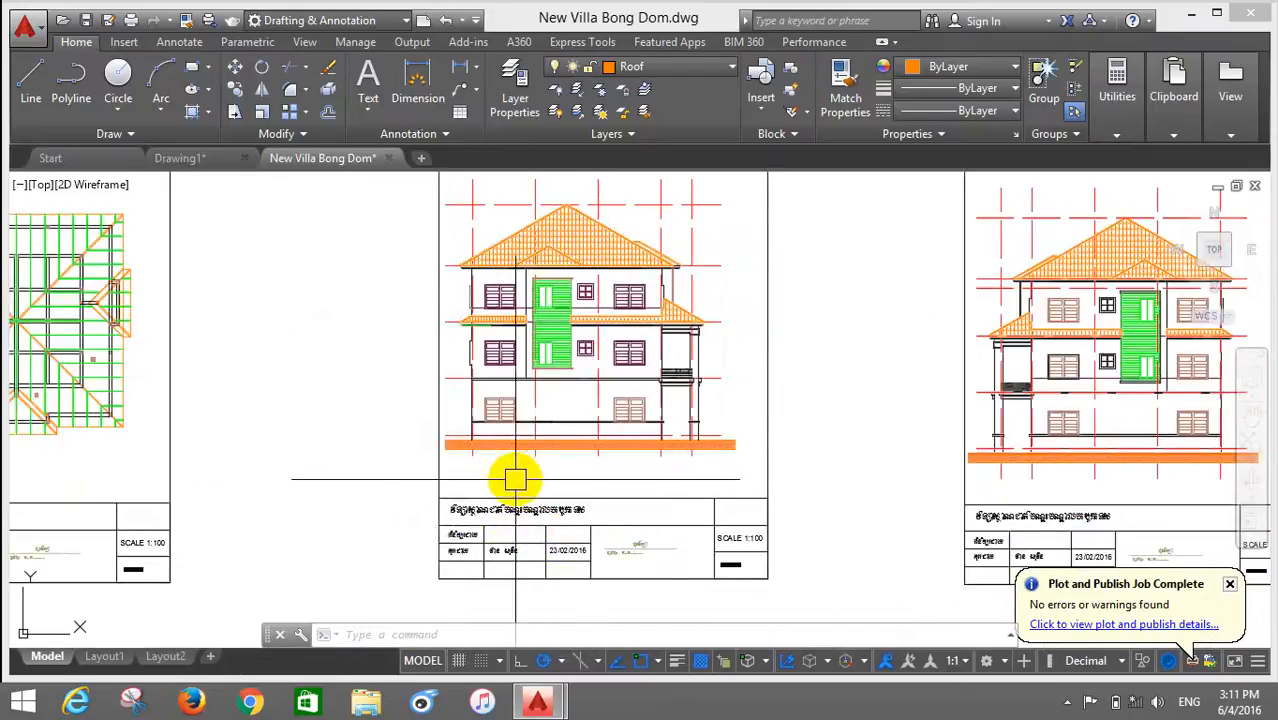
scroll(525, 476, up, 2)
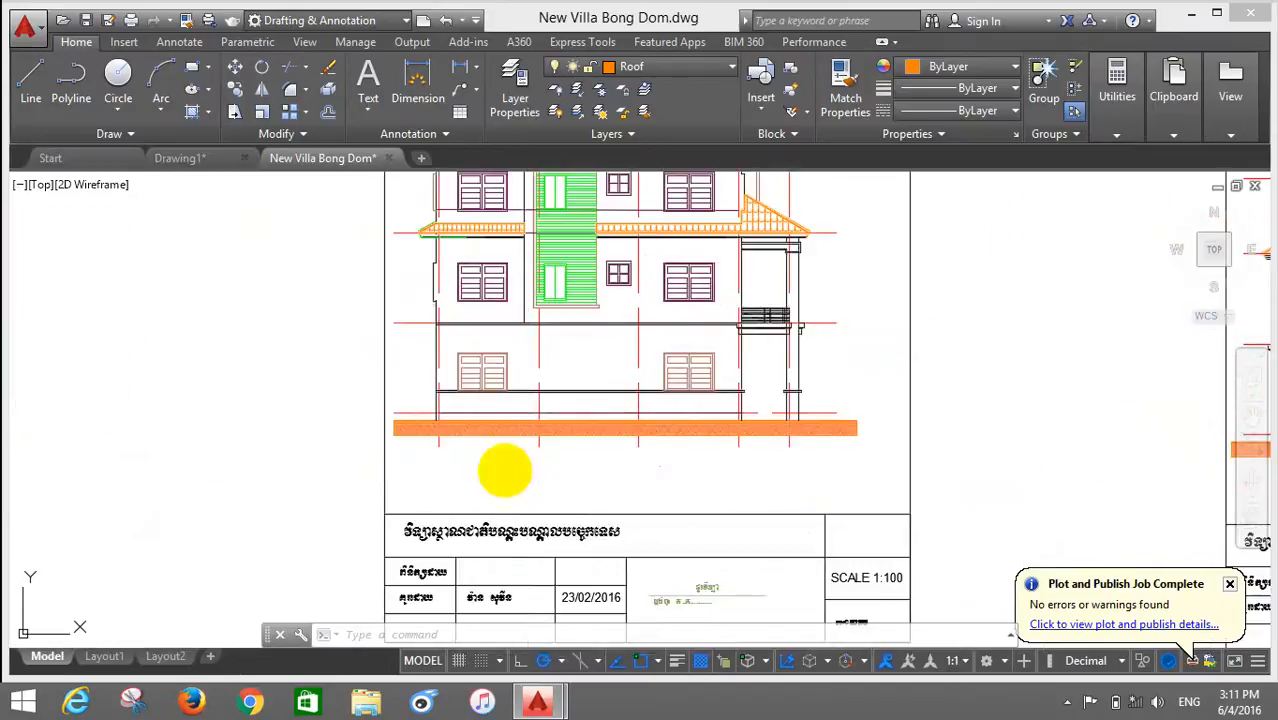
Step: Select the elevation sheet's frame, look through the layer list to check its layer, and clear the selection
click(382, 457)
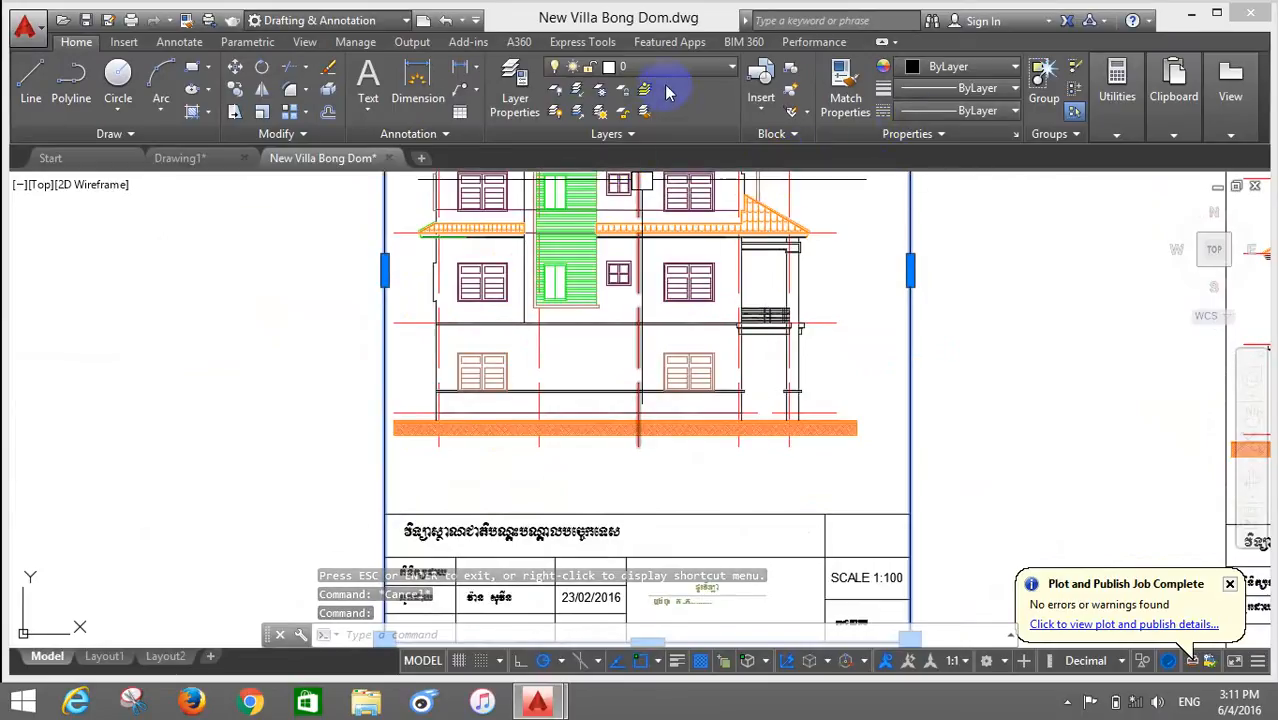
click(735, 68)
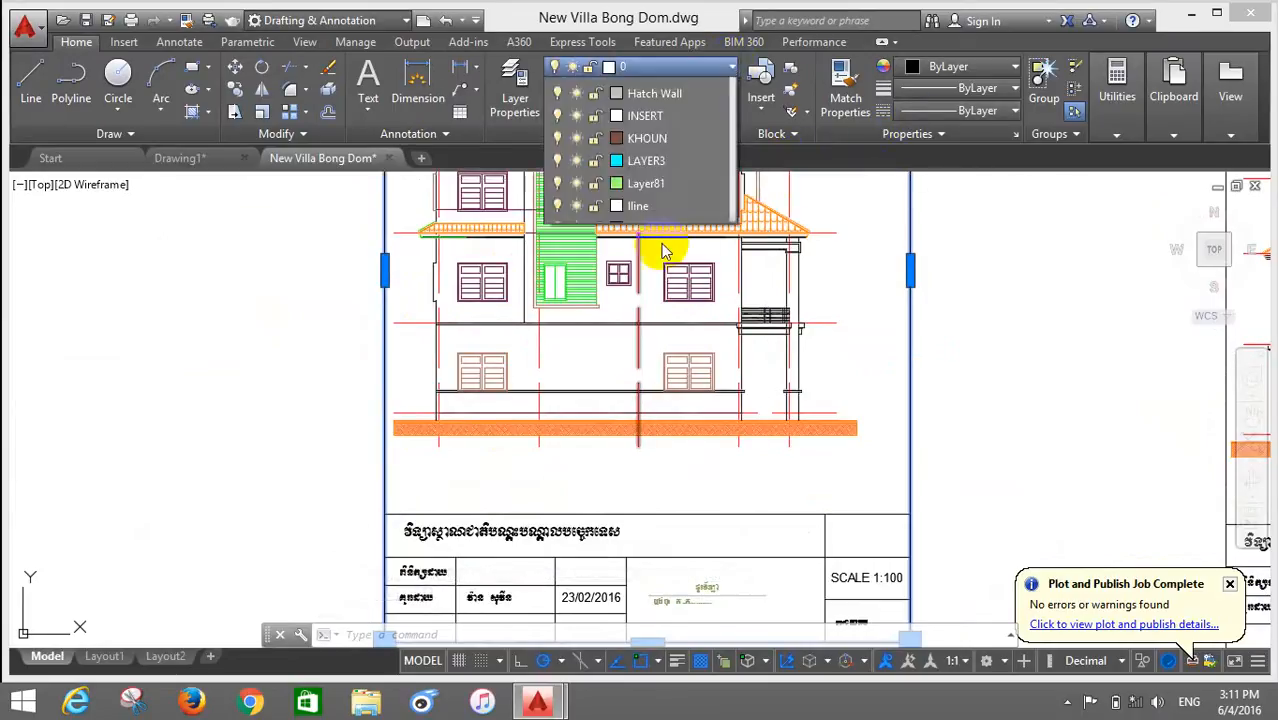
scroll(366, 349, down, 4)
click(330, 357)
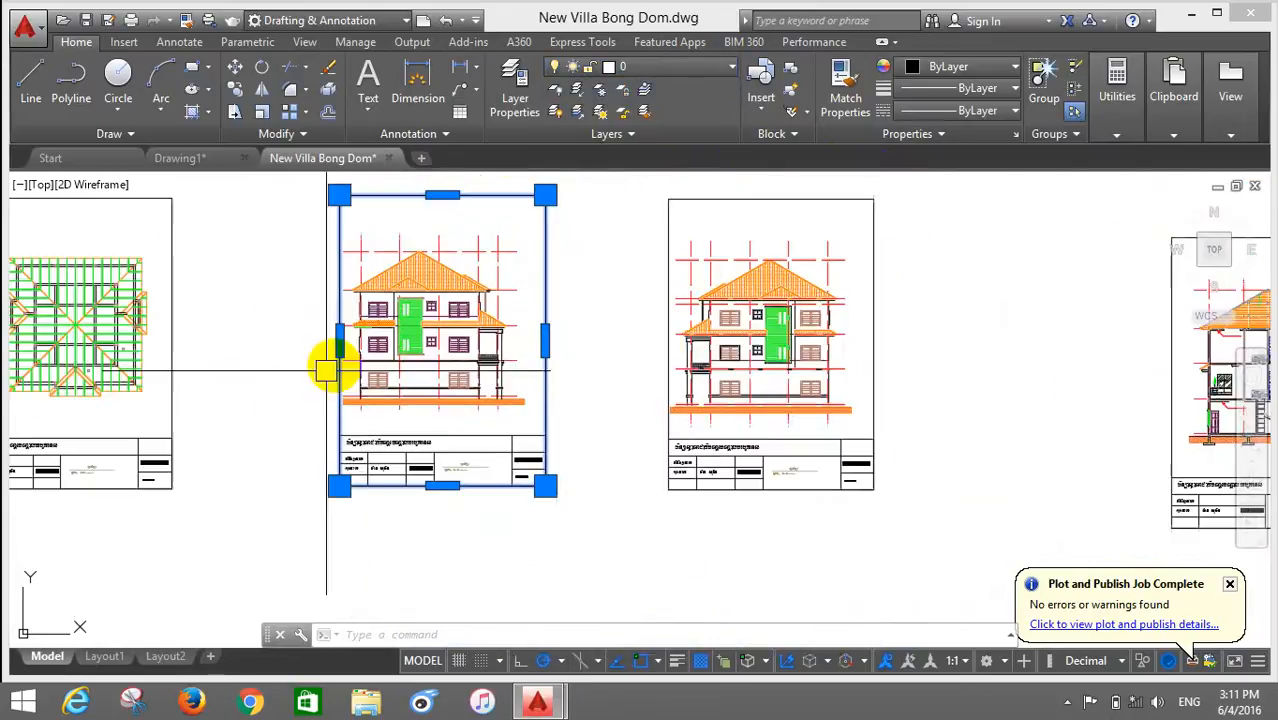
key(Escape)
key(Escape)
scroll(542, 362, up, 2)
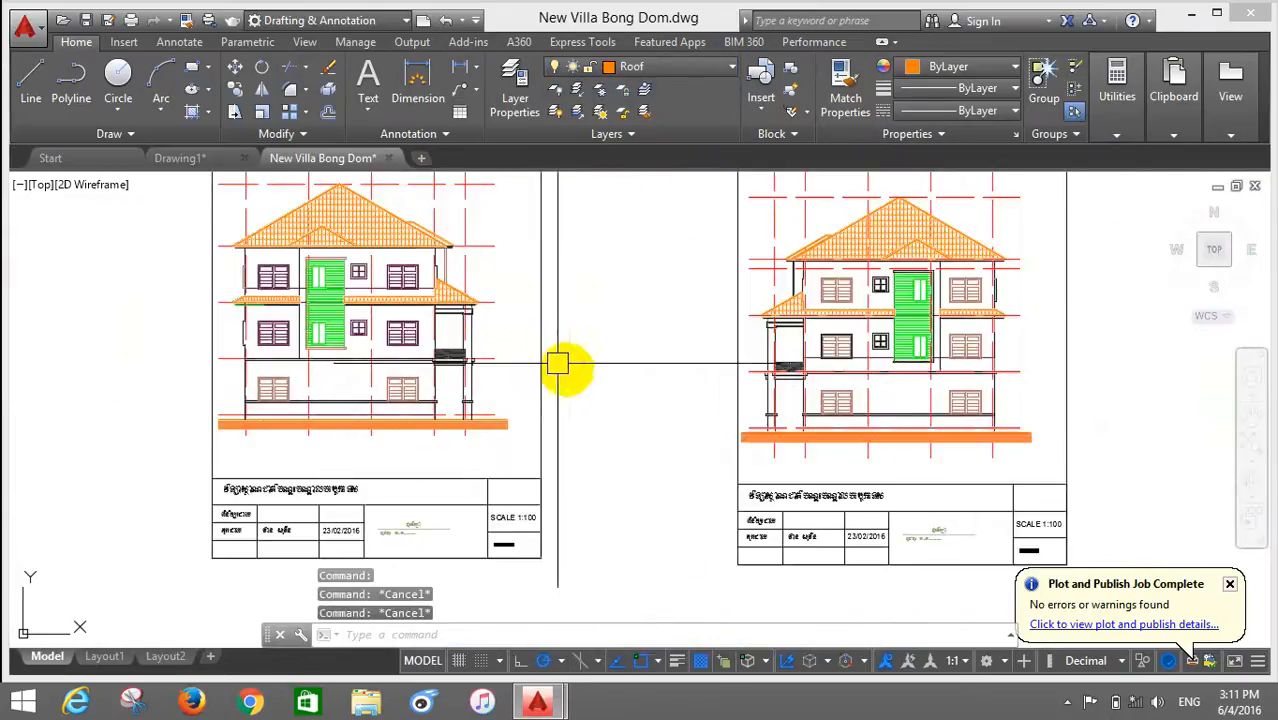
scroll(586, 405, down, 2)
key(Escape)
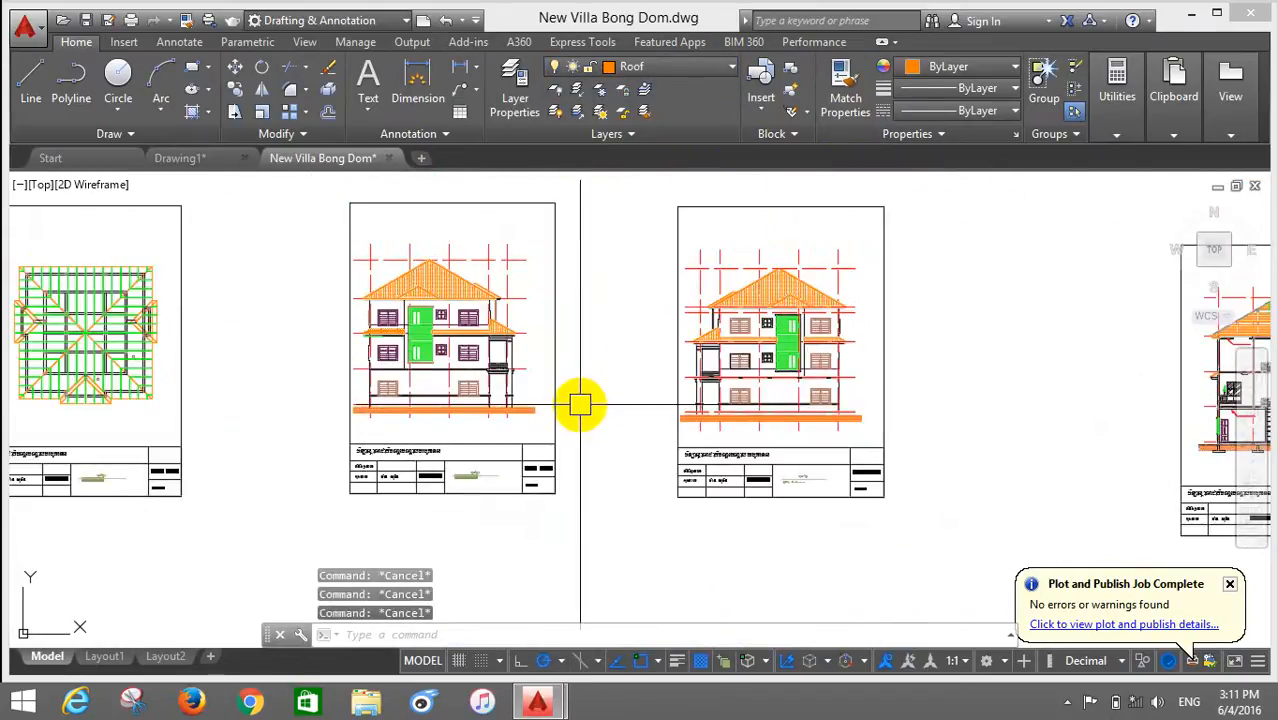
scroll(576, 405, up, 2)
scroll(586, 403, down, 2)
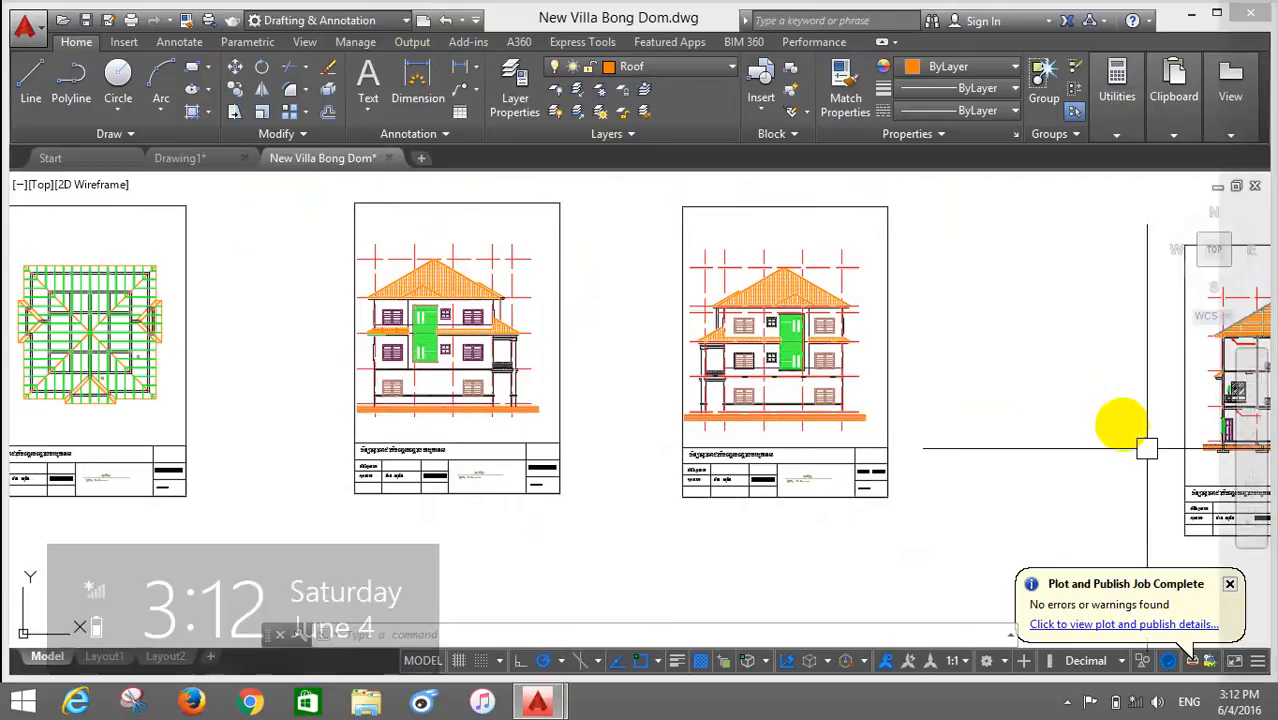
Step: Minimize the drawing program to return to the desktop and show the hidden notification icons
click(1192, 12)
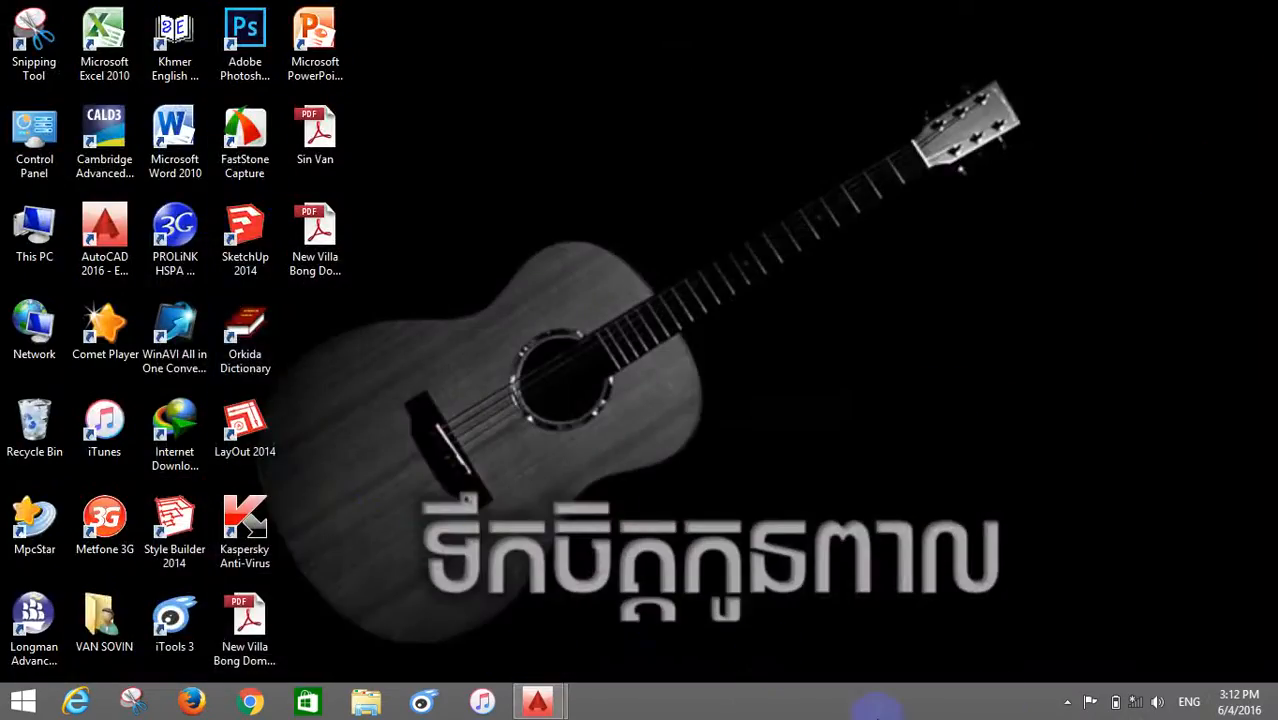
click(1070, 703)
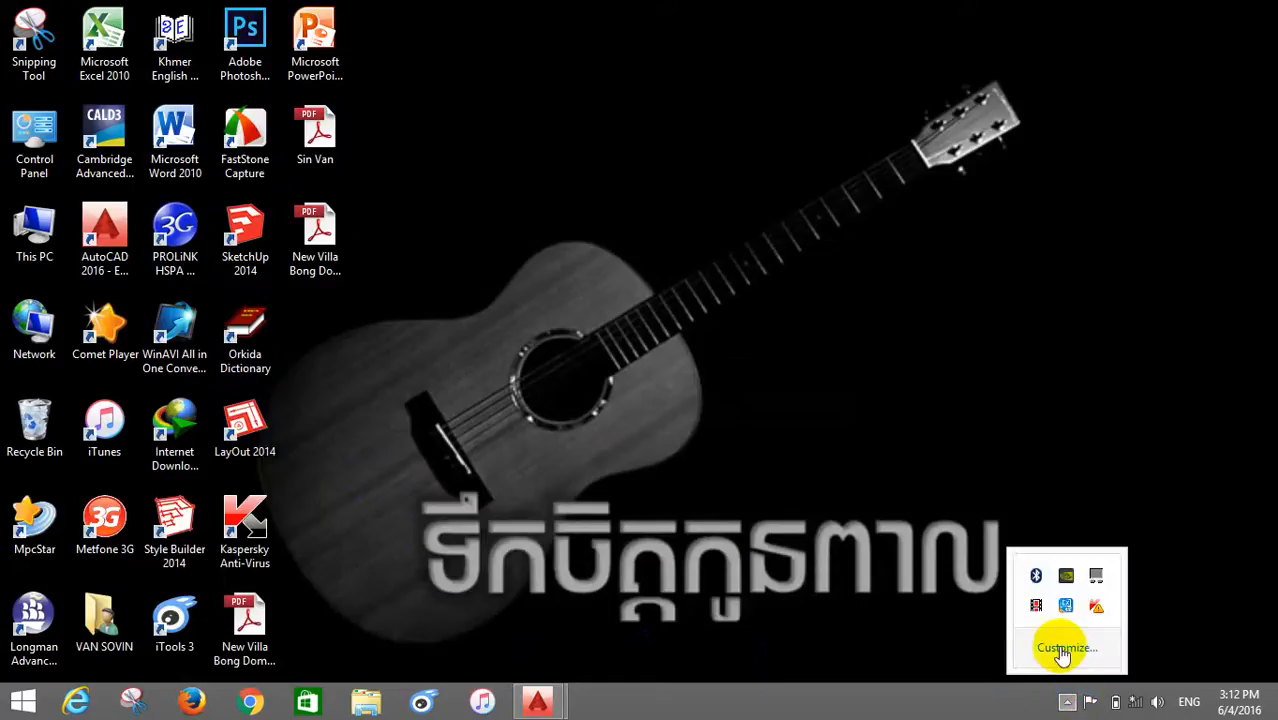